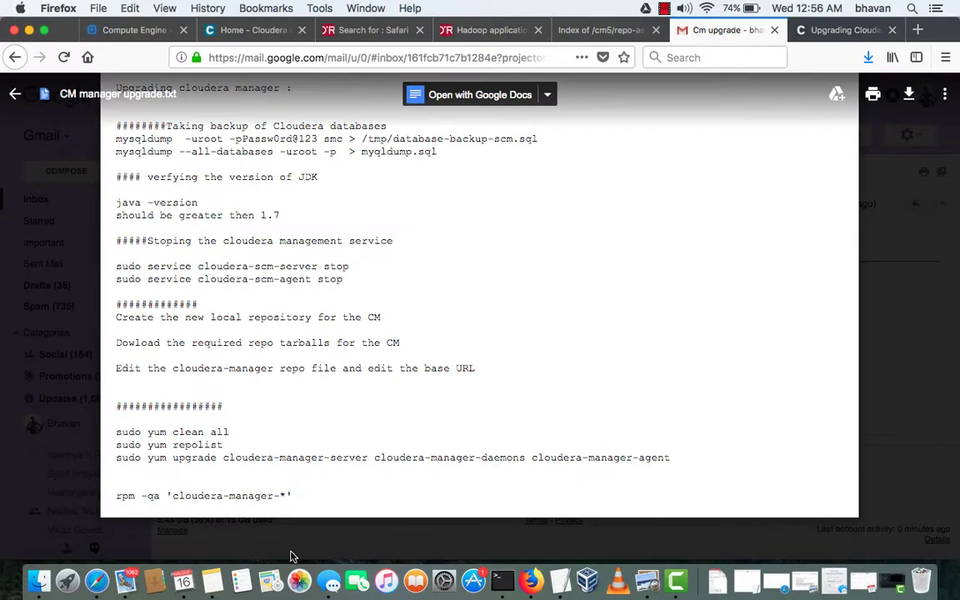
Page through the myqldump.sql backup with more, down to the RMAN_WATCHEDDIR table, then quit
{"action": "key", "text": "ctrl+Up"}
{"action": "left_click", "coordinate": [176, 439]}
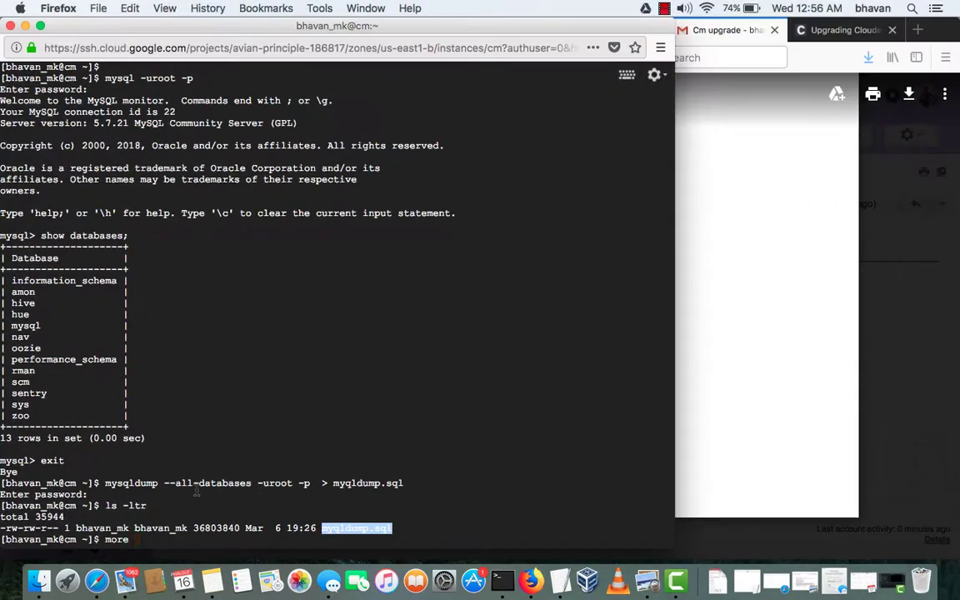
{"action": "type", "text": "myqldump.sql"}
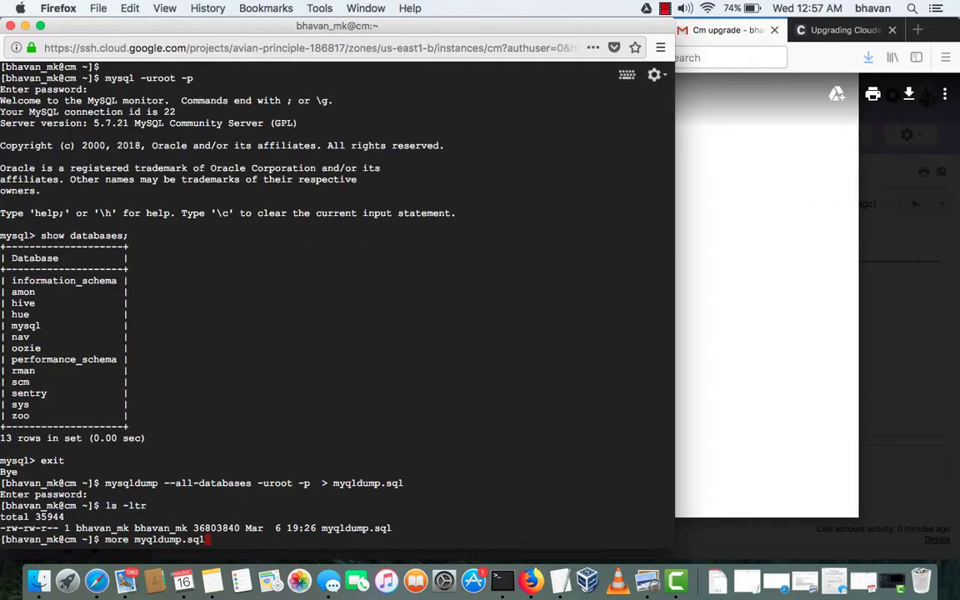
{"action": "key", "text": "Return"}
{"action": "key", "text": "Return"}
{"action": "key", "text": "Return"}
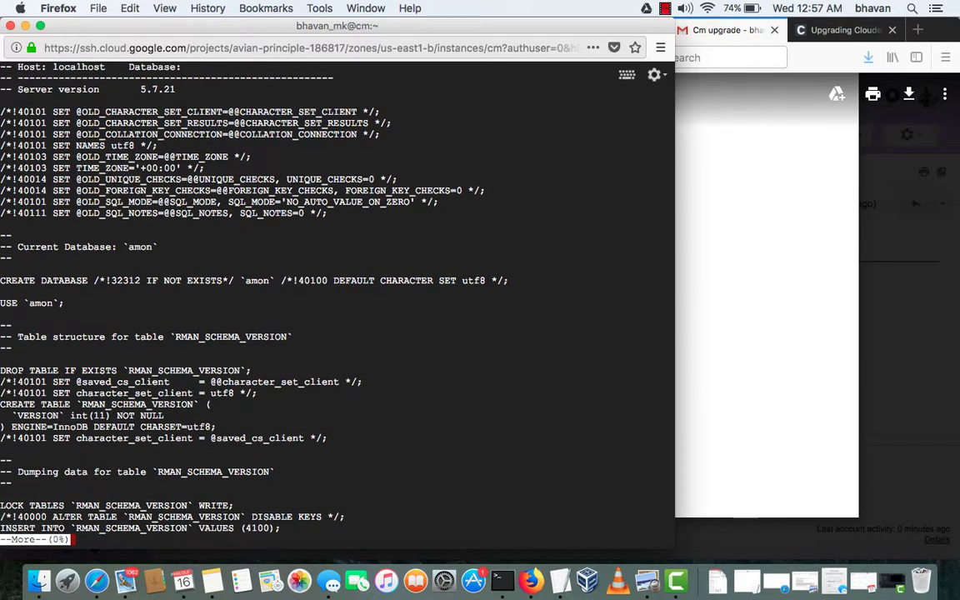
{"action": "key", "text": "Return"}
{"action": "key", "text": "Return"}
{"action": "key", "text": "Return"}
{"action": "key", "text": "Return"}
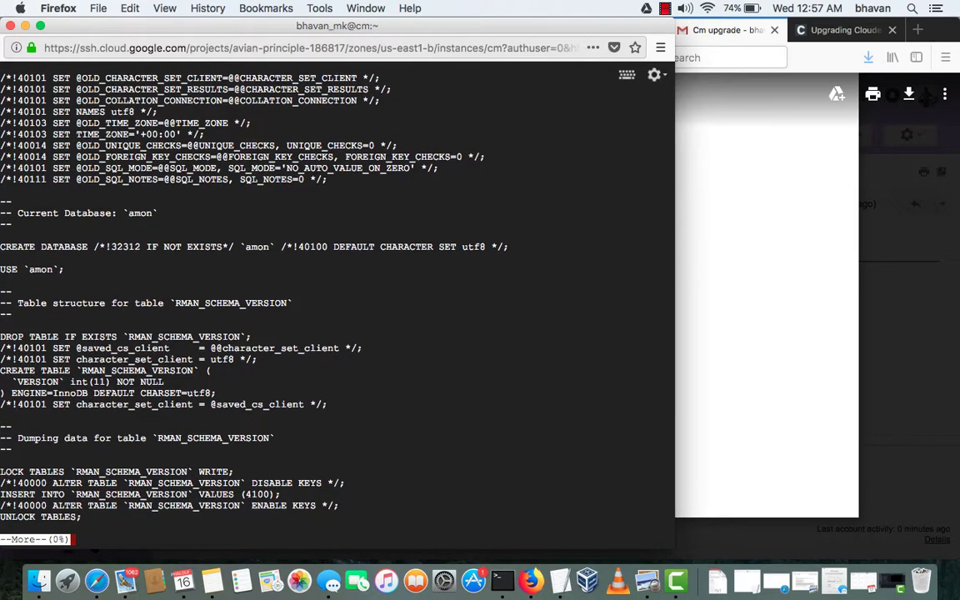
{"action": "key", "text": "Return"}
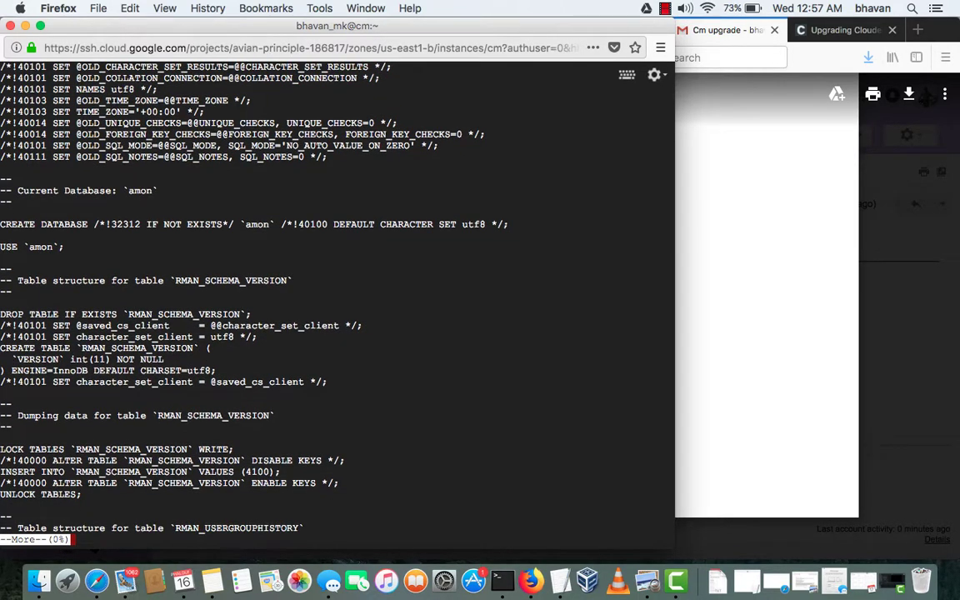
{"action": "key", "text": "Return"}
{"action": "key", "text": "Return"}
{"action": "key", "text": "Return"}
{"action": "key", "text": "Return"}
{"action": "key", "text": "Return"}
{"action": "key", "text": "Return"}
{"action": "key", "text": "Return"}
{"action": "key", "text": "Return"}
{"action": "key", "text": "Return"}
{"action": "key", "text": "Return"}
{"action": "key", "text": "Return"}
{"action": "key", "text": "Return"}
{"action": "key", "text": "Return"}
{"action": "key", "text": "Return"}
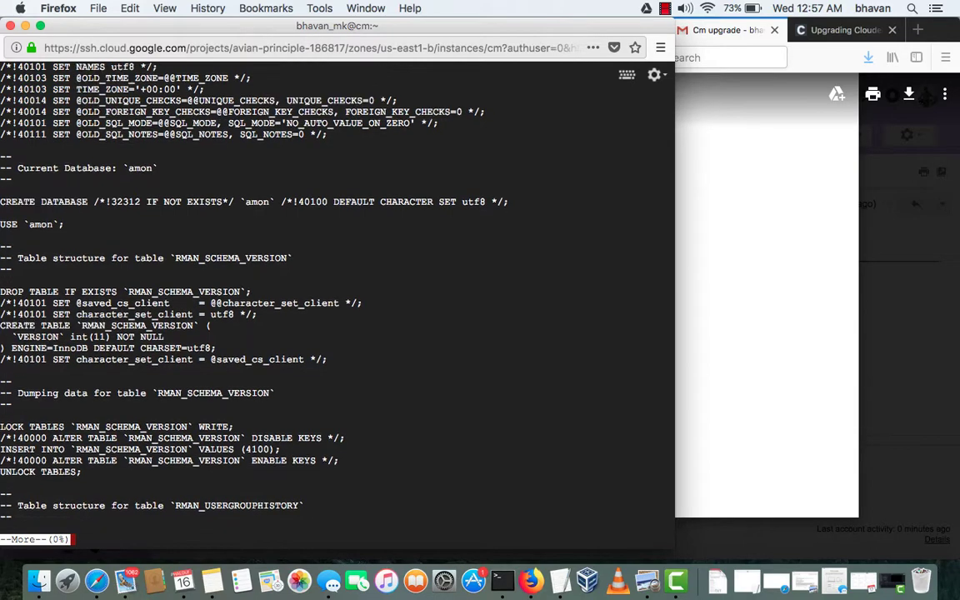
{"action": "key", "text": "Return"}
{"action": "key", "text": "Return"}
{"action": "key", "text": "Return"}
{"action": "key", "text": "Return"}
{"action": "key", "text": "Return"}
{"action": "key", "text": "Return"}
{"action": "key", "text": "Return"}
{"action": "key", "text": "Return"}
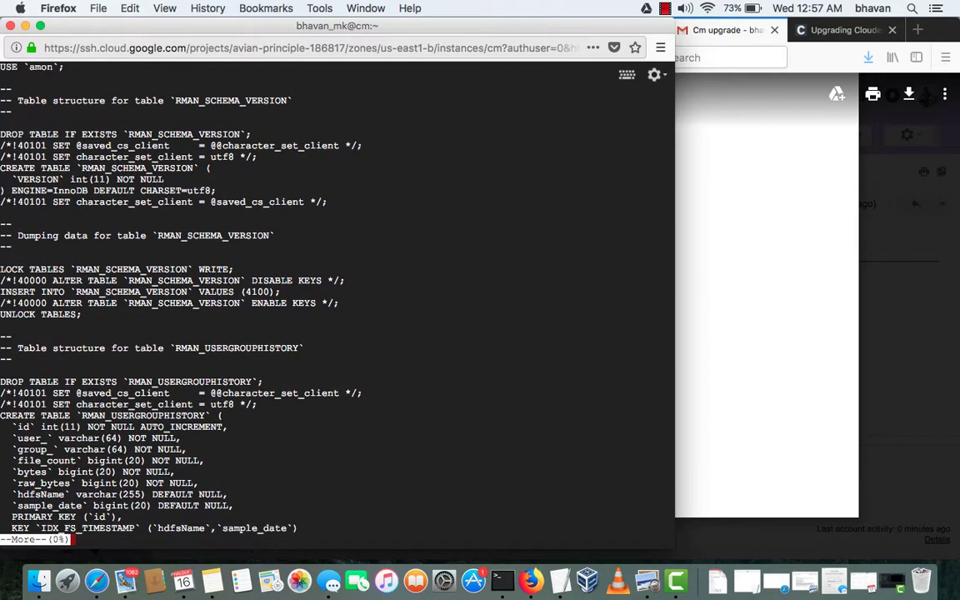
{"action": "key", "text": "Return"}
{"action": "key", "text": "Return"}
{"action": "key", "text": "Return"}
{"action": "key", "text": "Return"}
{"action": "key", "text": "Return"}
{"action": "key", "text": "Return"}
{"action": "key", "text": "Return"}
{"action": "key", "text": "Return"}
{"action": "key", "text": "Return"}
{"action": "key", "text": "Return"}
{"action": "key", "text": "Return"}
{"action": "key", "text": "Return"}
{"action": "key", "text": "Return"}
{"action": "key", "text": "Return"}
{"action": "key", "text": "Return"}
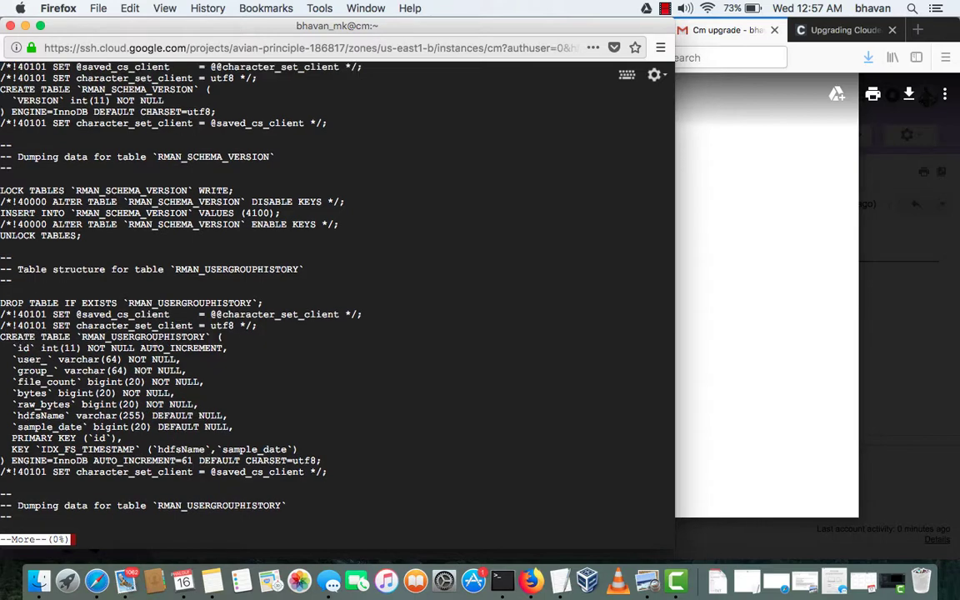
{"action": "key", "text": "Return"}
{"action": "key", "text": "Return"}
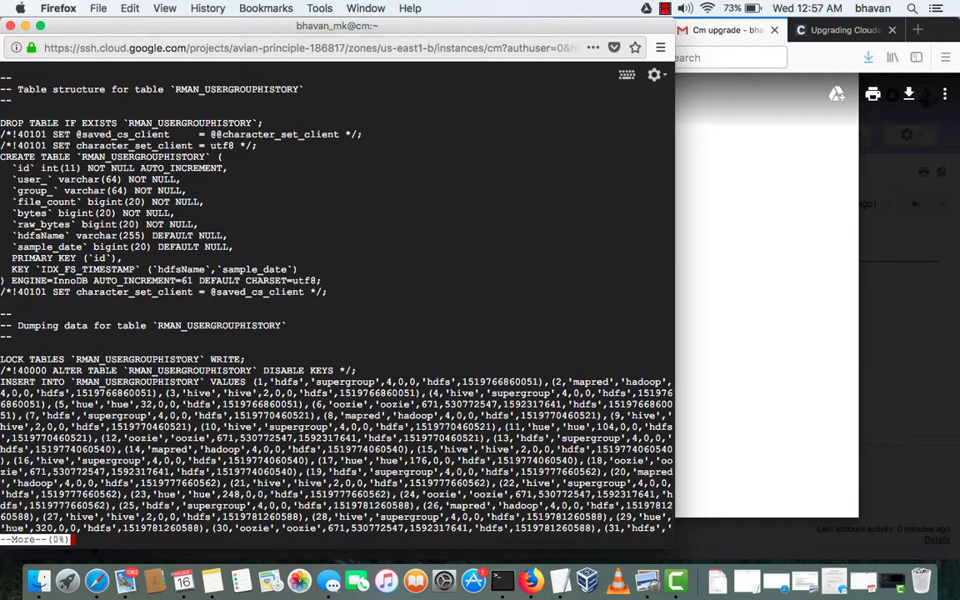
{"action": "key", "text": "Return"}
{"action": "key", "text": "Return"}
{"action": "key", "text": "Return"}
{"action": "key", "text": "Return"}
{"action": "key", "text": "Return"}
{"action": "key", "text": "Return"}
{"action": "key", "text": "Return"}
{"action": "key", "text": "Return"}
{"action": "key", "text": "Return"}
{"action": "key", "text": "Return"}
{"action": "key", "text": "Return"}
{"action": "key", "text": "Return"}
{"action": "key", "text": "Return"}
{"action": "key", "text": "Return"}
{"action": "key", "text": "Return"}
{"action": "key", "text": "Return"}
{"action": "key", "text": "Return"}
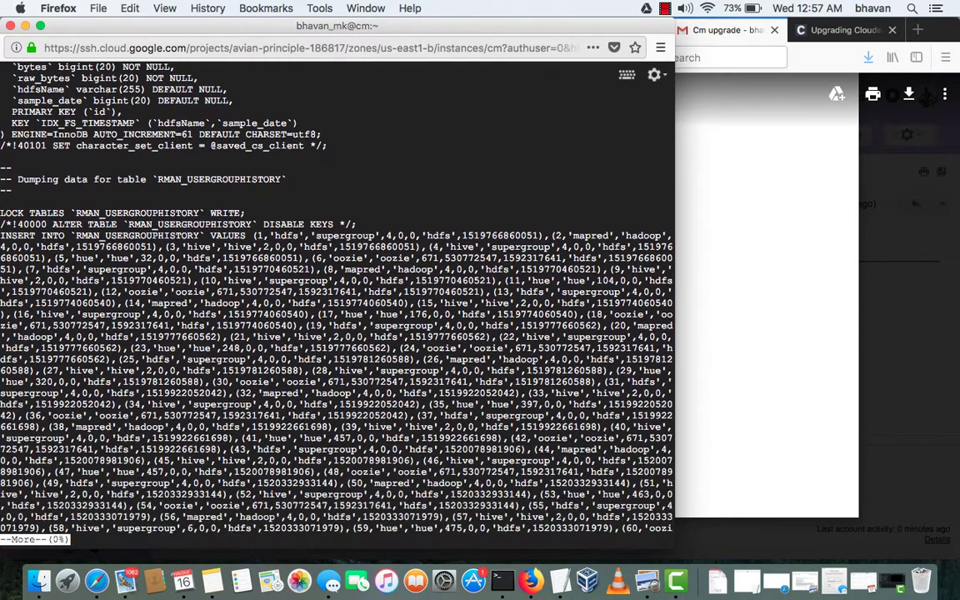
{"action": "key", "text": "Return"}
{"action": "key", "text": "Return"}
{"action": "key", "text": "Return"}
{"action": "key", "text": "Return"}
{"action": "key", "text": "Return"}
{"action": "key", "text": "Return"}
{"action": "key", "text": "Return"}
{"action": "key", "text": "Return"}
{"action": "key", "text": "Return"}
{"action": "key", "text": "Return"}
{"action": "key", "text": "Return"}
{"action": "key", "text": "Return"}
{"action": "key", "text": "Return"}
{"action": "key", "text": "Return"}
{"action": "key", "text": "Return"}
{"action": "key", "text": "Return"}
{"action": "key", "text": "Return"}
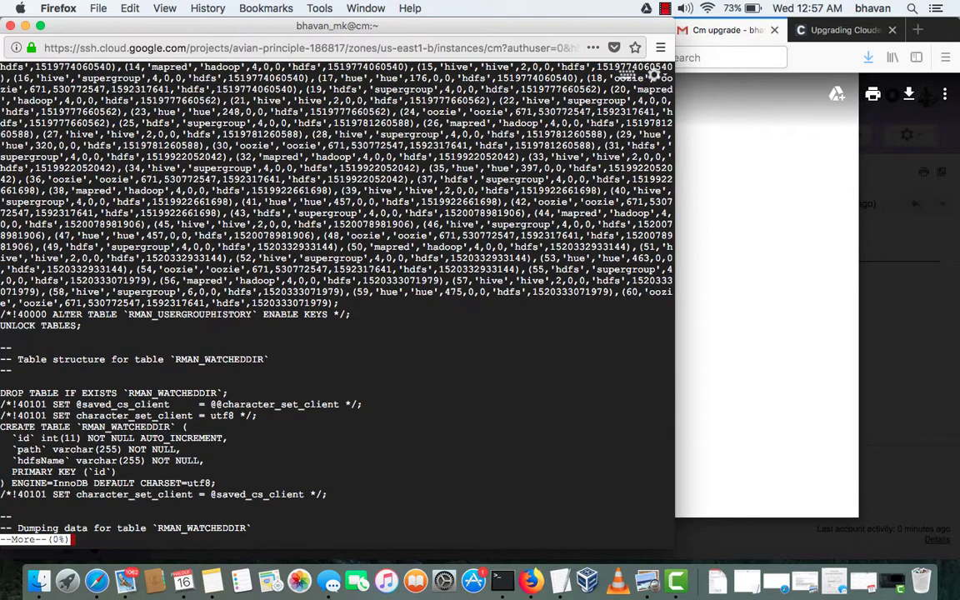
{"action": "key", "text": "Return"}
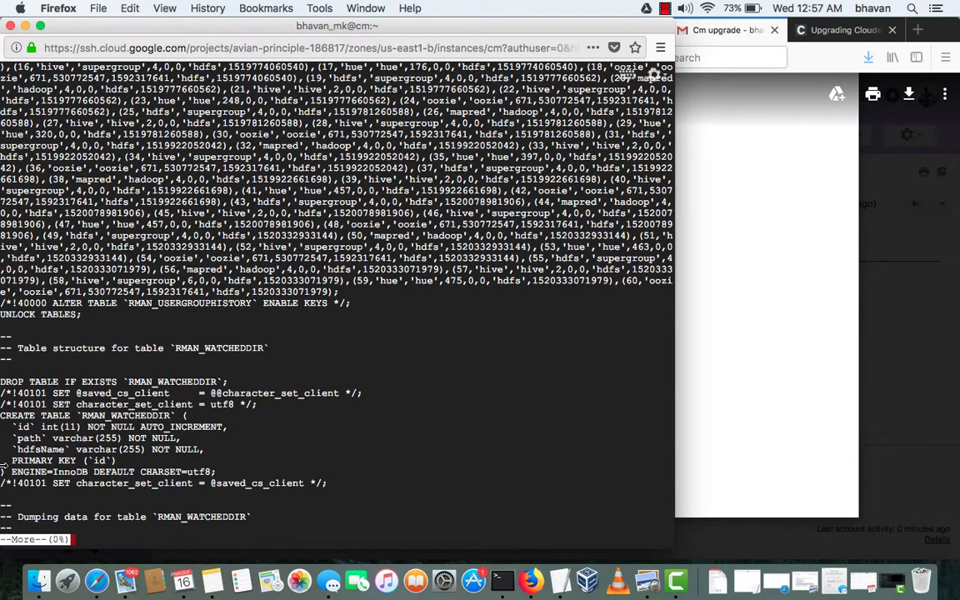
{"action": "key", "text": "q"}
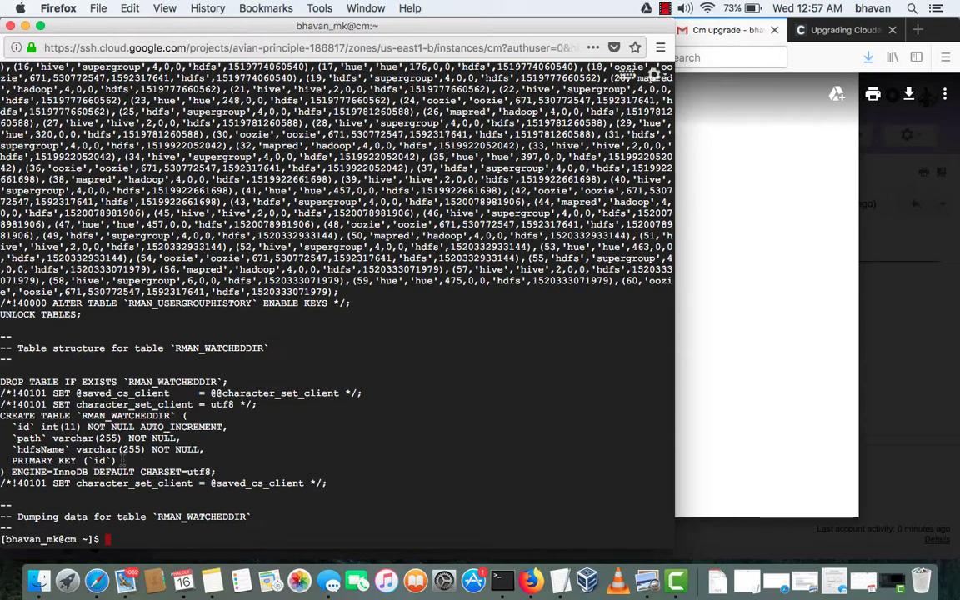
List the home folder by time with ls -tr to confirm the dump, clear the screen, and return to the upgrade notes
{"action": "type", "text": "l s-lr"}
{"action": "key", "text": "Return"}
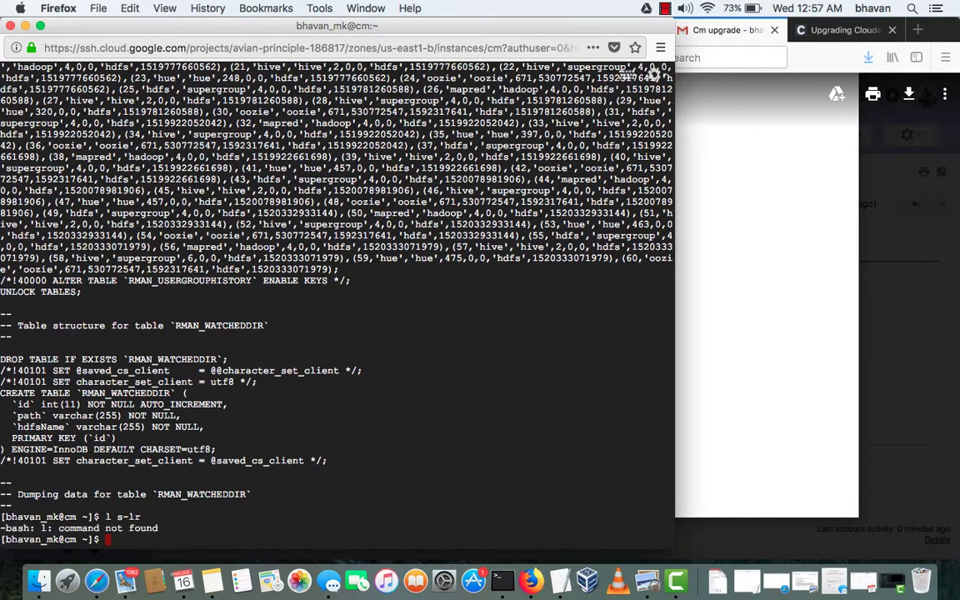
{"action": "type", "text": "ls -tr"}
{"action": "key", "text": "Return"}
{"action": "type", "text": "clear"}
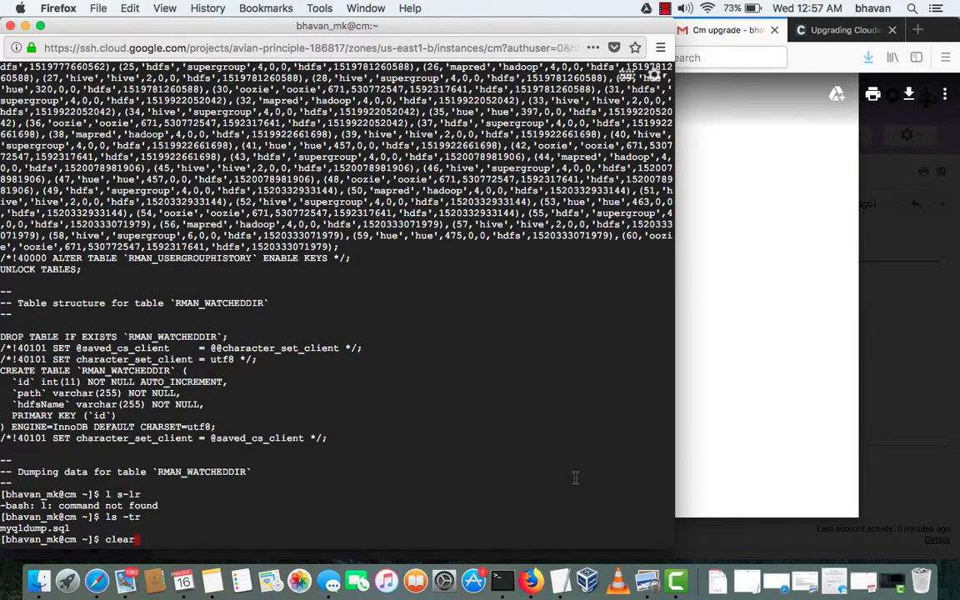
{"action": "key", "text": "Return"}
{"action": "left_click", "coordinate": [792, 320]}
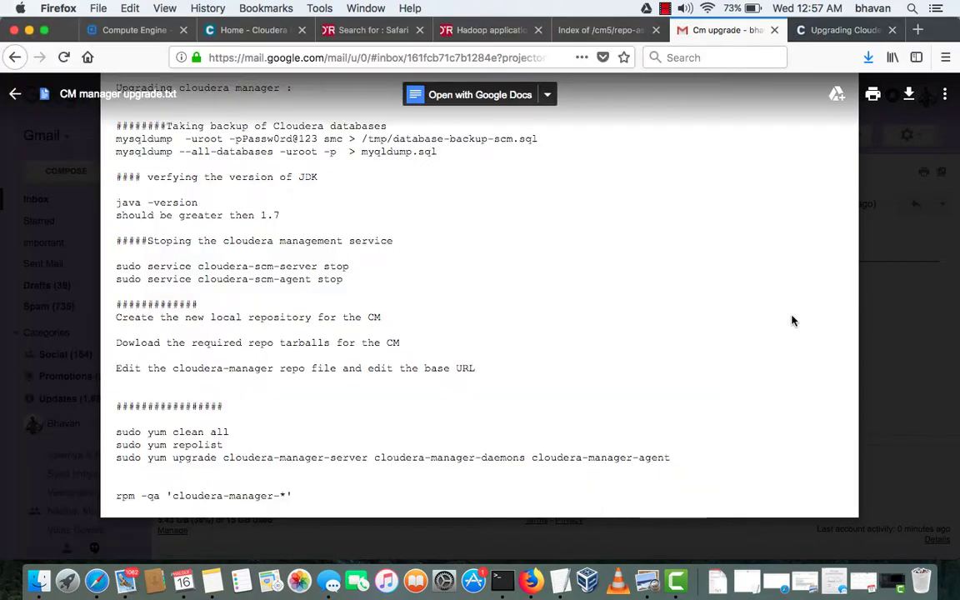
Run java -version in the SSH terminal, showing OpenJDK 1.8.0_161
{"action": "key", "text": "super+shift+2"}
{"action": "key", "text": "ctrl+Up"}
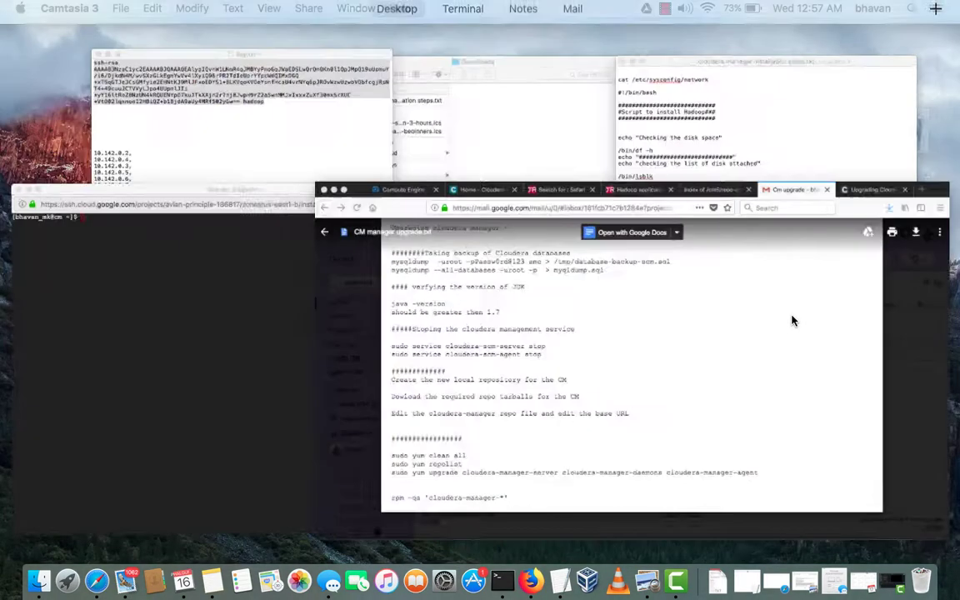
{"action": "left_click", "coordinate": [236, 373]}
{"action": "type", "text": "j"}
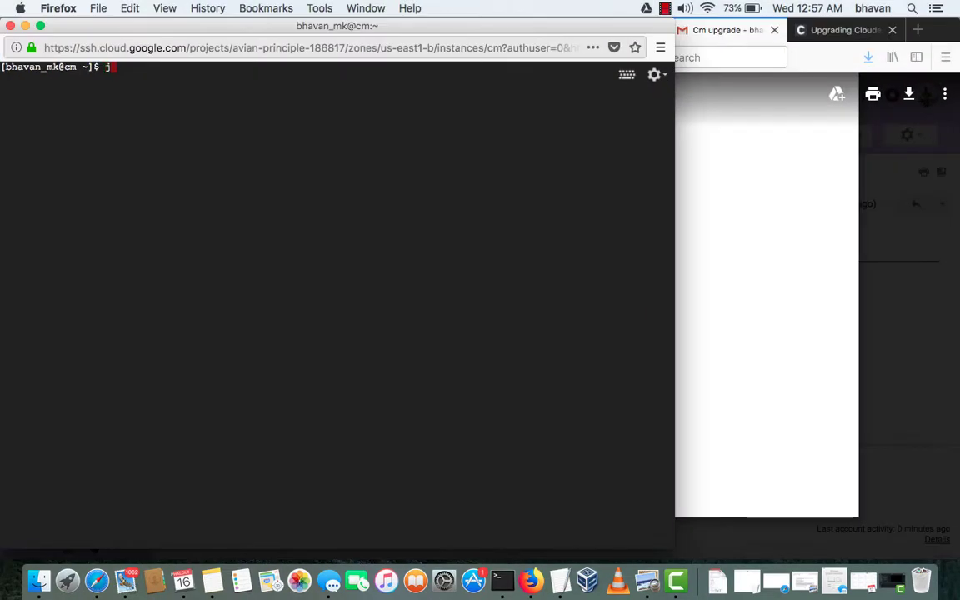
{"action": "type", "text": "ava -version"}
{"action": "key", "text": "Return"}
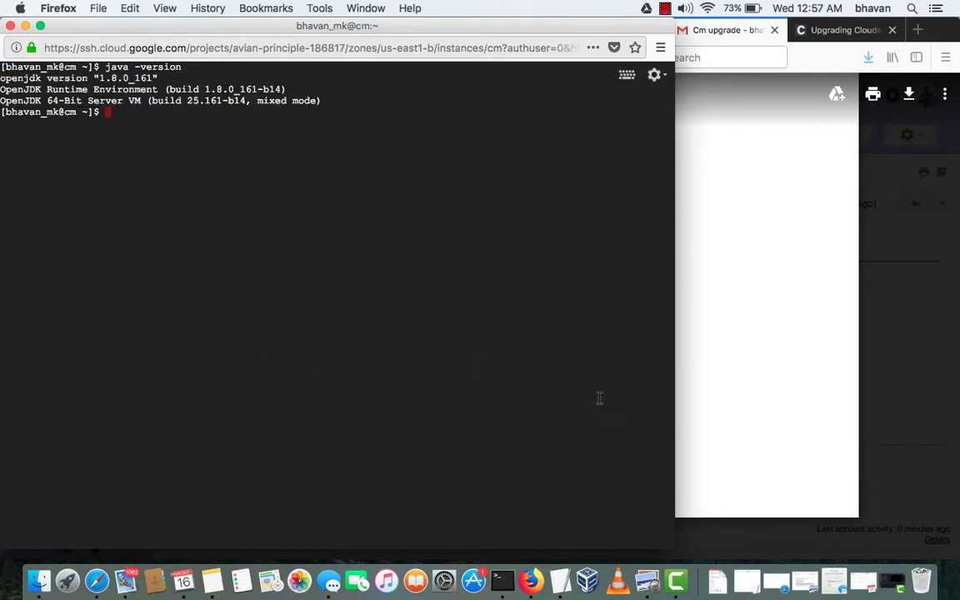
Bring the upgrade notes back, then switch to the Cloudera Manager home page
{"action": "left_click", "coordinate": [788, 388]}
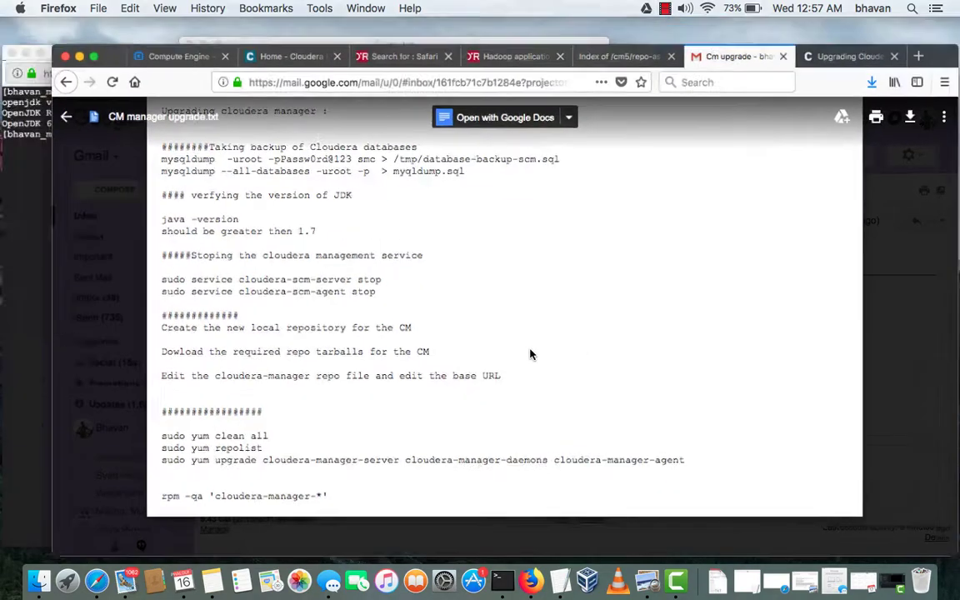
{"action": "left_click", "coordinate": [529, 368]}
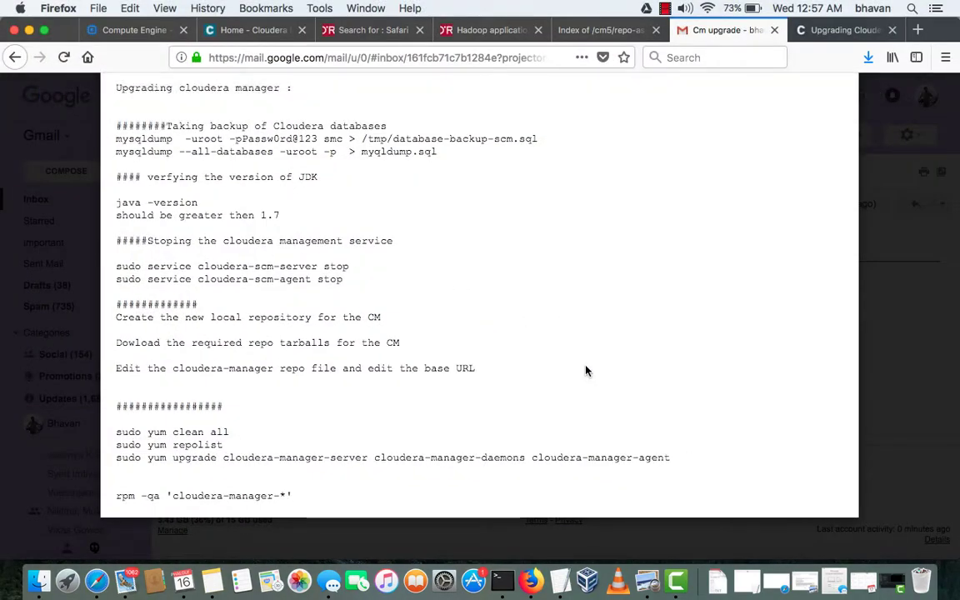
{"action": "key", "text": "ctrl+Up"}
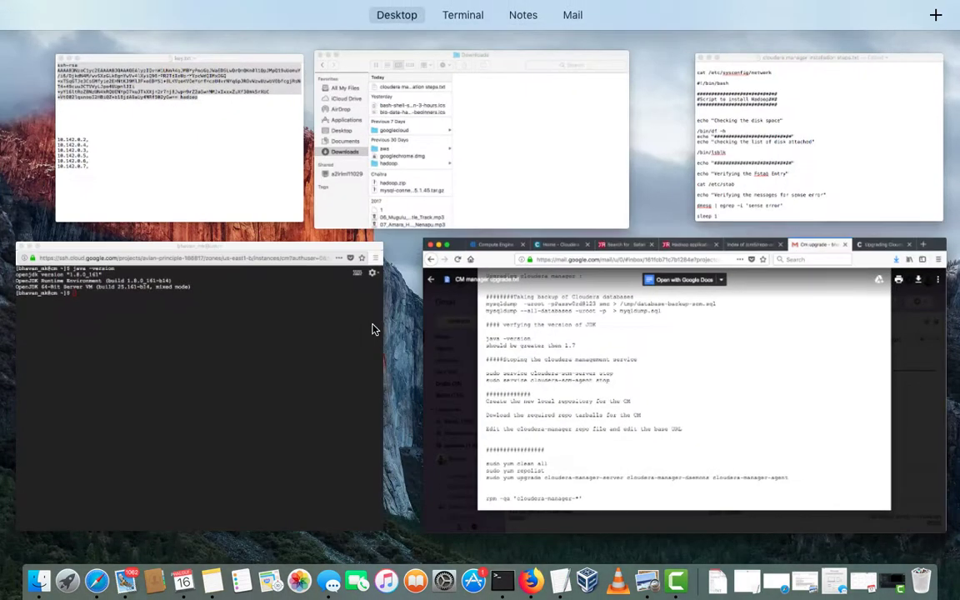
{"action": "left_click", "coordinate": [285, 324]}
{"action": "key", "text": "ctrl+Up"}
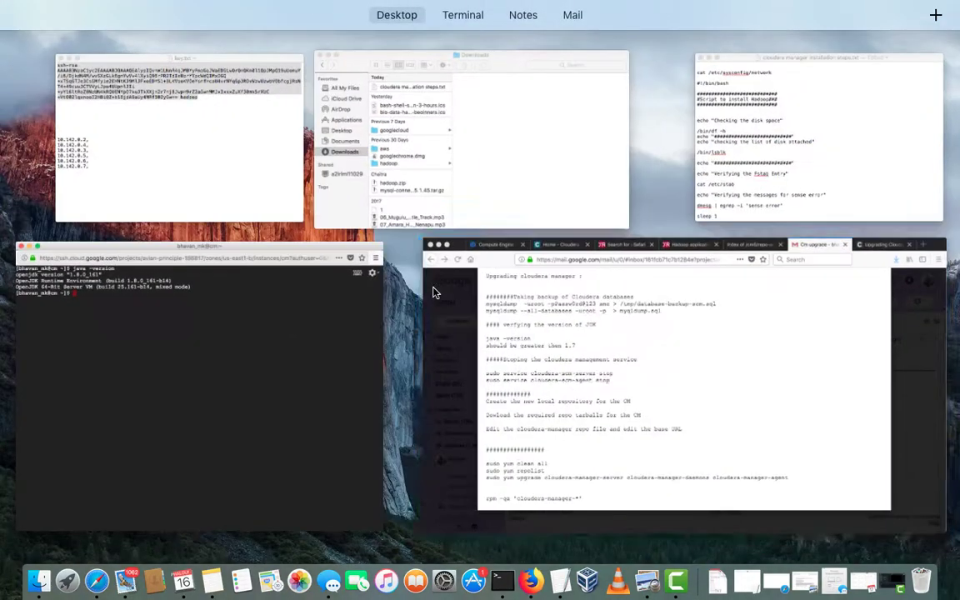
{"action": "left_click", "coordinate": [633, 337]}
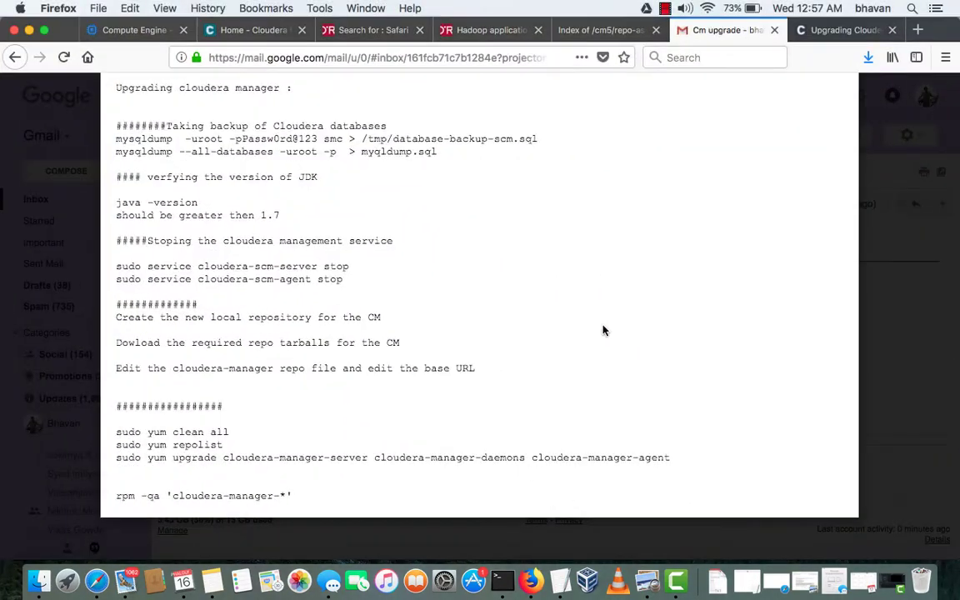
{"action": "left_click", "coordinate": [274, 30]}
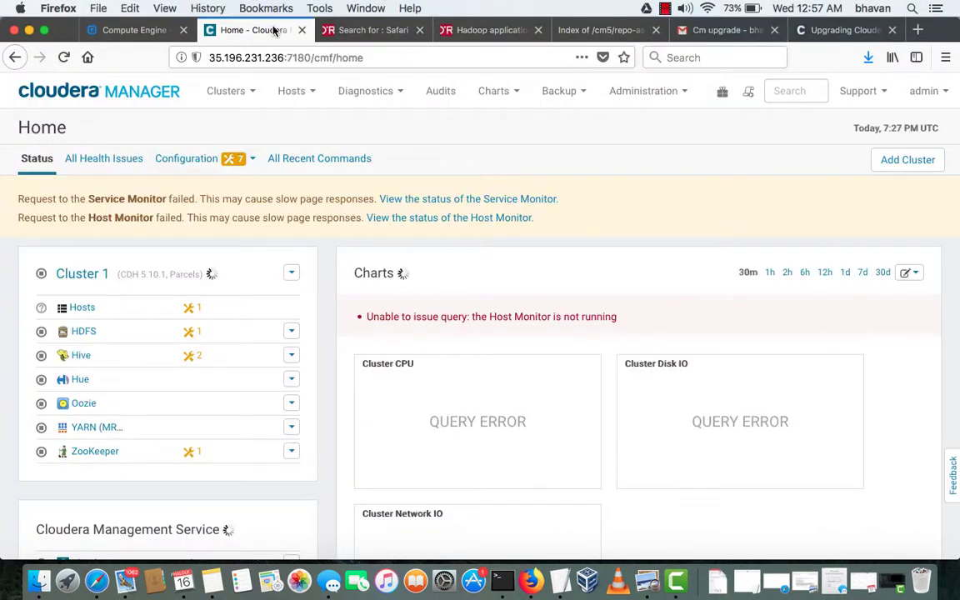
Reload Cloudera Manager, view the Cloudera Management Service actions dropdown, then bring the SSH terminal forward
{"action": "left_click", "coordinate": [64, 58]}
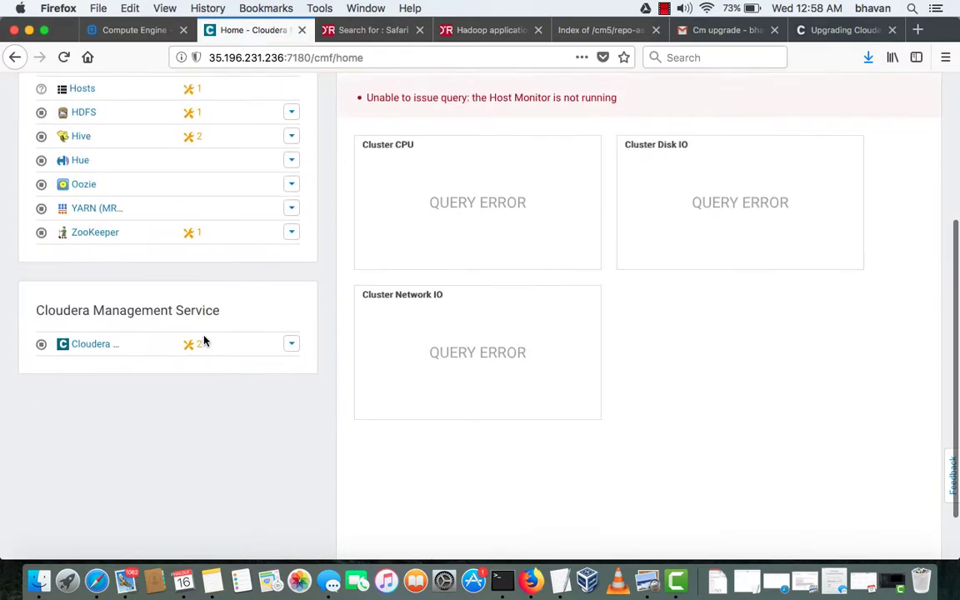
{"action": "left_click", "coordinate": [292, 329]}
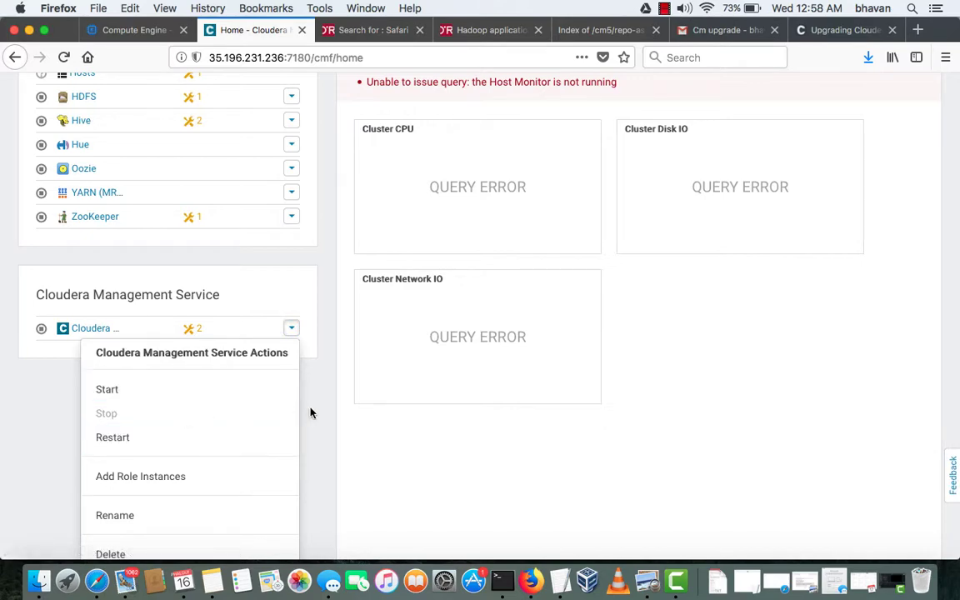
{"action": "key", "text": "ctrl+Up"}
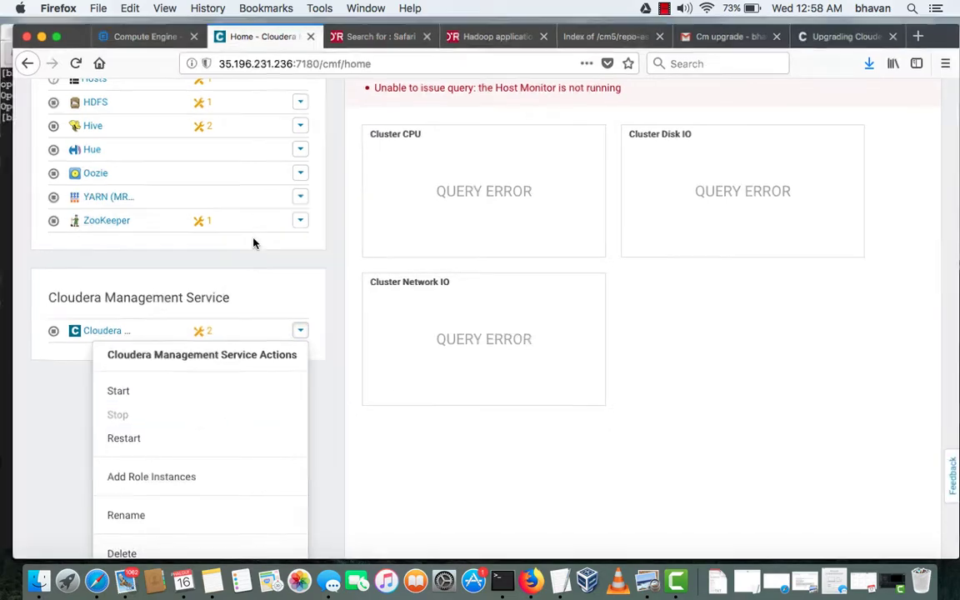
{"action": "left_click", "coordinate": [183, 293]}
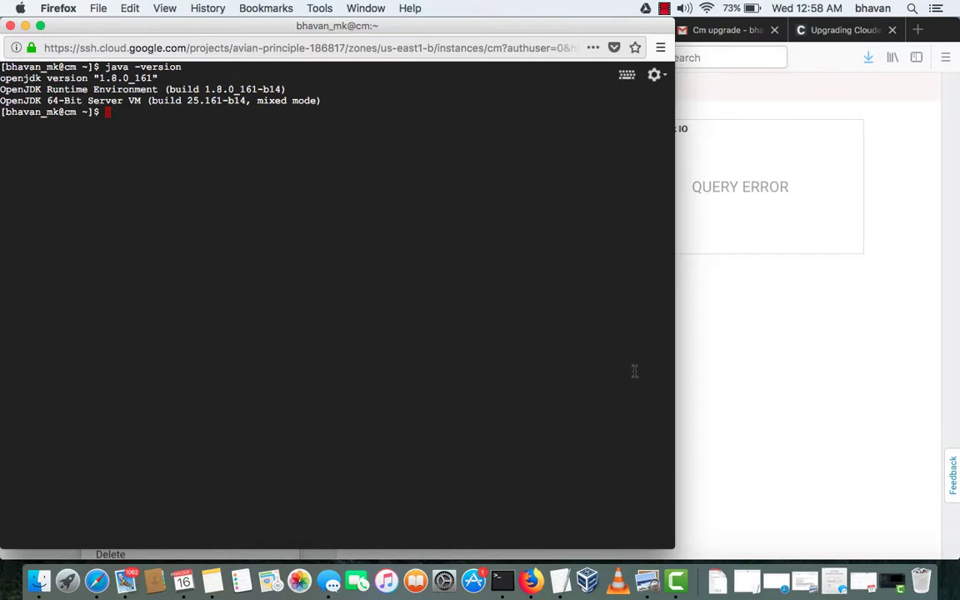
Check the cloudera-scm-server status with sudo service, then stop it
{"action": "type", "text": "sudo service clpo"}
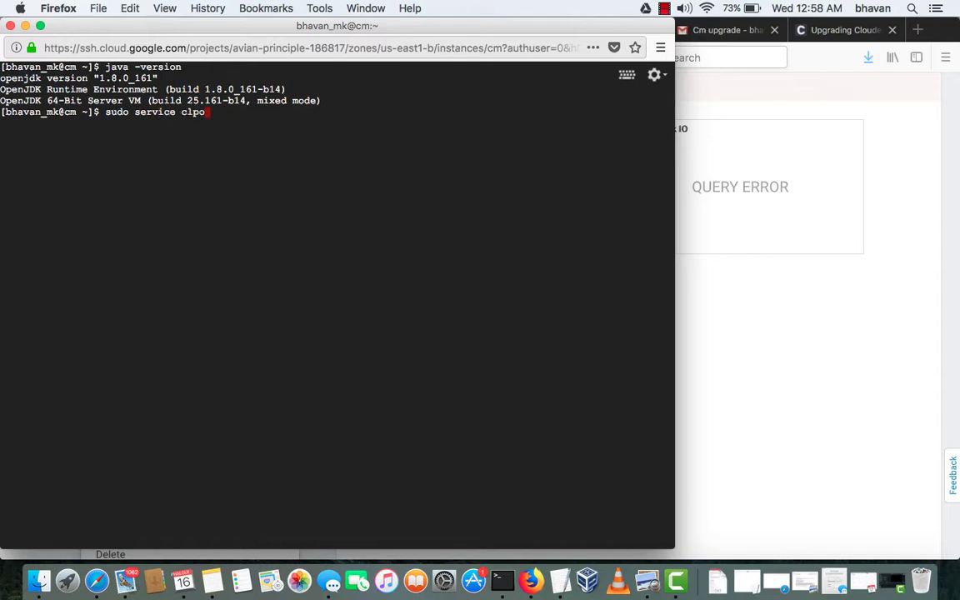
{"action": "type", "text": "d"}
{"action": "key", "text": "BackSpace"}
{"action": "key", "text": "BackSpace"}
{"action": "key", "text": "BackSpace"}
{"action": "key", "text": "BackSpace"}
{"action": "key", "text": "BackSpace"}
{"action": "type", "text": "cloudera-scm-server "}
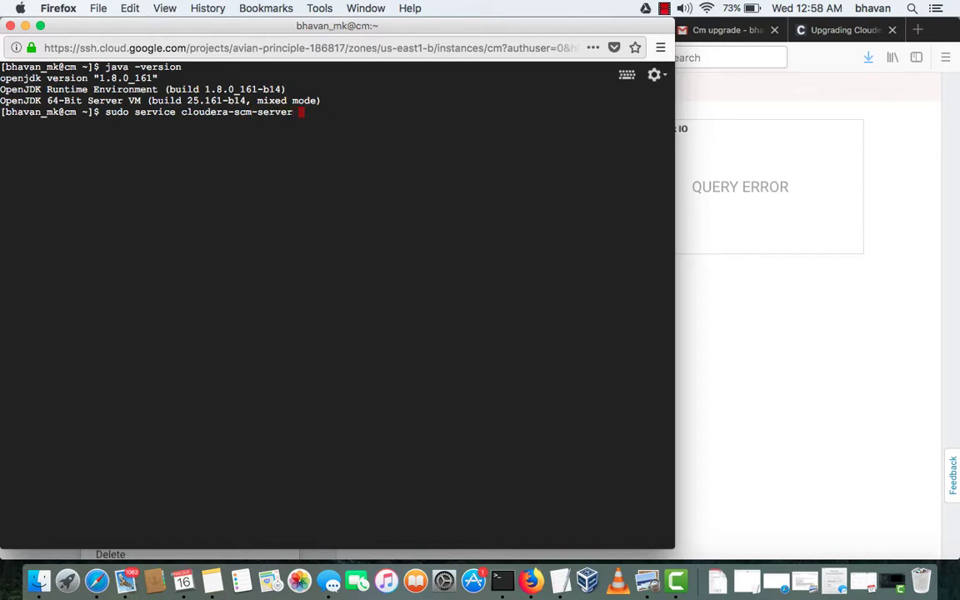
{"action": "type", "text": "status"}
{"action": "key", "text": "Return"}
{"action": "key", "text": "Up"}
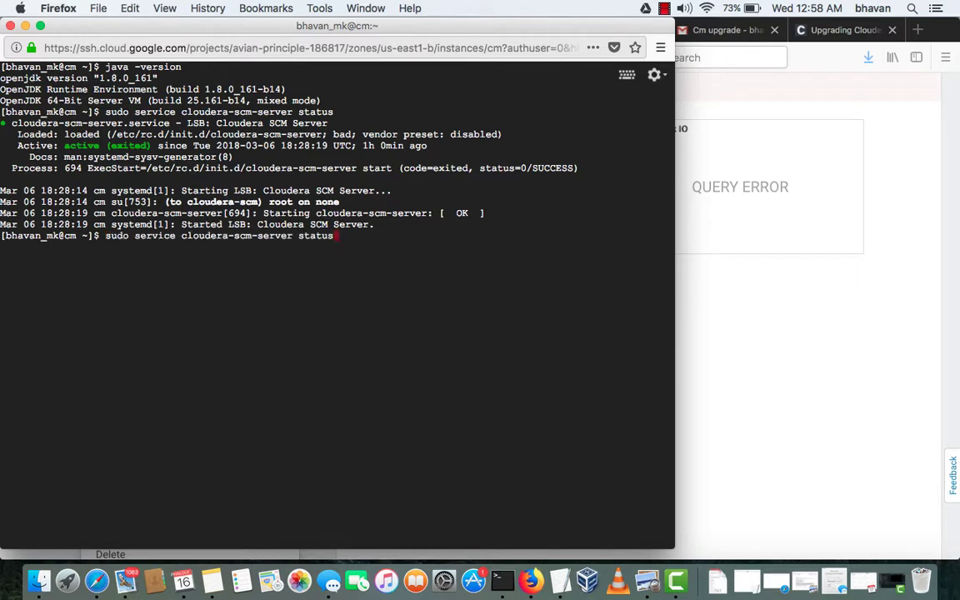
{"action": "key", "text": "BackSpace"}
{"action": "key", "text": "BackSpace"}
{"action": "type", "text": "op"}
{"action": "key", "text": "Return"}
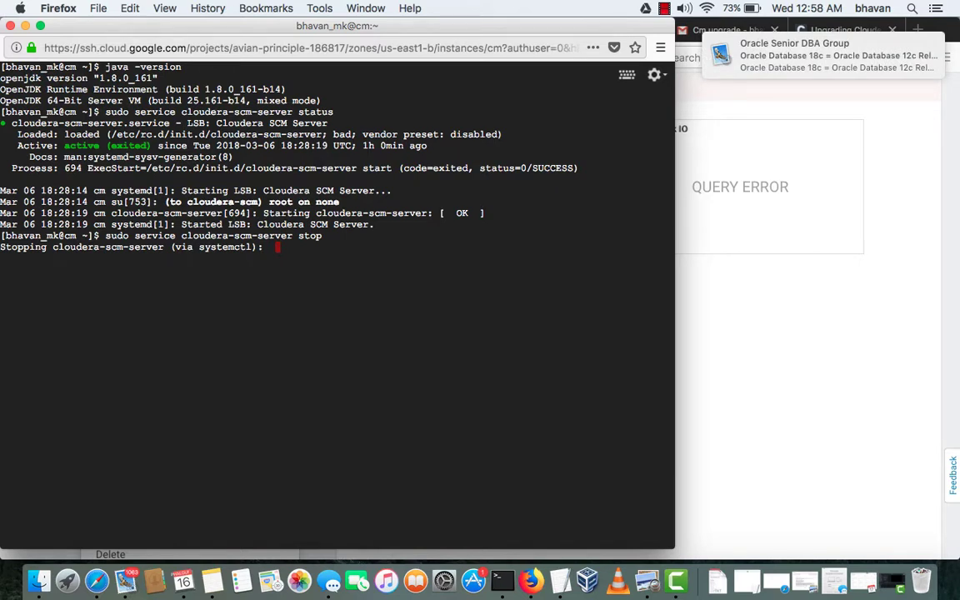
Check the cloudera-scm-agent status, then stop the agent as well
{"action": "key", "text": "Up"}
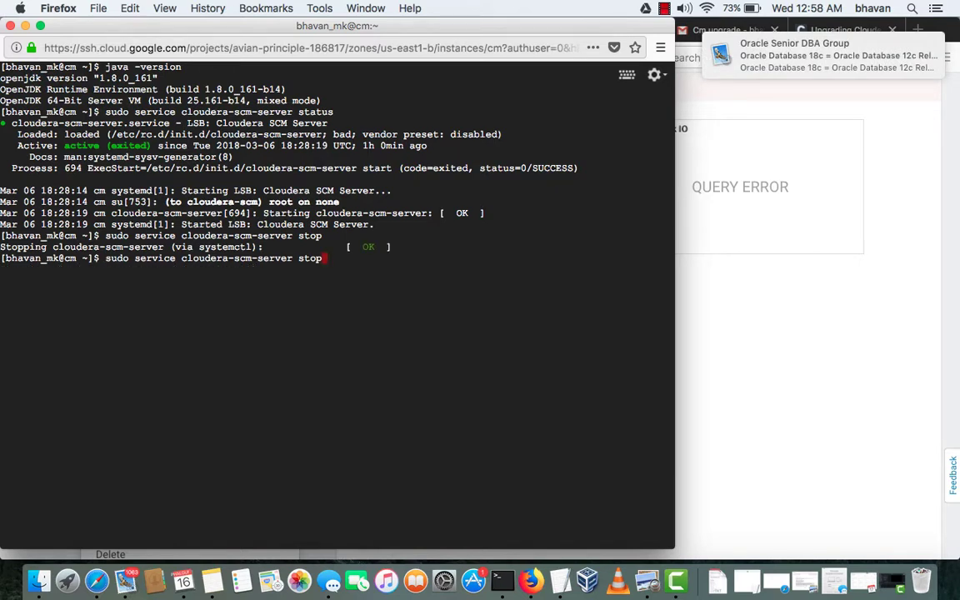
{"action": "key", "text": "BackSpace"}
{"action": "key", "text": "BackSpace"}
{"action": "key", "text": "BackSpace"}
{"action": "key", "text": "BackSpace"}
{"action": "key", "text": "BackSpace"}
{"action": "key", "text": "BackSpace"}
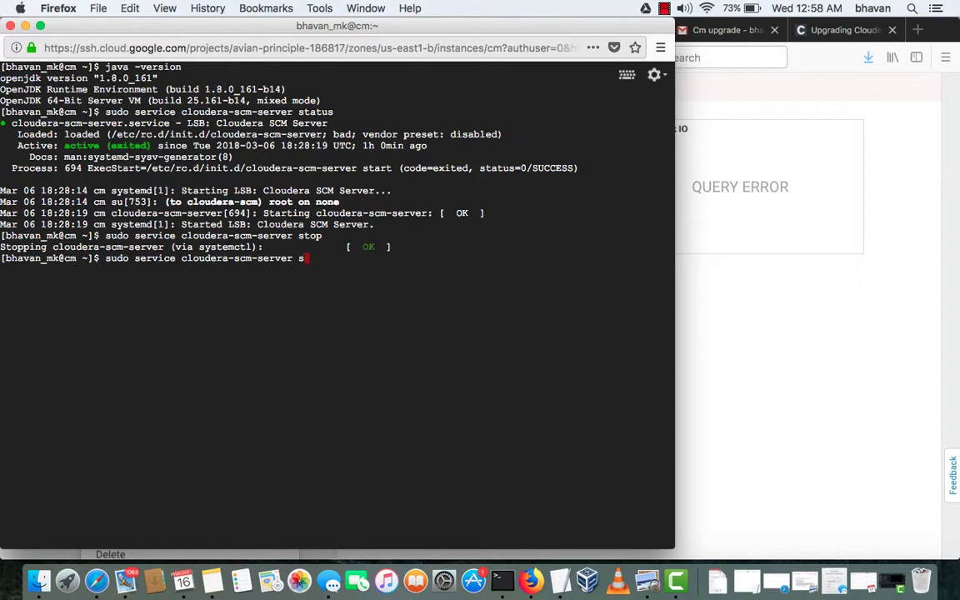
{"action": "key", "text": "BackSpace"}
{"action": "key", "text": "BackSpace"}
{"action": "key", "text": "BackSpace"}
{"action": "key", "text": "BackSpace"}
{"action": "type", "text": "agent status"}
{"action": "key", "text": "Return"}
{"action": "key", "text": "Up"}
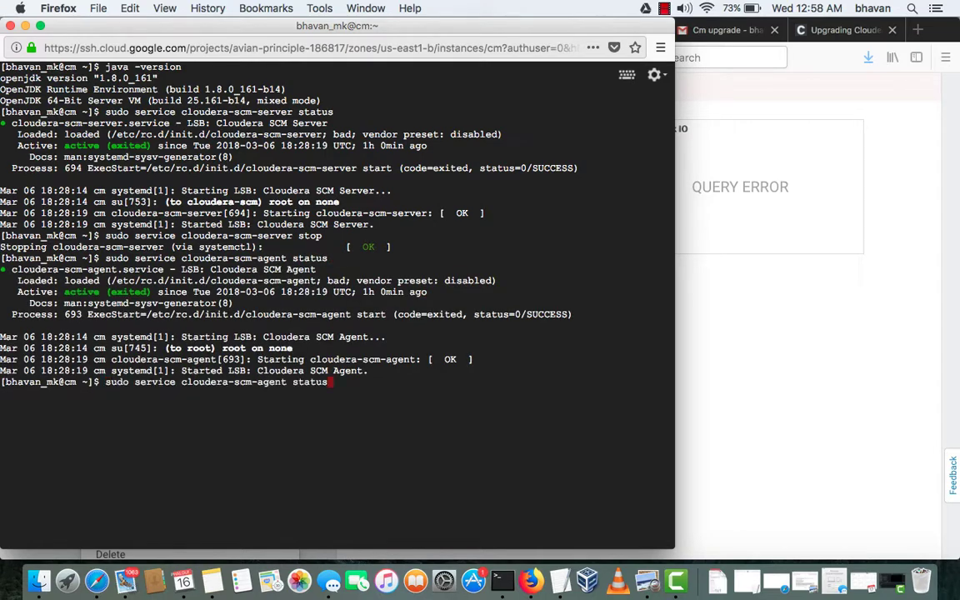
{"action": "key", "text": "BackSpace"}
{"action": "key", "text": "BackSpace"}
{"action": "key", "text": "BackSpace"}
{"action": "type", "text": "op"}
{"action": "key", "text": "Return"}
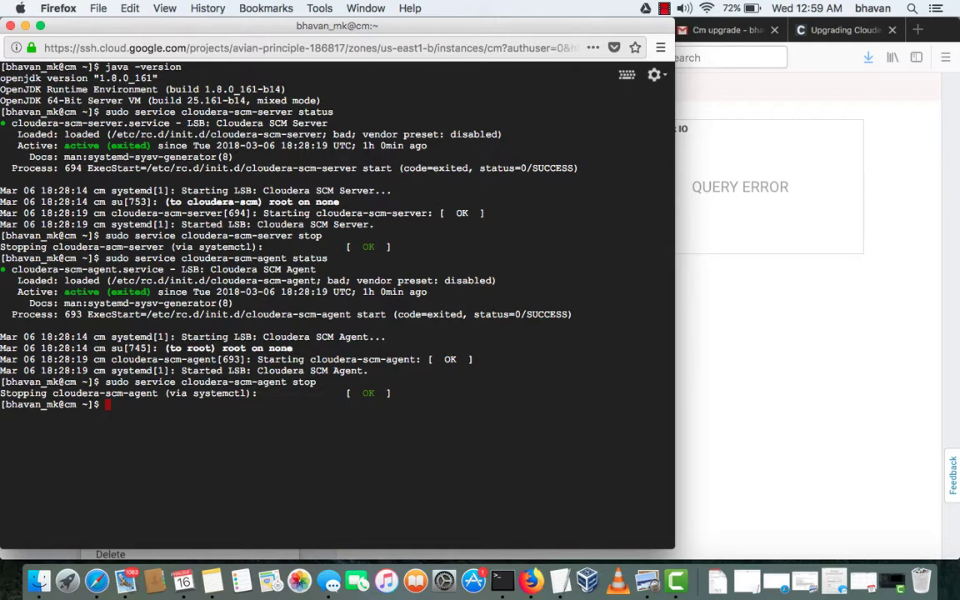
{"action": "key", "text": "ctrl+Right"}
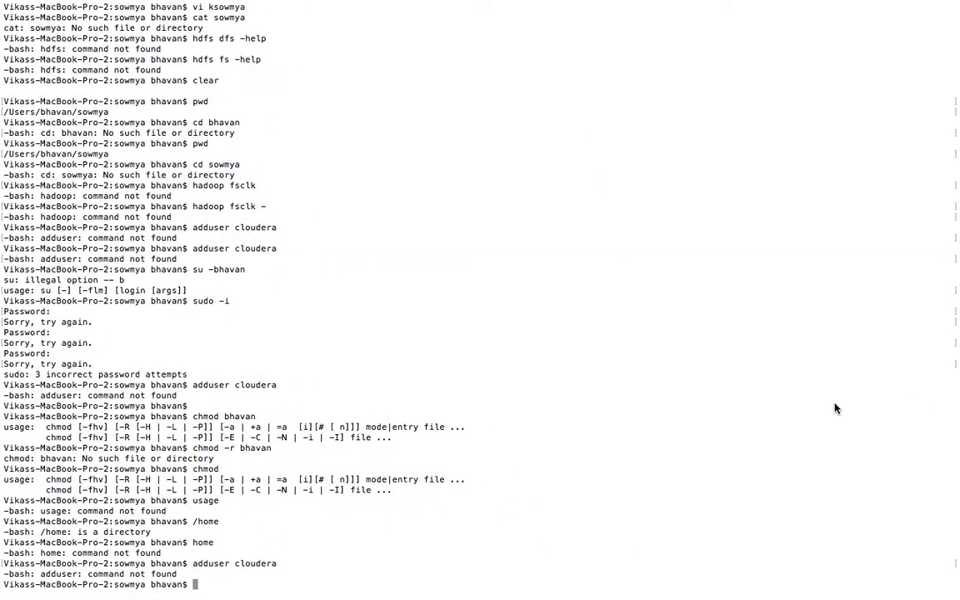
Look over the cm5 repo-as-tarball listing, then go back to the Cloudera Manager home page
{"action": "key", "text": "ctrl+Left"}
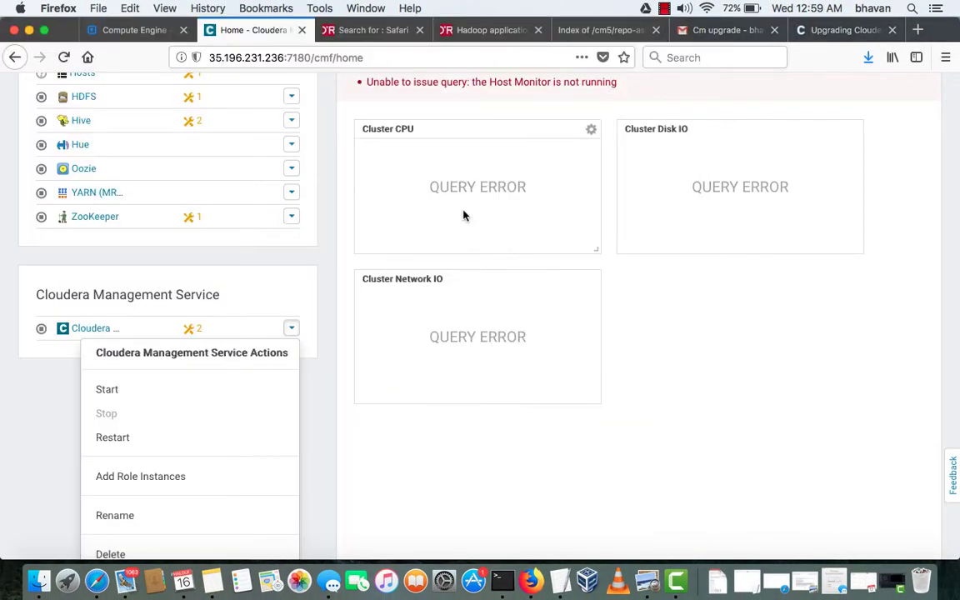
{"action": "left_click", "coordinate": [597, 42]}
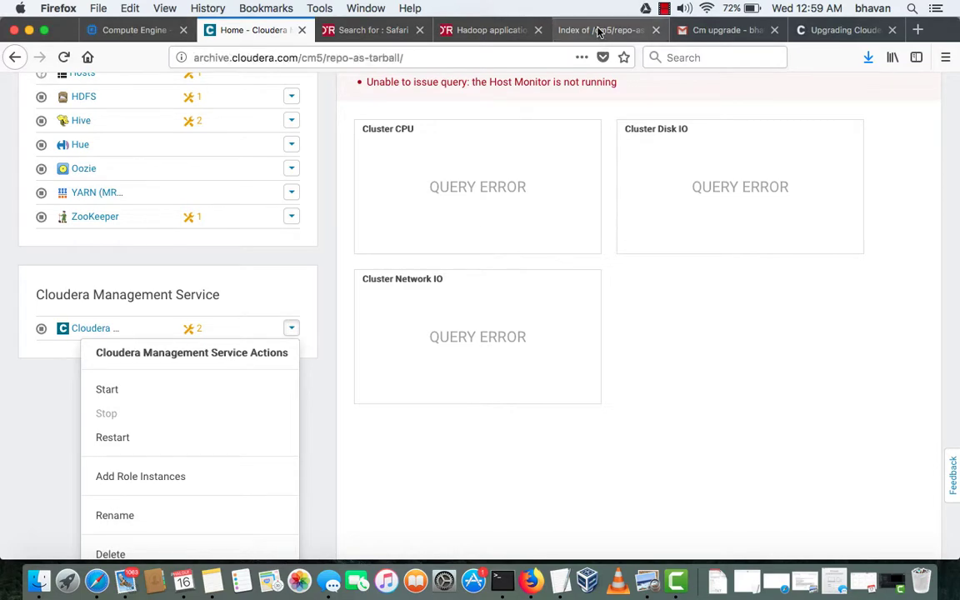
{"action": "scroll", "coordinate": [117, 283], "scroll_direction": "down", "scroll_amount": 3}
{"action": "scroll", "coordinate": [117, 304], "scroll_direction": "down", "scroll_amount": 10}
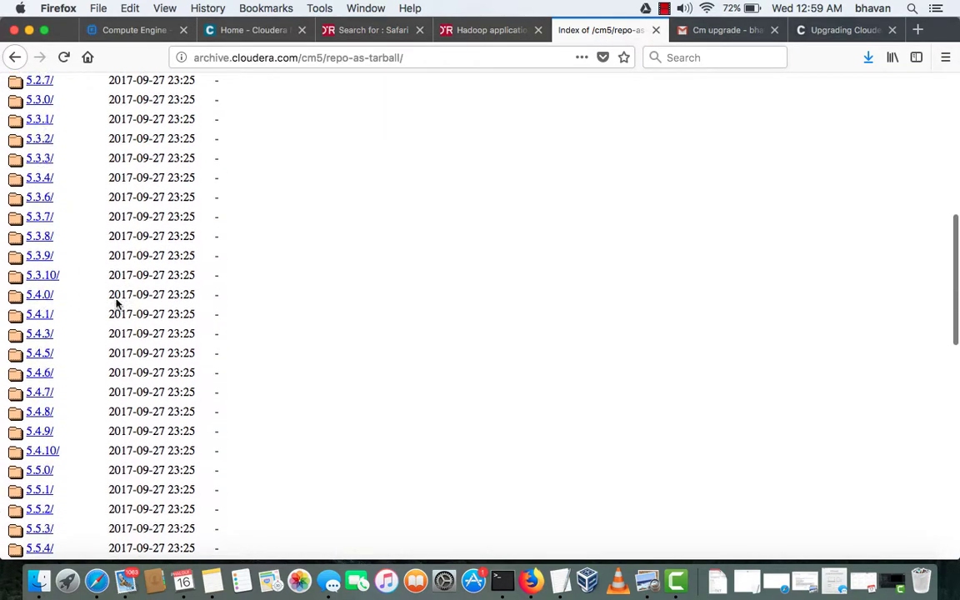
{"action": "left_click", "coordinate": [255, 40]}
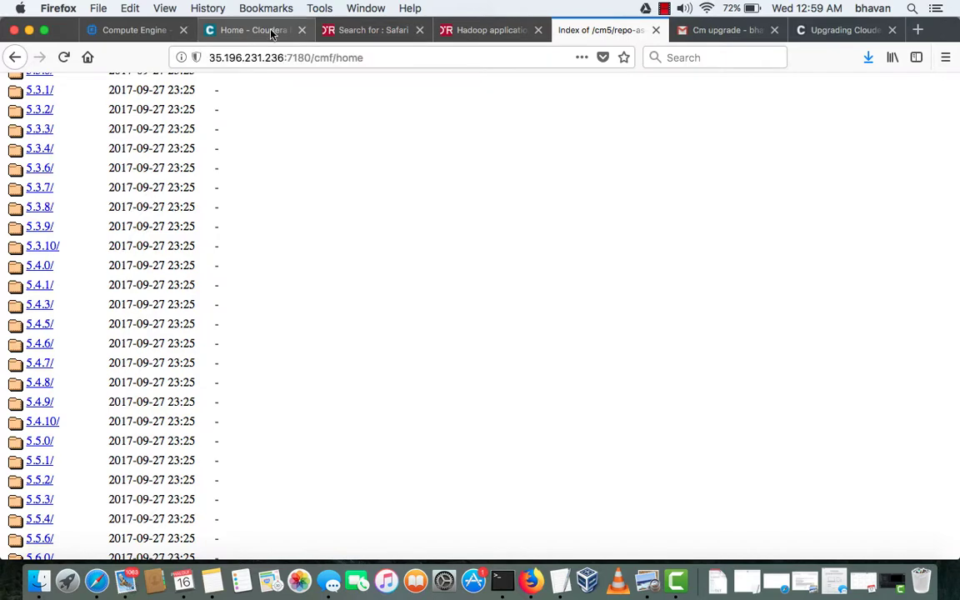
{"action": "scroll", "coordinate": [876, 122], "scroll_direction": "up", "scroll_amount": 3}
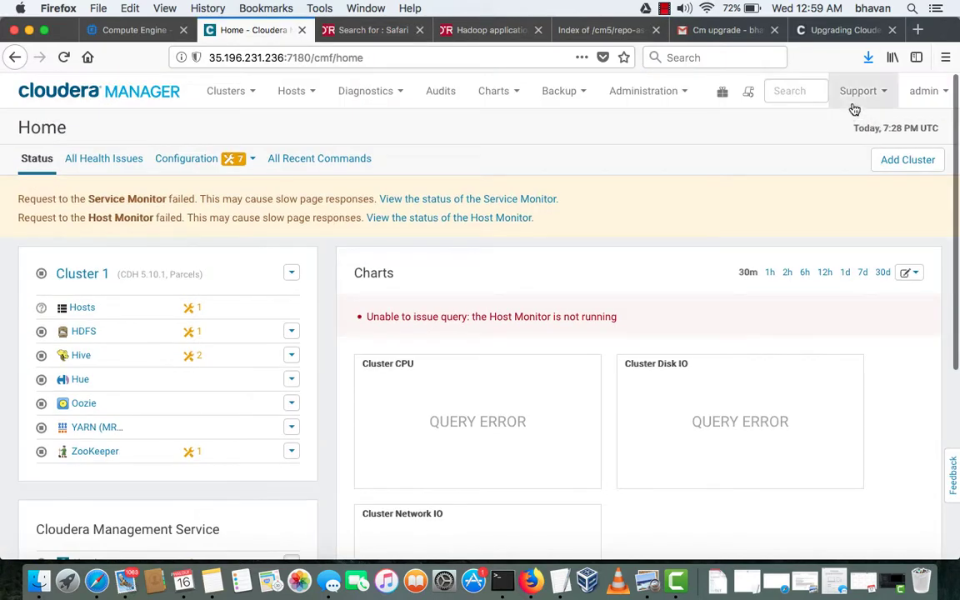
View the Cloudera Manager About information from the Support menu
{"action": "left_click", "coordinate": [833, 94]}
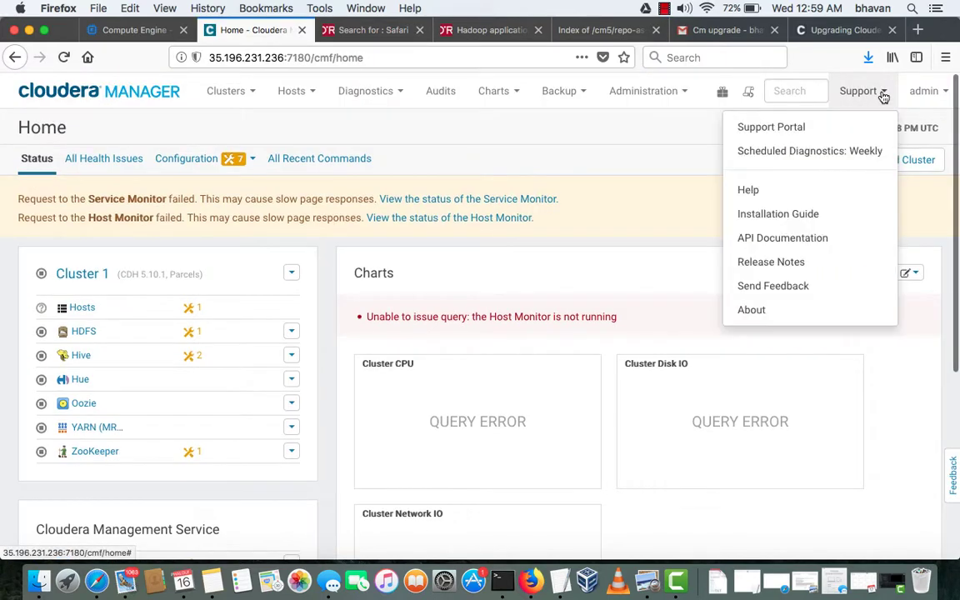
{"action": "left_click", "coordinate": [774, 313]}
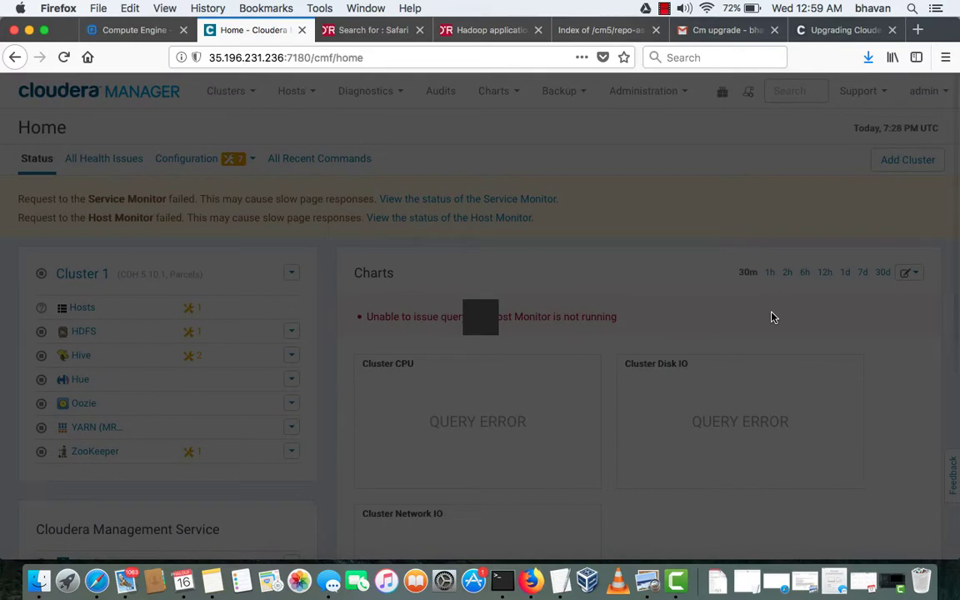
{"action": "left_click", "coordinate": [588, 188]}
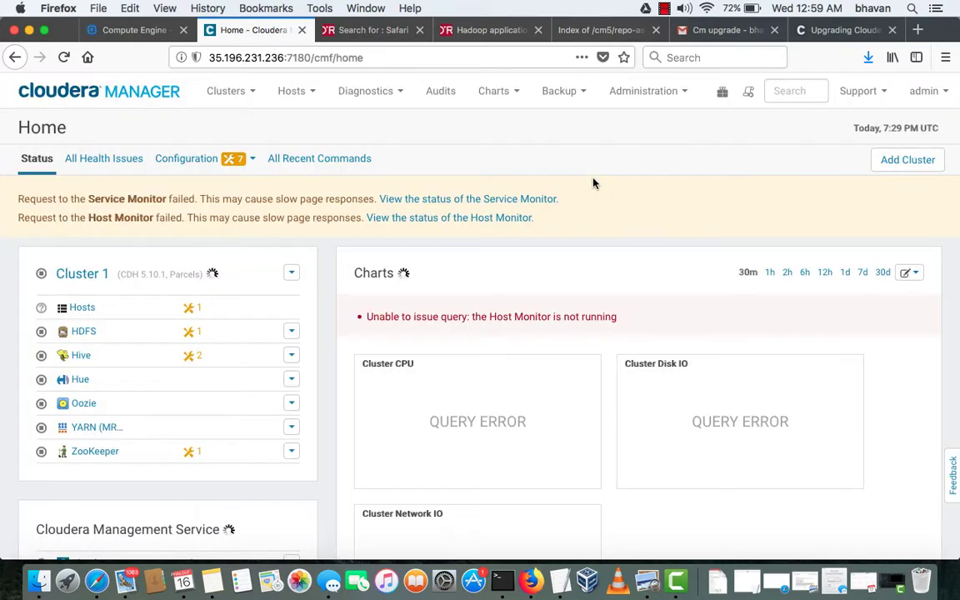
{"action": "left_click", "coordinate": [863, 99]}
{"action": "left_click", "coordinate": [757, 316]}
{"action": "scroll", "coordinate": [756, 316], "scroll_direction": "down", "scroll_amount": 5}
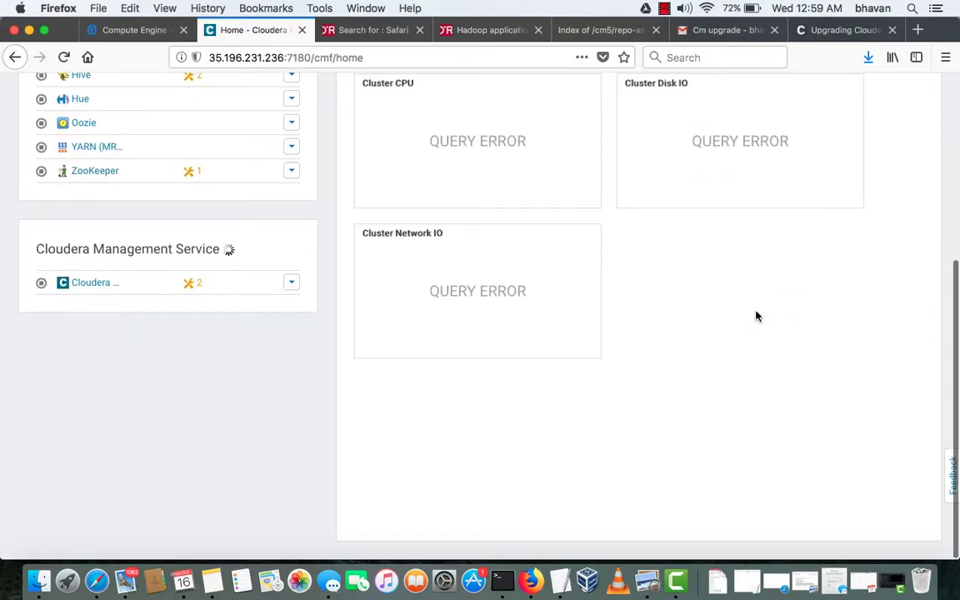
{"action": "scroll", "coordinate": [756, 315], "scroll_direction": "up", "scroll_amount": 5}
Log out as admin, retry the failing page, then switch to the Google Cloud VM instances list
{"action": "left_click", "coordinate": [924, 90]}
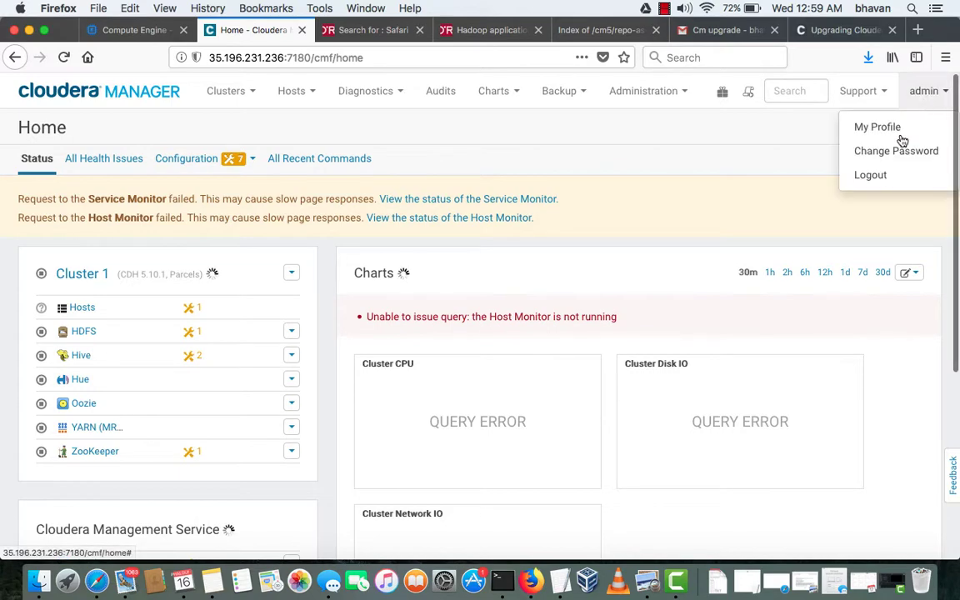
{"action": "left_click", "coordinate": [883, 176]}
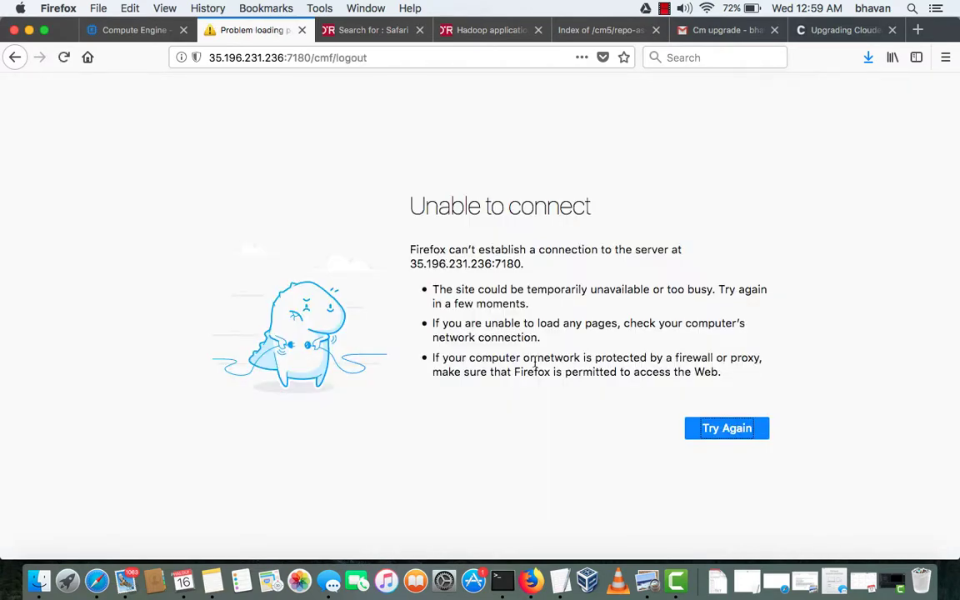
{"action": "left_click", "coordinate": [747, 435]}
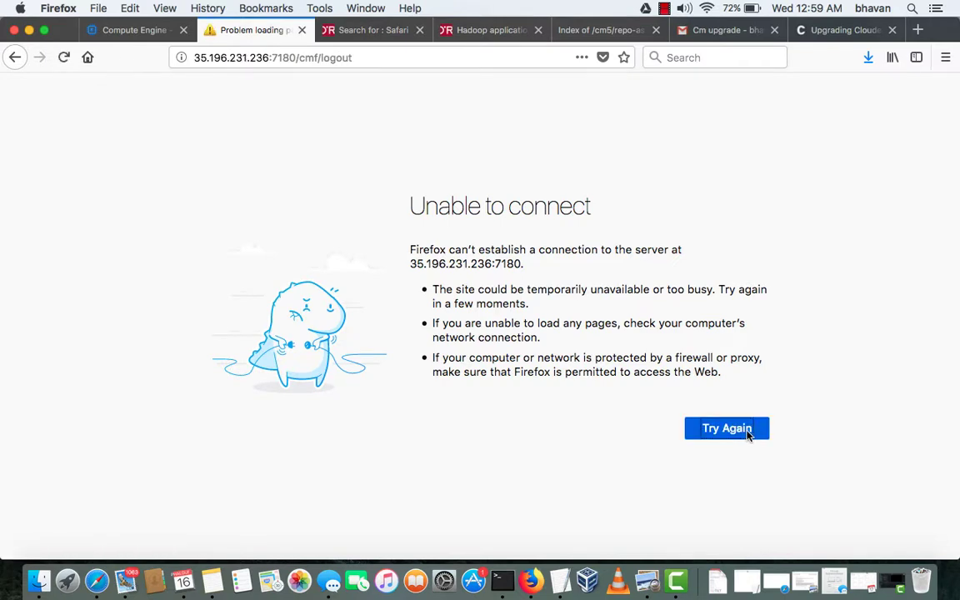
{"action": "left_click", "coordinate": [147, 32]}
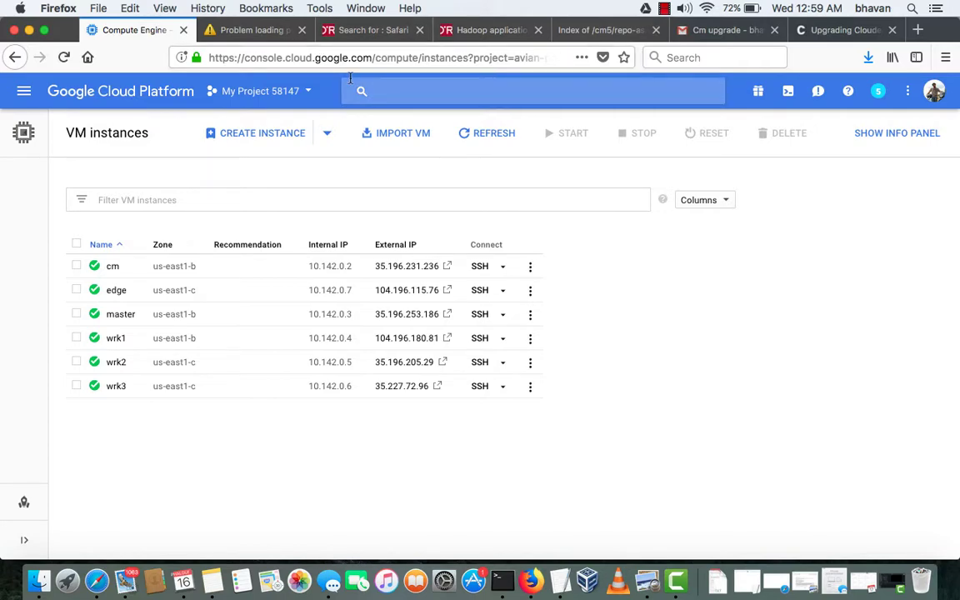
Open the 5.12.0 tarball folder and copy the cm5.12.0-centos7.tar.gz link location
{"action": "left_click", "coordinate": [604, 37]}
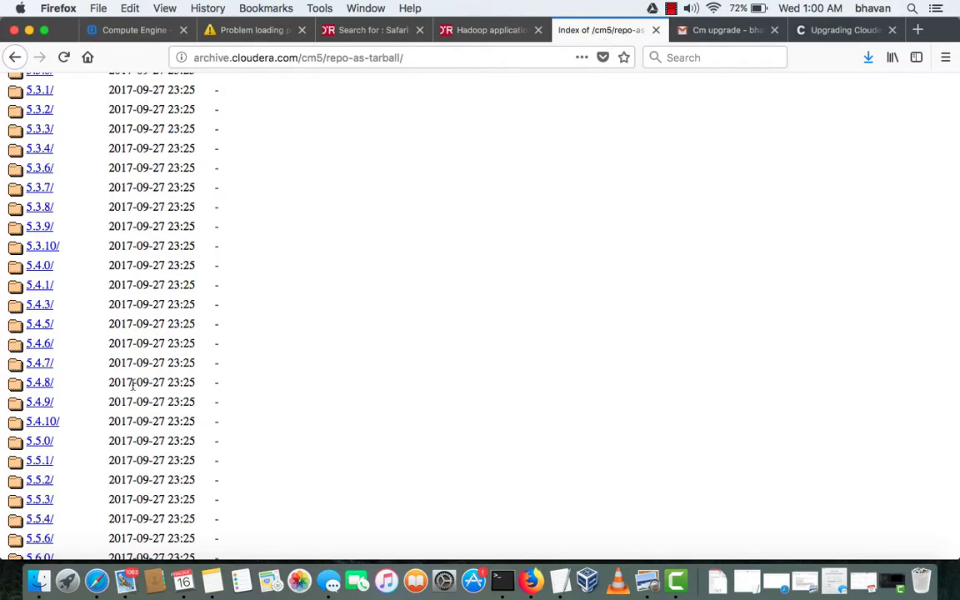
{"action": "scroll", "coordinate": [132, 385], "scroll_direction": "down", "scroll_amount": 15}
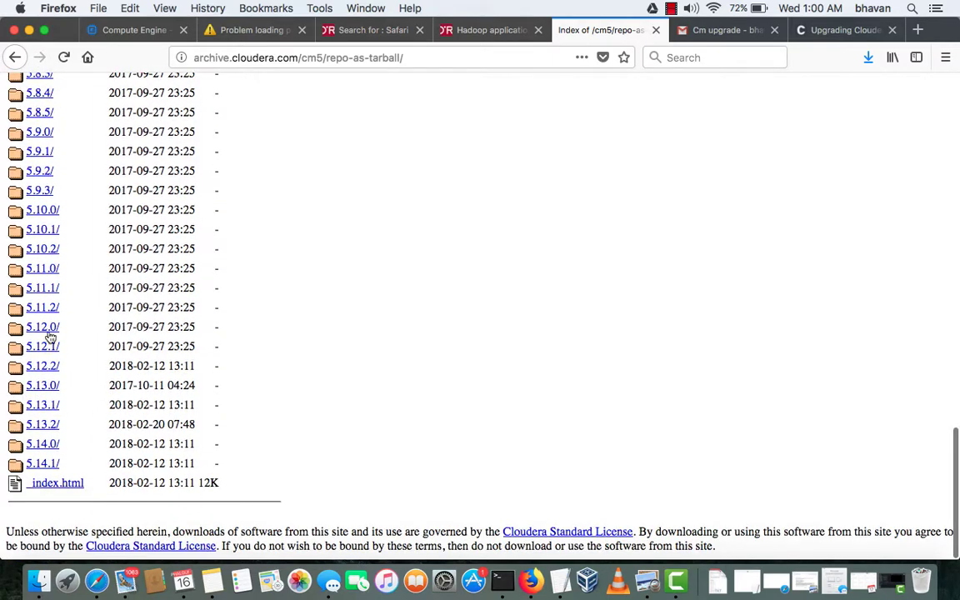
{"action": "left_click", "coordinate": [49, 327]}
{"action": "scroll", "coordinate": [175, 310], "scroll_direction": "down", "scroll_amount": 3}
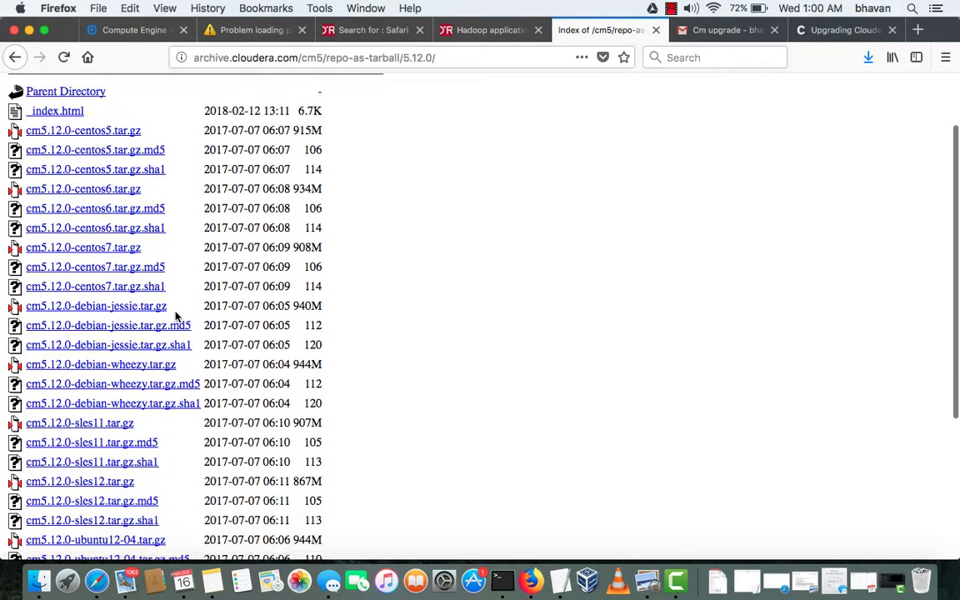
{"action": "scroll", "coordinate": [176, 317], "scroll_direction": "up", "scroll_amount": 2}
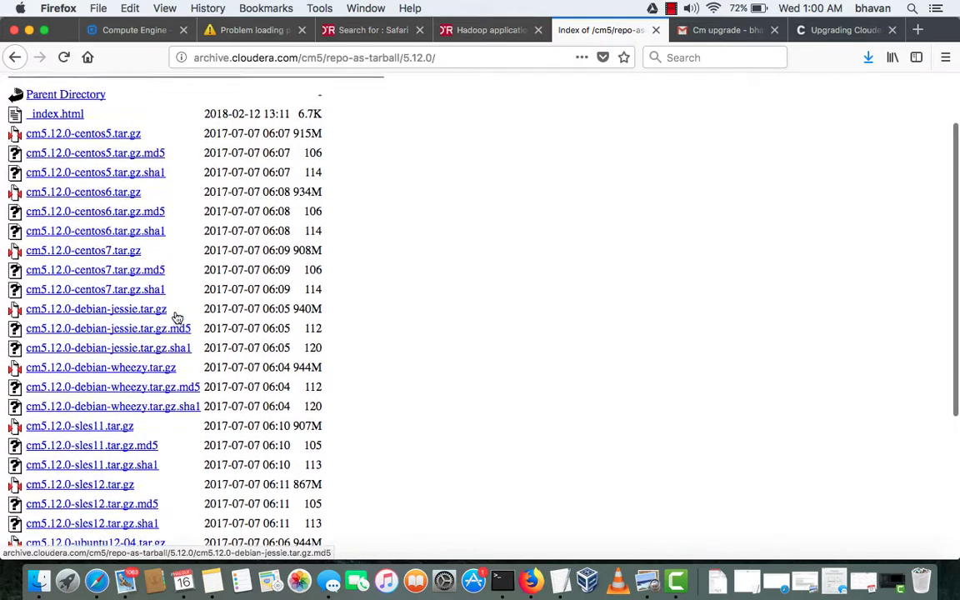
{"action": "scroll", "coordinate": [174, 315], "scroll_direction": "down", "scroll_amount": 1}
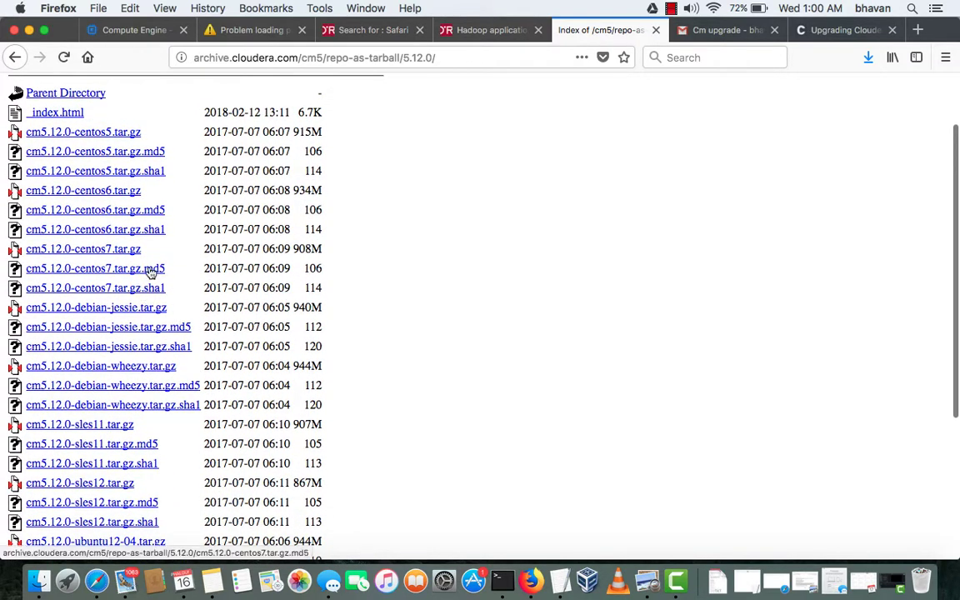
{"action": "right_click", "coordinate": [112, 253]}
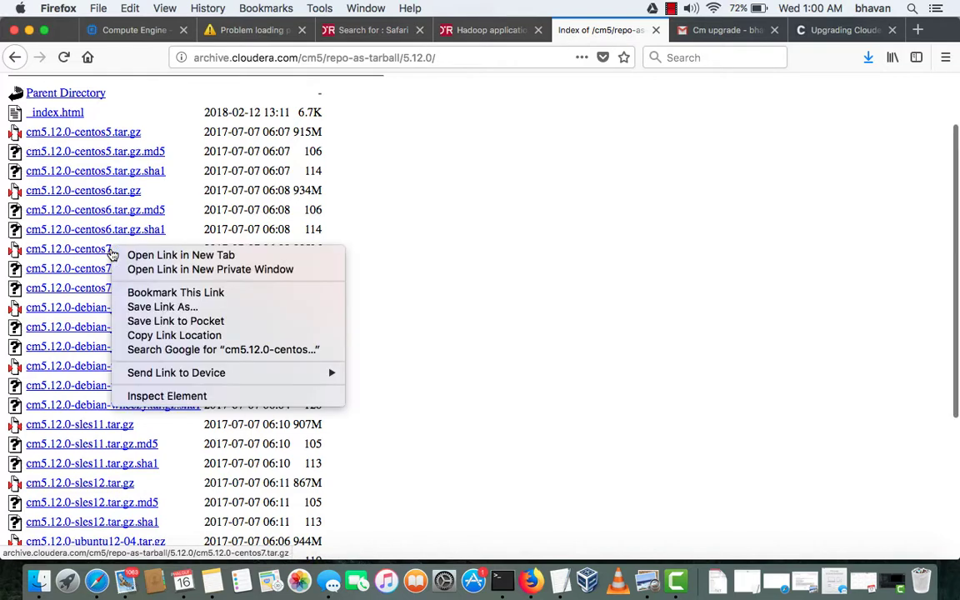
{"action": "left_click", "coordinate": [173, 337]}
{"action": "key", "text": "ctrl+Right"}
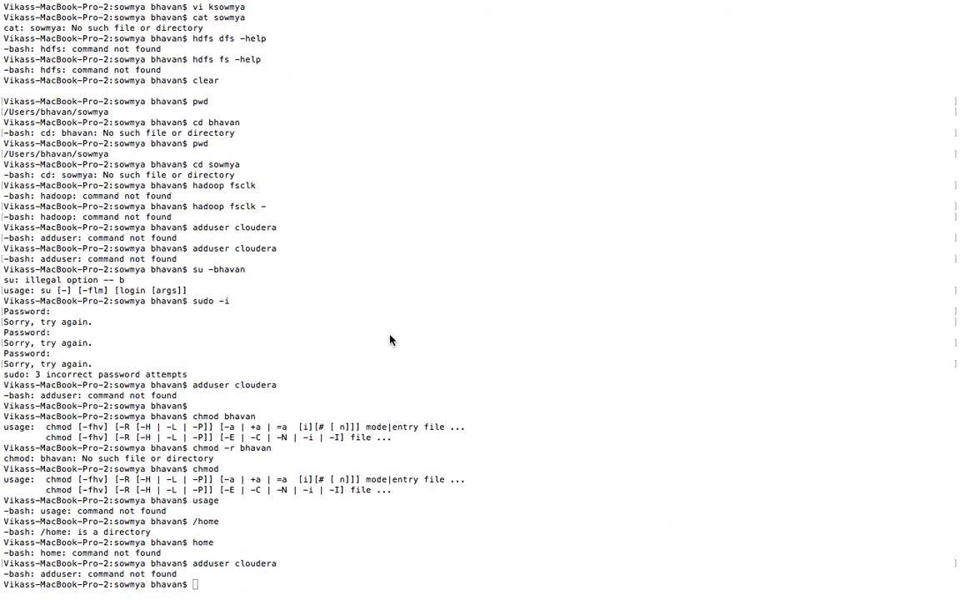
Bring the SSH terminal forward and confirm the working directory with pwd
{"action": "key", "text": "ctrl+Up"}
{"action": "left_click", "coordinate": [241, 336]}
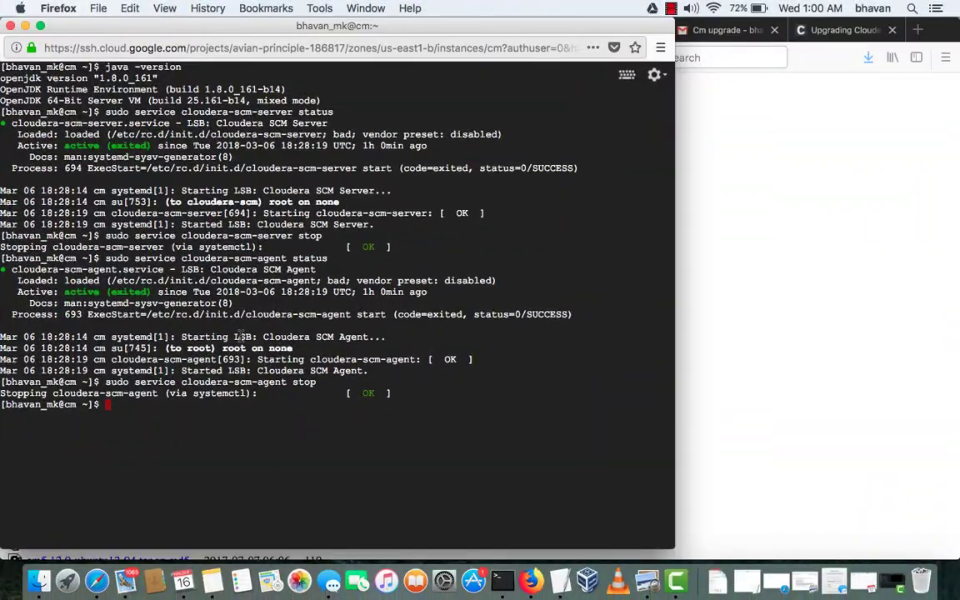
{"action": "type", "text": "pwd"}
{"action": "key", "text": "Return"}
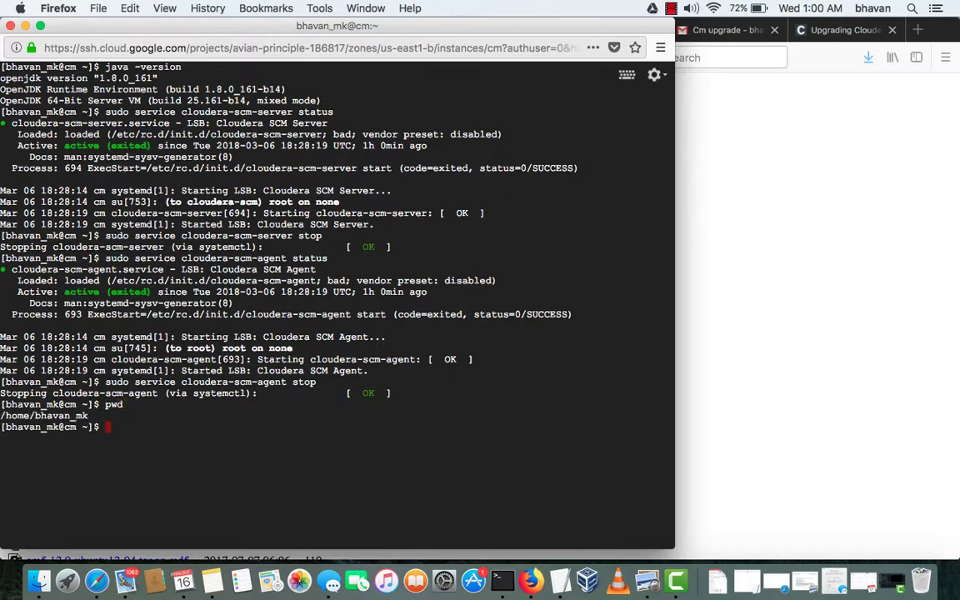
Download cm5.12.0-centos7.tar.gz (908M) with wget and list the home folder to verify it
{"action": "type", "text": "wget"}
{"action": "key", "text": "super+v"}
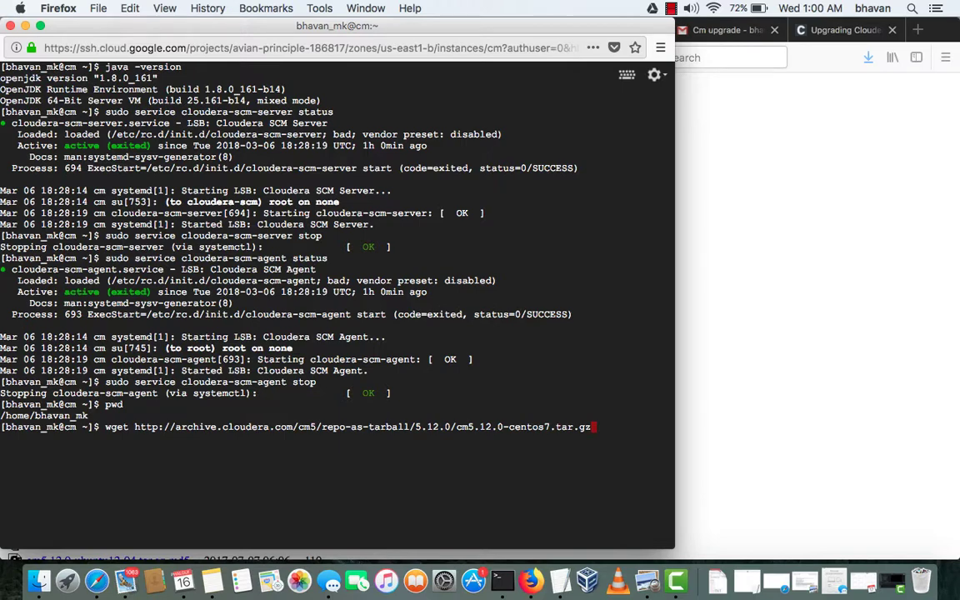
{"action": "key", "text": "Return"}
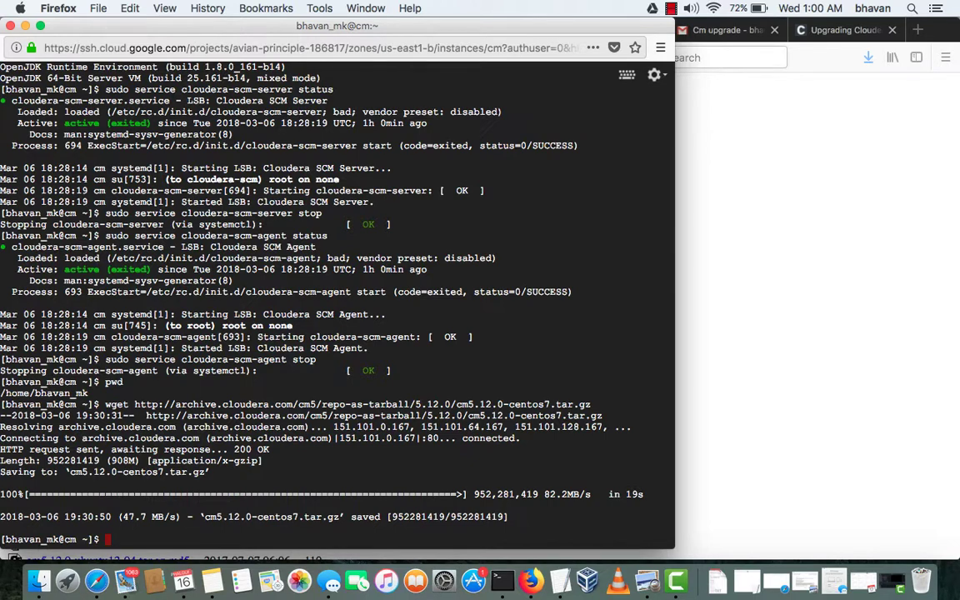
{"action": "type", "text": "ls -ltr"}
{"action": "key", "text": "Return"}
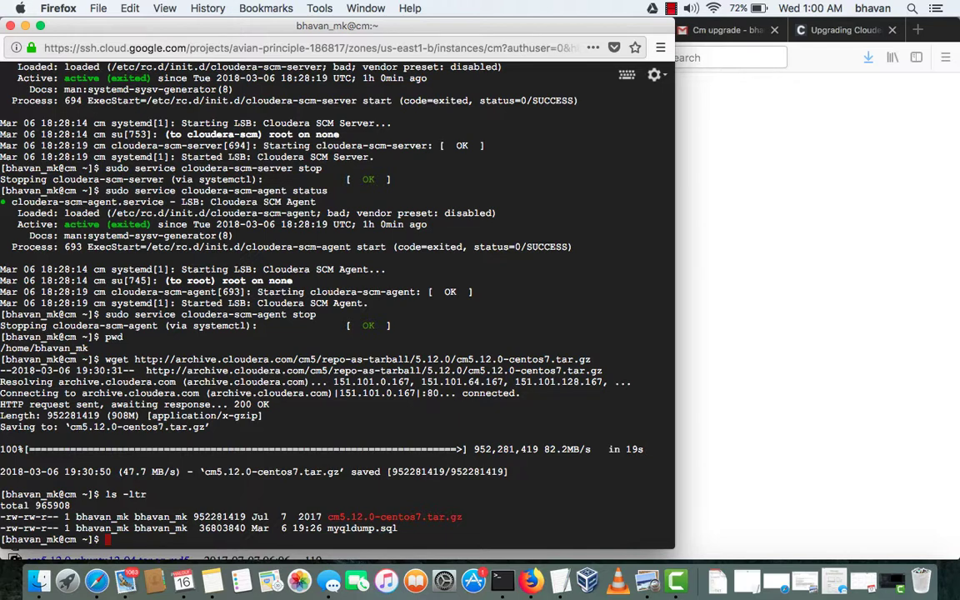
Extract cm5.12.0-centos7.tar.gz with tar -xvf, list the new cm folder, and print the working directory
{"action": "type", "text": "tar -"}
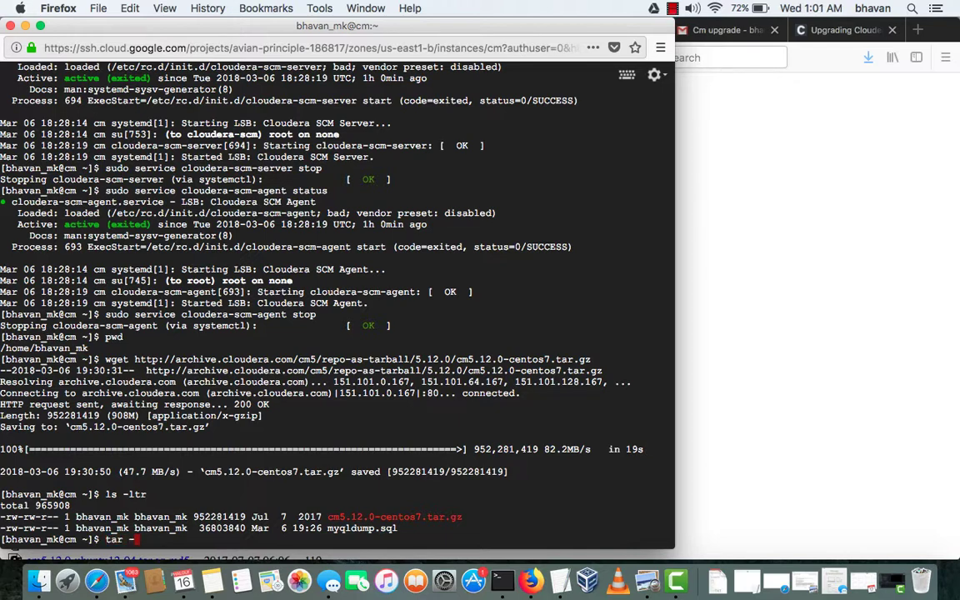
{"action": "type", "text": "xvf cm"}
{"action": "key", "text": "Tab"}
{"action": "key", "text": "Return"}
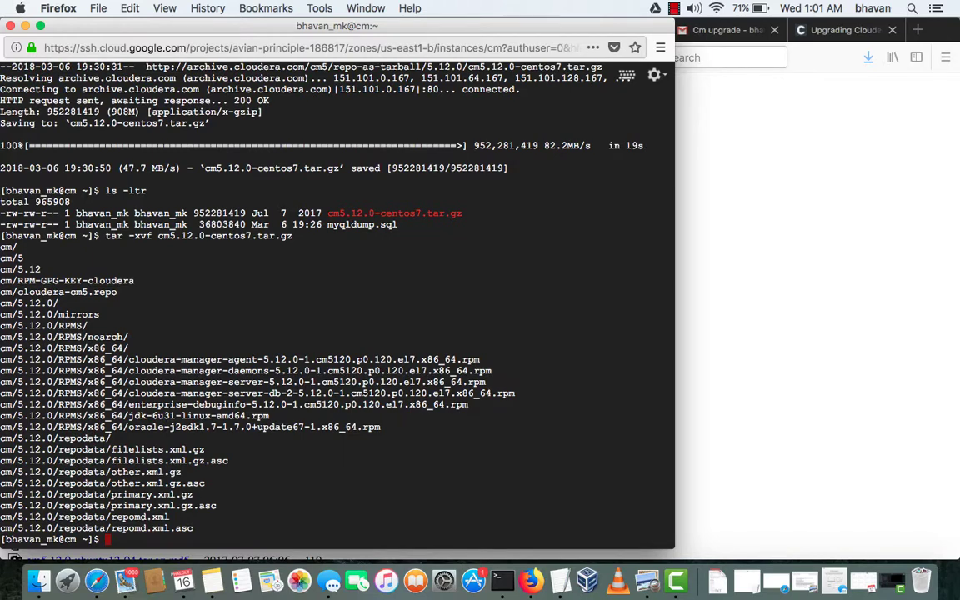
{"action": "type", "text": "ls -ltr"}
{"action": "key", "text": "Return"}
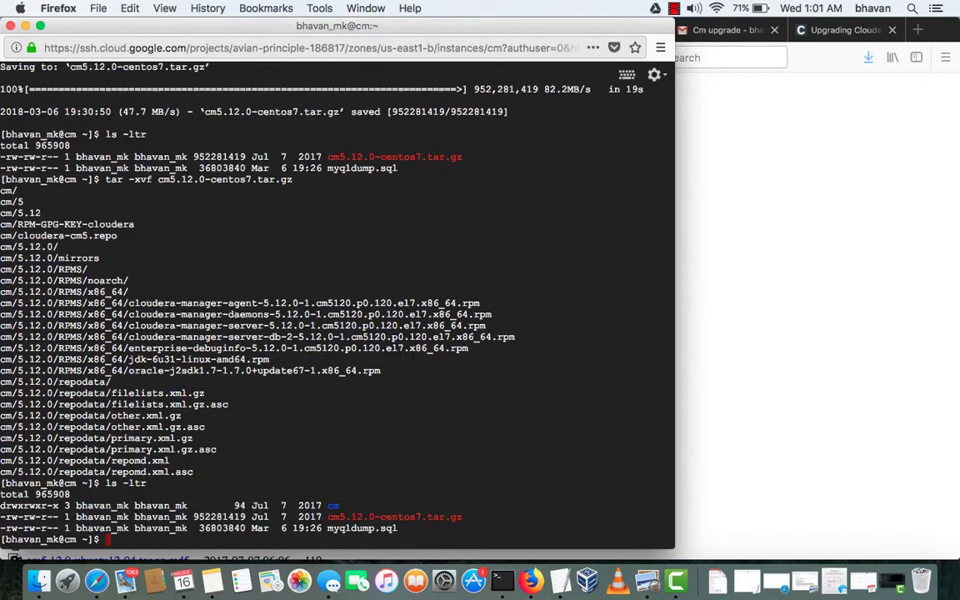
{"action": "type", "text": "cd /ww"}
{"action": "key", "text": "BackSpace"}
{"action": "key", "text": "BackSpace"}
{"action": "key", "text": "BackSpace"}
{"action": "key", "text": "BackSpace"}
{"action": "key", "text": "BackSpace"}
{"action": "key", "text": "BackSpace"}
{"action": "type", "text": "pwd"}
{"action": "key", "text": "Return"}
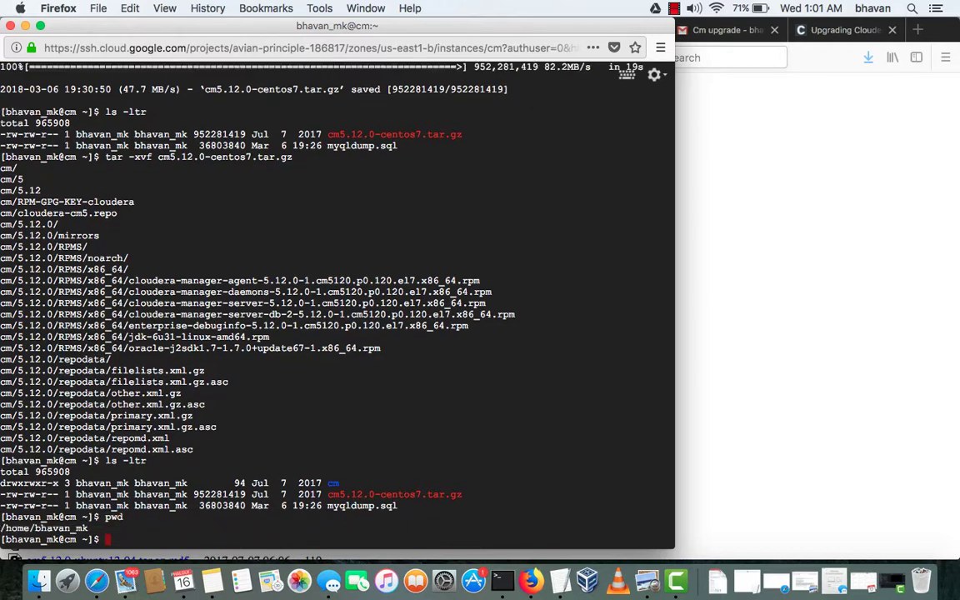
Go to /var/www/html and list its contents
{"action": "type", "text": "cd /var/www/html/"}
{"action": "key", "text": "Return"}
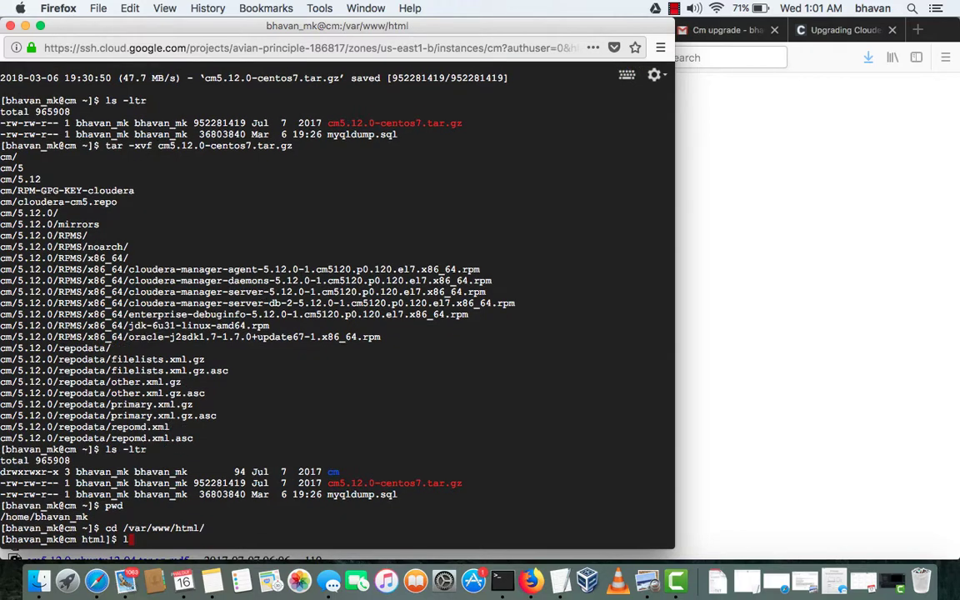
{"action": "type", "text": "ls -ltr"}
{"action": "key", "text": "Return"}
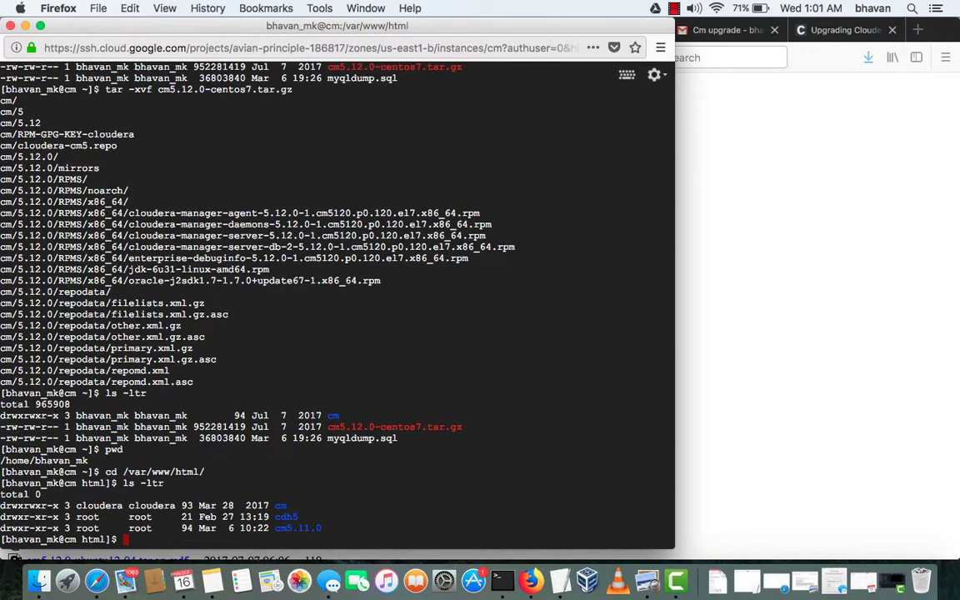
Create the cm5.12.0 folder, rerunning mkdir with sudo after permission is denied
{"action": "type", "text": "m kdir"}
{"action": "key", "text": "BackSpace"}
{"action": "key", "text": "BackSpace"}
{"action": "key", "text": "BackSpace"}
{"action": "key", "text": "BackSpace"}
{"action": "key", "text": "BackSpace"}
{"action": "key", "text": "BackSpace"}
{"action": "type", "text": "mkdir cm5.12.0"}
{"action": "key", "text": "Return"}
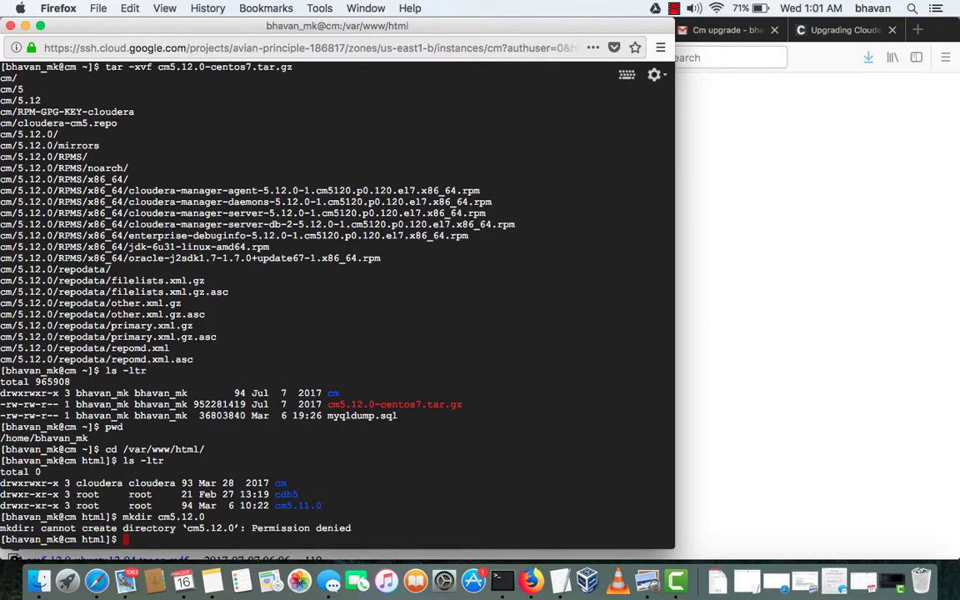
{"action": "key", "text": "Up"}
{"action": "key", "text": "Left"}
{"action": "key", "text": "Left"}
{"action": "key", "text": "Left"}
{"action": "key", "text": "Left"}
{"action": "key", "text": "Left"}
{"action": "key", "text": "Left"}
{"action": "key", "text": "Left"}
{"action": "key", "text": "Left"}
{"action": "key", "text": "Left"}
{"action": "key", "text": "Left"}
{"action": "key", "text": "Left"}
{"action": "key", "text": "Left"}
{"action": "key", "text": "Left"}
{"action": "key", "text": "Left"}
{"action": "type", "text": "sduo"}
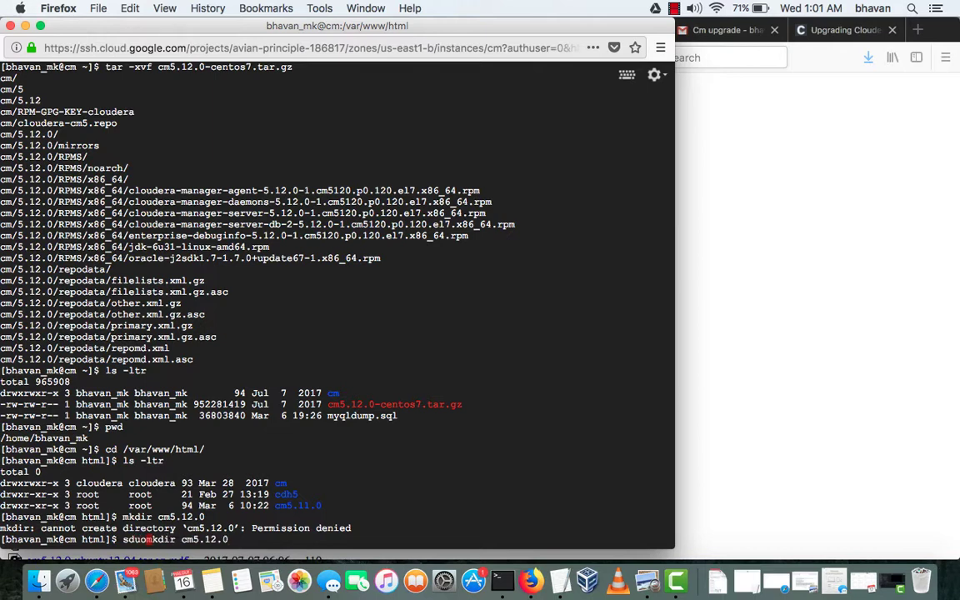
{"action": "key", "text": "BackSpace"}
{"action": "key", "text": "BackSpace"}
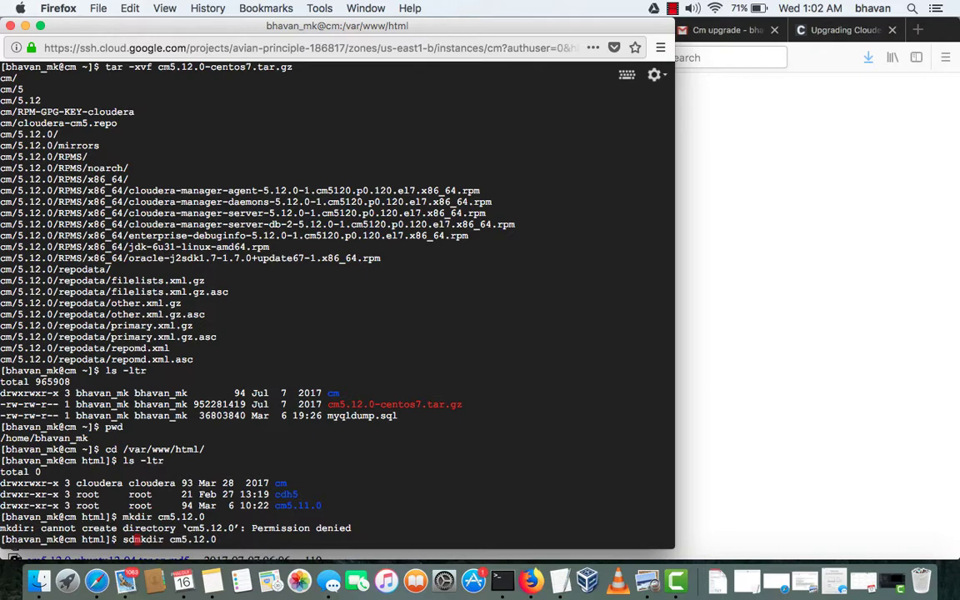
{"action": "type", "text": "u"}
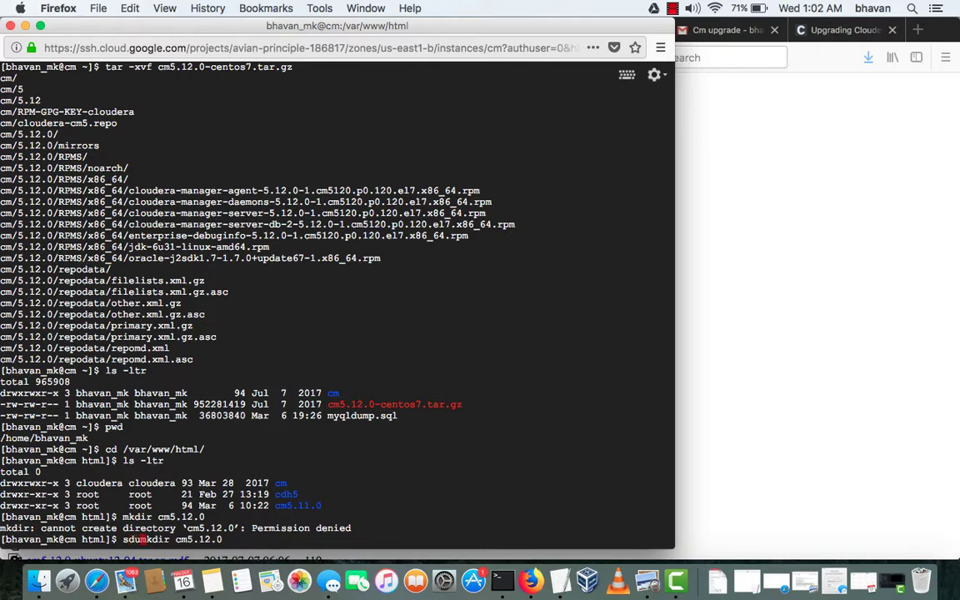
{"action": "key", "text": "BackSpace"}
{"action": "key", "text": "BackSpace"}
{"action": "type", "text": "udo"}
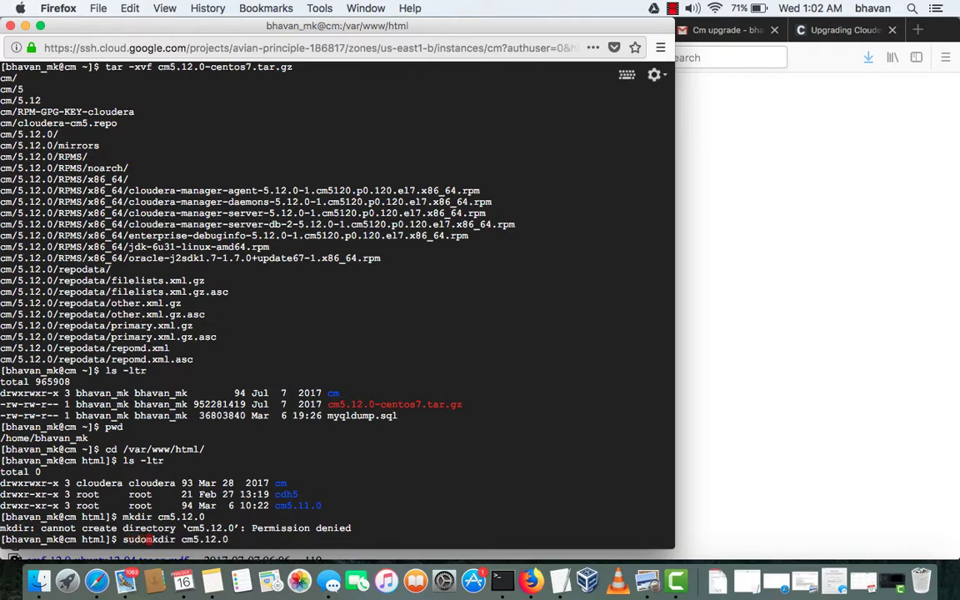
{"action": "key", "text": "Return"}
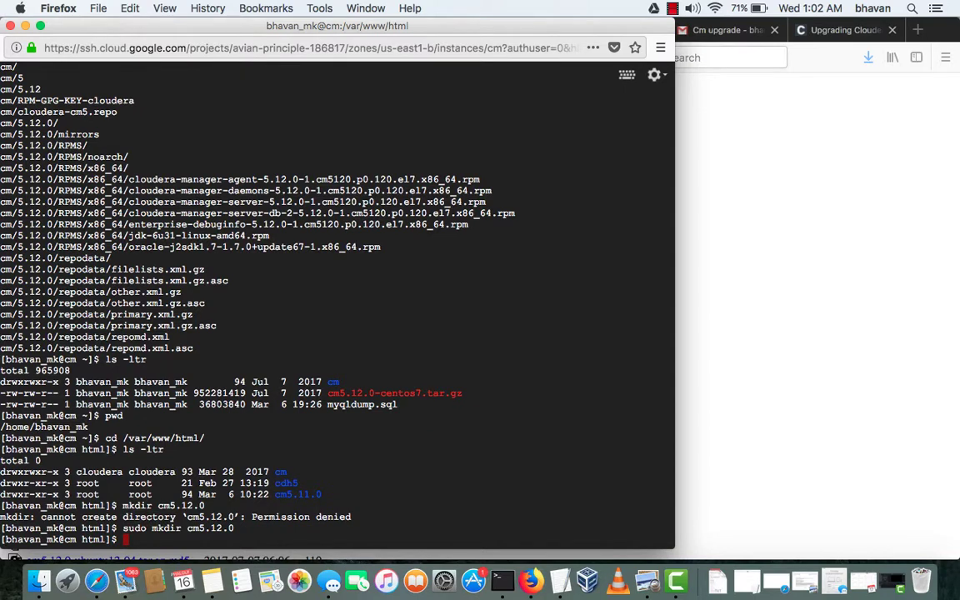
Confirm cm5.12.0 is listed, then inspect cm5.11.0's repo file, GPG key and version links
{"action": "type", "text": "ls -ltr"}
{"action": "key", "text": "Return"}
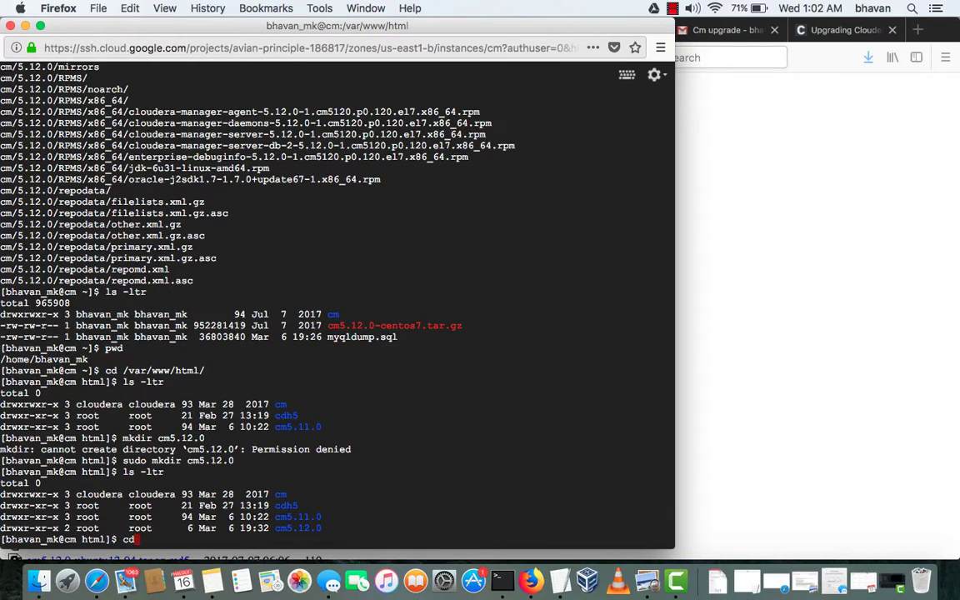
{"action": "type", "text": "cd"}
{"action": "double_click", "coordinate": [314, 518]}
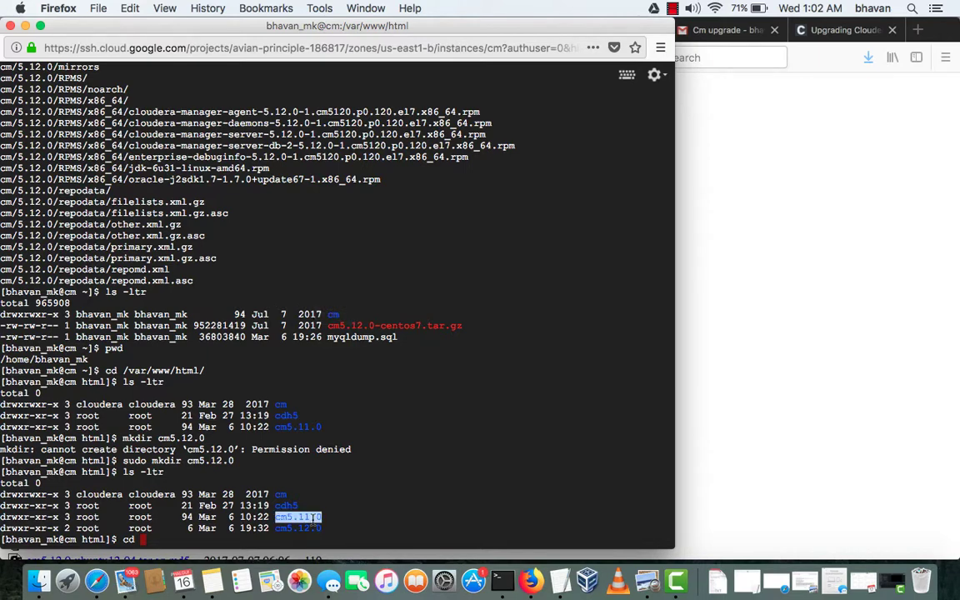
{"action": "key", "text": "super+c"}
{"action": "key", "text": "super+v"}
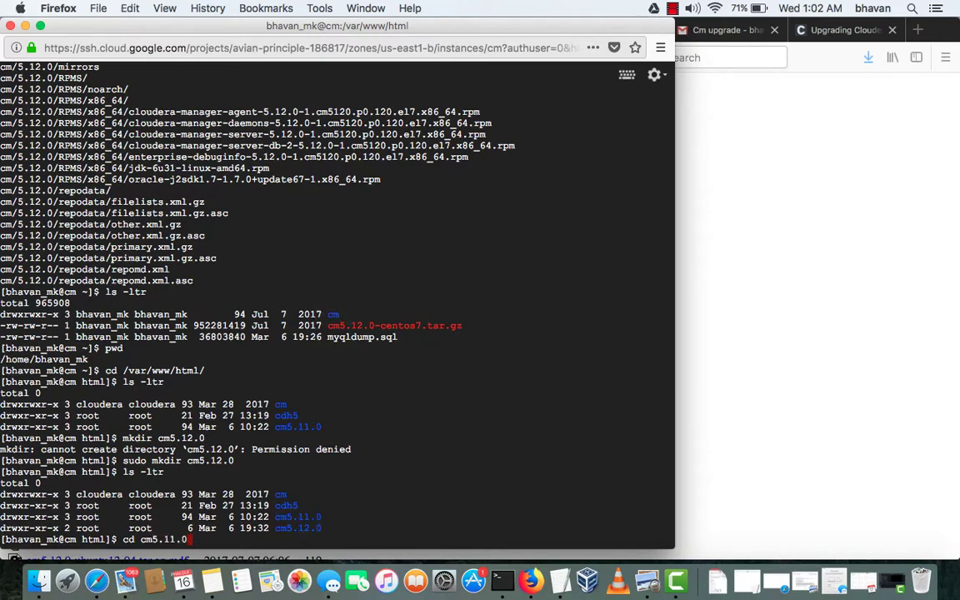
{"action": "key", "text": "Return"}
{"action": "type", "text": "ls -ltr"}
{"action": "key", "text": "Return"}
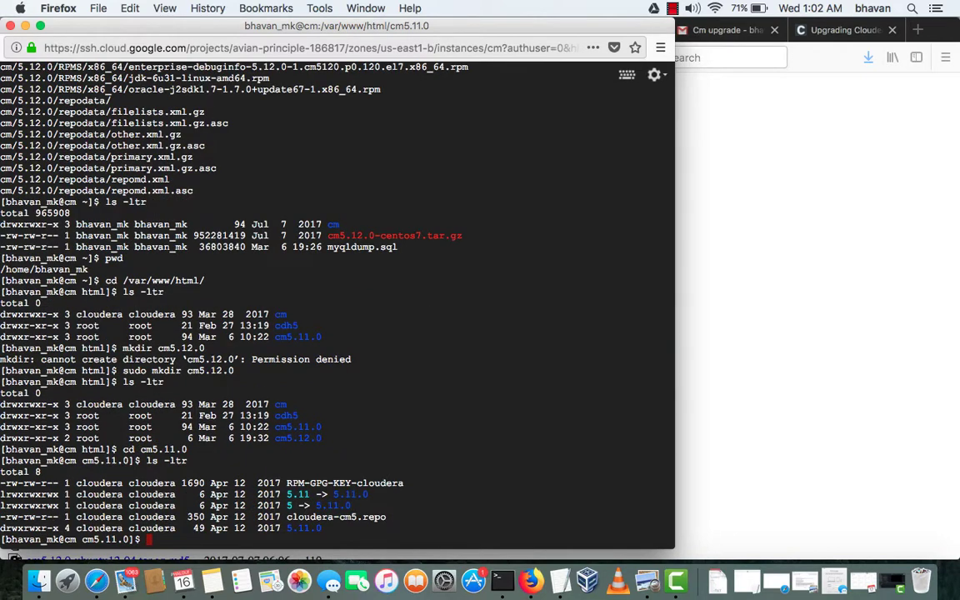
Go back up to /var/www/html and change into the cm5.12.0 folder
{"action": "type", "text": "cd .."}
{"action": "key", "text": "Return"}
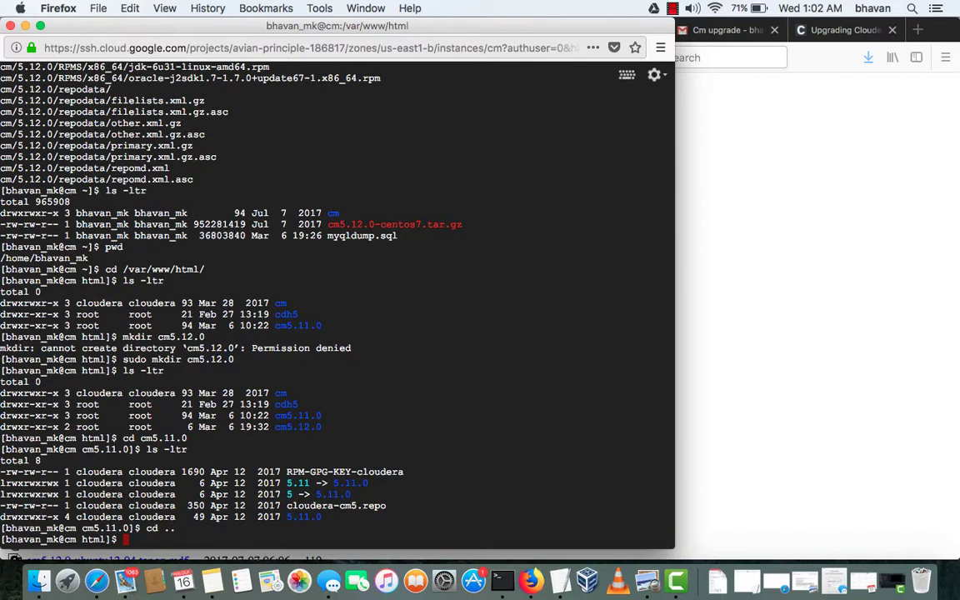
{"action": "type", "text": "cd "}
{"action": "type", "text": "5.12."}
Enter the new cm5.12.0 folder, confirm it is empty with ls -ltr, and print its path
{"action": "key", "text": "BackSpace"}
{"action": "key", "text": "BackSpace"}
{"action": "key", "text": "BackSpace"}
{"action": "key", "text": "BackSpace"}
{"action": "key", "text": "BackSpace"}
{"action": "type", "text": "cm."}
{"action": "key", "text": "BackSpace"}
{"action": "type", "text": "5.12.0/"}
{"action": "key", "text": "Return"}
{"action": "type", "text": "ls -ltr"}
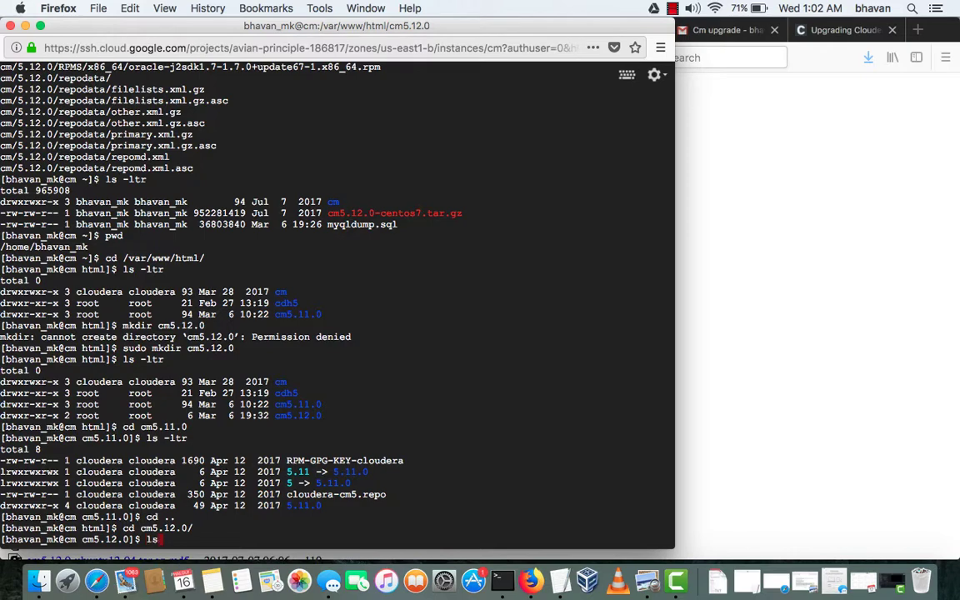
{"action": "key", "text": "Return"}
{"action": "type", "text": "pwd"}
{"action": "key", "text": "Return"}
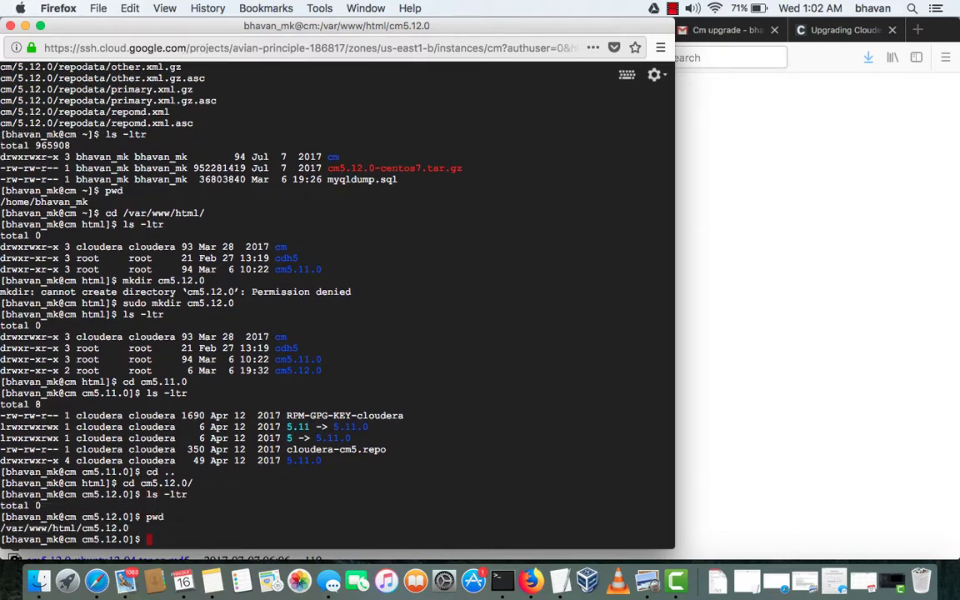
List the home directory, then list the repo files in the extracted cm folder
{"action": "type", "text": "cd ~"}
{"action": "key", "text": "Return"}
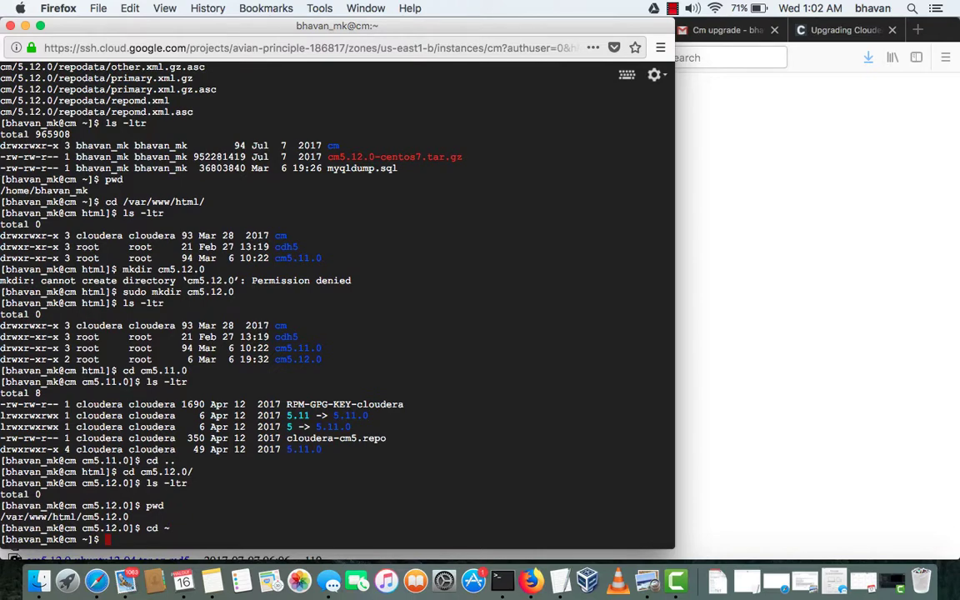
{"action": "type", "text": "ls -ltr"}
{"action": "key", "text": "Return"}
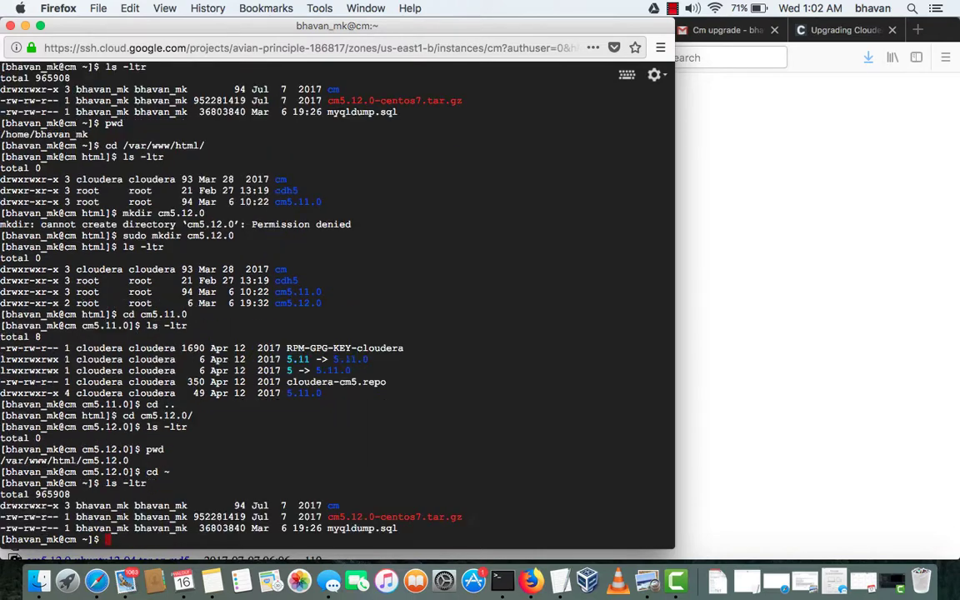
{"action": "type", "text": "cd cm"}
{"action": "key", "text": "Return"}
{"action": "type", "text": "ls -ltr"}
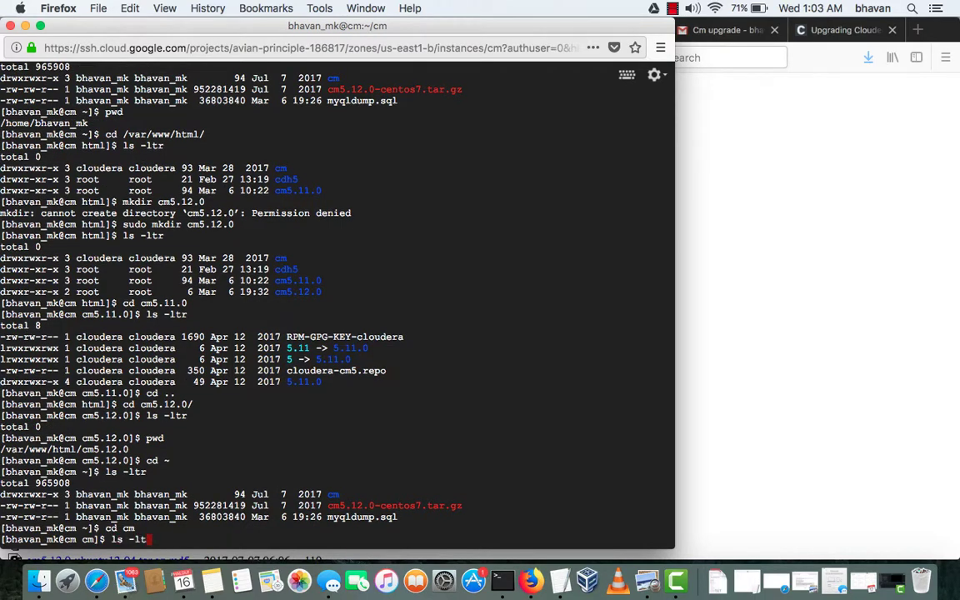
{"action": "key", "text": "Return"}
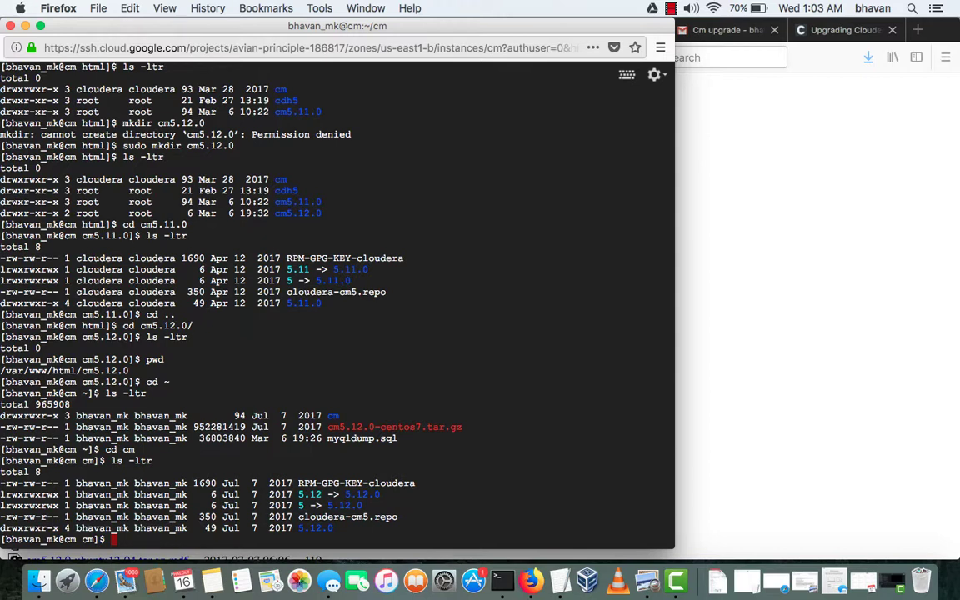
Try moving all cm folder files to /var/www/html/cm5.12.0 with mv *
{"action": "type", "text": "mv *"}
{"action": "double_click", "coordinate": [87, 369]}
{"action": "left_click", "coordinate": [309, 533]}
{"action": "type", "text": "cm5"}
{"action": "key", "text": "BackSpace"}
{"action": "key", "text": "BackSpace"}
{"action": "key", "text": "BackSpace"}
{"action": "double_click", "coordinate": [83, 369]}
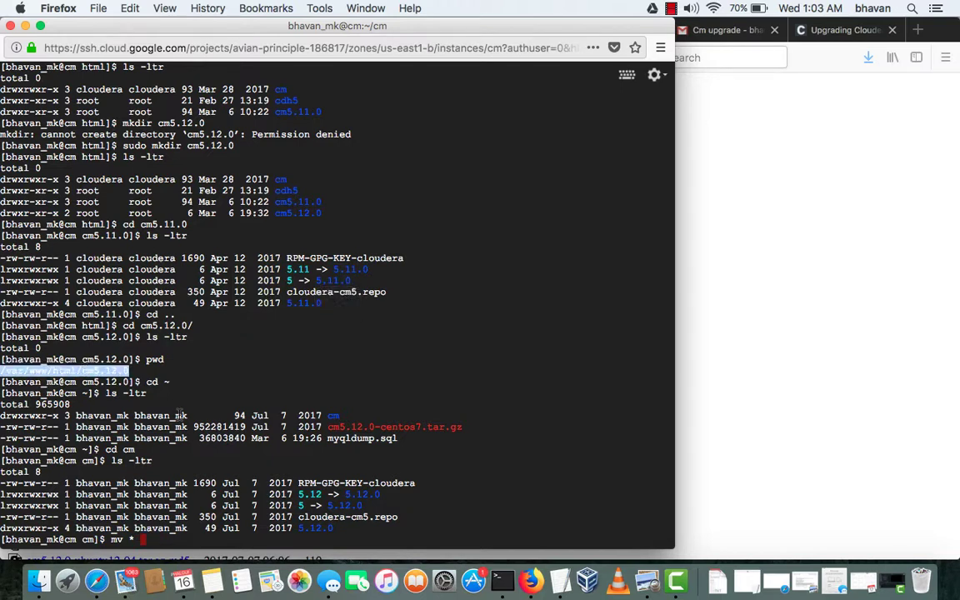
{"action": "type", "text": "cm5"}
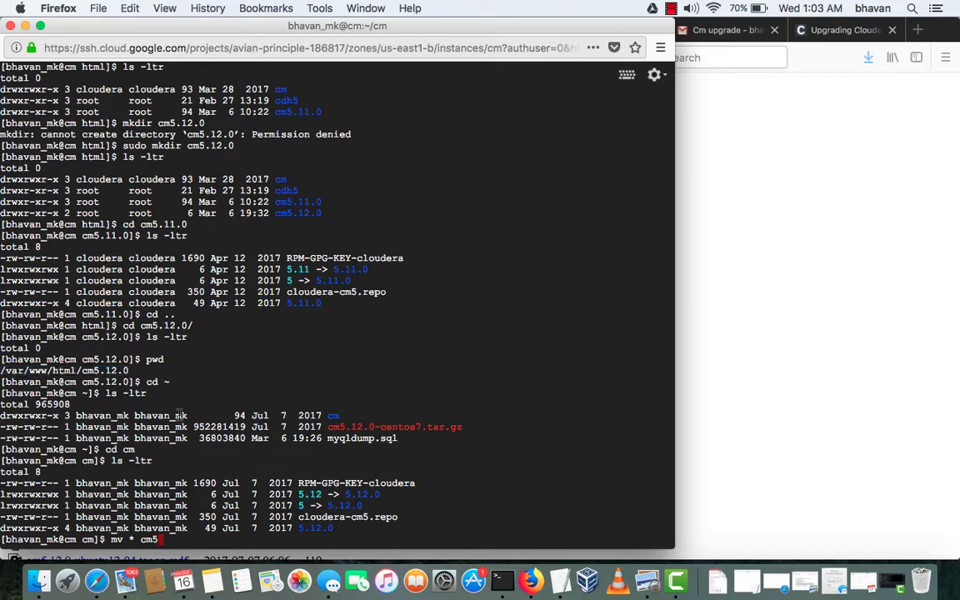
{"action": "key", "text": "BackSpace"}
{"action": "key", "text": "BackSpace"}
{"action": "key", "text": "BackSpace"}
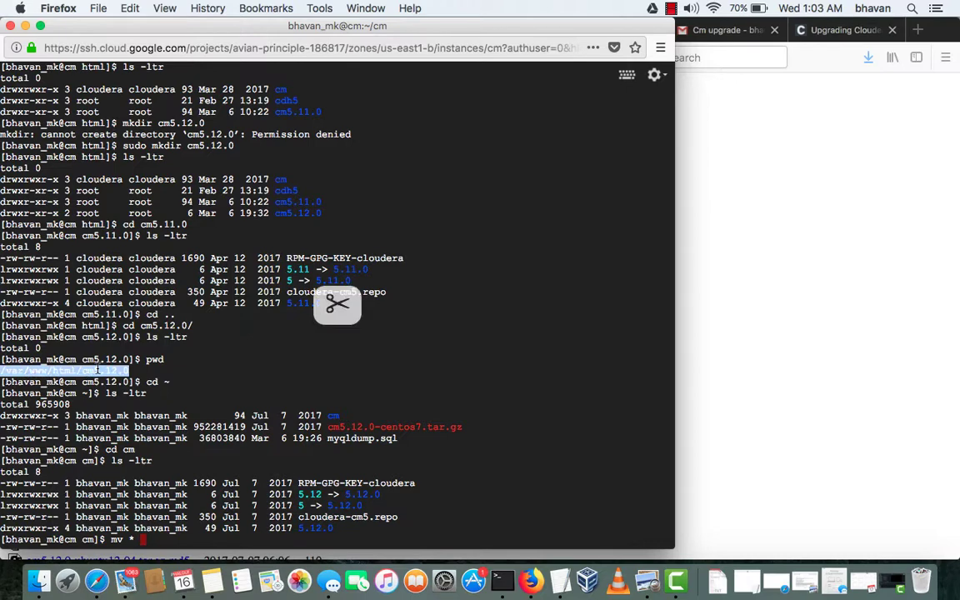
{"action": "key", "text": "super+c"}
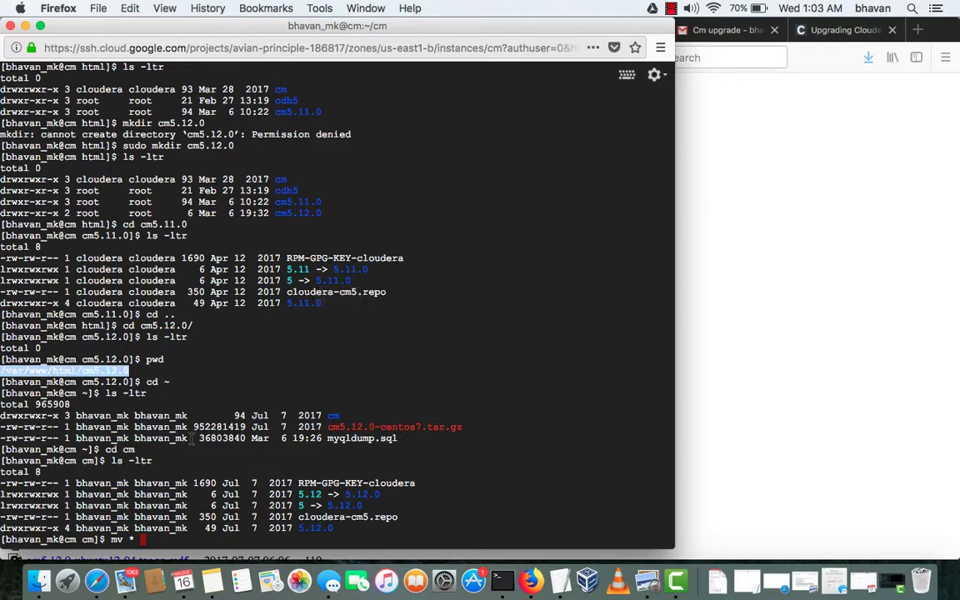
{"action": "left_click", "coordinate": [191, 439]}
{"action": "key", "text": "super+v"}
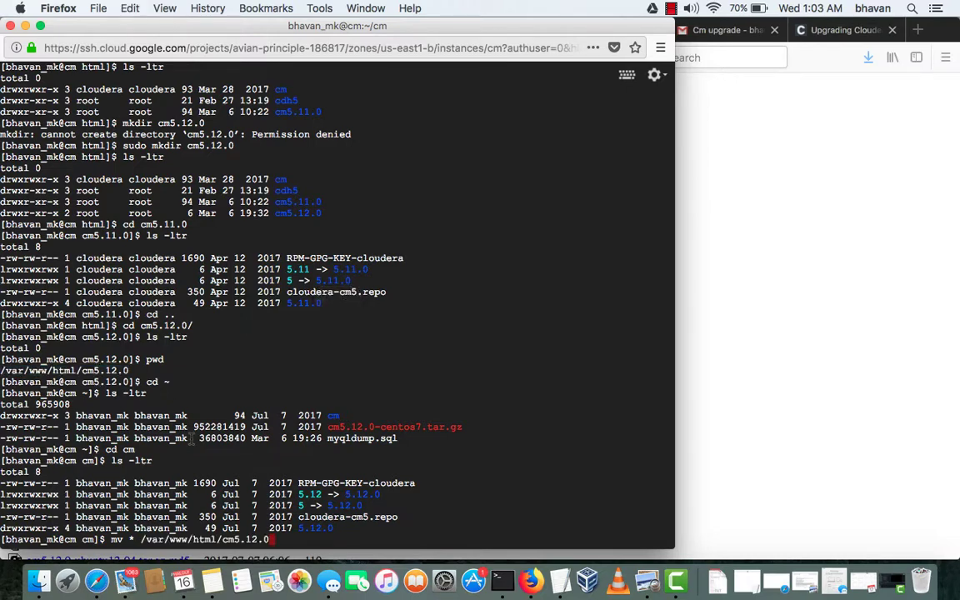
{"action": "key", "text": "Return"}
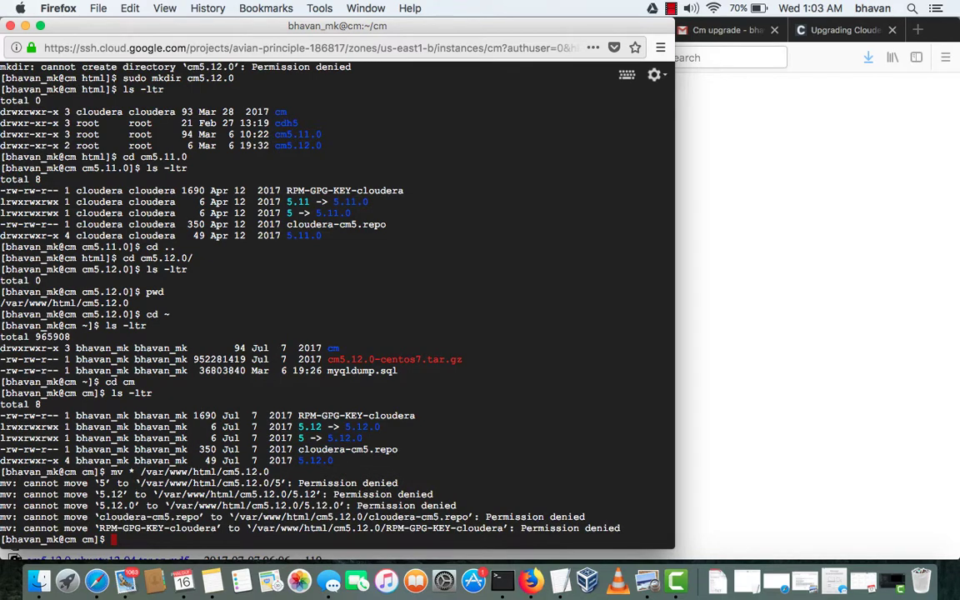
Rerun the denied move command with sudo
{"action": "key", "text": "Up"}
{"action": "key", "text": "Left"}
{"action": "key", "text": "Left"}
{"action": "key", "text": "Left"}
{"action": "key", "text": "Left"}
{"action": "key", "text": "Left"}
{"action": "key", "text": "Left"}
{"action": "key", "text": "Left"}
{"action": "key", "text": "Left"}
{"action": "key", "text": "Left"}
{"action": "key", "text": "Left"}
{"action": "key", "text": "Left"}
{"action": "key", "text": "Left"}
{"action": "key", "text": "Left"}
{"action": "key", "text": "Left"}
{"action": "key", "text": "Left"}
{"action": "key", "text": "Left"}
{"action": "key", "text": "Left"}
{"action": "key", "text": "Left"}
{"action": "key", "text": "Left"}
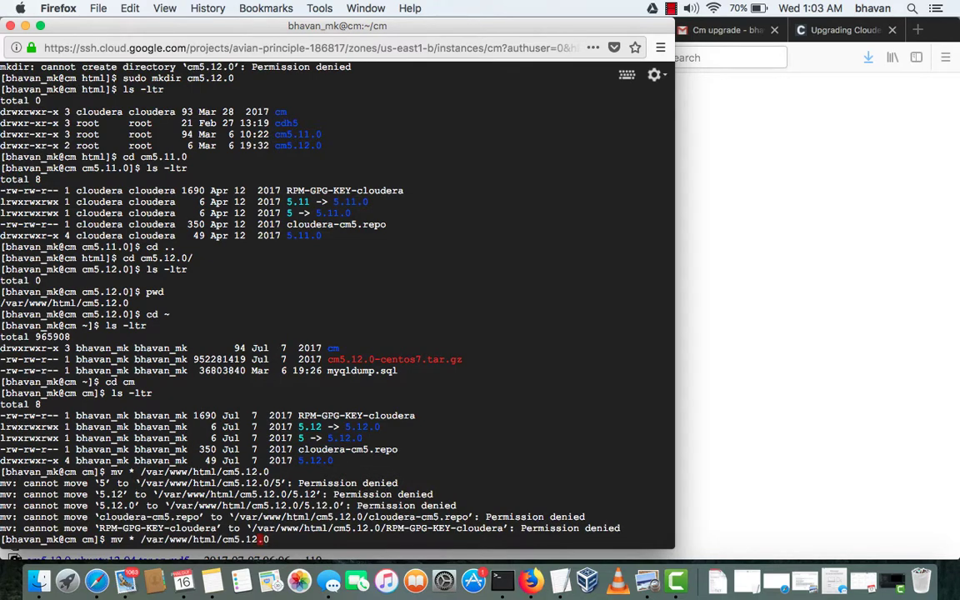
{"action": "key", "text": "Left"}
{"action": "key", "text": "Left"}
{"action": "key", "text": "Left"}
{"action": "key", "text": "Left"}
{"action": "key", "text": "Left"}
{"action": "key", "text": "Left"}
{"action": "key", "text": "Left"}
{"action": "key", "text": "Left"}
{"action": "type", "text": "sudo"}
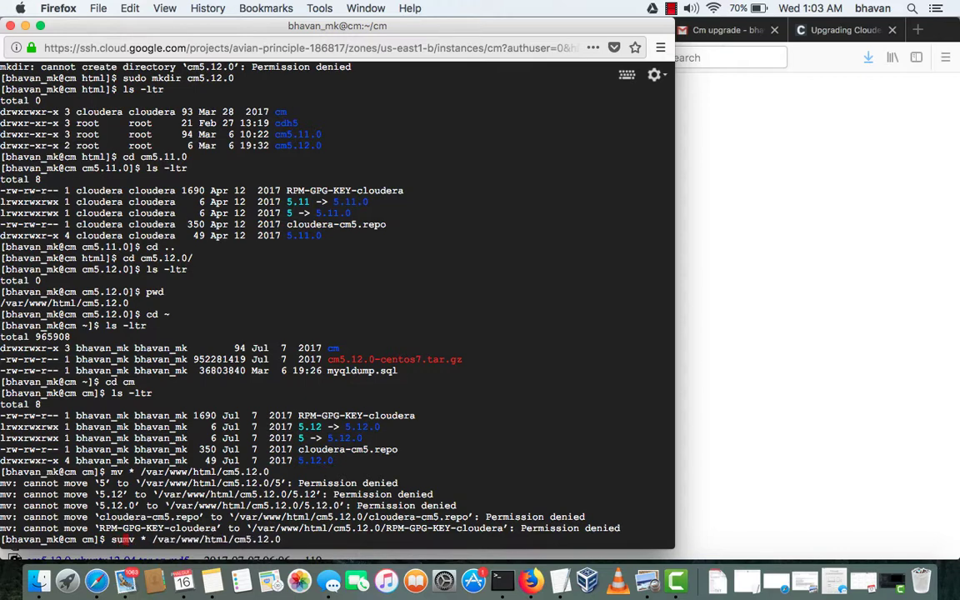
{"action": "key", "text": "Return"}
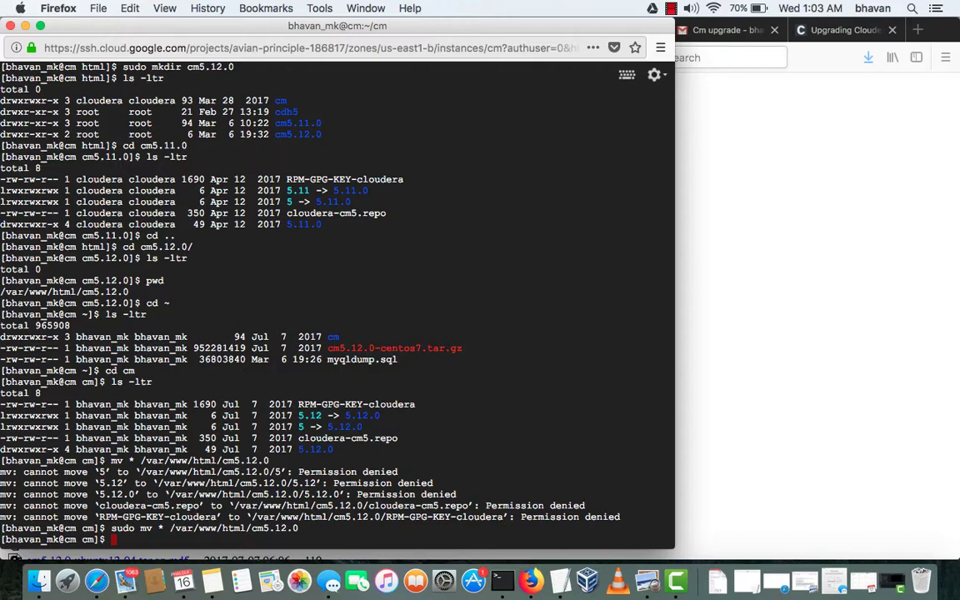
Type a cd command to /var/www/html/cm5.12.0/
{"action": "type", "text": "cd"}
{"action": "double_click", "coordinate": [236, 528]}
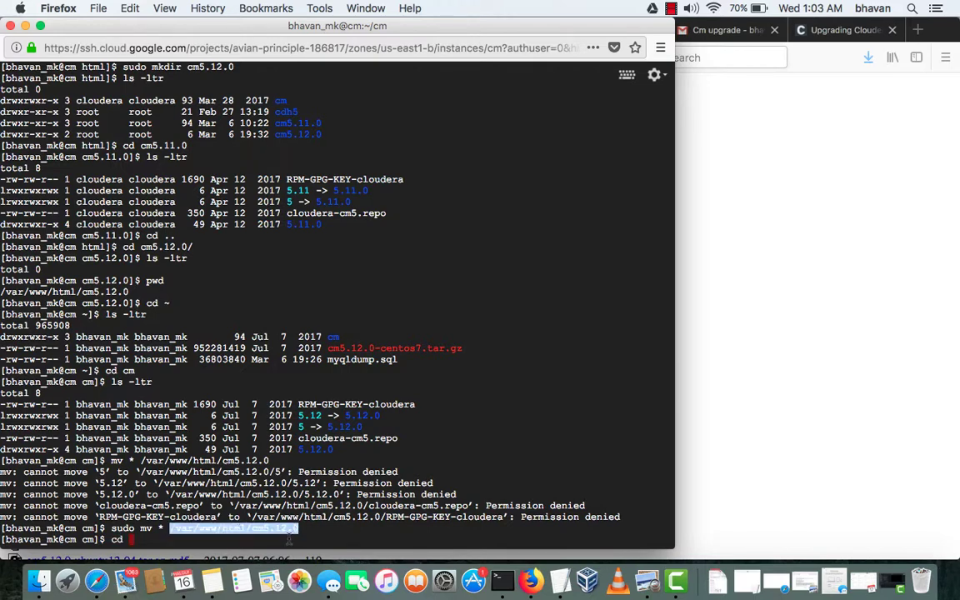
{"action": "type", "text": "html"}
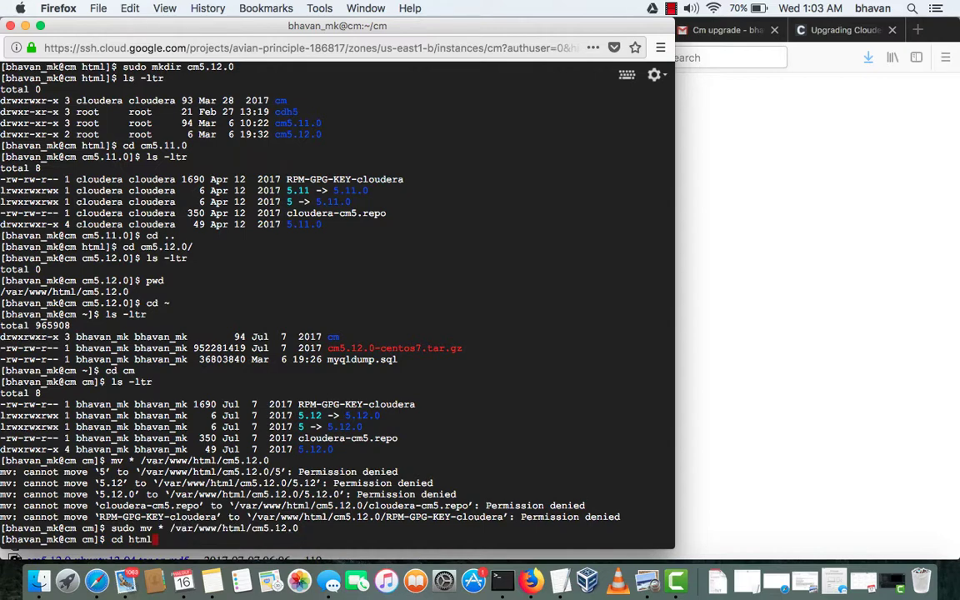
{"action": "key", "text": "BackSpace"}
{"action": "key", "text": "BackSpace"}
{"action": "key", "text": "BackSpace"}
{"action": "key", "text": "BackSpace"}
{"action": "key", "text": "BackSpace"}
{"action": "type", "text": "/var/ww"}
{"action": "key", "text": "BackSpace"}
{"action": "key", "text": "BackSpace"}
{"action": "key", "text": "BackSpace"}
{"action": "key", "text": "BackSpace"}
{"action": "key", "text": "BackSpace"}
{"action": "key", "text": "BackSpace"}
{"action": "key", "text": "BackSpace"}
{"action": "type", "text": "/var/www/html/"}
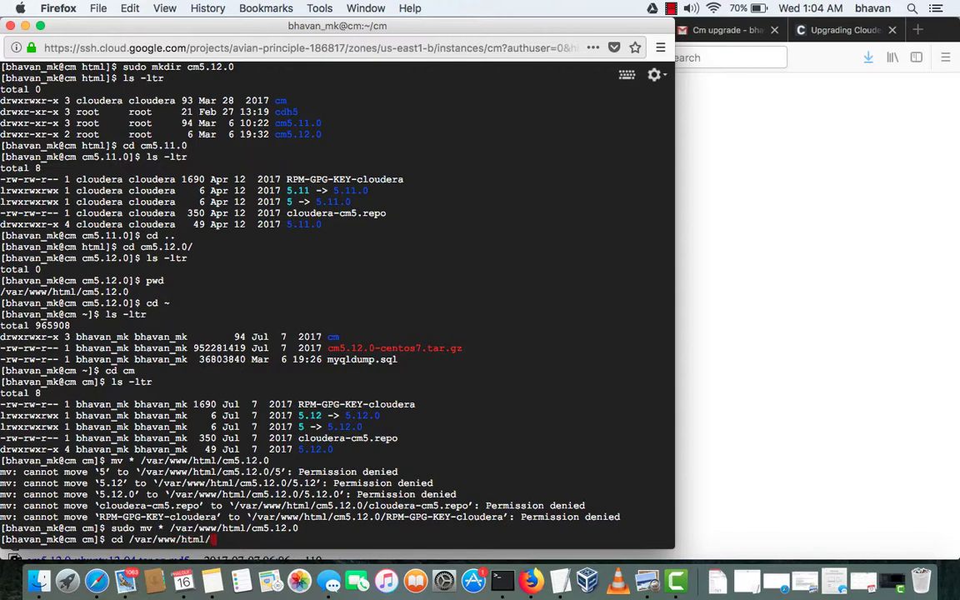
{"action": "type", "text": "cm5.12.0/"}
Change into /var/www/html/cm5.12.0 and list the moved repo files
{"action": "key", "text": "Return"}
{"action": "type", "text": "ls -ltr"}
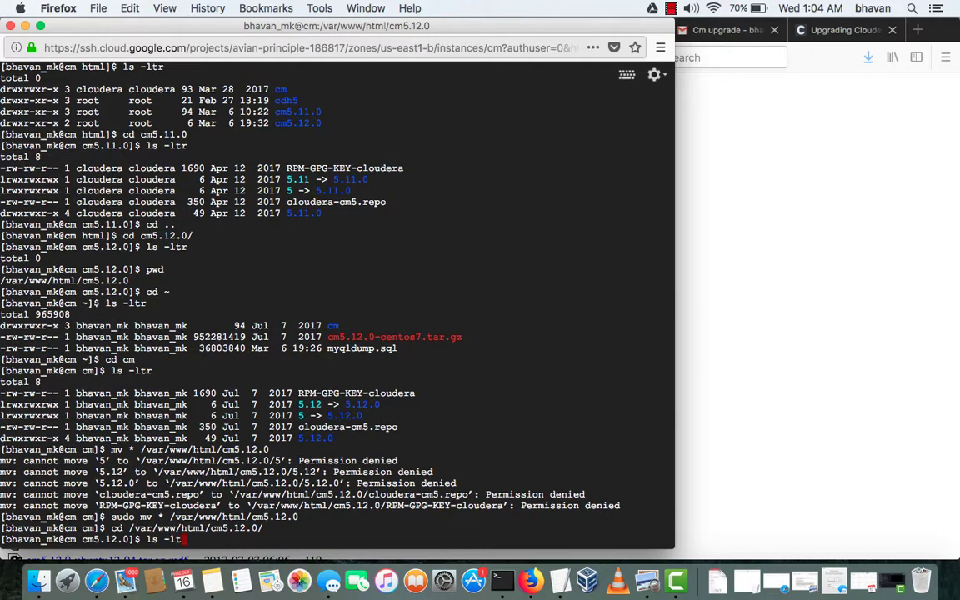
{"action": "key", "text": "Return"}
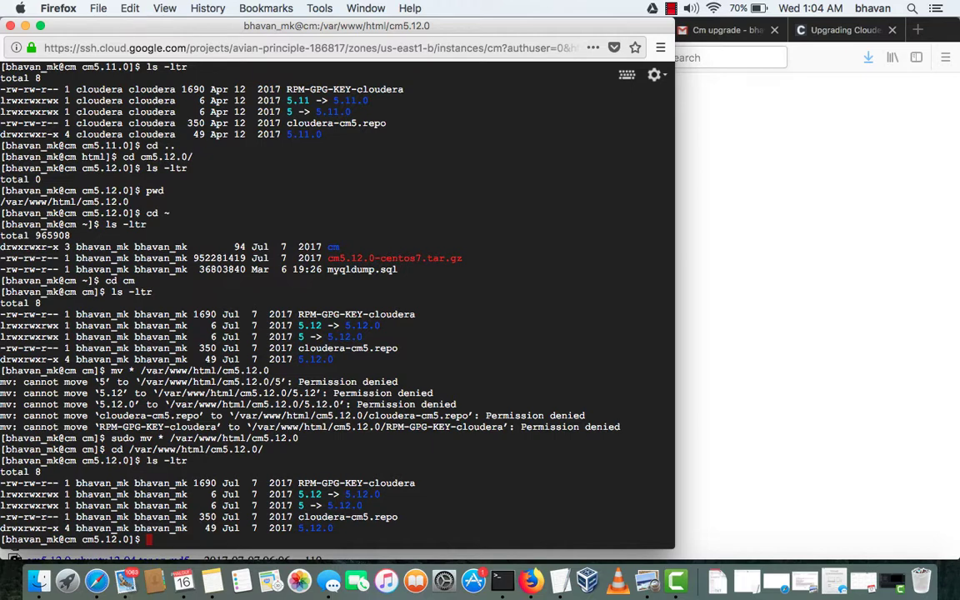
Switch to the cloudera user with sudo su cloudera and list its home directory
{"action": "type", "text": "sduo"}
{"action": "key", "text": "BackSpace"}
{"action": "key", "text": "BackSpace"}
{"action": "key", "text": "BackSpace"}
{"action": "type", "text": "udo su cloudera"}
{"action": "key", "text": "Return"}
{"action": "type", "text": "cd"}
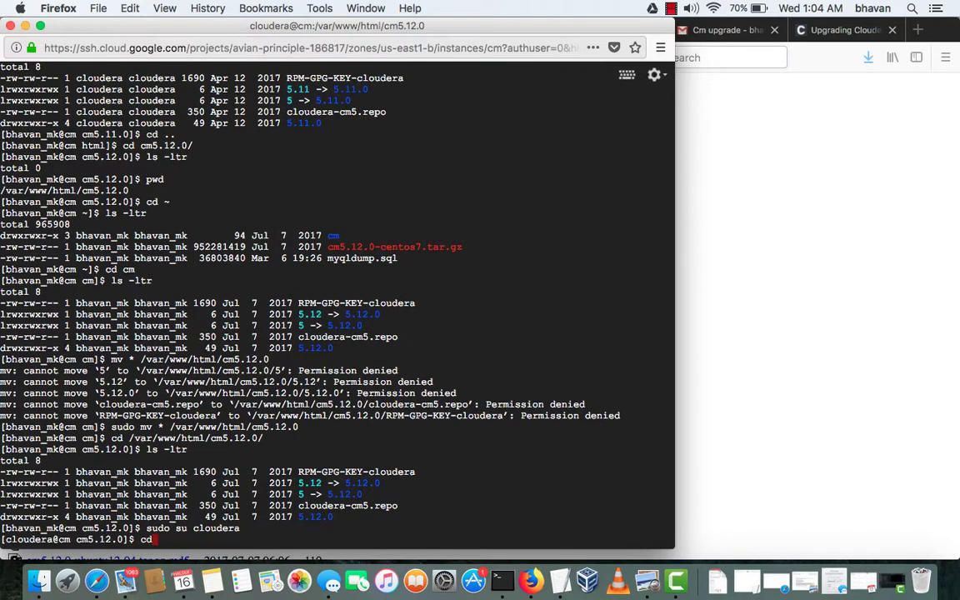
{"action": "key", "text": "Return"}
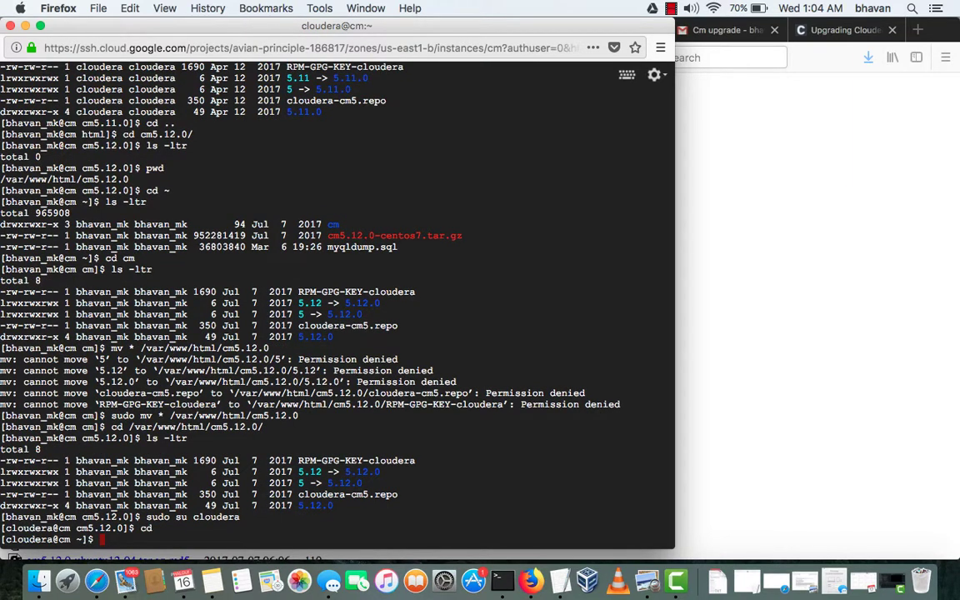
{"action": "type", "text": "ls -ltr"}
{"action": "key", "text": "Return"}
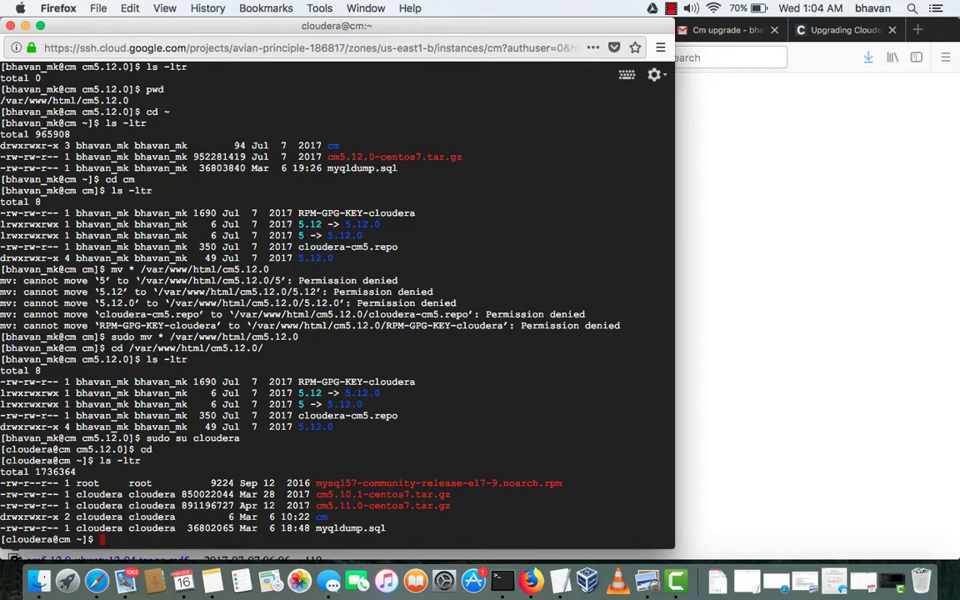
{"action": "type", "text": "vi /etc/yum.repos.d/"}
Open /etc/yum.repos.d/ in vi, then quit the empty buffer with :q!
{"action": "key", "text": "Return"}
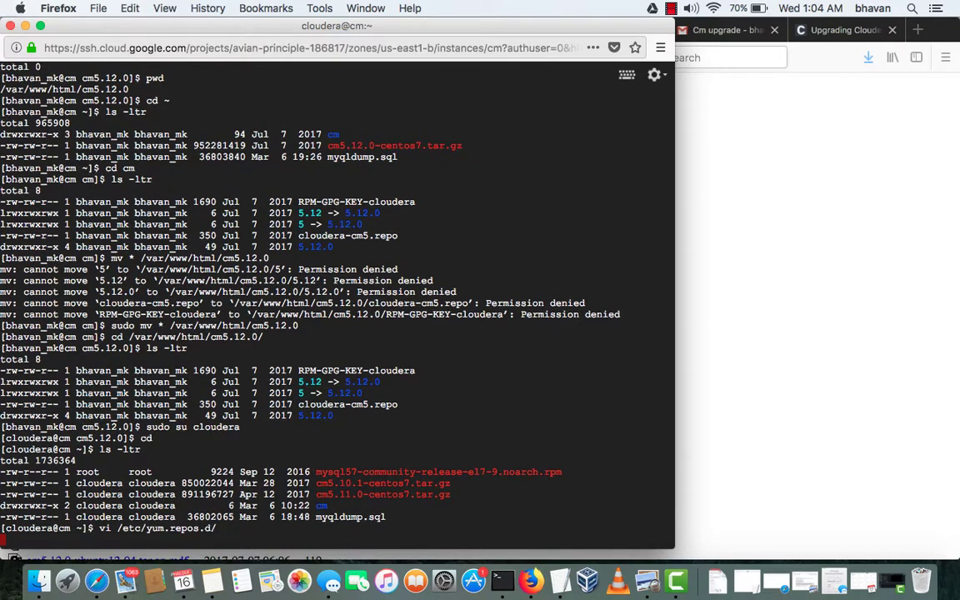
{"action": "type", "text": "ls -ltr"}
{"action": "key", "text": "Return"}
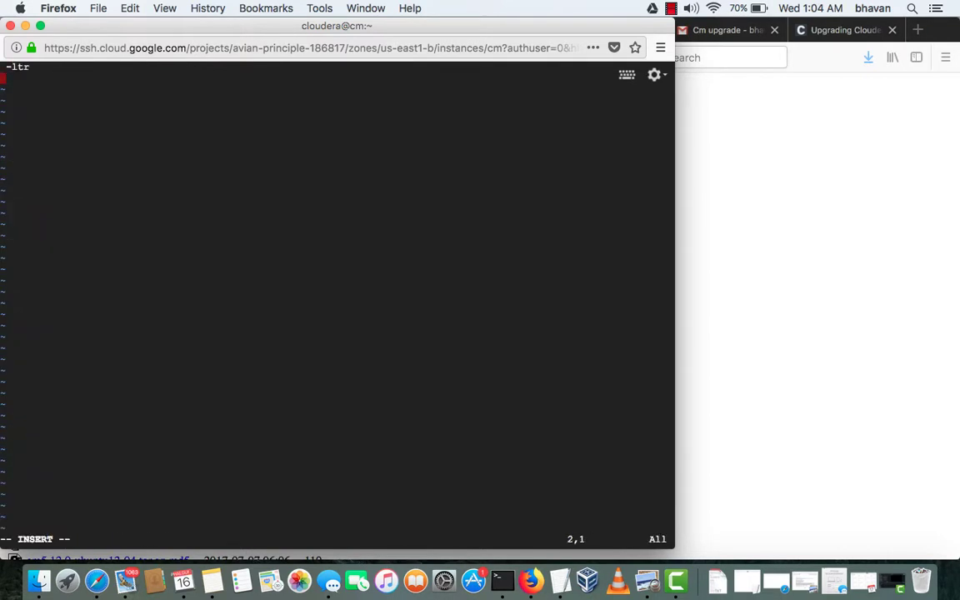
{"action": "key", "text": "Escape"}
{"action": "type", "text": ":q!"}
{"action": "key", "text": "Return"}
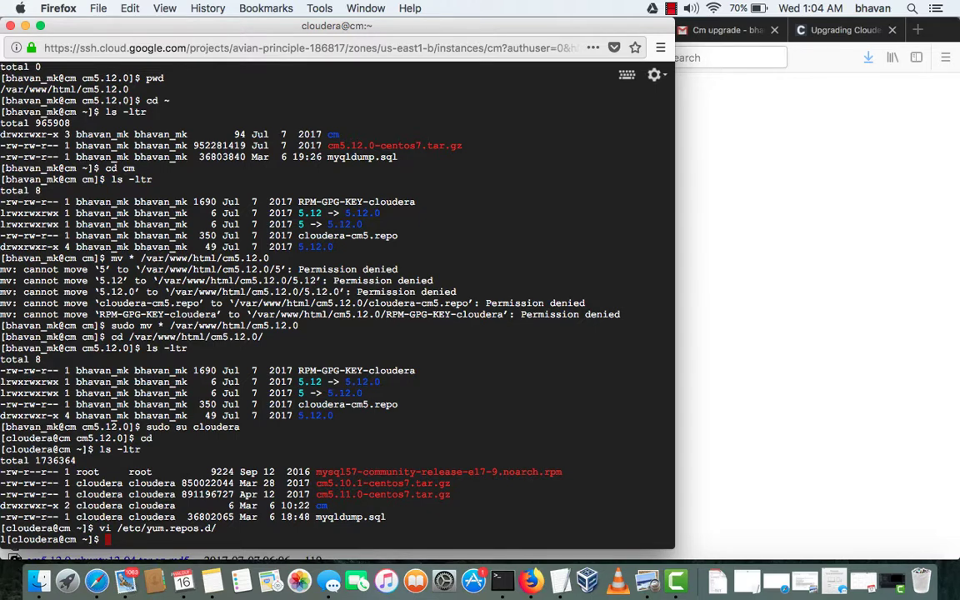
Open /etc/yum.repos.d/cloudera-manager.repo in vi and start editing at its baseurl line
{"action": "key", "text": "Up"}
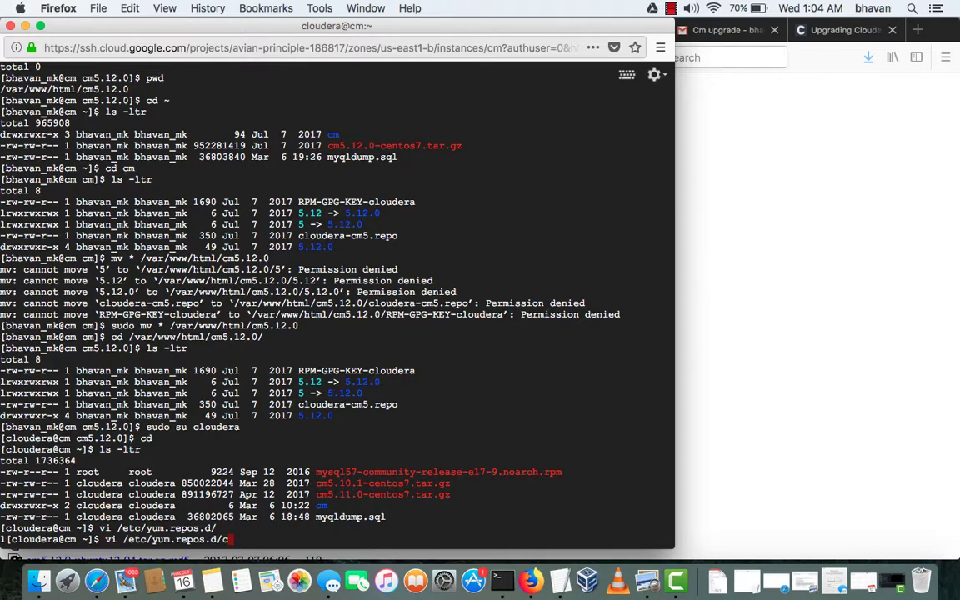
{"action": "type", "text": "cloudera-manager.repo"}
{"action": "key", "text": "Return"}
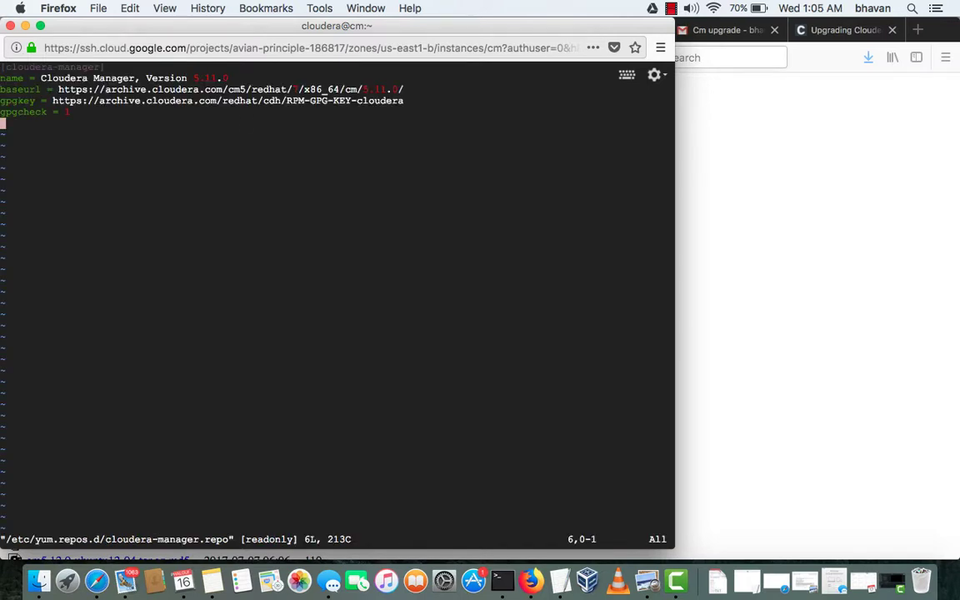
{"action": "key", "text": "Up"}
{"action": "key", "text": "Up"}
{"action": "key", "text": "Up"}
{"action": "key", "text": "i"}
{"action": "key", "text": "Right"}
{"action": "key", "text": "Right"}
{"action": "key", "text": "Right"}
{"action": "key", "text": "Right"}
{"action": "key", "text": "Right"}
{"action": "key", "text": "Right"}
{"action": "key", "text": "Right"}
{"action": "key", "text": "Right"}
{"action": "key", "text": "Right"}
{"action": "key", "text": "Right"}
{"action": "key", "text": "Right"}
{"action": "key", "text": "Right"}
{"action": "key", "text": "Right"}
{"action": "key", "text": "Right"}
{"action": "key", "text": "Right"}
{"action": "key", "text": "Right"}
{"action": "key", "text": "Right"}
{"action": "key", "text": "Right"}
{"action": "key", "text": "Right"}
{"action": "key", "text": "Right"}
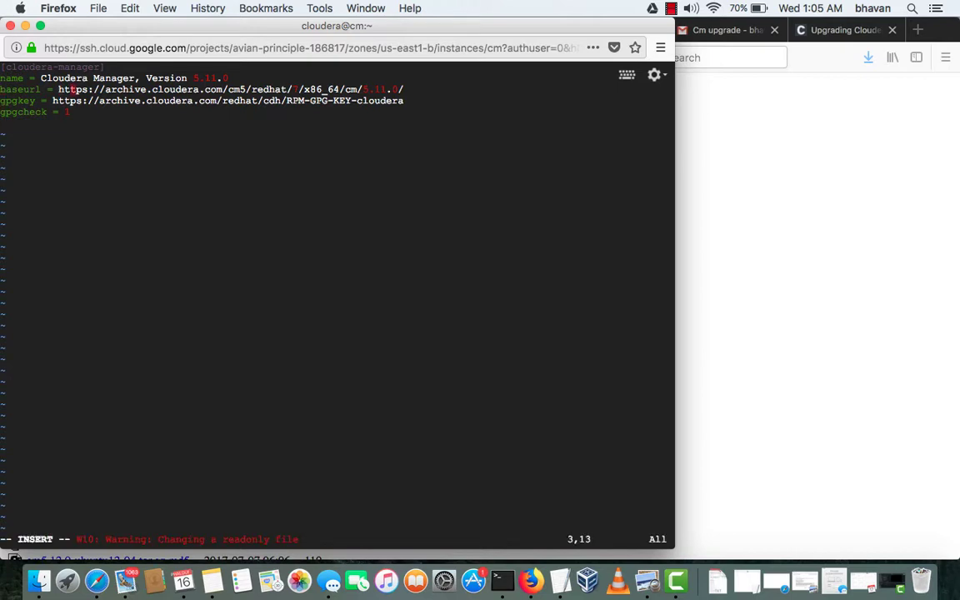
{"action": "key", "text": "Right"}
{"action": "key", "text": "Right"}
{"action": "key", "text": "Right"}
{"action": "key", "text": "Right"}
{"action": "key", "text": "Right"}
{"action": "key", "text": "Right"}
{"action": "key", "text": "Right"}
{"action": "key", "text": "Right"}
{"action": "key", "text": "Right"}
{"action": "key", "text": "Right"}
{"action": "key", "text": "Right"}
{"action": "key", "text": "Right"}
{"action": "key", "text": "Right"}
{"action": "key", "text": "Right"}
{"action": "key", "text": "Right"}
{"action": "key", "text": "Right"}
{"action": "key", "text": "Right"}
{"action": "key", "text": "Right"}
{"action": "key", "text": "Right"}
{"action": "key", "text": "Right"}
{"action": "key", "text": "Right"}
{"action": "key", "text": "Right"}
{"action": "key", "text": "Right"}
{"action": "key", "text": "Right"}
{"action": "key", "text": "Right"}
{"action": "key", "text": "Right"}
{"action": "key", "text": "Right"}
{"action": "key", "text": "Right"}
{"action": "key", "text": "Right"}
{"action": "key", "text": "Right"}
{"action": "key", "text": "Right"}
{"action": "key", "text": "Right"}
{"action": "key", "text": "Right"}
{"action": "key", "text": "Right"}
{"action": "key", "text": "Right"}
{"action": "key", "text": "Right"}
{"action": "key", "text": "Right"}
{"action": "key", "text": "Right"}
Fix the [cloudera-cm] section header in the repo file
{"action": "left_click", "coordinate": [670, 10]}
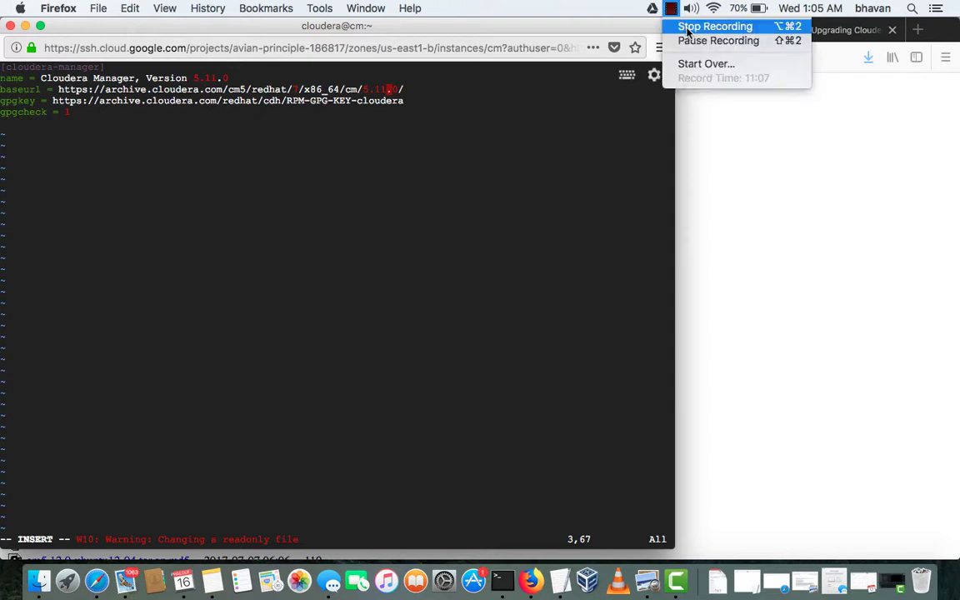
{"action": "left_click", "coordinate": [677, 40]}
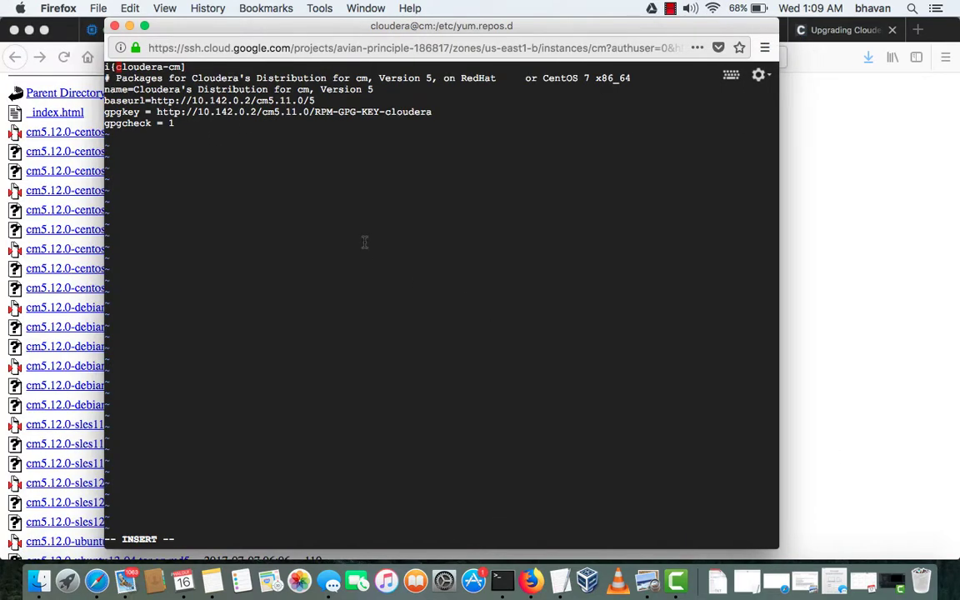
{"action": "key", "text": "Down"}
{"action": "key", "text": "Up"}
{"action": "key", "text": "BackSpace"}
{"action": "key", "text": "BackSpace"}
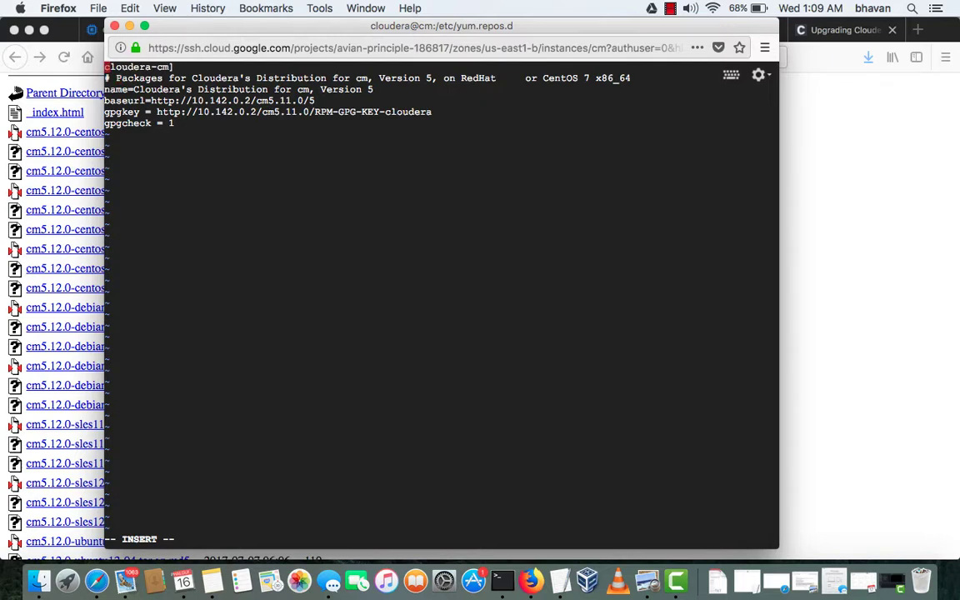
{"action": "type", "text": "["}
Change cm5.11 to cm5.12 in the baseurl and gpgkey lines and leave insert mode
{"action": "key", "text": "Down"}
{"action": "key", "text": "Down"}
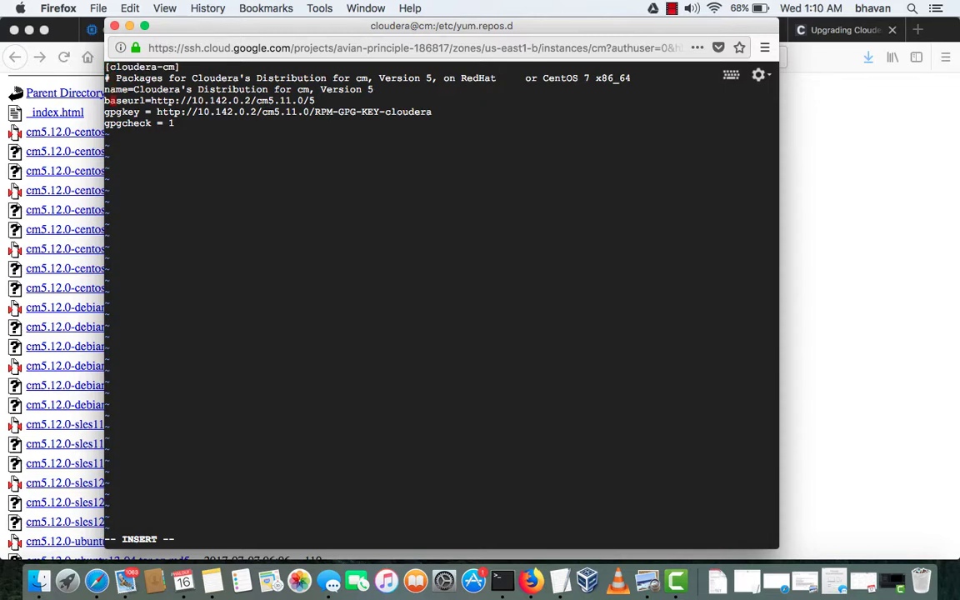
{"action": "key", "text": "Right"}
{"action": "key", "text": "Right"}
{"action": "key", "text": "Right"}
{"action": "key", "text": "Right"}
{"action": "key", "text": "Right"}
{"action": "key", "text": "Right"}
{"action": "key", "text": "Right"}
{"action": "key", "text": "Right"}
{"action": "key", "text": "Right"}
{"action": "key", "text": "Right"}
{"action": "key", "text": "Right"}
{"action": "key", "text": "Right"}
{"action": "key", "text": "Right"}
{"action": "key", "text": "Right"}
{"action": "key", "text": "Right"}
{"action": "key", "text": "Right"}
{"action": "key", "text": "Right"}
{"action": "key", "text": "Right"}
{"action": "key", "text": "Right"}
{"action": "key", "text": "Right"}
{"action": "key", "text": "Right"}
{"action": "key", "text": "Right"}
{"action": "key", "text": "Right"}
{"action": "key", "text": "Right"}
{"action": "key", "text": "Right"}
{"action": "key", "text": "Right"}
{"action": "key", "text": "Right"}
{"action": "key", "text": "Right"}
{"action": "key", "text": "Right"}
{"action": "key", "text": "Right"}
{"action": "key", "text": "Right"}
{"action": "key", "text": "Right"}
{"action": "key", "text": "BackSpace"}
{"action": "type", "text": "2"}
{"action": "key", "text": "Down"}
{"action": "key", "text": "Right"}
{"action": "key", "text": "BackSpace"}
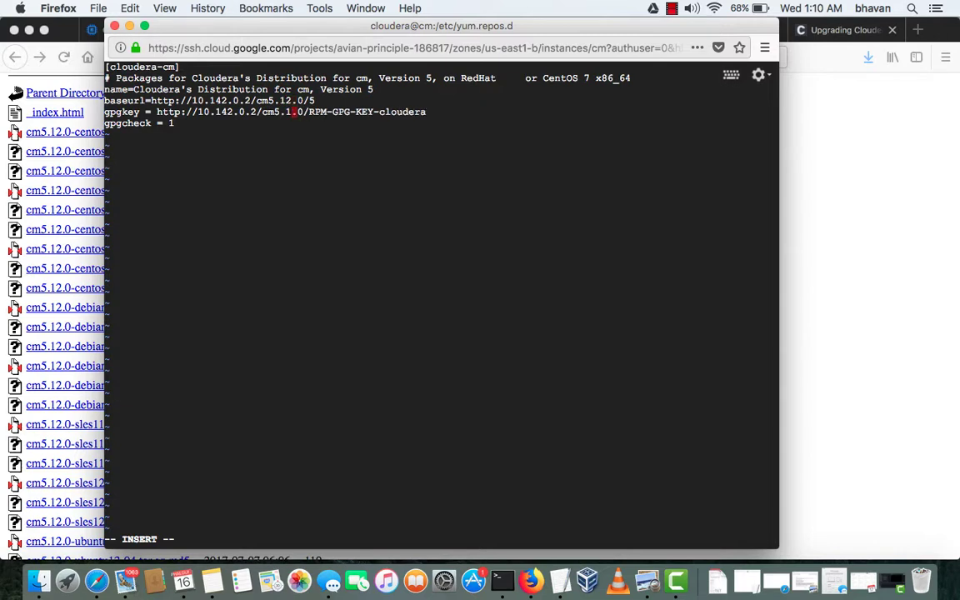
{"action": "type", "text": "2"}
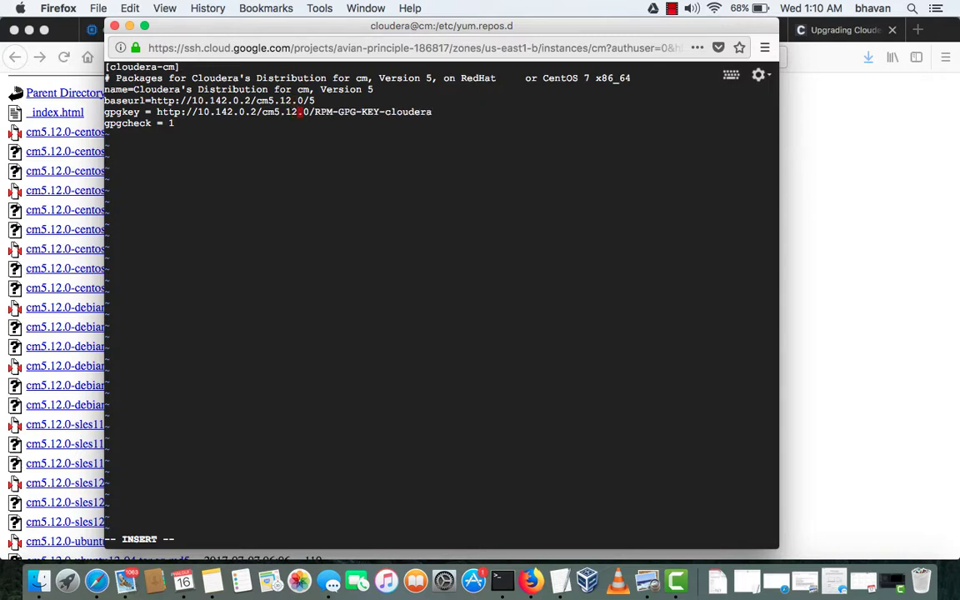
{"action": "key", "text": "Escape"}
Save the repo file with :wq and list the yum.repos.d folder
{"action": "type", "text": ":wq!"}
{"action": "key", "text": "Return"}
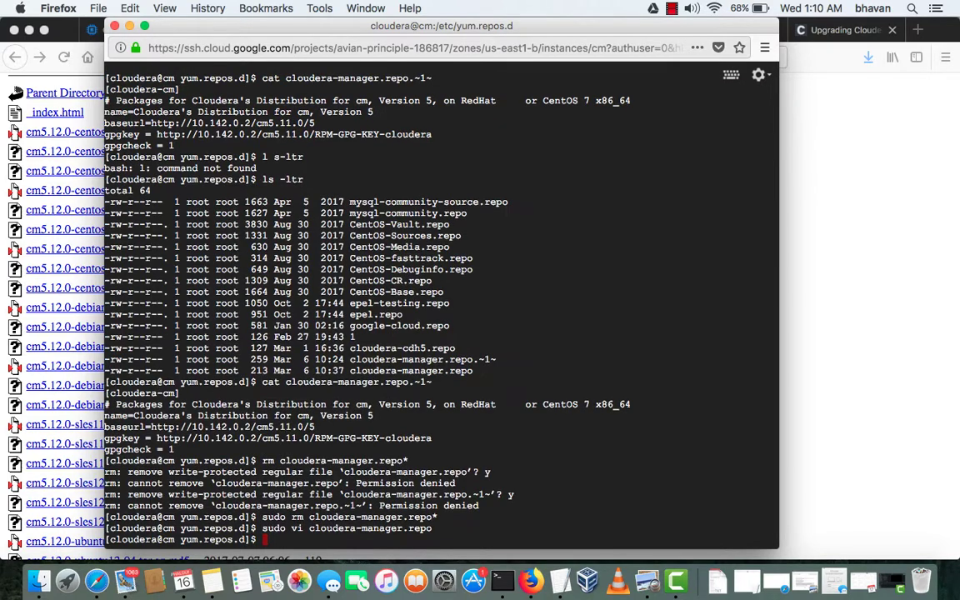
{"action": "type", "text": "ls -ltr"}
{"action": "key", "text": "Return"}
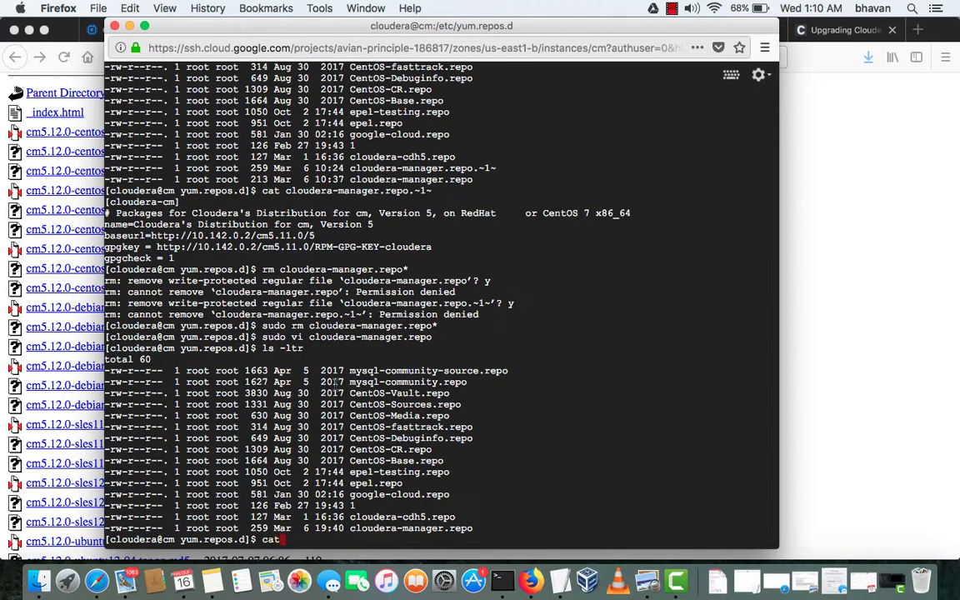
{"action": "type", "text": "cat"}
{"action": "double_click", "coordinate": [411, 528]}
{"action": "key", "text": "super+c"}
{"action": "left_click", "coordinate": [360, 542]}
{"action": "key", "text": "super+v"}
{"action": "key", "text": "Return"}
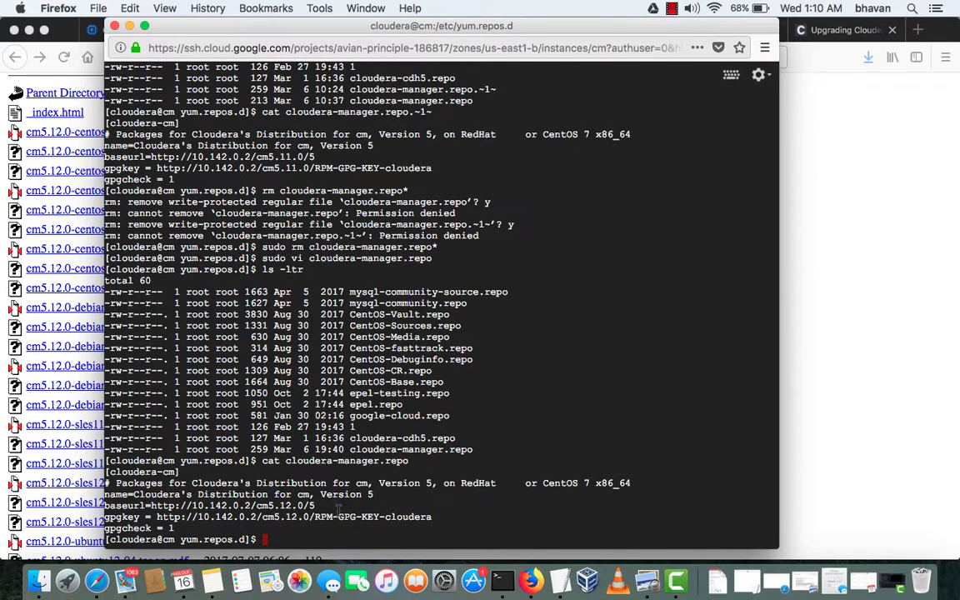
{"action": "scroll", "coordinate": [269, 454], "scroll_direction": "up", "scroll_amount": 2}
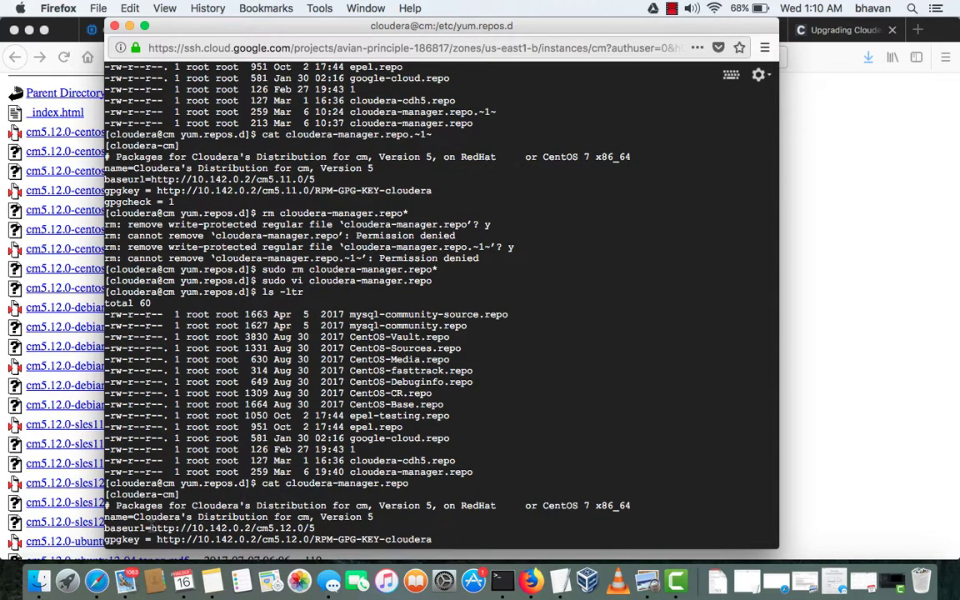
{"action": "left_click_drag", "start_coordinate": [150, 528], "coordinate": [314, 527]}
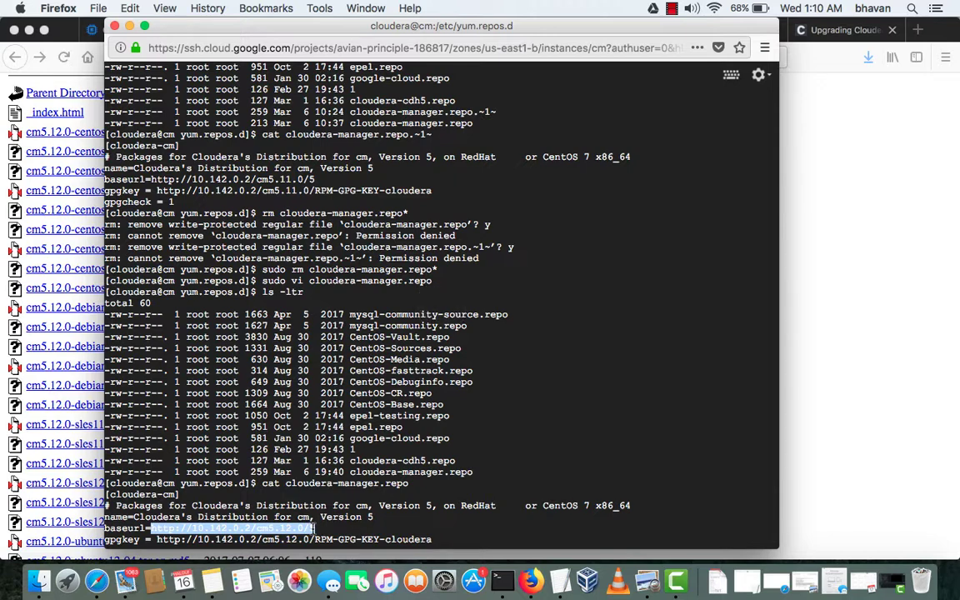
Paste the cm5.12.0 repository address into a new Firefox tab
{"action": "left_click", "coordinate": [814, 397]}
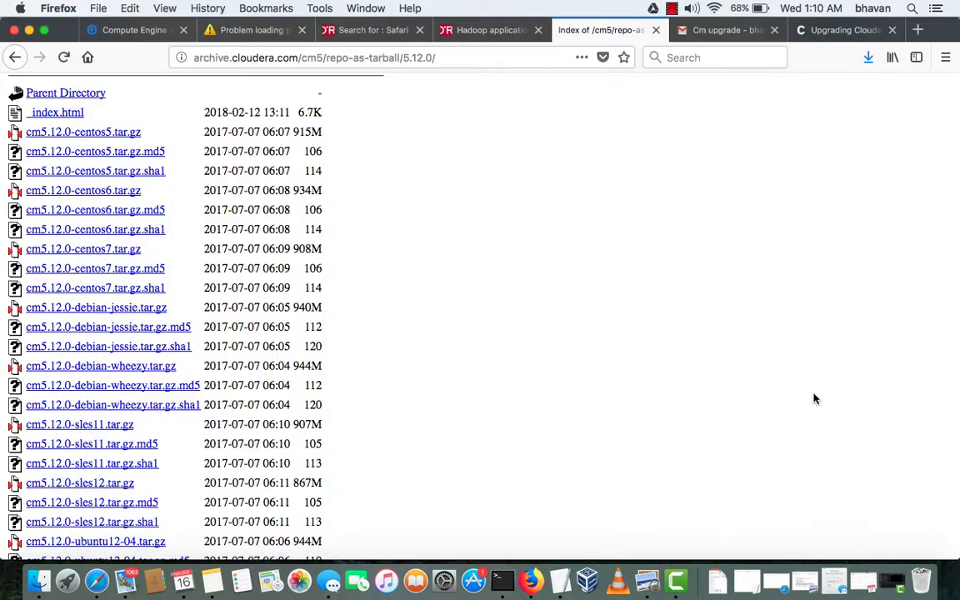
{"action": "left_click", "coordinate": [915, 29]}
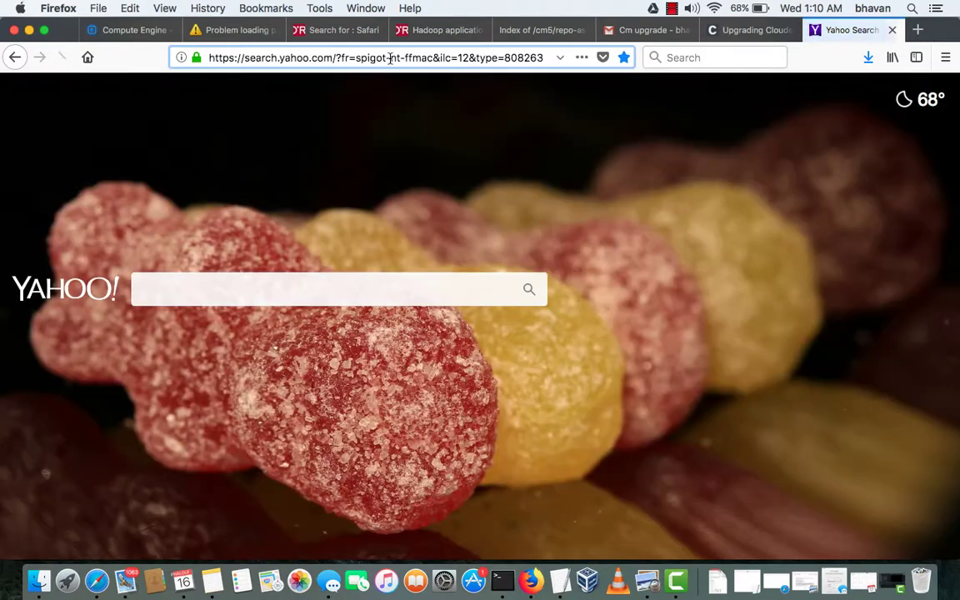
{"action": "left_click", "coordinate": [390, 57]}
{"action": "key", "text": "super+v"}
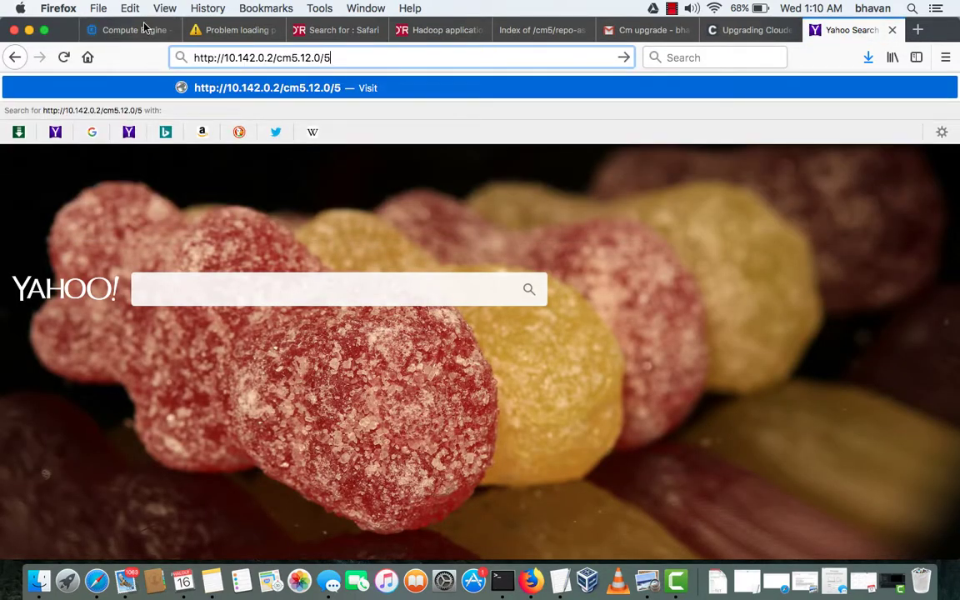
Replace 10.142.0.2 with the external IP 35.196.231.236 and load the cm5.12.0/5 listing
{"action": "left_click", "coordinate": [143, 30]}
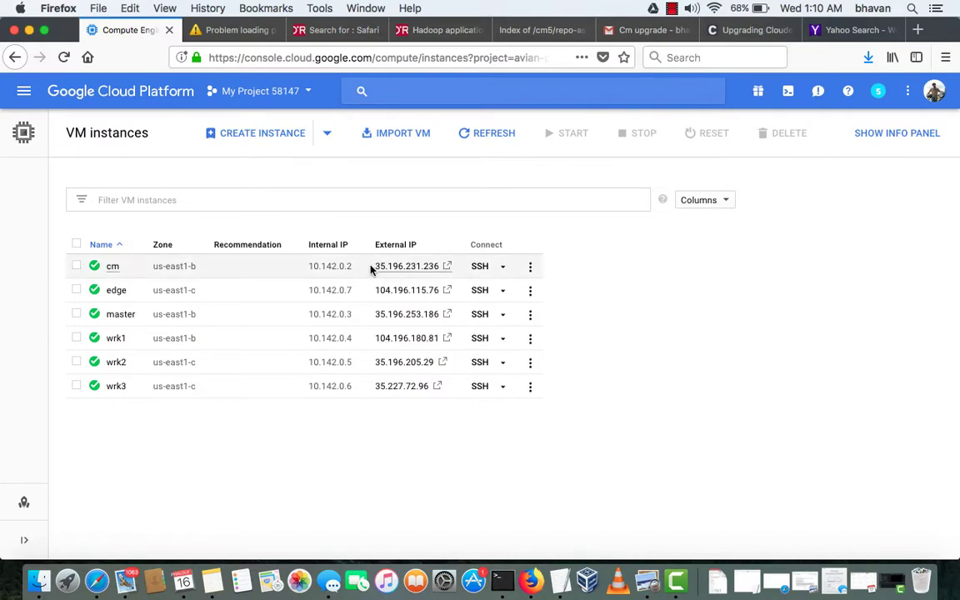
{"action": "left_click_drag", "start_coordinate": [372, 267], "coordinate": [433, 272]}
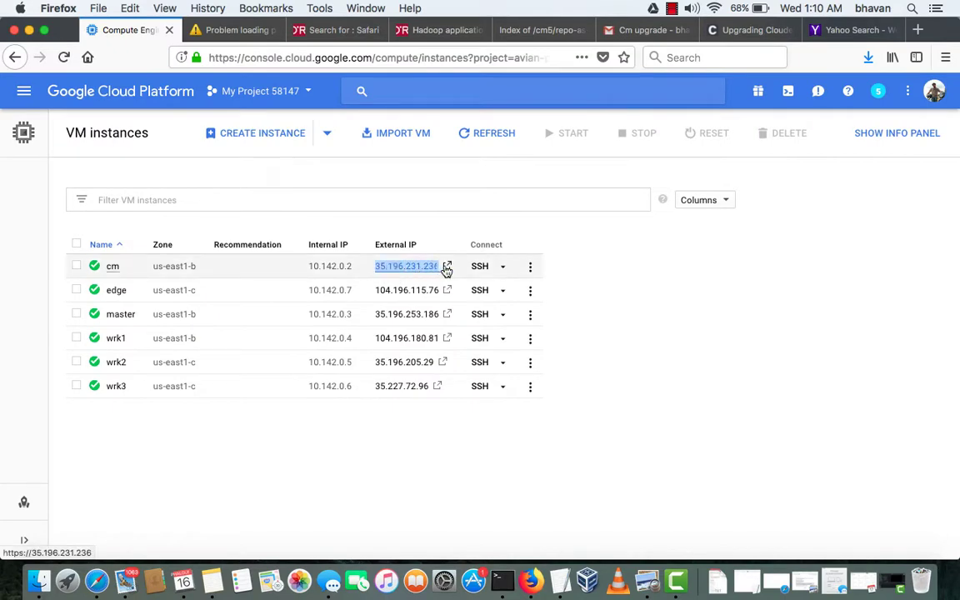
{"action": "left_click", "coordinate": [860, 30]}
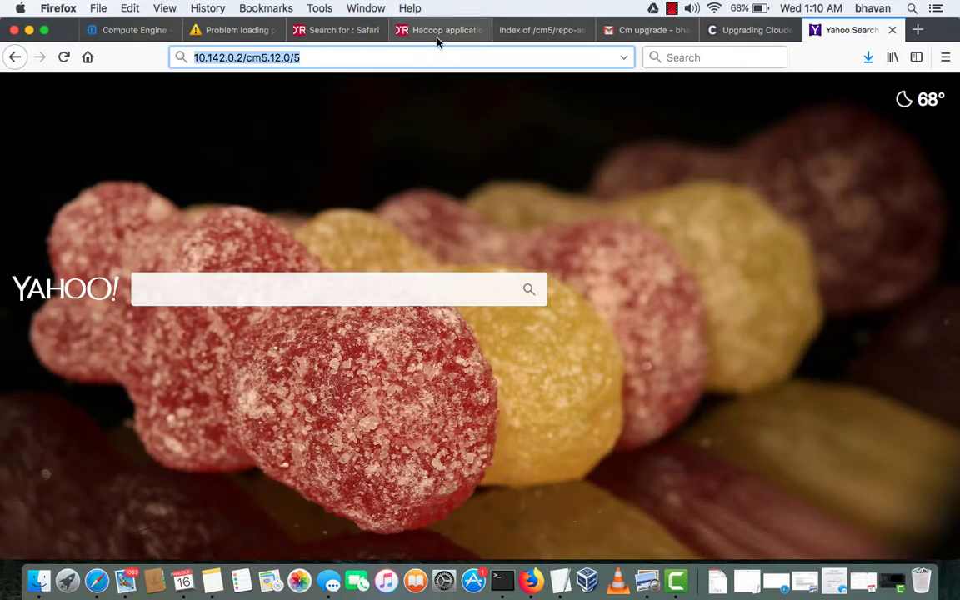
{"action": "left_click", "coordinate": [244, 56]}
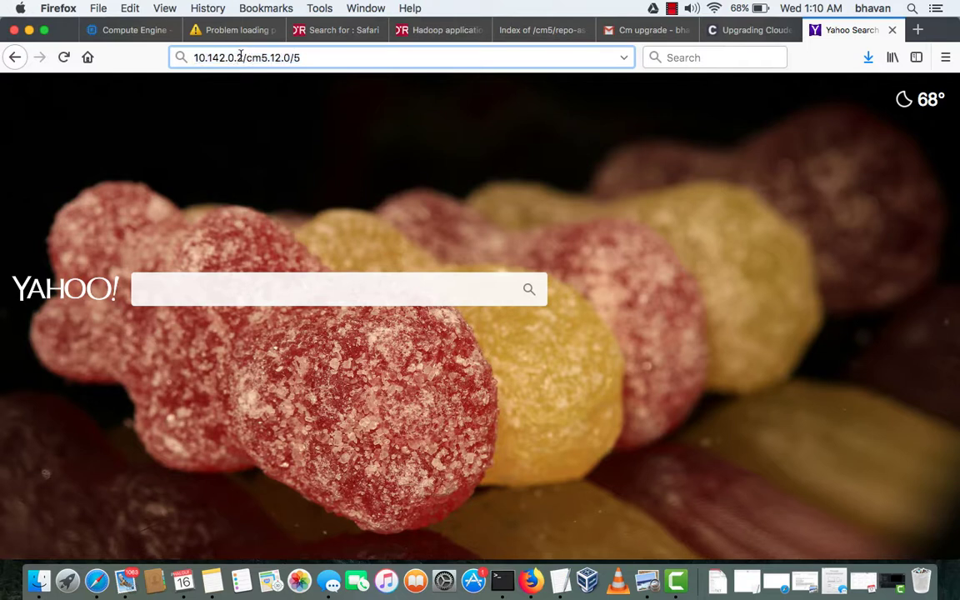
{"action": "left_click_drag", "start_coordinate": [245, 57], "coordinate": [123, 57]}
{"action": "key", "text": "super+v"}
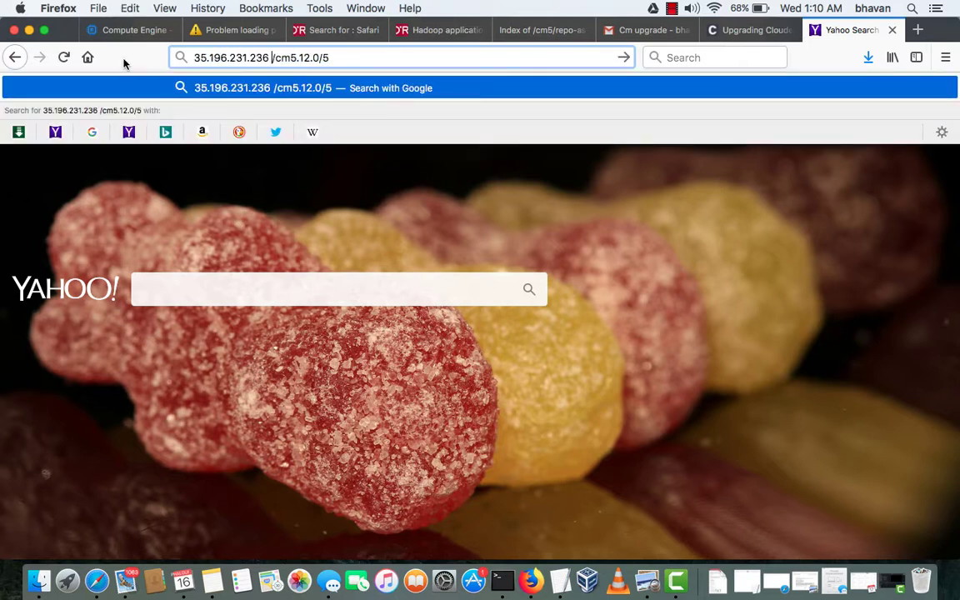
{"action": "key", "text": "Escape"}
{"action": "key", "text": "Return"}
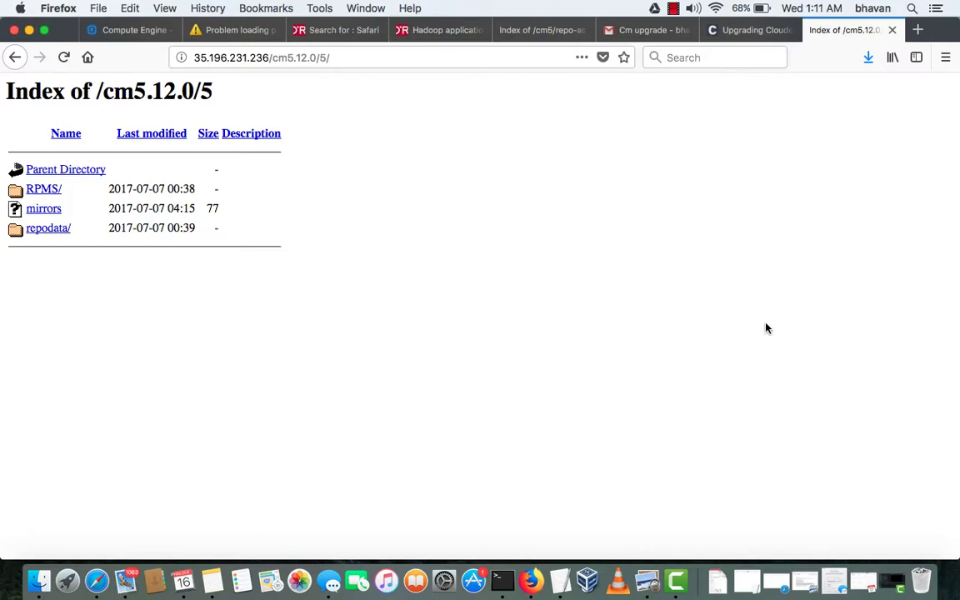
{"action": "left_click", "coordinate": [141, 32]}
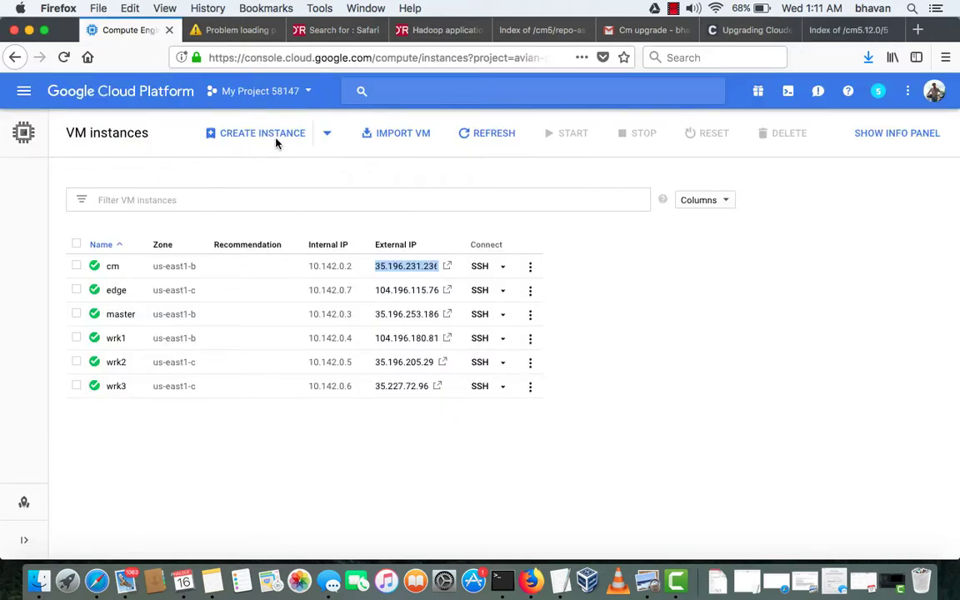
{"action": "key", "text": "ctrl+Up"}
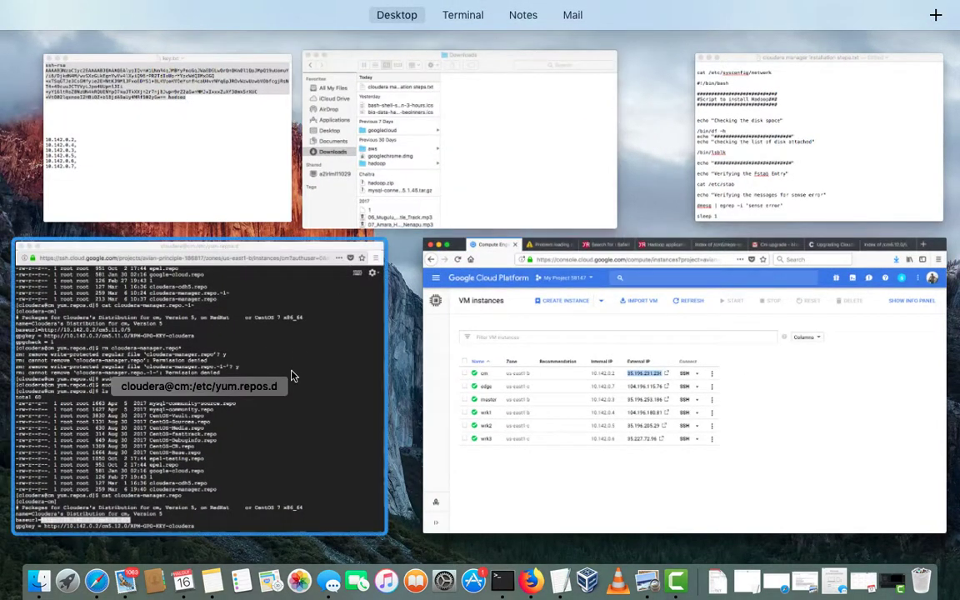
Open the Cm upgrade email to read the yum cache cleaning notes
{"action": "left_click", "coordinate": [292, 377]}
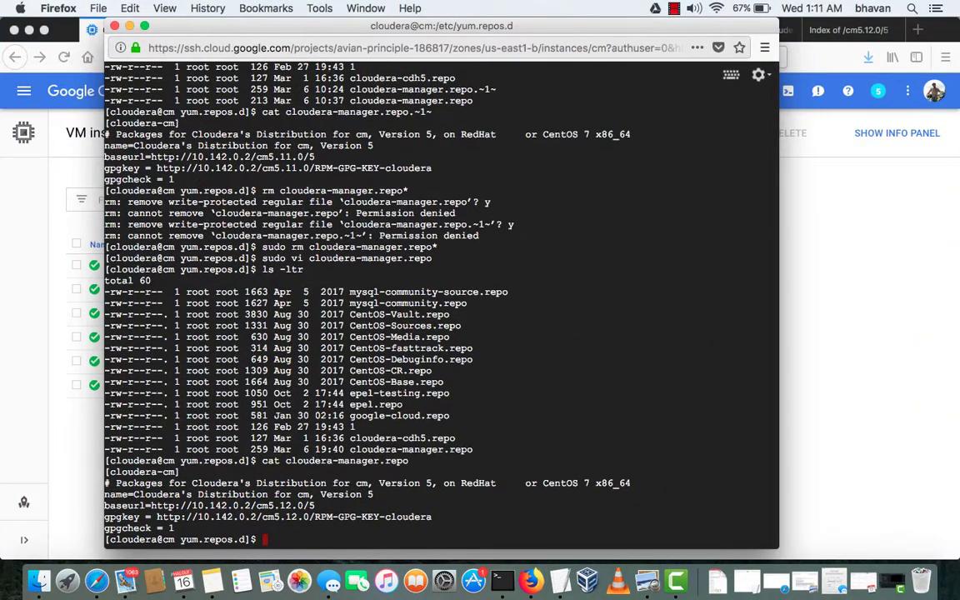
{"action": "left_click", "coordinate": [821, 260]}
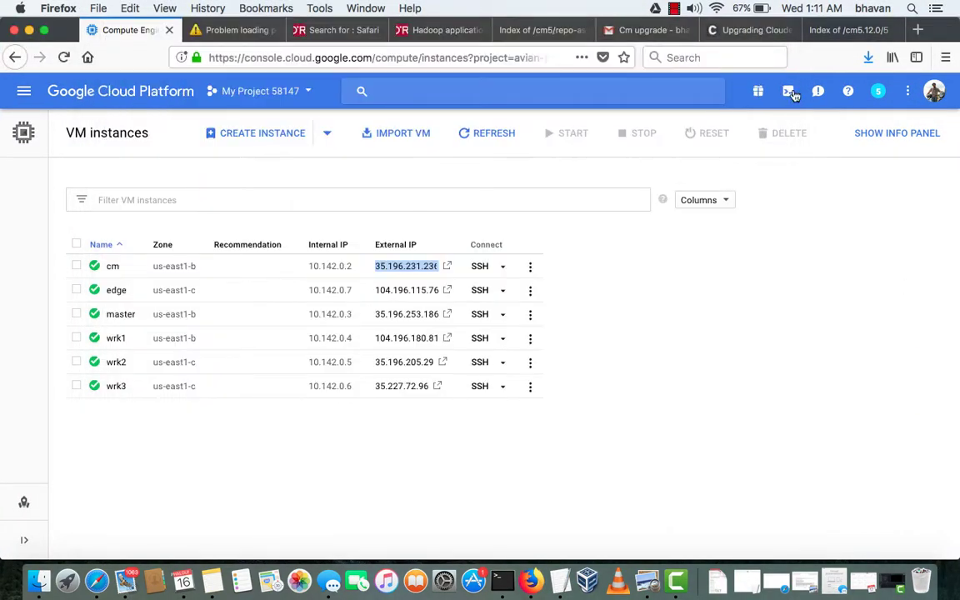
{"action": "left_click", "coordinate": [654, 32]}
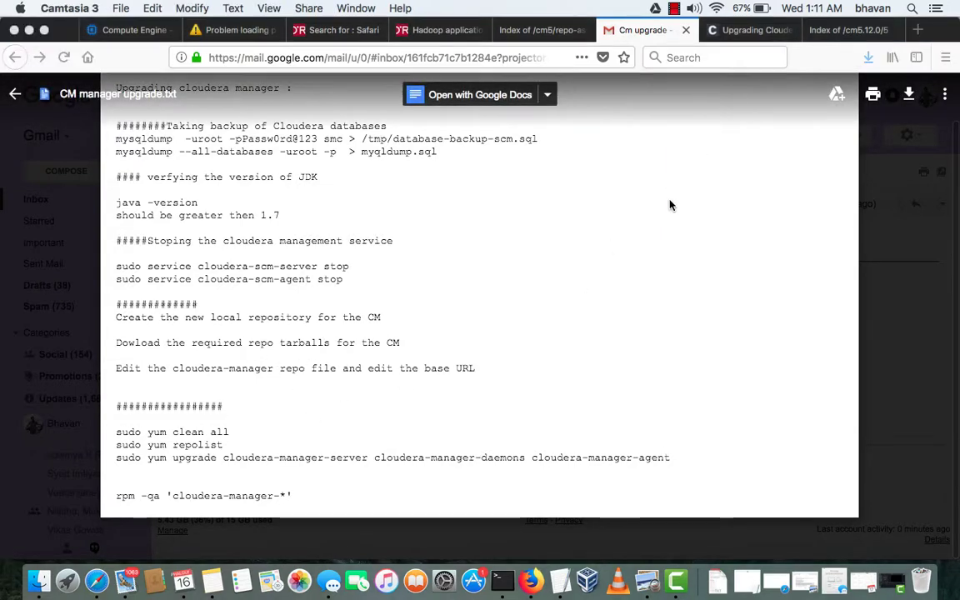
Return to the cm terminal and type sudo yum clean
{"action": "key", "text": "ctrl+Up"}
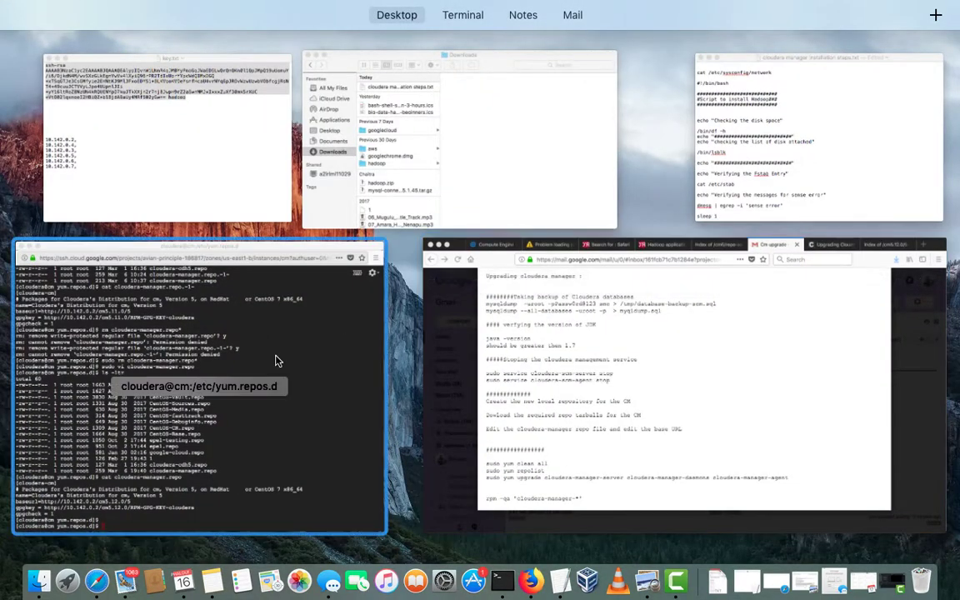
{"action": "left_click", "coordinate": [275, 416]}
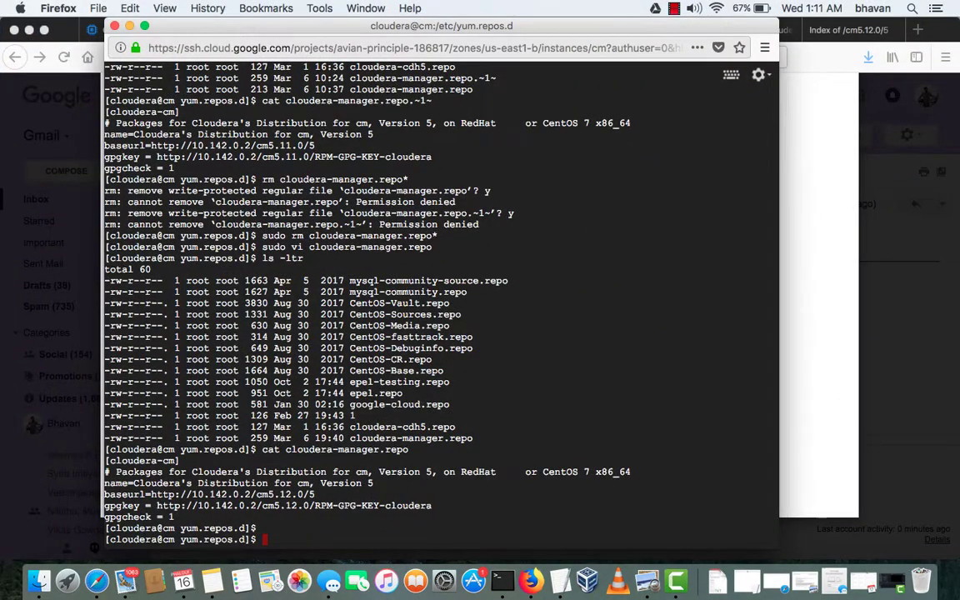
{"action": "type", "text": "sudo yum clean"}
{"action": "key", "text": "BackSpace"}
Run sudo yum clean all after fixing the cleanall typo
{"action": "type", "text": "all"}
{"action": "key", "text": "Return"}
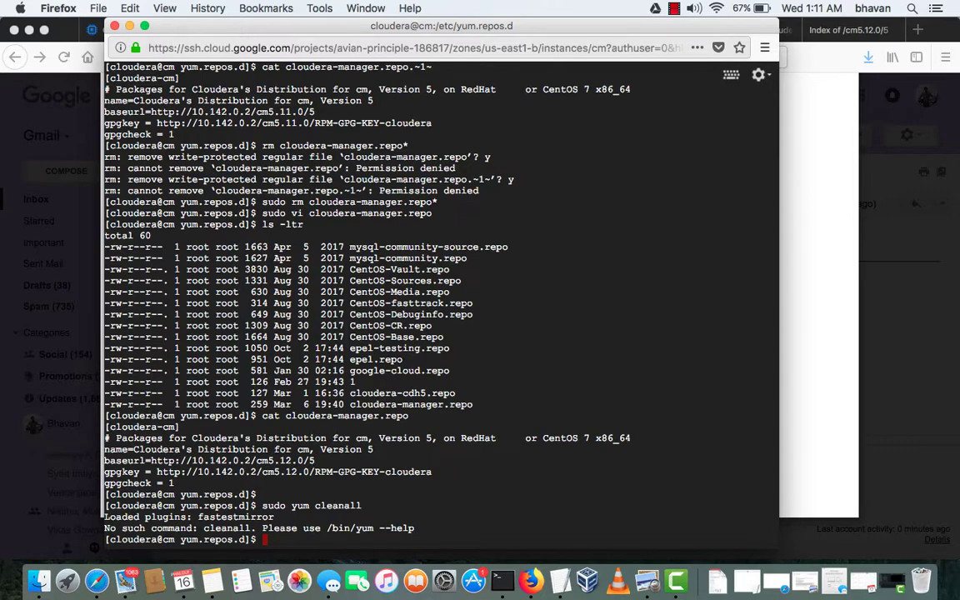
{"action": "left_click", "coordinate": [794, 308]}
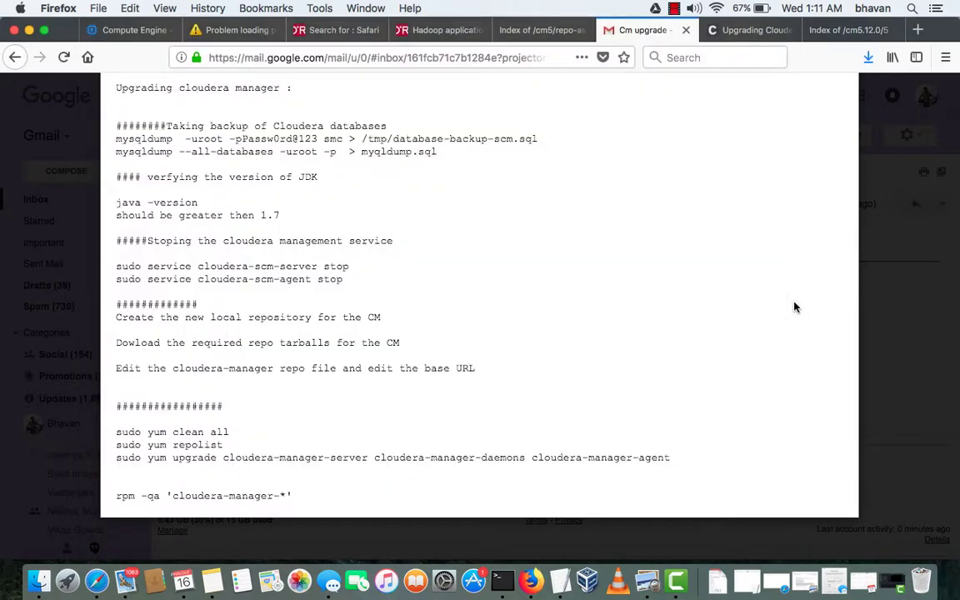
{"action": "key", "text": "ctrl+Up"}
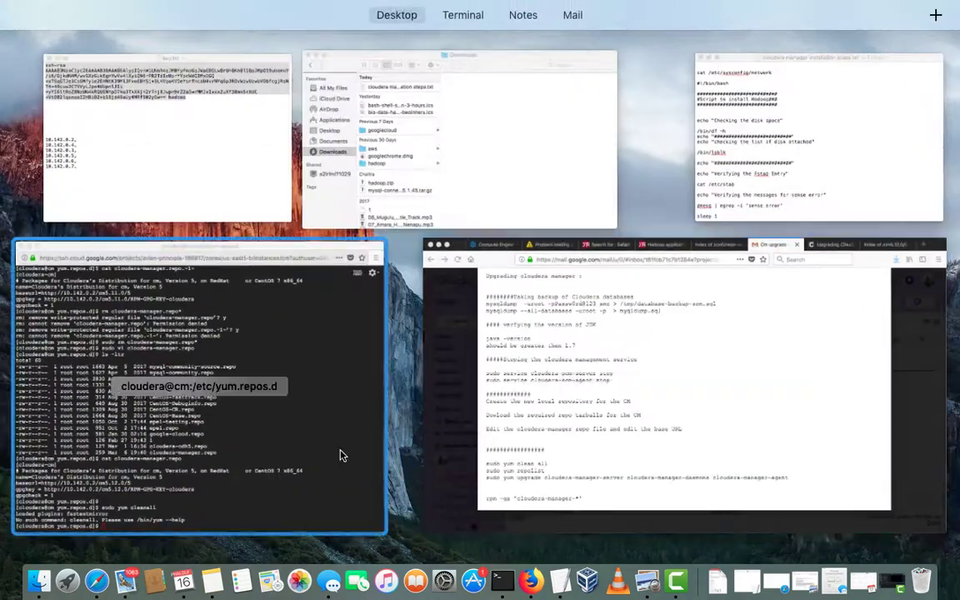
{"action": "left_click", "coordinate": [339, 455]}
{"action": "key", "text": "Up"}
{"action": "key", "text": "Left"}
{"action": "key", "text": "Left"}
{"action": "key", "text": "Left"}
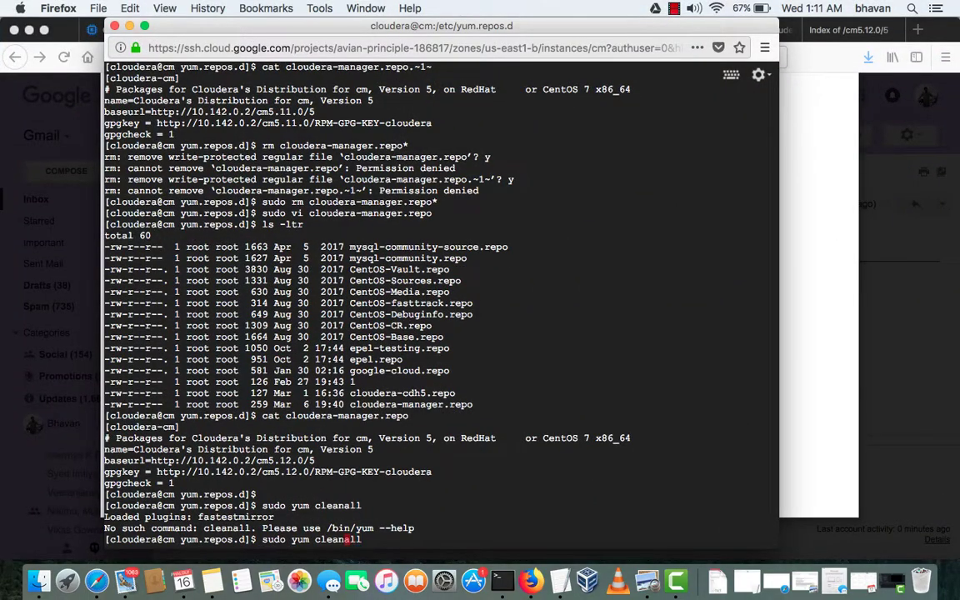
{"action": "key", "text": "Return"}
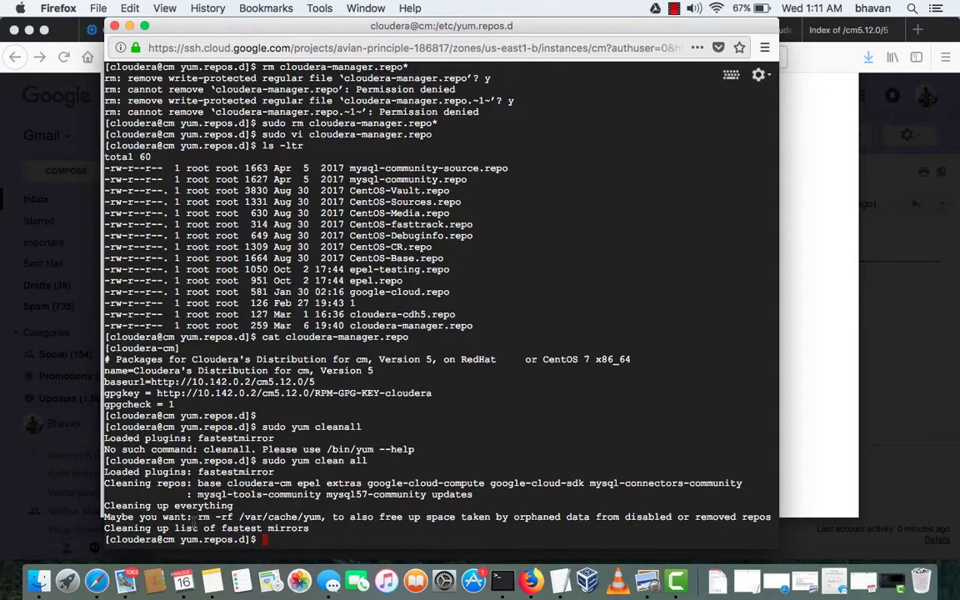
Copy the suggested rm -rf /var/cache/yum command and run it
{"action": "left_click_drag", "start_coordinate": [197, 516], "coordinate": [334, 517]}
{"action": "key", "text": "super+c"}
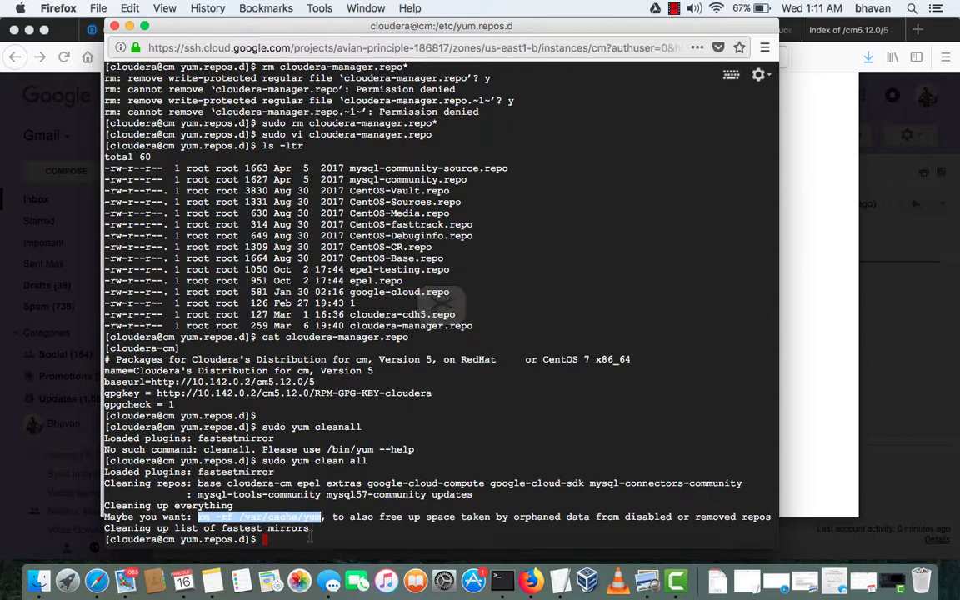
{"action": "left_click", "coordinate": [308, 540]}
{"action": "key", "text": "super+v"}
{"action": "key", "text": "BackSpace"}
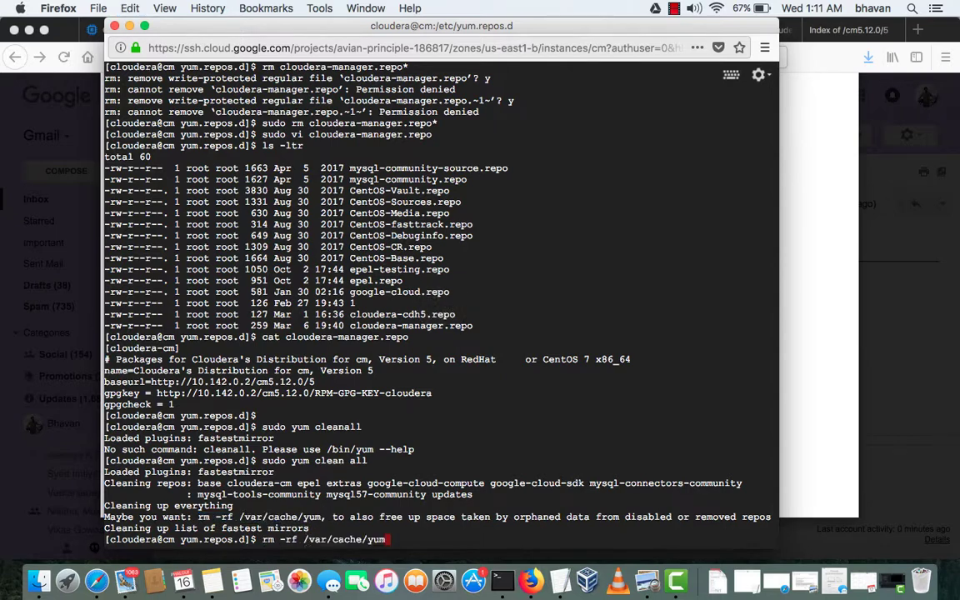
{"action": "key", "text": "Return"}
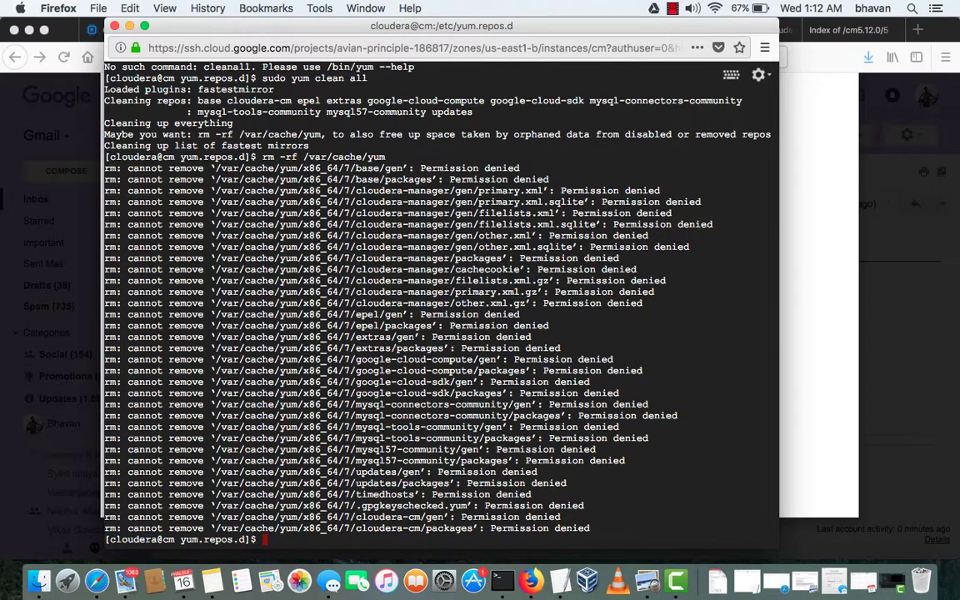
Rerun rm -rf /var/cache/yum with sudo
{"action": "key", "text": "Up"}
{"action": "key", "text": "Left"}
{"action": "key", "text": "Left"}
{"action": "key", "text": "Left"}
{"action": "key", "text": "Left"}
{"action": "key", "text": "Left"}
{"action": "key", "text": "Left"}
{"action": "key", "text": "Left"}
{"action": "key", "text": "Left"}
{"action": "key", "text": "Left"}
{"action": "key", "text": "Left"}
{"action": "key", "text": "Left"}
{"action": "key", "text": "Left"}
{"action": "key", "text": "Left"}
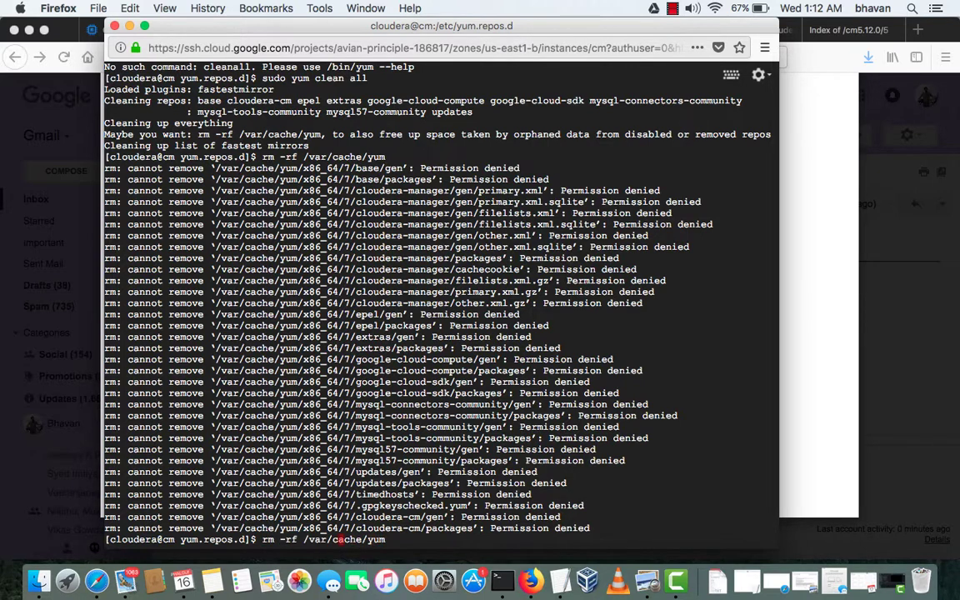
{"action": "key", "text": "Left"}
{"action": "key", "text": "Left"}
{"action": "key", "text": "Left"}
{"action": "key", "text": "Left"}
{"action": "key", "text": "Left"}
{"action": "key", "text": "Left"}
{"action": "key", "text": "Left"}
{"action": "key", "text": "Left"}
{"action": "type", "text": "sdu"}
{"action": "key", "text": "BackSpace"}
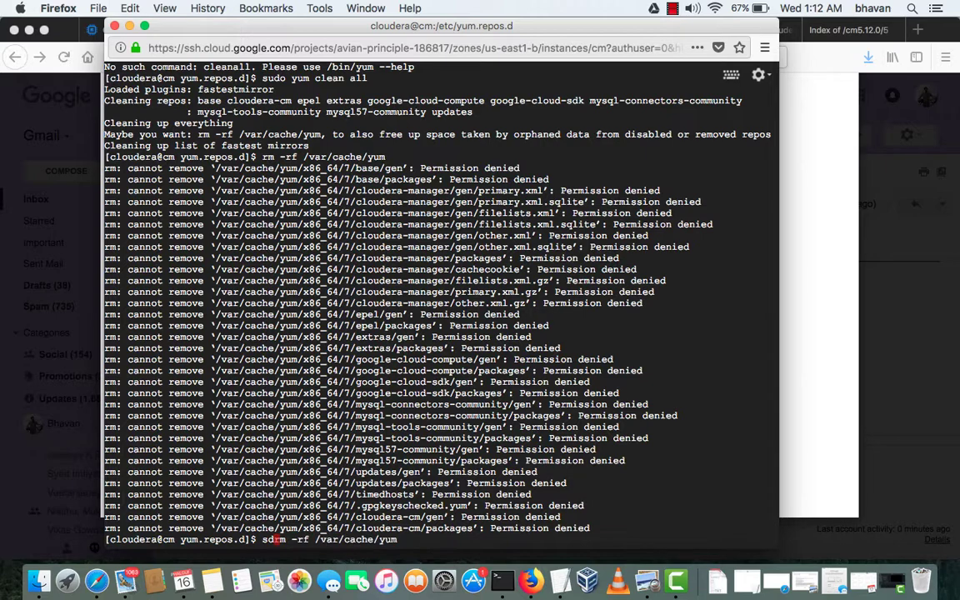
{"action": "key", "text": "BackSpace"}
{"action": "type", "text": "udo"}
{"action": "key", "text": "Return"}
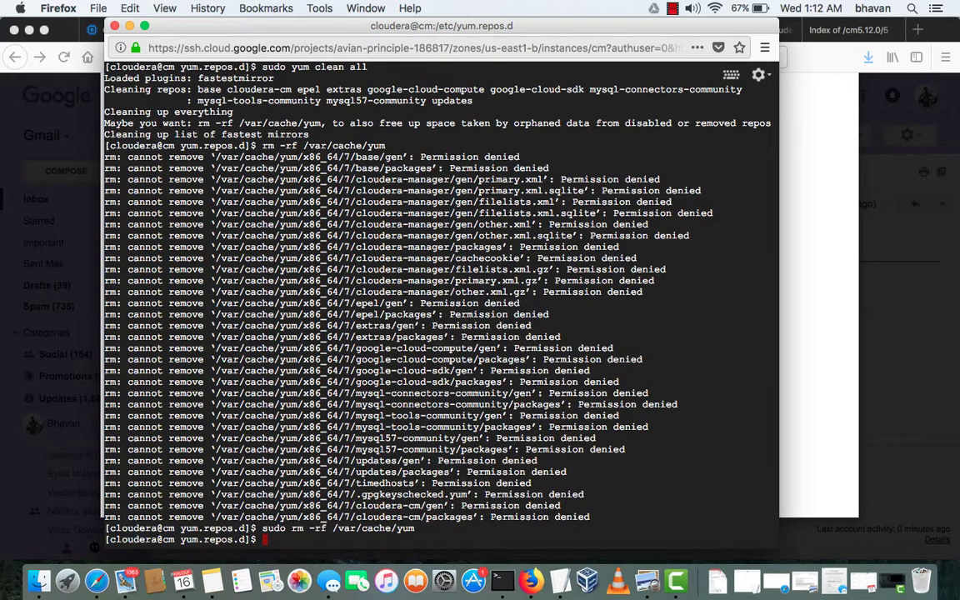
Clear the terminal and run 'sudo yum repolist', which starts with 'Loaded plugins: fastestmirror'
{"action": "type", "text": "clear"}
{"action": "key", "text": "Return"}
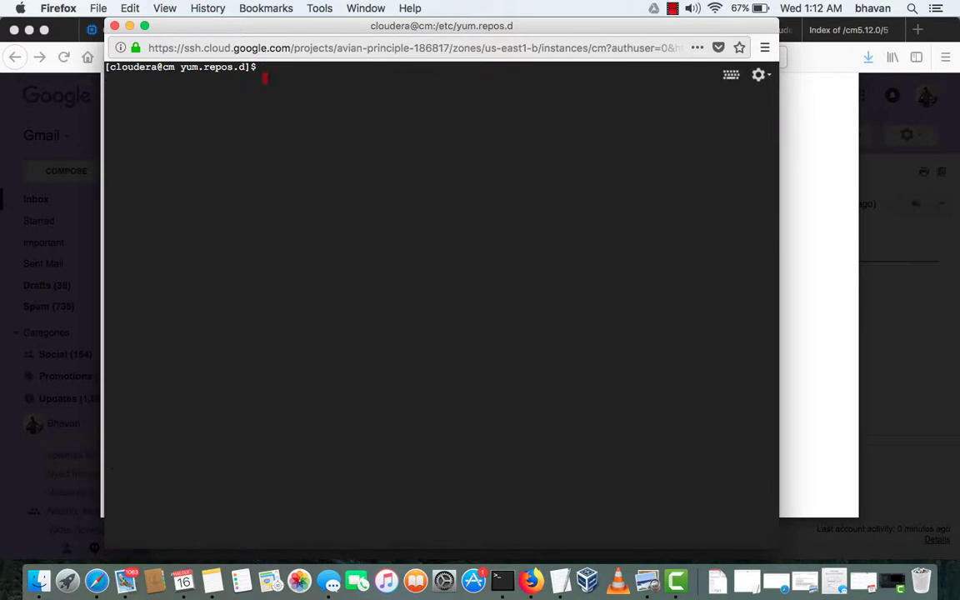
{"action": "type", "text": "yum repolist"}
{"action": "key", "text": "Left"}
{"action": "key", "text": "Left"}
{"action": "key", "text": "Left"}
{"action": "key", "text": "Left"}
{"action": "key", "text": "Left"}
{"action": "key", "text": "Left"}
{"action": "key", "text": "Left"}
{"action": "key", "text": "Left"}
{"action": "key", "text": "Left"}
{"action": "key", "text": "Left"}
{"action": "key", "text": "Left"}
{"action": "key", "text": "Left"}
{"action": "type", "text": "sdu"}
{"action": "key", "text": "BackSpace"}
{"action": "key", "text": "BackSpace"}
{"action": "type", "text": "udo"}
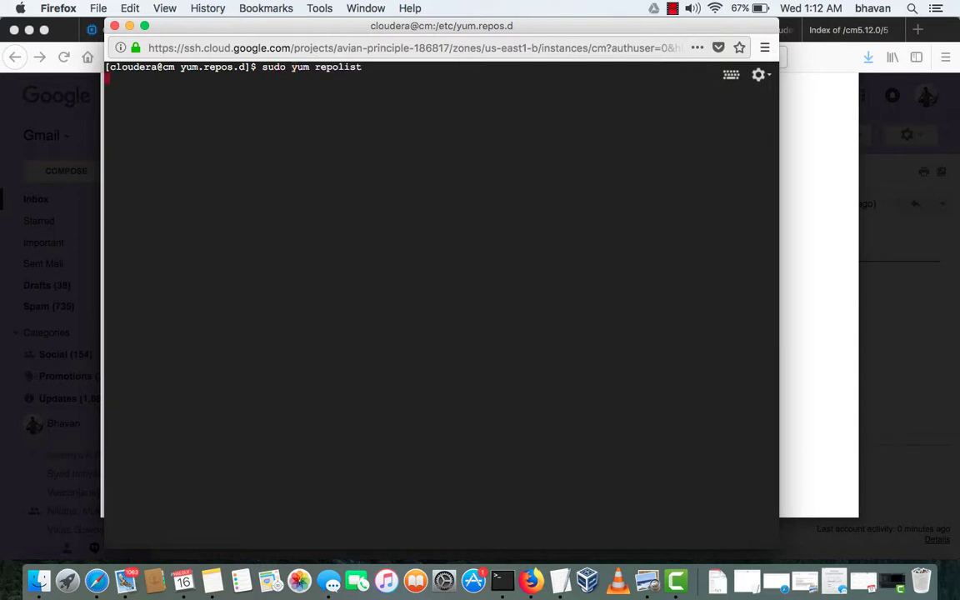
{"action": "key", "text": "Return"}
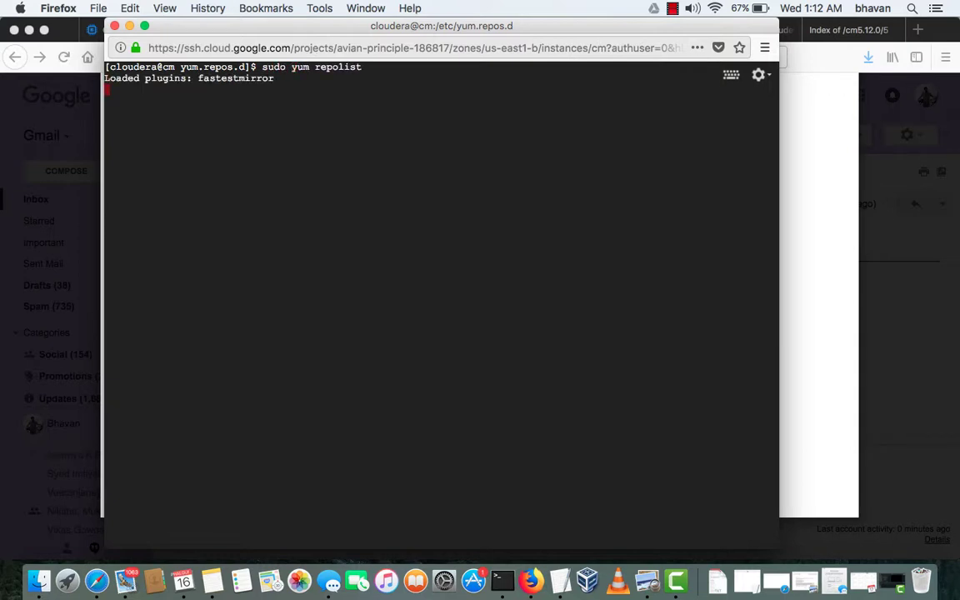
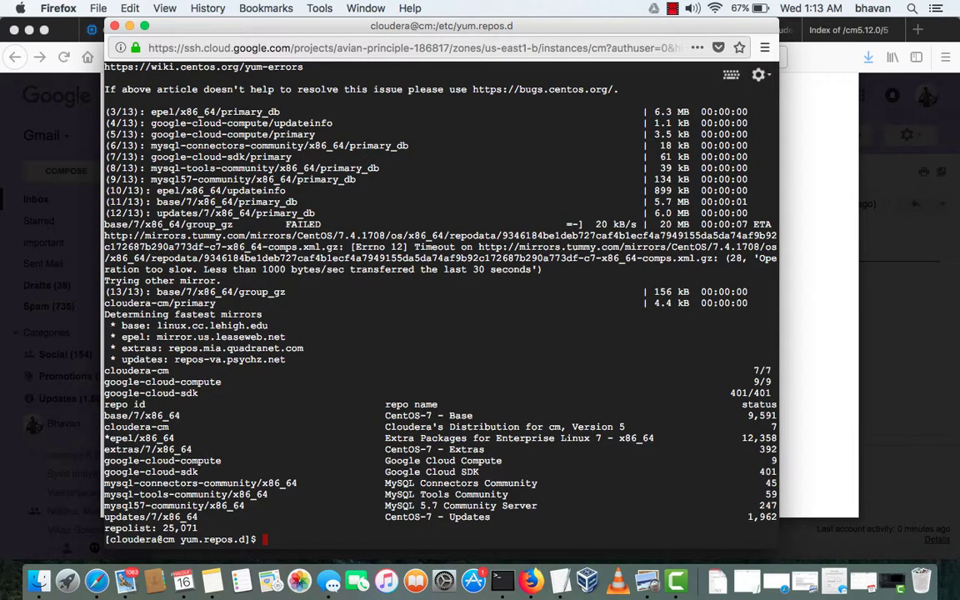
Add empty prompt lines, then bring the Gmail CM upgrade notes in front of the terminal
{"action": "key", "text": "Return"}
{"action": "key", "text": "Return"}
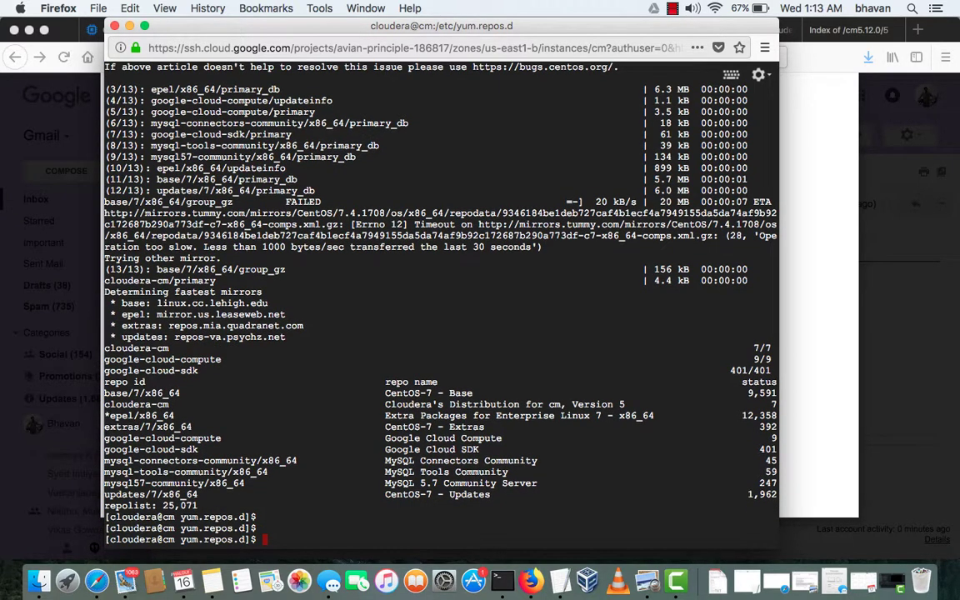
{"action": "left_click", "coordinate": [827, 385]}
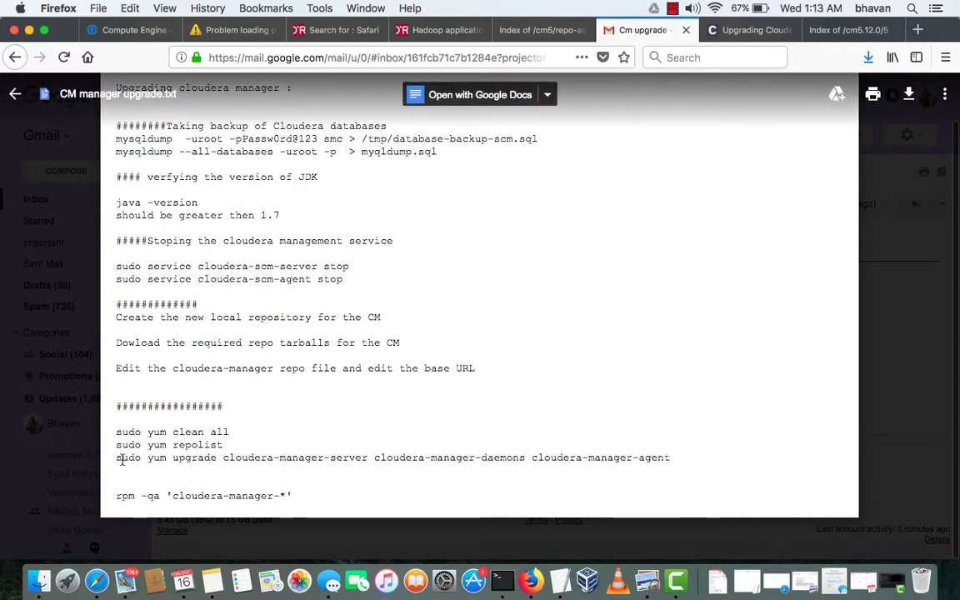
Copy the 'sudo yum upgrade' command line from the notes and switch back to the SSH terminal
{"action": "left_click_drag", "start_coordinate": [117, 459], "coordinate": [514, 462]}
{"action": "left_click", "coordinate": [677, 452]}
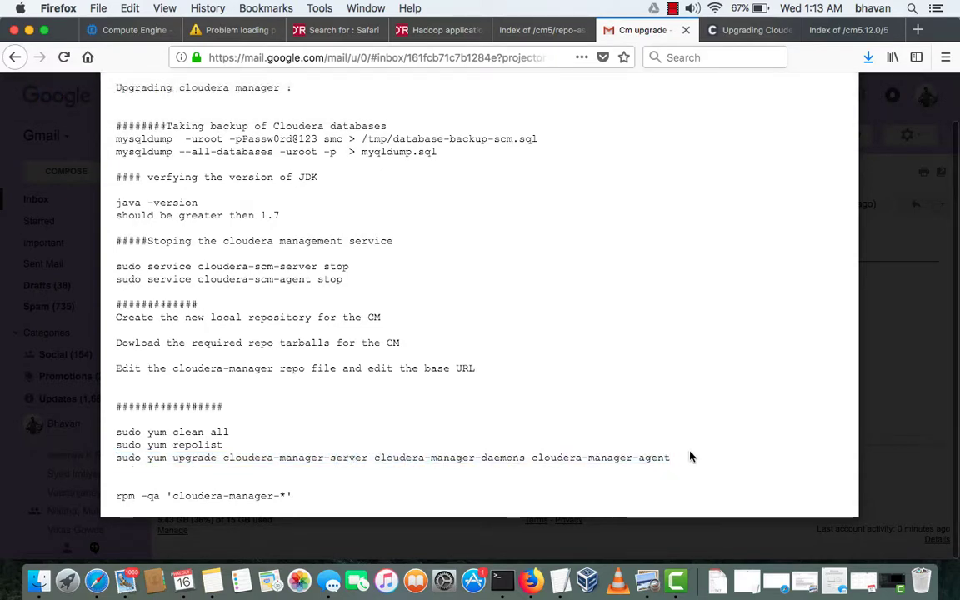
{"action": "triple_click", "coordinate": [690, 456]}
{"action": "key", "text": "super+c"}
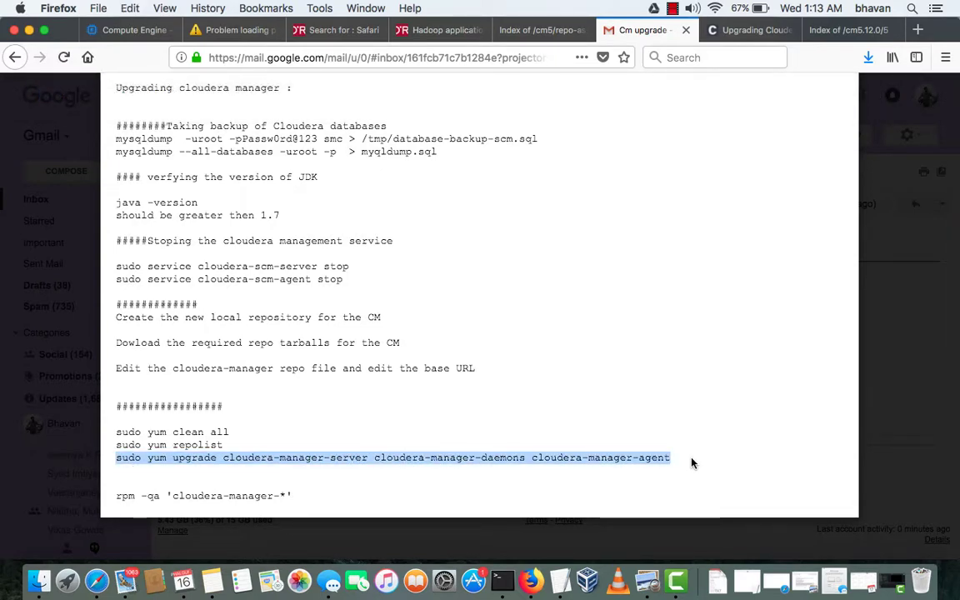
{"action": "key", "text": "ctrl+Up"}
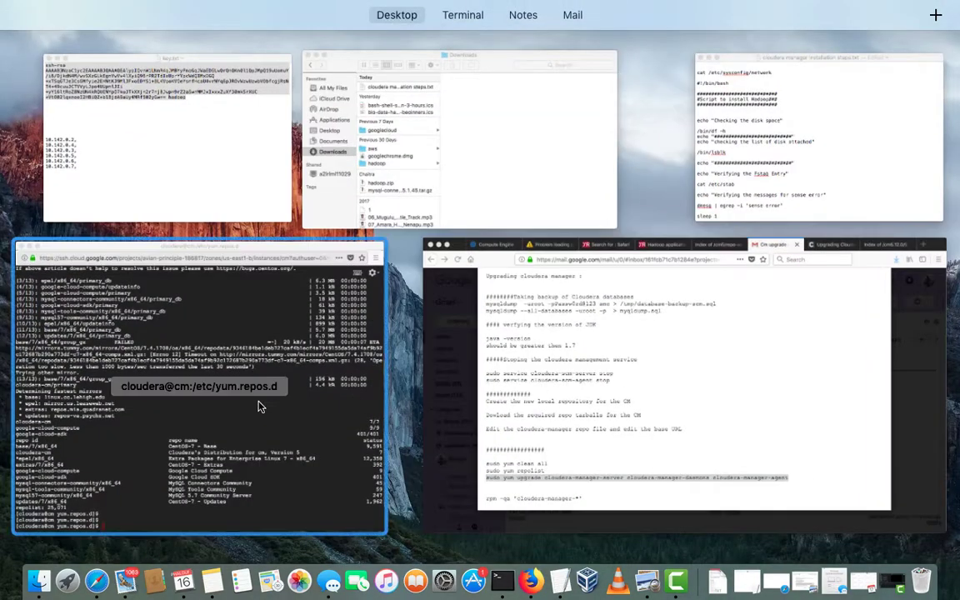
{"action": "left_click", "coordinate": [258, 407]}
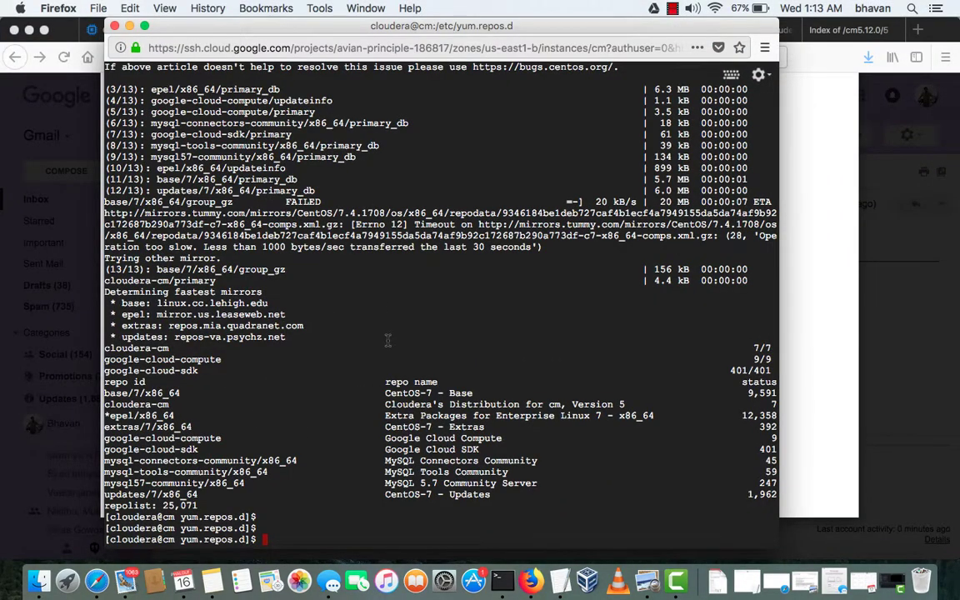
Paste and run the yum upgrade command in the maximised SSH terminal
{"action": "key", "text": "super+v"}
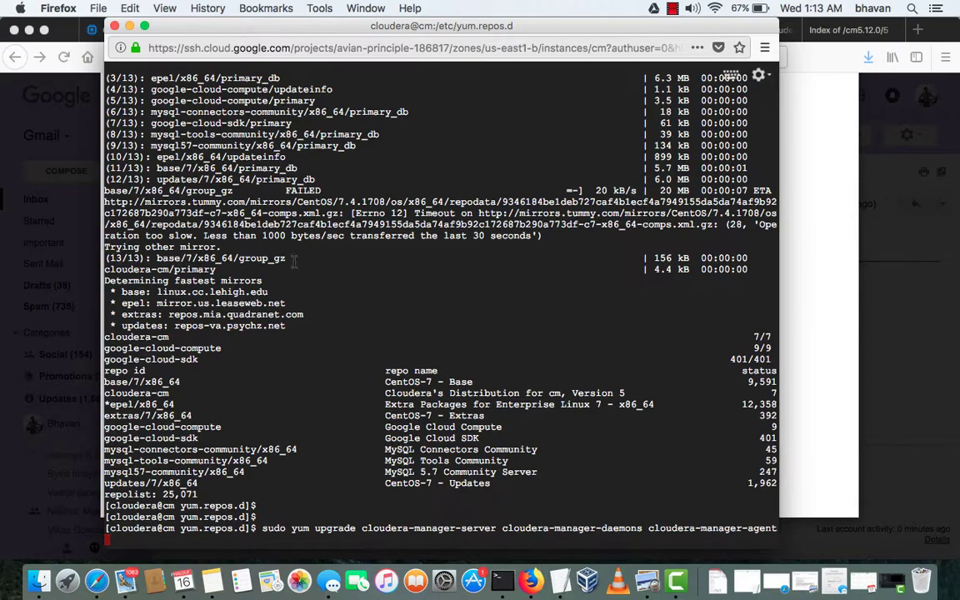
{"action": "left_click", "coordinate": [143, 29]}
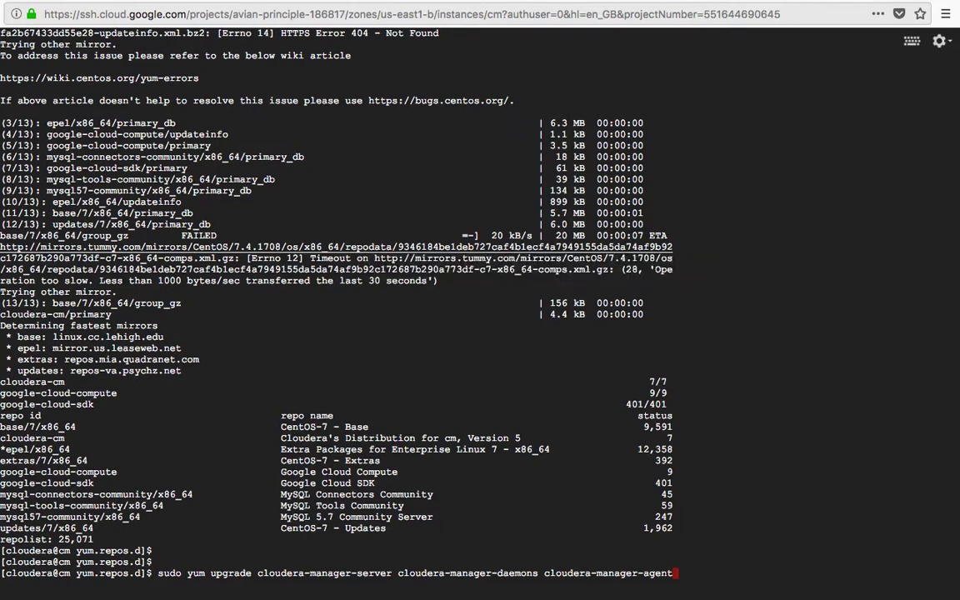
{"action": "key", "text": "Return"}
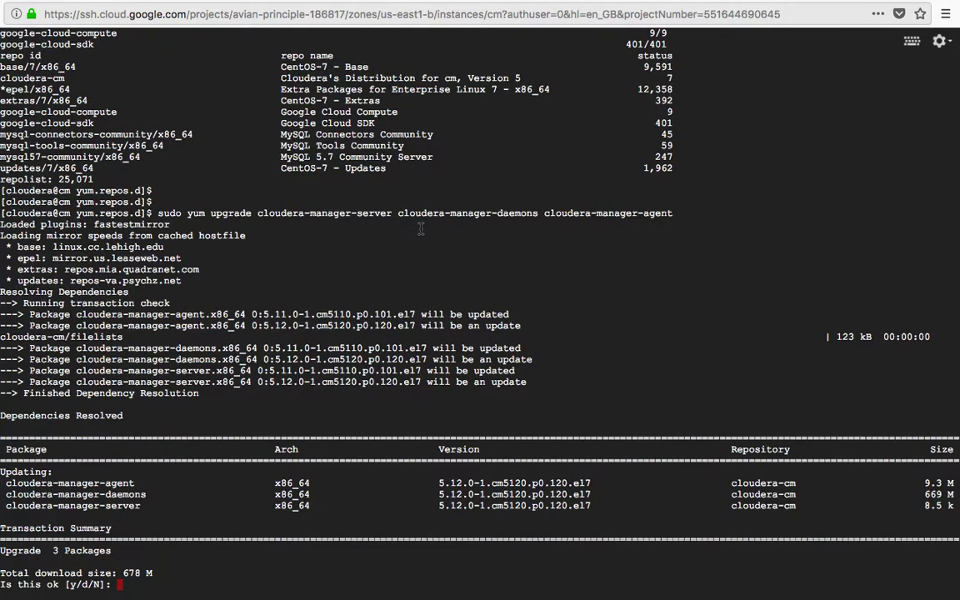
Confirm with y to upgrade the agent, daemons and server packages and start the 678 M download
{"action": "type", "text": "y"}
{"action": "double_click", "coordinate": [514, 482]}
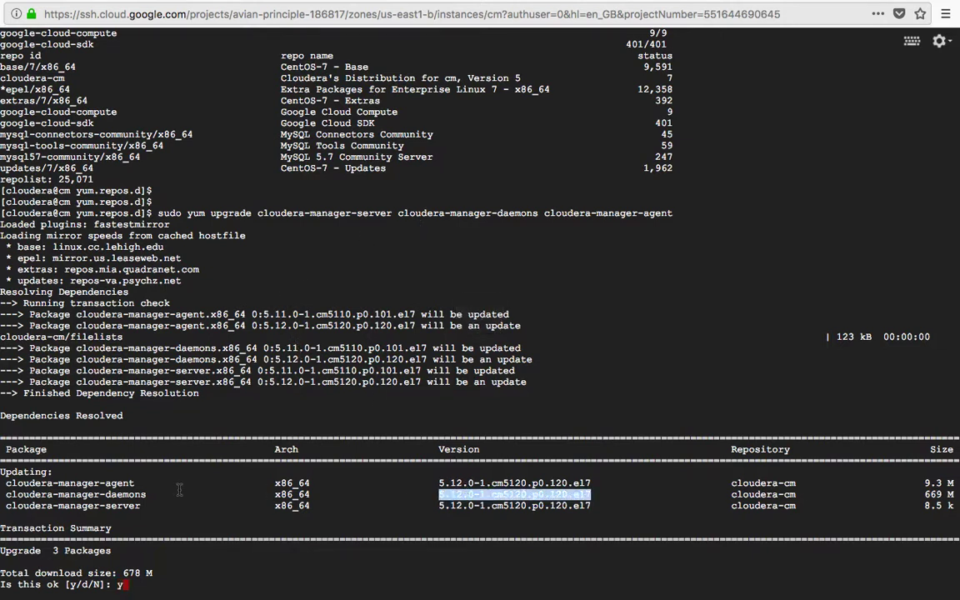
{"action": "double_click", "coordinate": [106, 483]}
{"action": "double_click", "coordinate": [105, 494]}
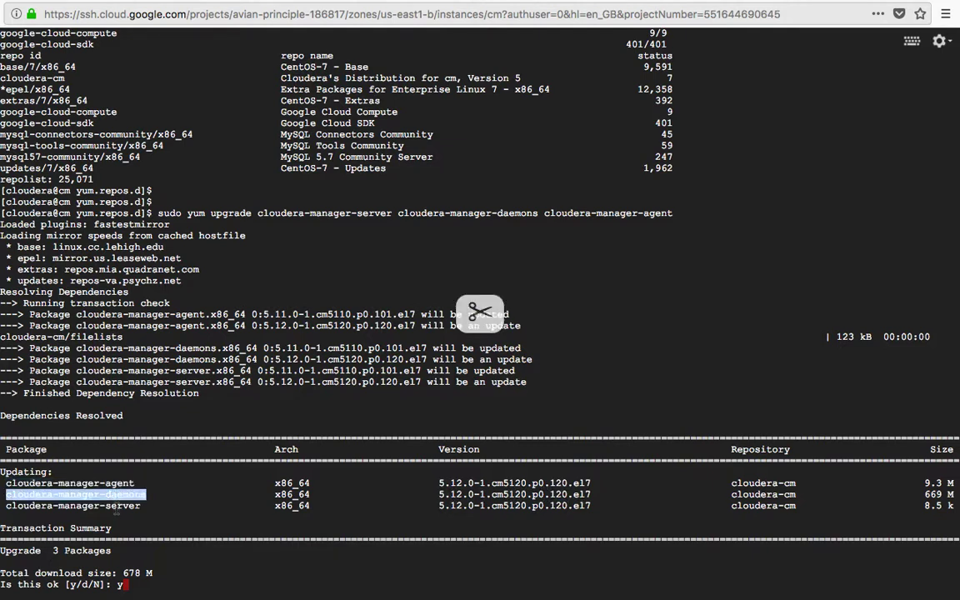
{"action": "left_click", "coordinate": [105, 500]}
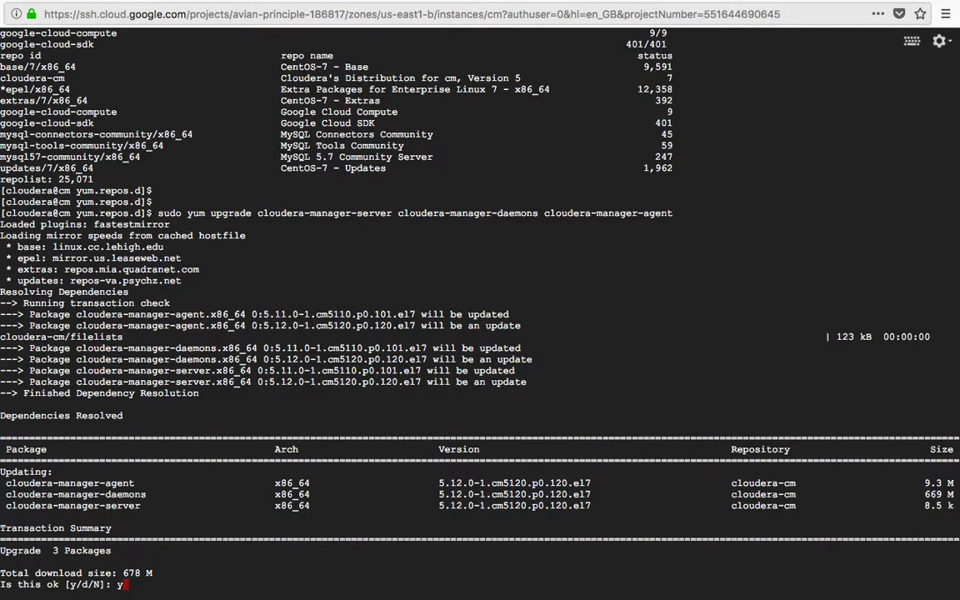
{"action": "key", "text": "Return"}
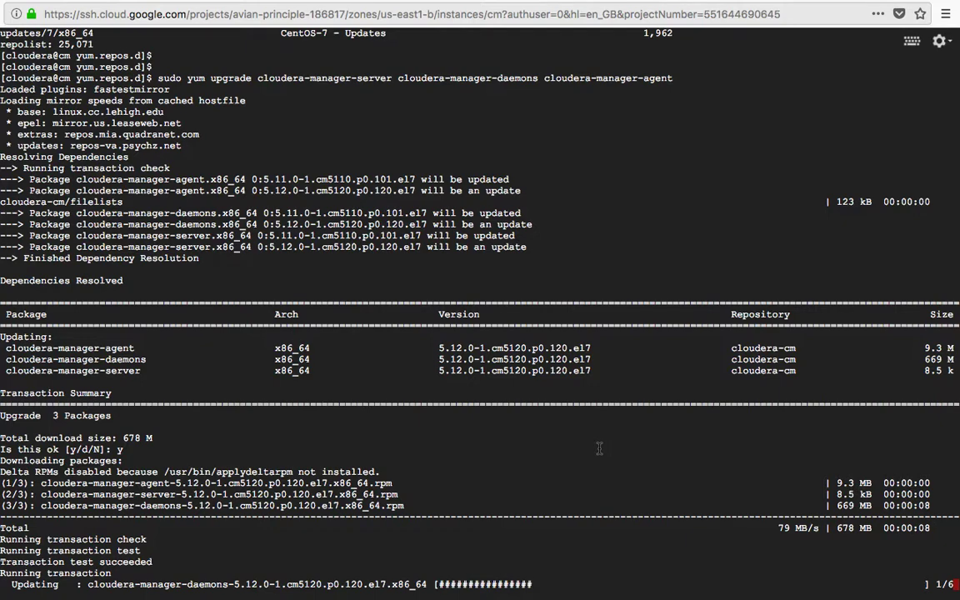
{"action": "key", "text": "ctrl+Up"}
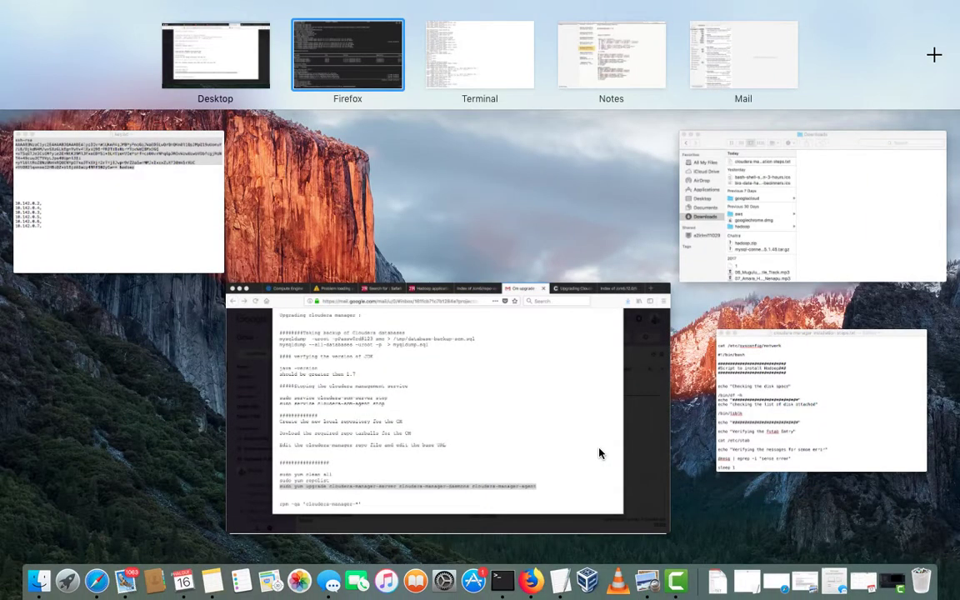
{"action": "left_click", "coordinate": [351, 66]}
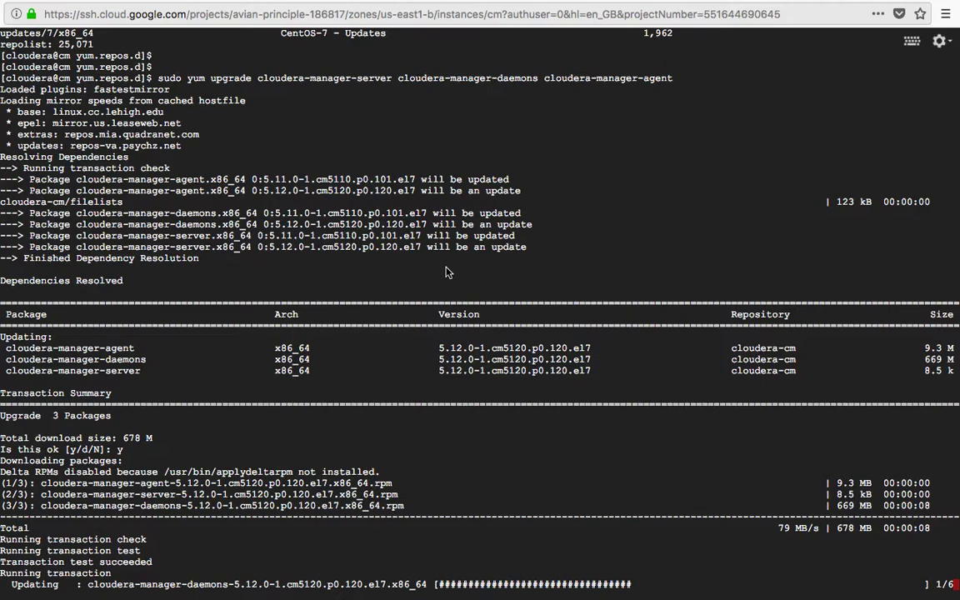
{"action": "key", "text": "ctrl+Up"}
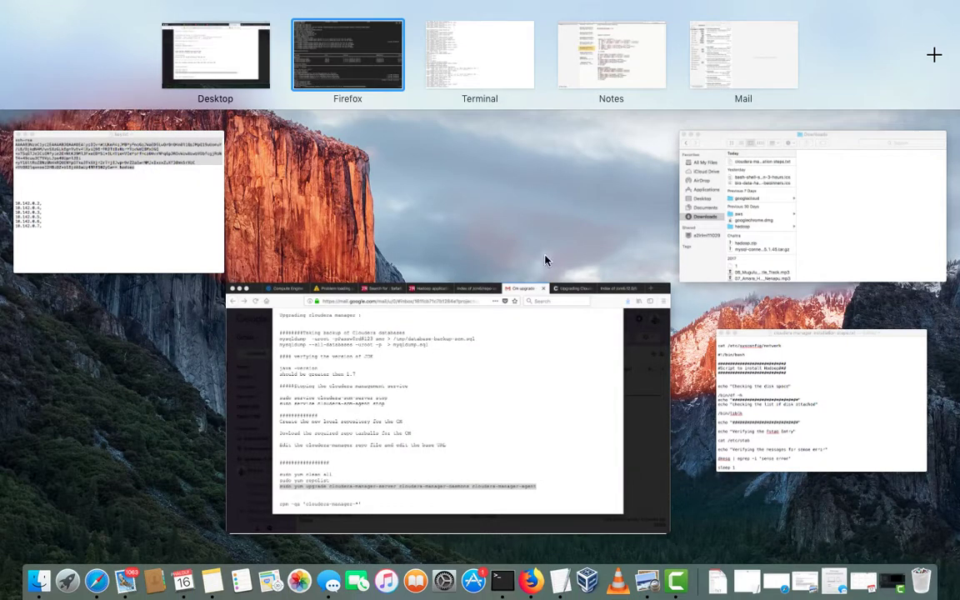
Switch to the Upgrading Cloudera documentation tab and scroll through the upgrade page
{"action": "left_click", "coordinate": [530, 580]}
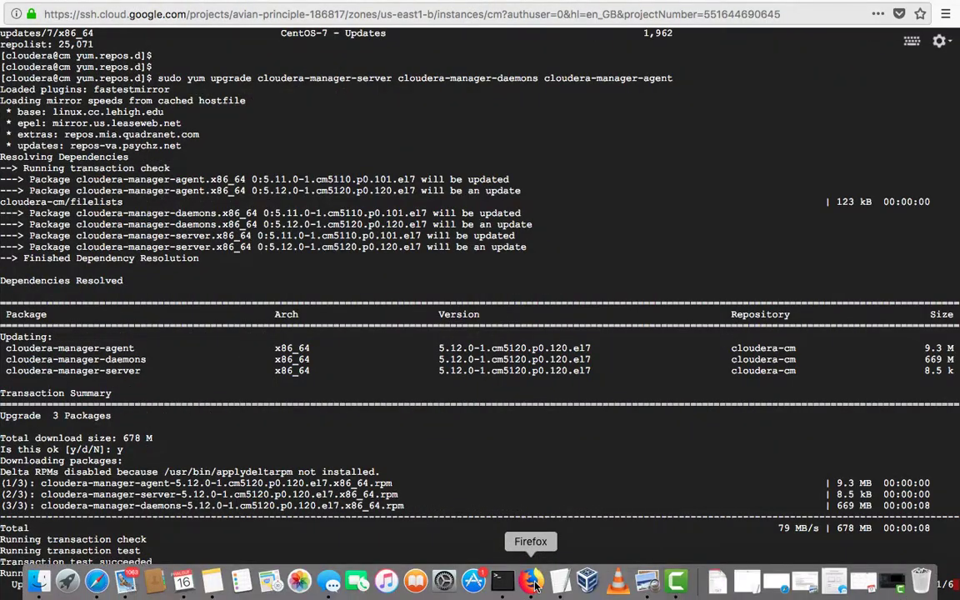
{"action": "left_click", "coordinate": [533, 581]}
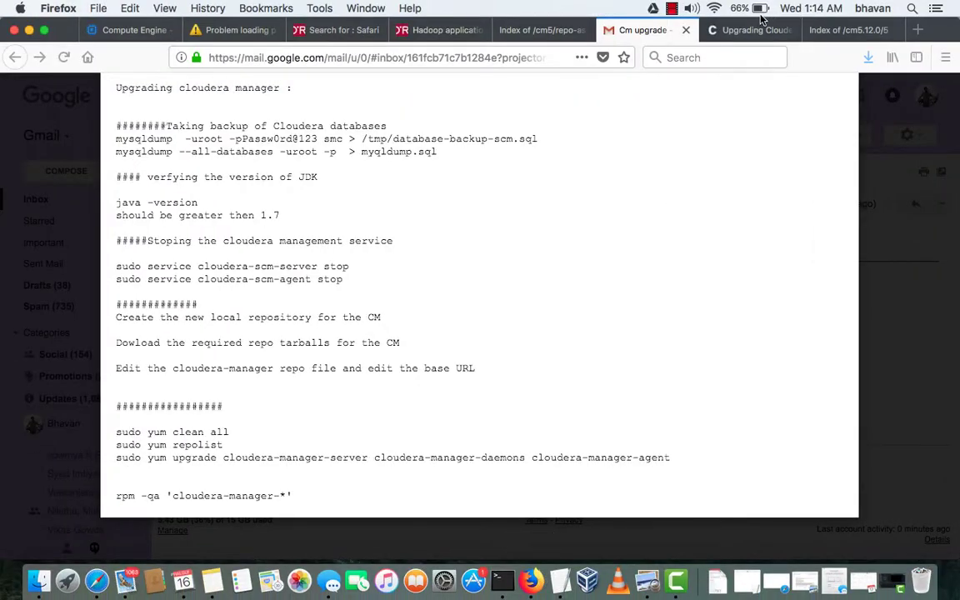
{"action": "left_click", "coordinate": [754, 30]}
{"action": "scroll", "coordinate": [639, 283], "scroll_direction": "down", "scroll_amount": 5}
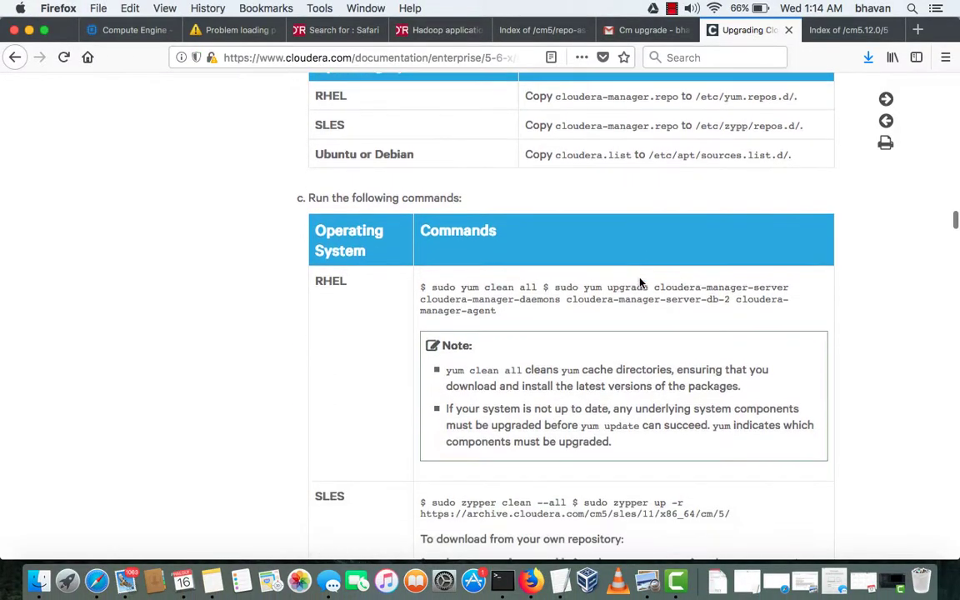
{"action": "scroll", "coordinate": [639, 283], "scroll_direction": "down", "scroll_amount": 2}
{"action": "scroll", "coordinate": [639, 284], "scroll_direction": "down", "scroll_amount": 3}
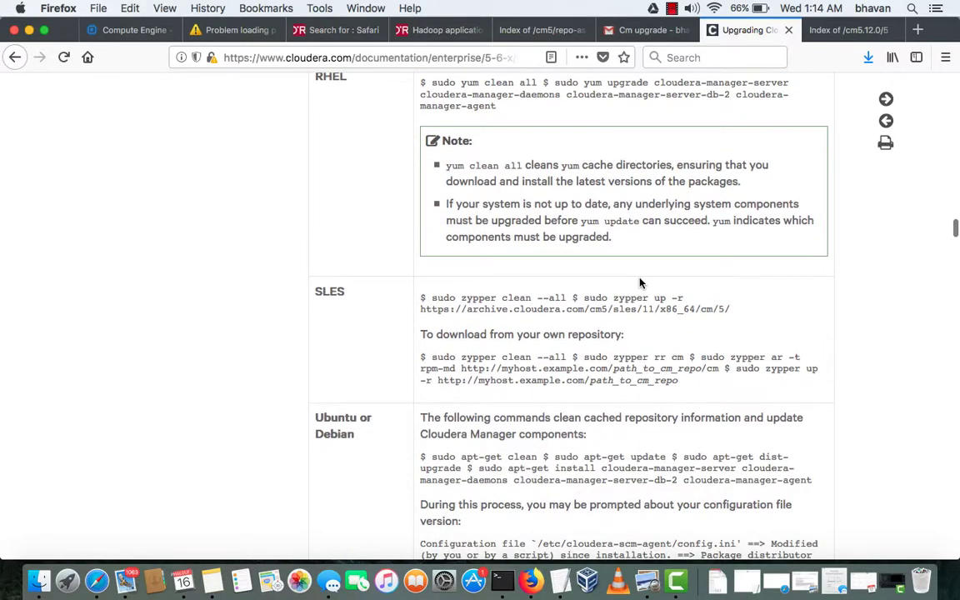
{"action": "scroll", "coordinate": [640, 283], "scroll_direction": "up", "scroll_amount": 10}
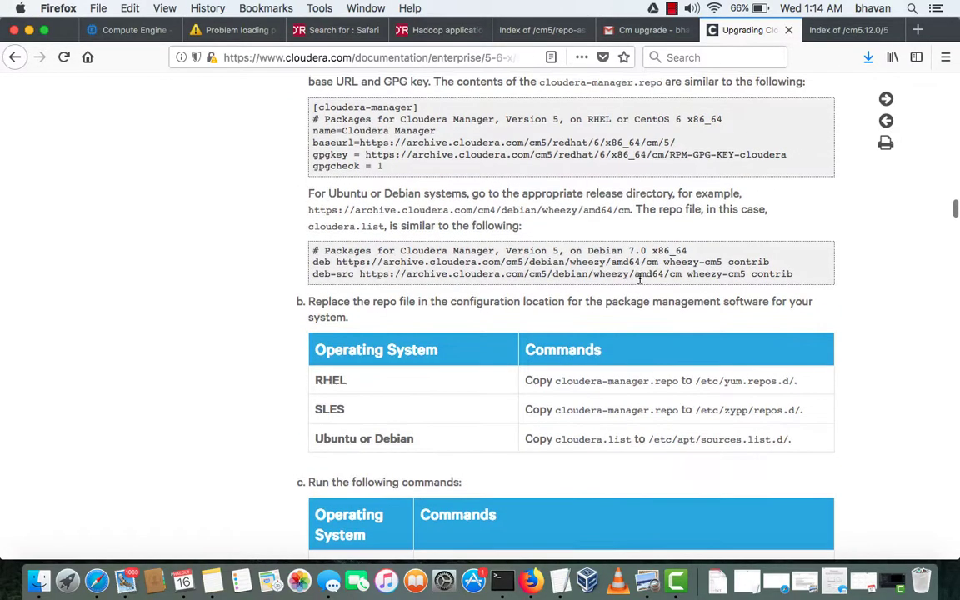
{"action": "scroll", "coordinate": [639, 282], "scroll_direction": "up", "scroll_amount": 12}
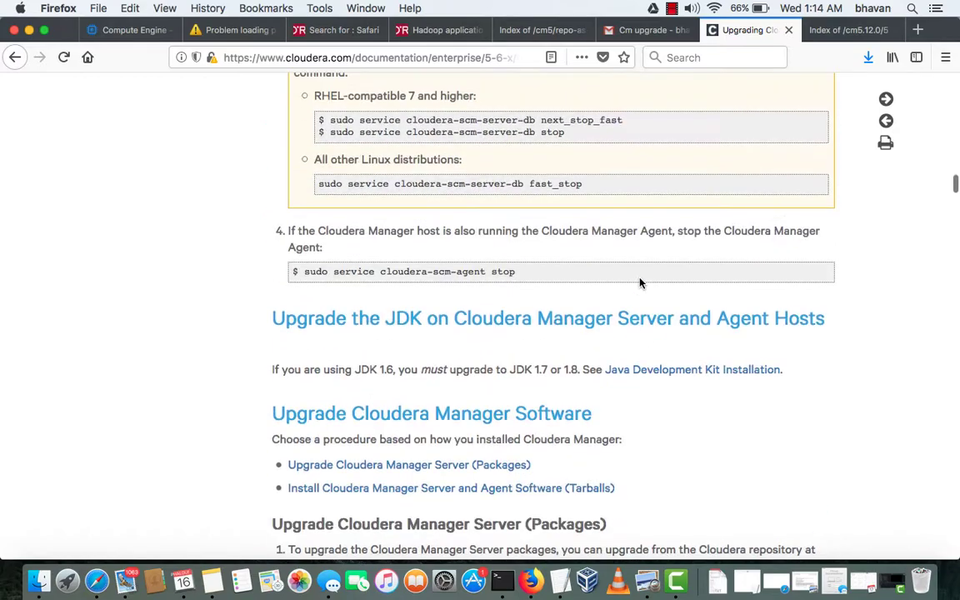
{"action": "scroll", "coordinate": [640, 283], "scroll_direction": "up", "scroll_amount": 8}
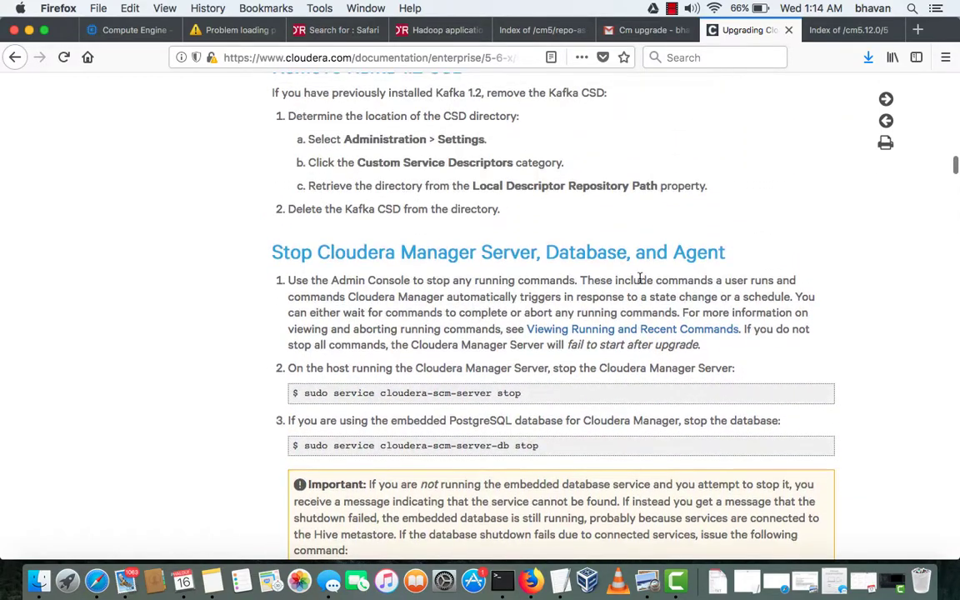
{"action": "scroll", "coordinate": [639, 278], "scroll_direction": "up", "scroll_amount": 15}
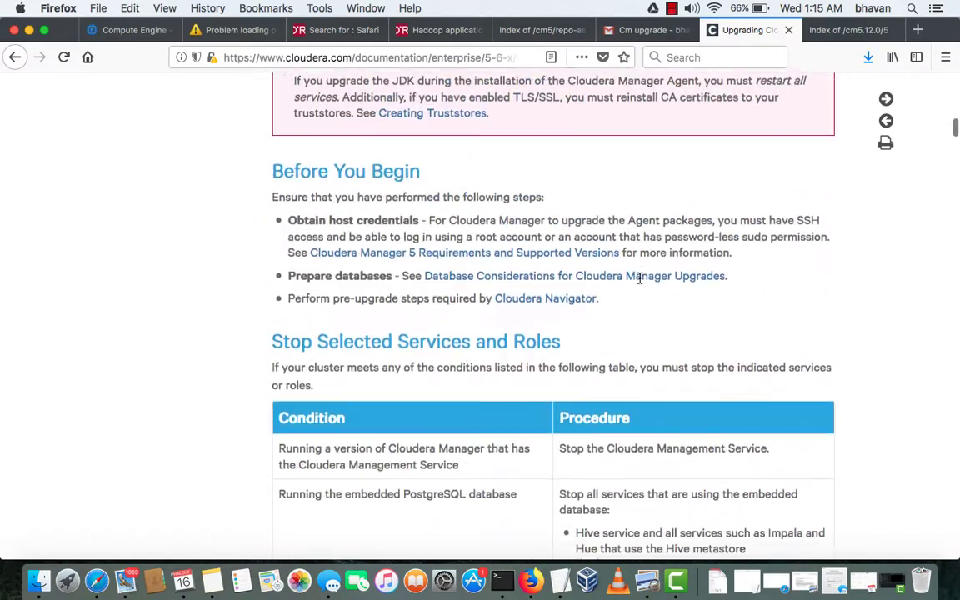
Scroll to step c's RHEL commands and select the cloudera-manager-server-db-2 and agent package names
{"action": "scroll", "coordinate": [640, 280], "scroll_direction": "down", "scroll_amount": 20}
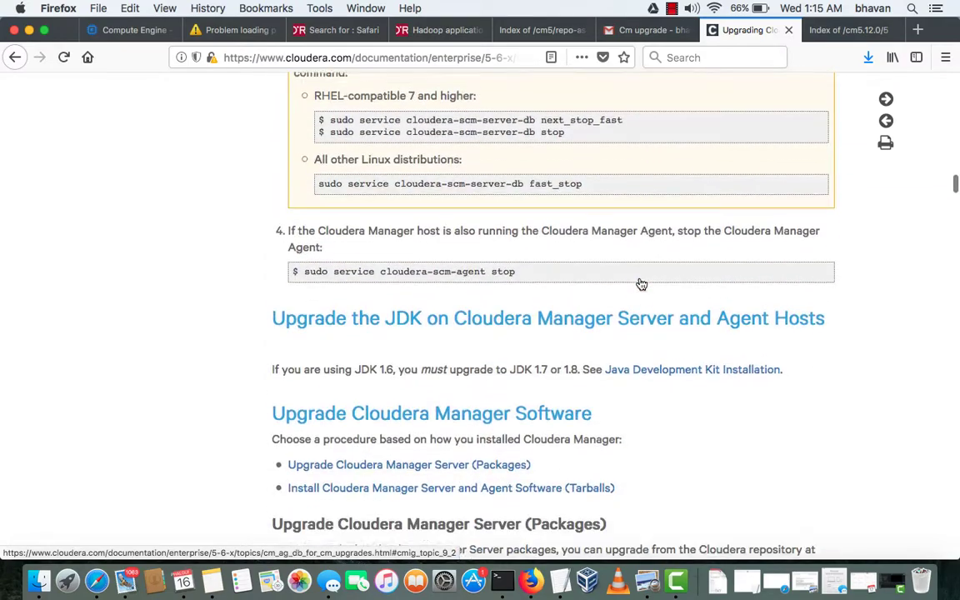
{"action": "scroll", "coordinate": [641, 284], "scroll_direction": "down", "scroll_amount": 4}
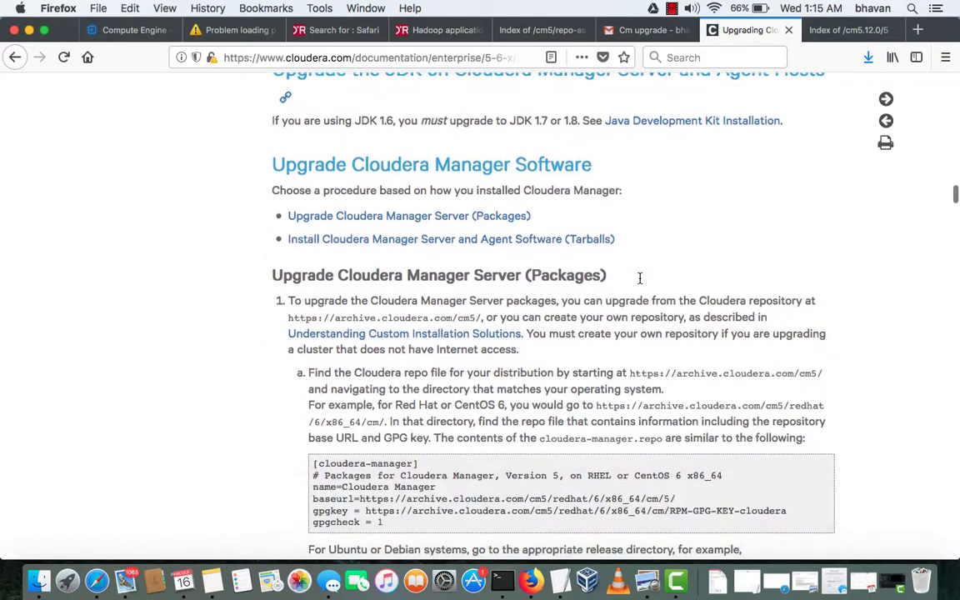
{"action": "scroll", "coordinate": [640, 278], "scroll_direction": "down", "scroll_amount": 9}
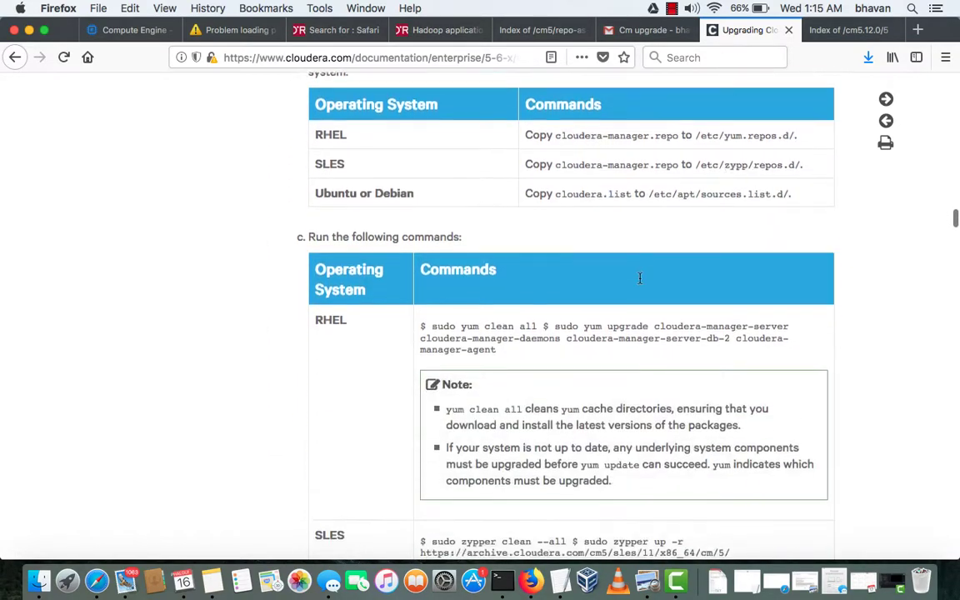
{"action": "scroll", "coordinate": [640, 278], "scroll_direction": "down", "scroll_amount": 1}
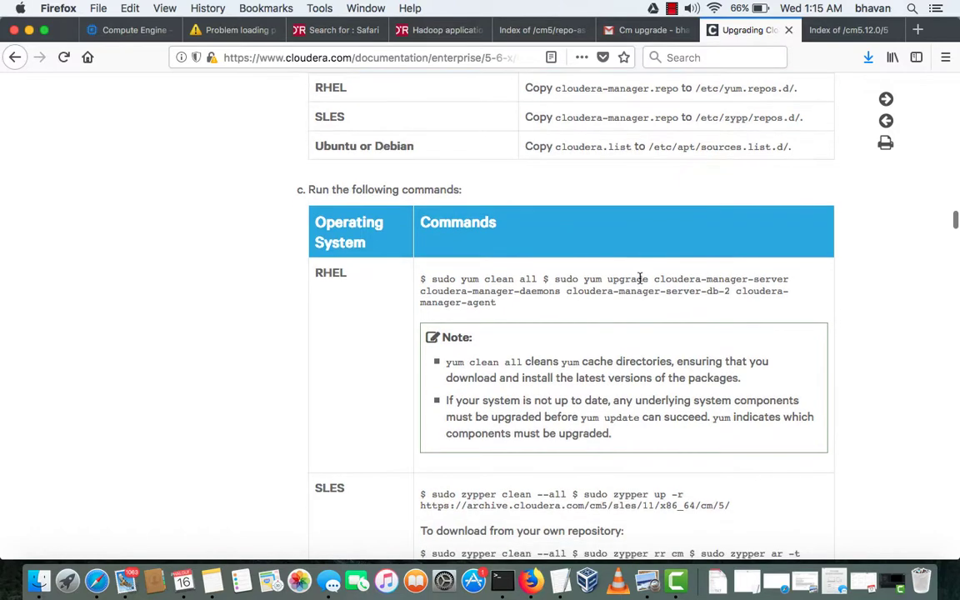
{"action": "double_click", "coordinate": [583, 291]}
{"action": "left_click", "coordinate": [626, 291]}
{"action": "left_click_drag", "start_coordinate": [566, 290], "coordinate": [732, 290]}
{"action": "key", "text": "ctrl+Up"}
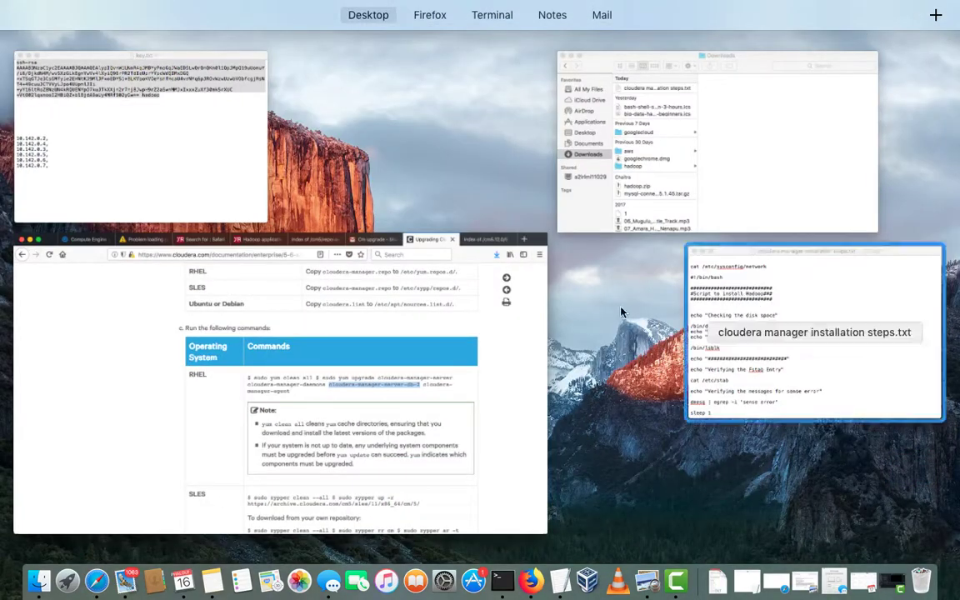
Go from the documentation back to the full-screen SSH terminal showing the completed 5.12.0 upgrade
{"action": "left_click", "coordinate": [454, 372]}
{"action": "key", "text": "ctrl+Up"}
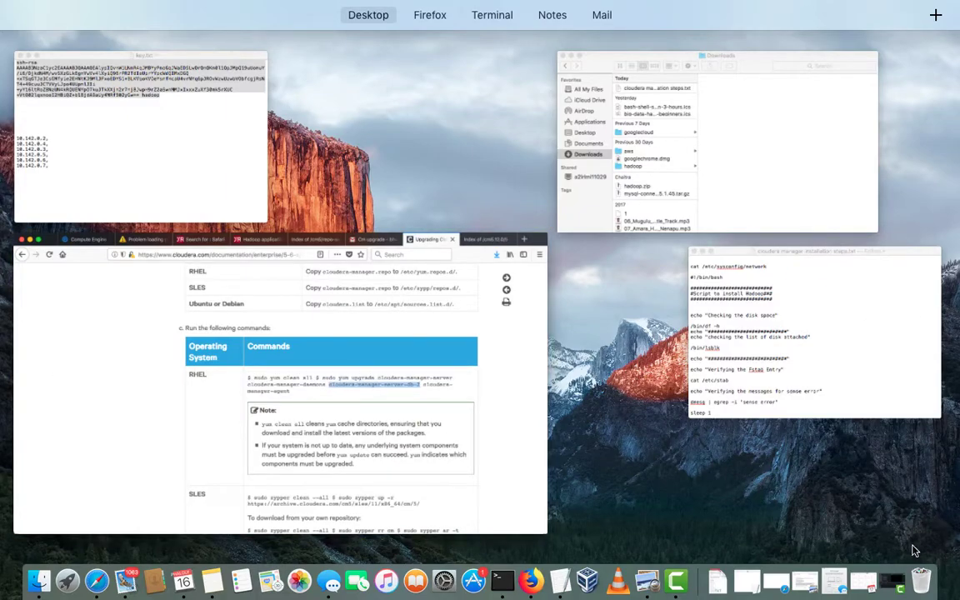
{"action": "left_click", "coordinate": [586, 436]}
{"action": "key", "text": "ctrl+Up"}
{"action": "mouse_move", "coordinate": [379, 64]}
{"action": "left_click", "coordinate": [274, 63]}
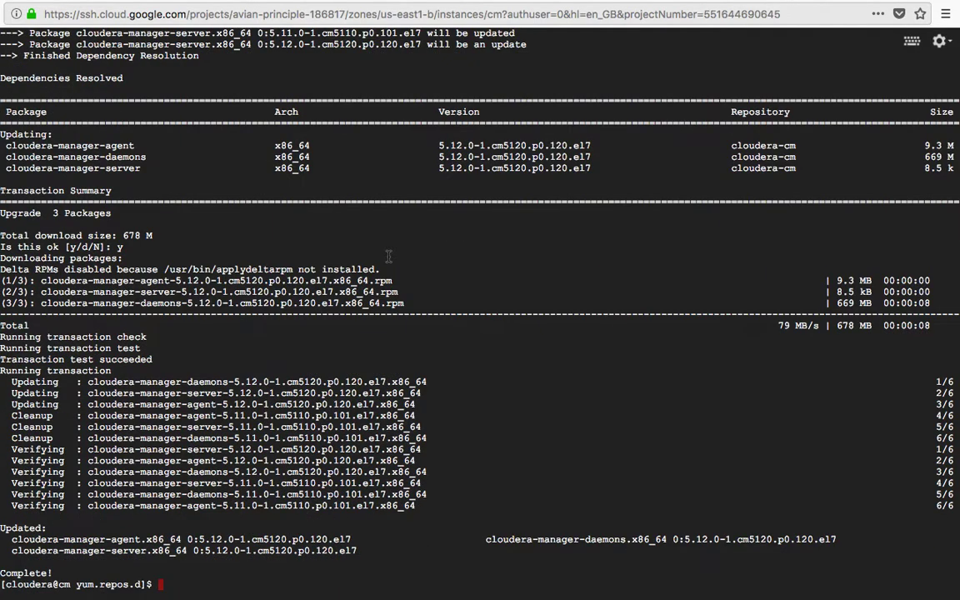
{"action": "key", "text": "ctrl+Up"}
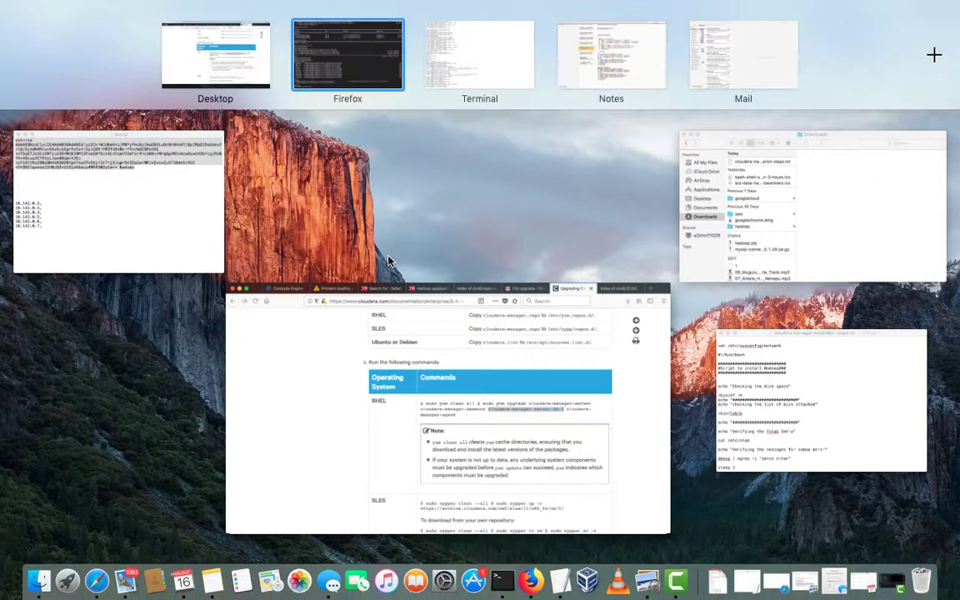
{"action": "left_click", "coordinate": [319, 56]}
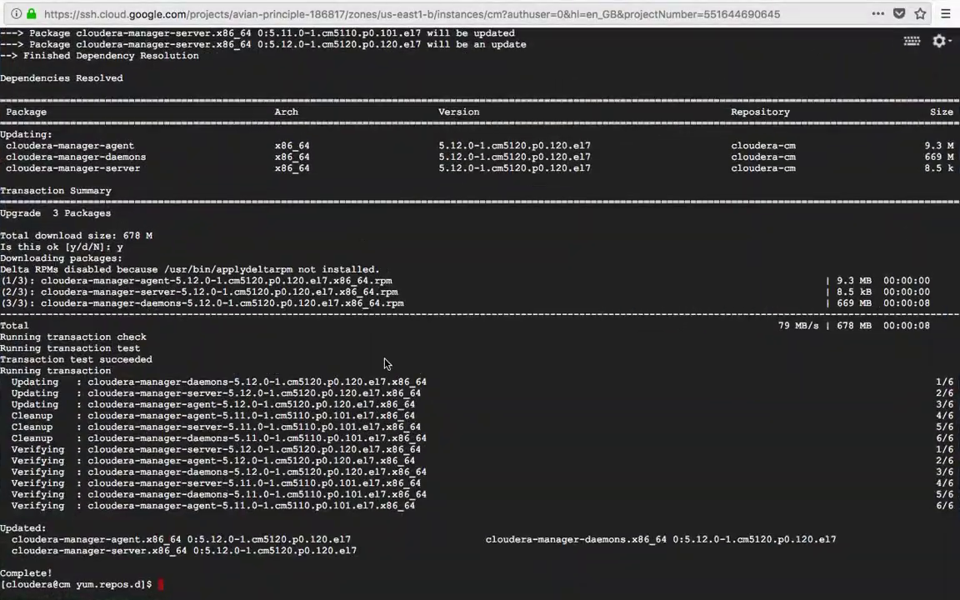
Start the Cloudera Manager server with 'sudo service cloudera-scm-server start'
{"action": "type", "text": "sudo service "}
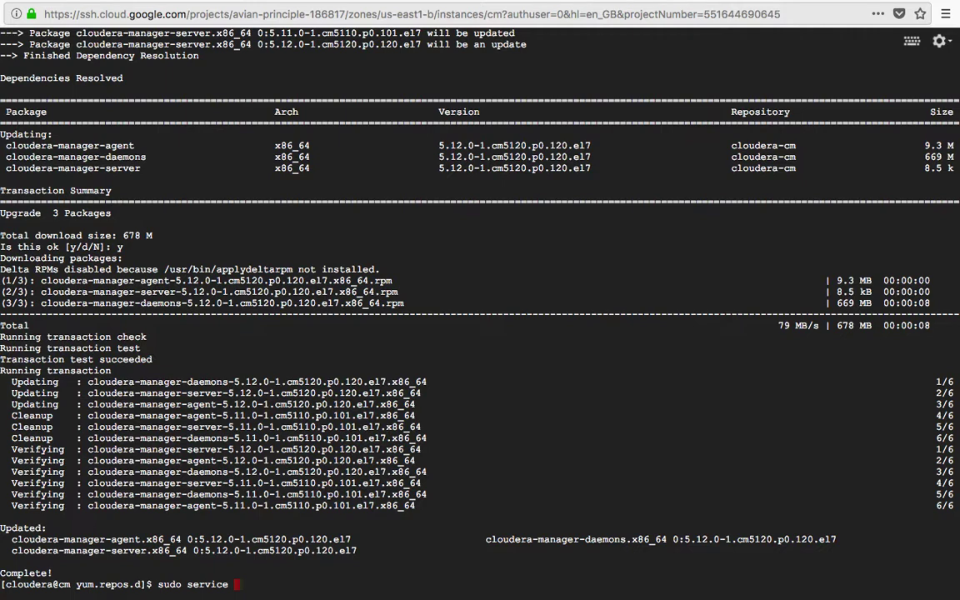
{"action": "type", "text": "cloudera-ma"}
{"action": "key", "text": "BackSpace"}
{"action": "key", "text": "BackSpace"}
{"action": "type", "text": "scm-server start"}
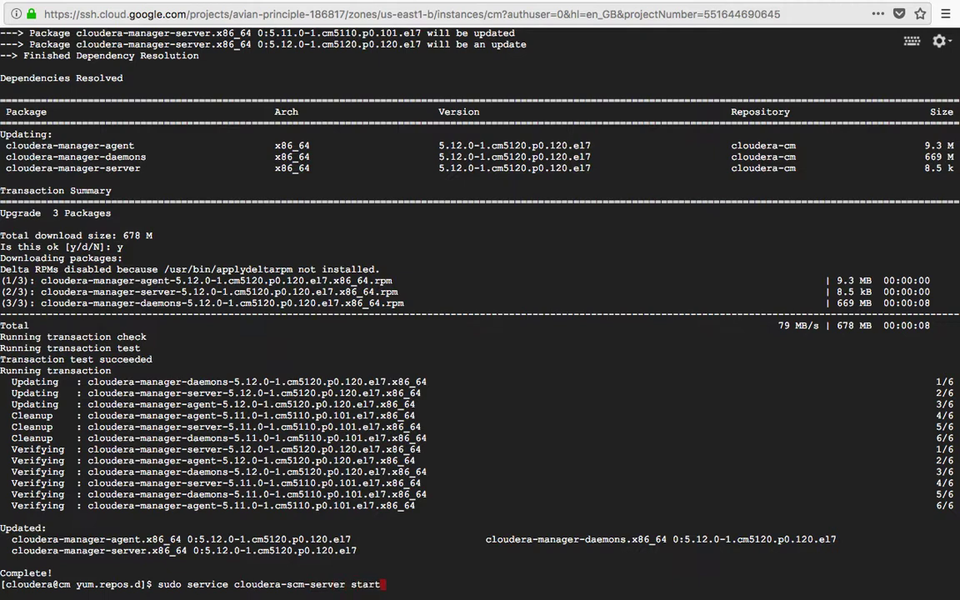
{"action": "key", "text": "Return"}
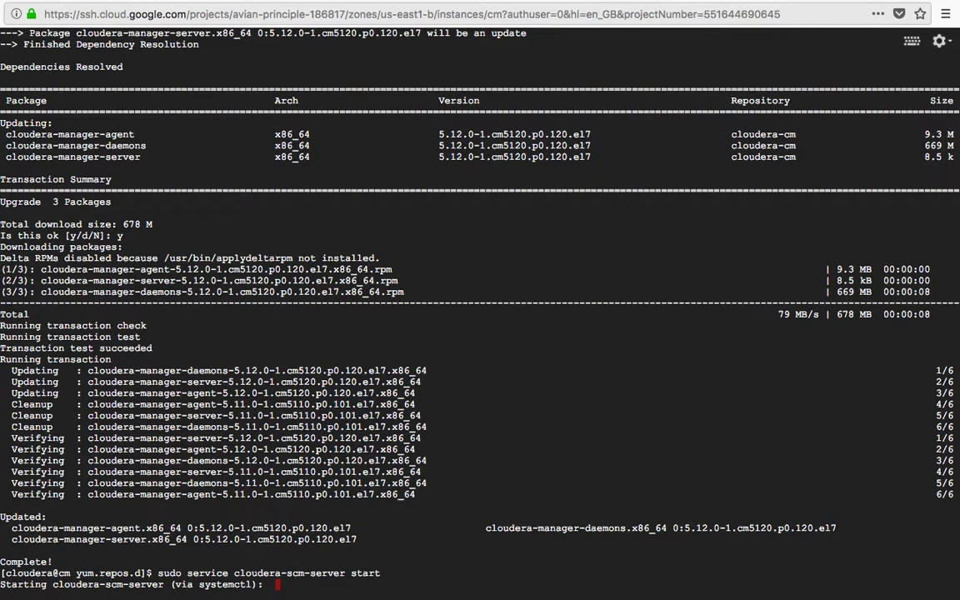
Start the cloudera-scm-agent service, then run ifconfig to list the network interfaces
{"action": "key", "text": "Up"}
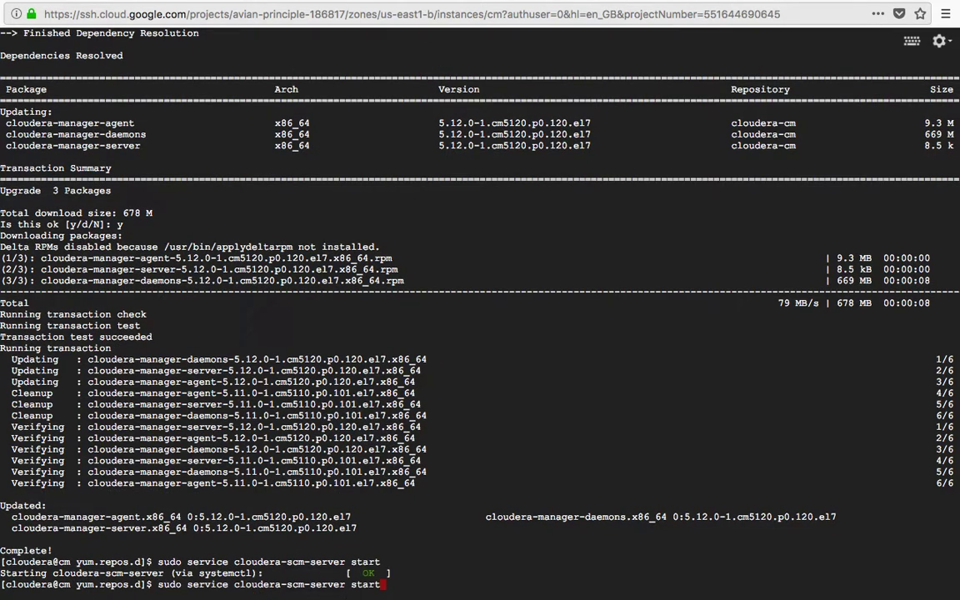
{"action": "key", "text": "BackSpace"}
{"action": "key", "text": "BackSpace"}
{"action": "key", "text": "BackSpace"}
{"action": "key", "text": "BackSpace"}
{"action": "key", "text": "BackSpace"}
{"action": "key", "text": "BackSpace"}
{"action": "key", "text": "BackSpace"}
{"action": "key", "text": "BackSpace"}
{"action": "key", "text": "BackSpace"}
{"action": "key", "text": "BackSpace"}
{"action": "key", "text": "BackSpace"}
{"action": "key", "text": "BackSpace"}
{"action": "type", "text": "agent start"}
{"action": "key", "text": "Return"}
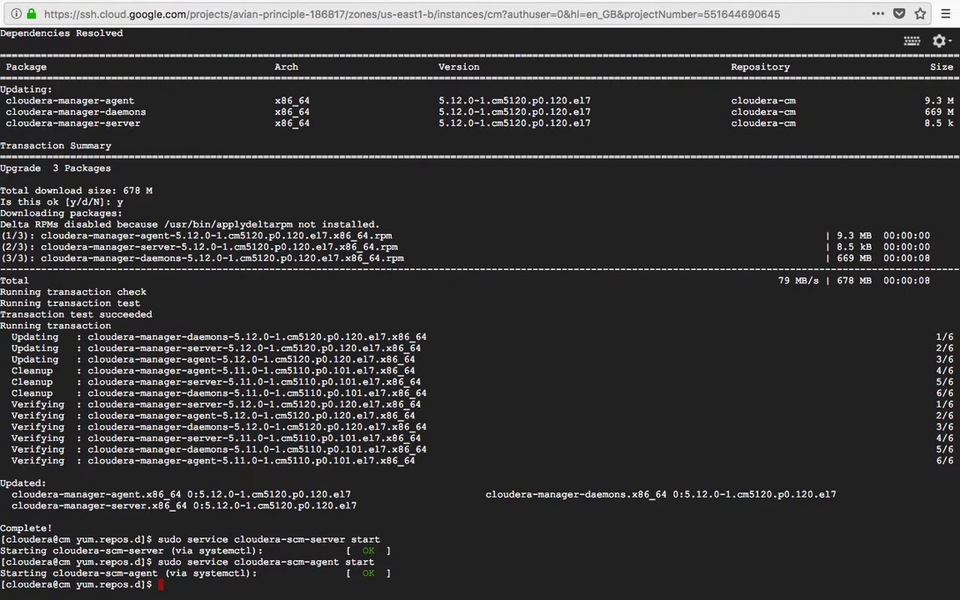
{"action": "type", "text": "ifconfig"}
{"action": "key", "text": "Return"}
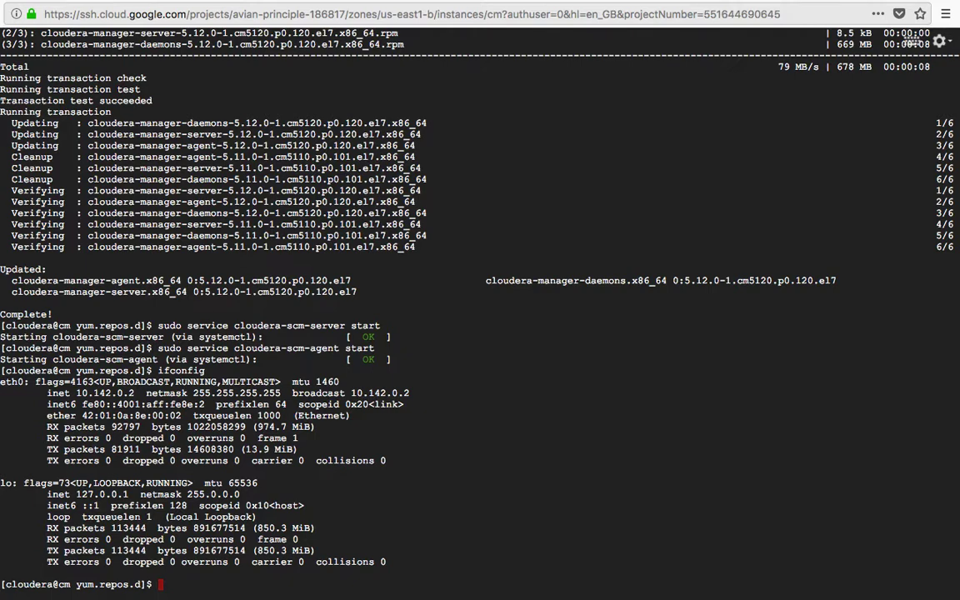
Test port 7180 with 'telnet 10.142.0.2 7180'; the connection is refused
{"action": "type", "text": "telnet 10,"}
{"action": "key", "text": "BackSpace"}
{"action": "type", "text": ".142.0.2 "}
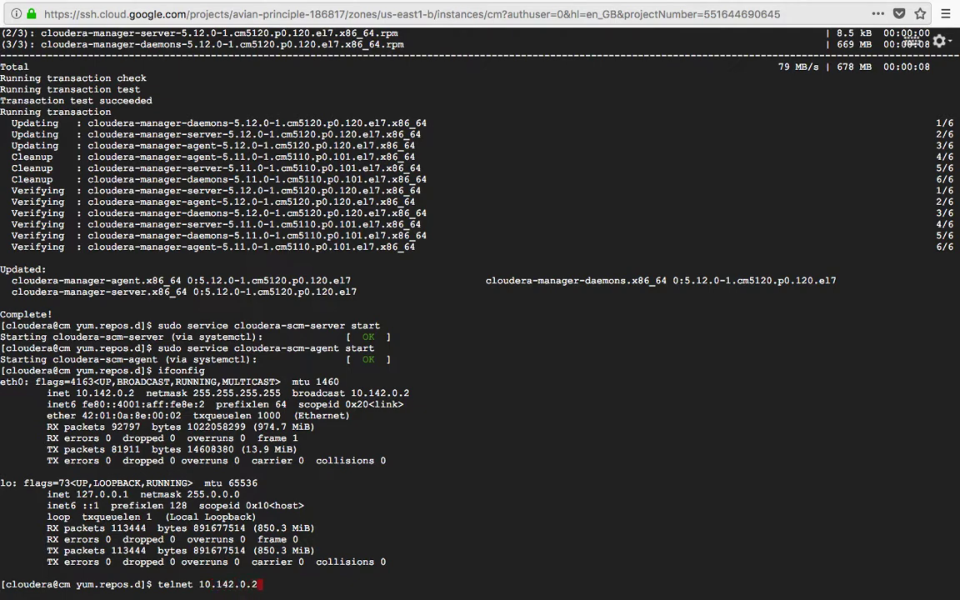
{"action": "type", "text": "7180"}
{"action": "key", "text": "Return"}
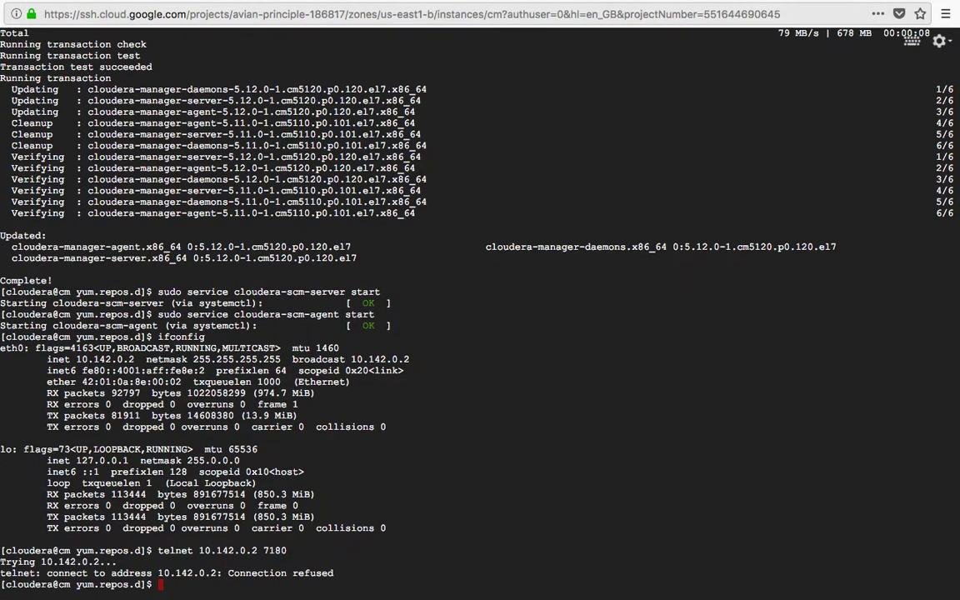
Log in to MySQL as root with 'mysql -uroot -p'
{"action": "type", "text": "mysql -uroot -p"}
{"action": "key", "text": "Return"}
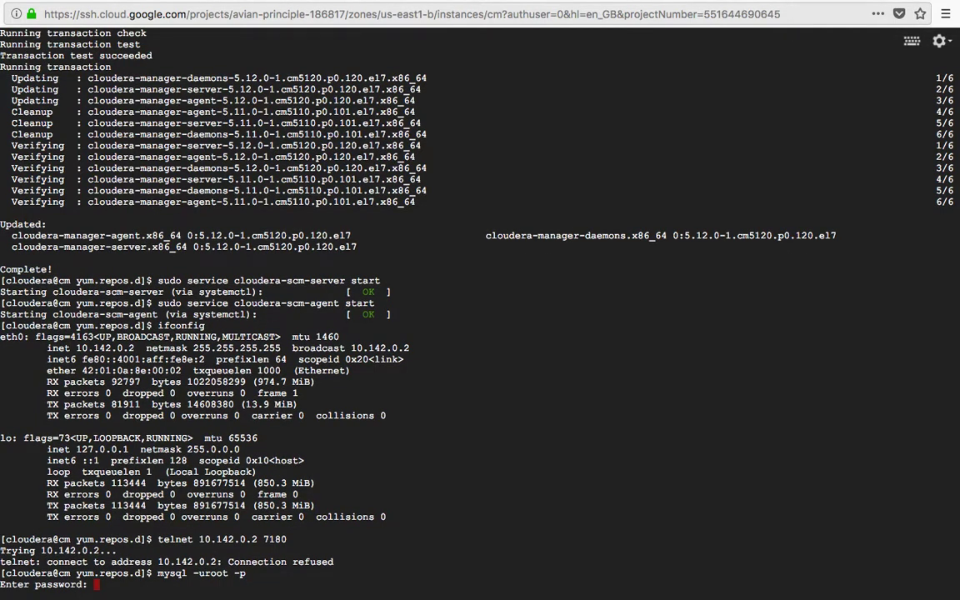
{"action": "key", "text": "Return"}
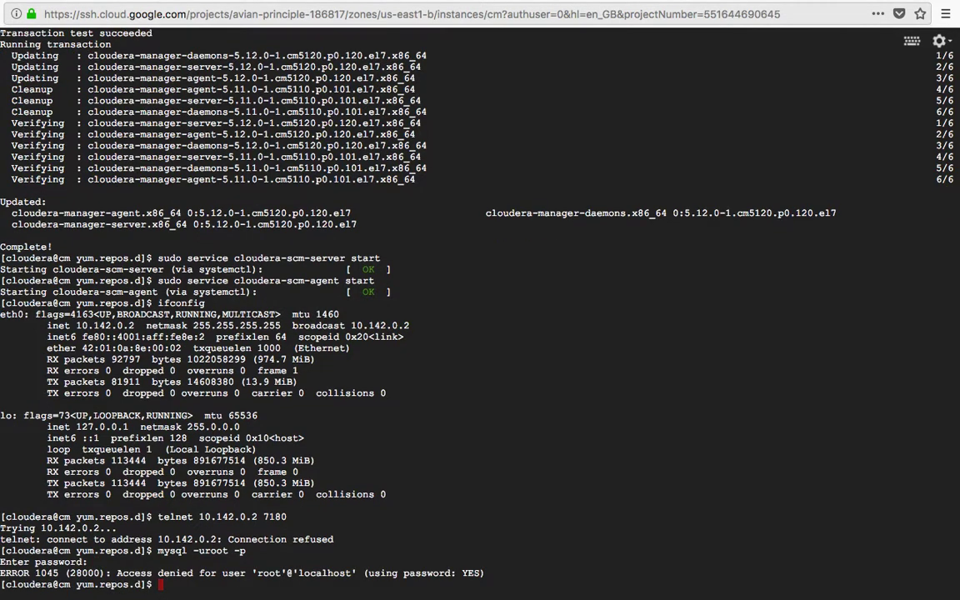
{"action": "key", "text": "Up"}
{"action": "key", "text": "Return"}
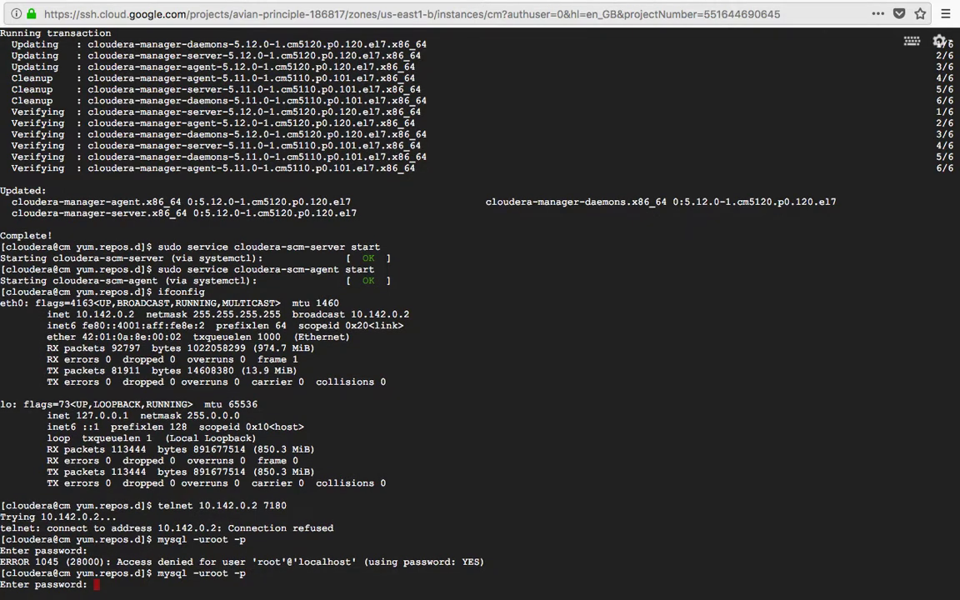
{"action": "key", "text": "Return"}
Switch to the scm database and list its tables
{"action": "type", "text": "sue"}
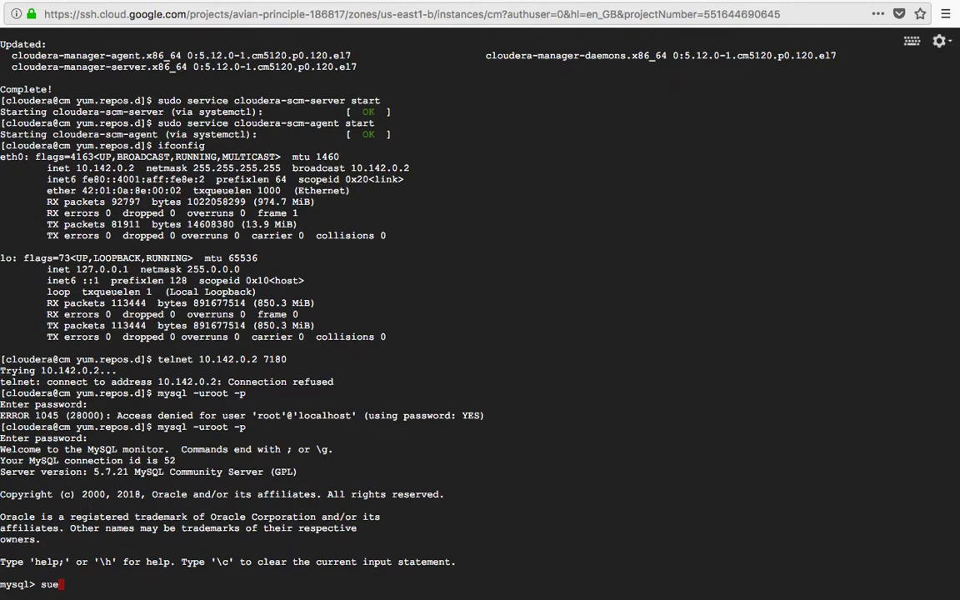
{"action": "type", "text": " scm;"}
{"action": "key", "text": "Return"}
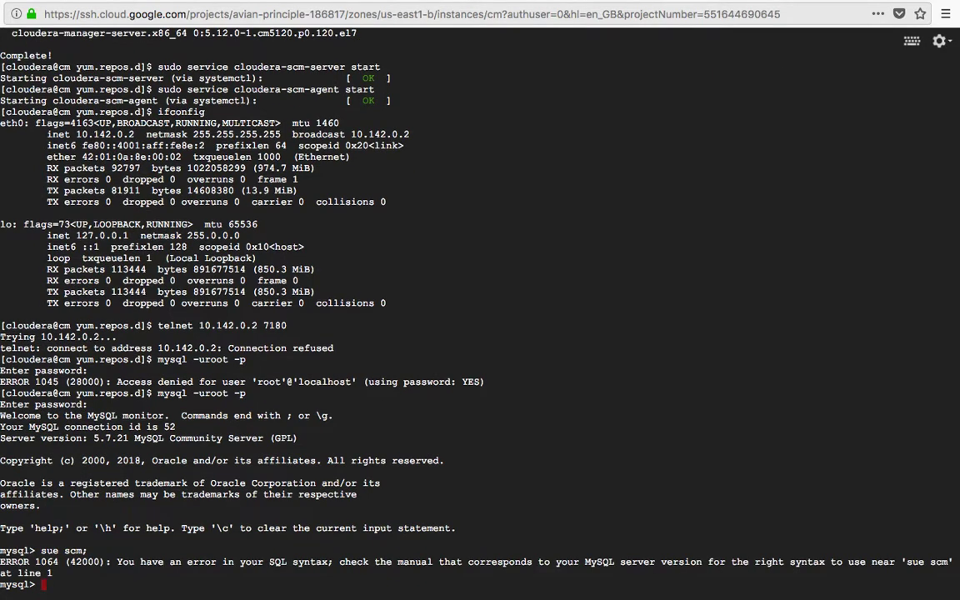
{"action": "type", "text": "use scm;"}
{"action": "key", "text": "Return"}
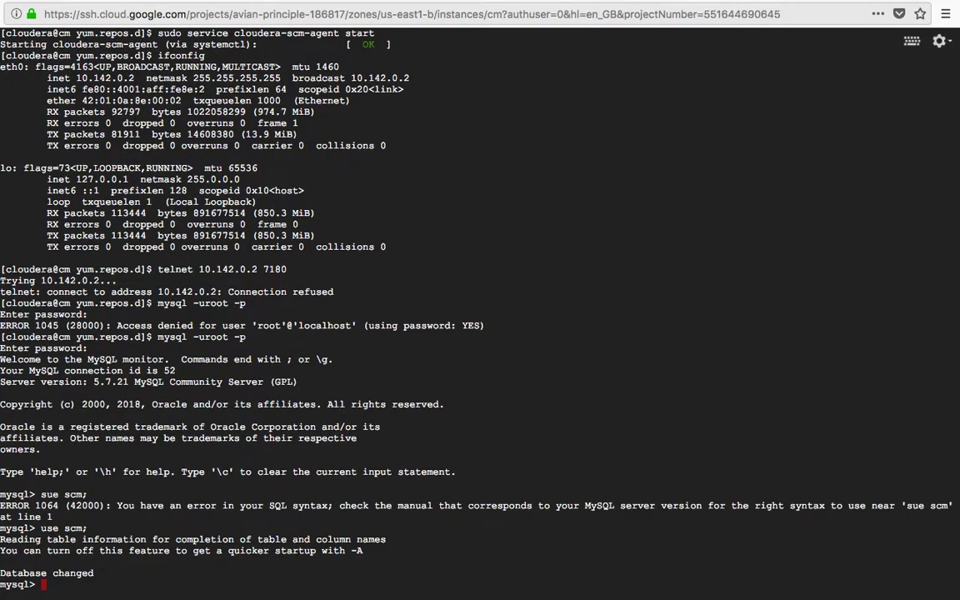
{"action": "type", "text": "show tables;"}
{"action": "key", "text": "Return"}
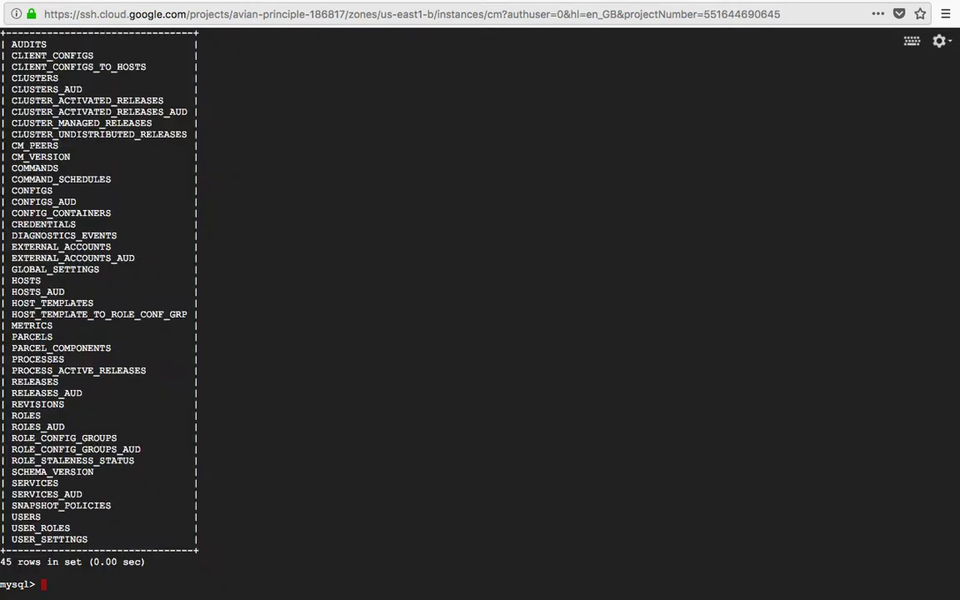
Query 'select * from CM_VERSION;' after the lowercase cm_version attempt fails
{"action": "type", "text": "select * from"}
{"action": "scroll", "coordinate": [90, 283], "scroll_direction": "up", "scroll_amount": 1}
{"action": "scroll", "coordinate": [479, 308], "scroll_direction": "up", "scroll_amount": 10}
{"action": "scroll", "coordinate": [480, 308], "scroll_direction": "down", "scroll_amount": 5}
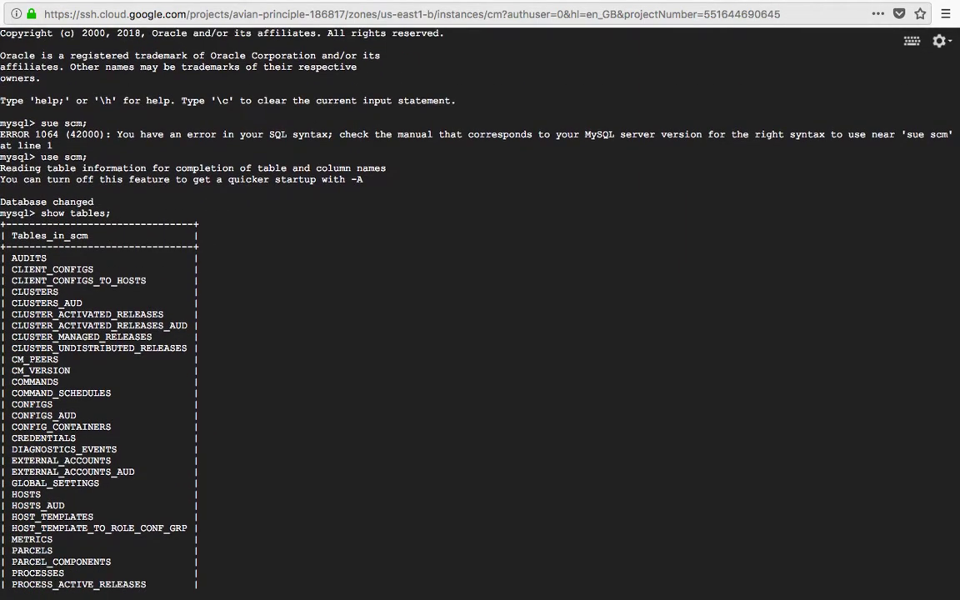
{"action": "scroll", "coordinate": [479, 308], "scroll_direction": "down", "scroll_amount": 4}
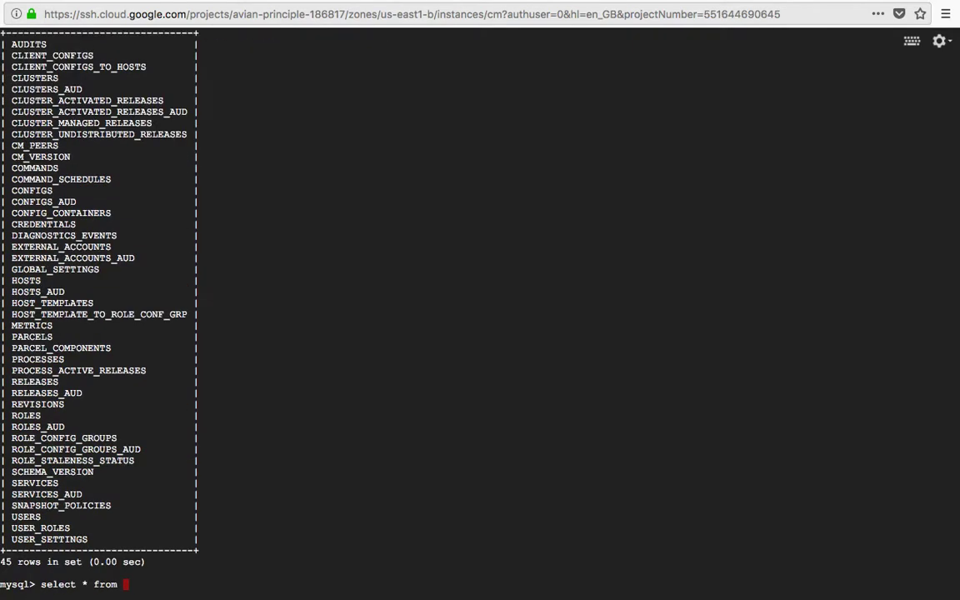
{"action": "type", "text": "cm_version ;"}
{"action": "key", "text": "Return"}
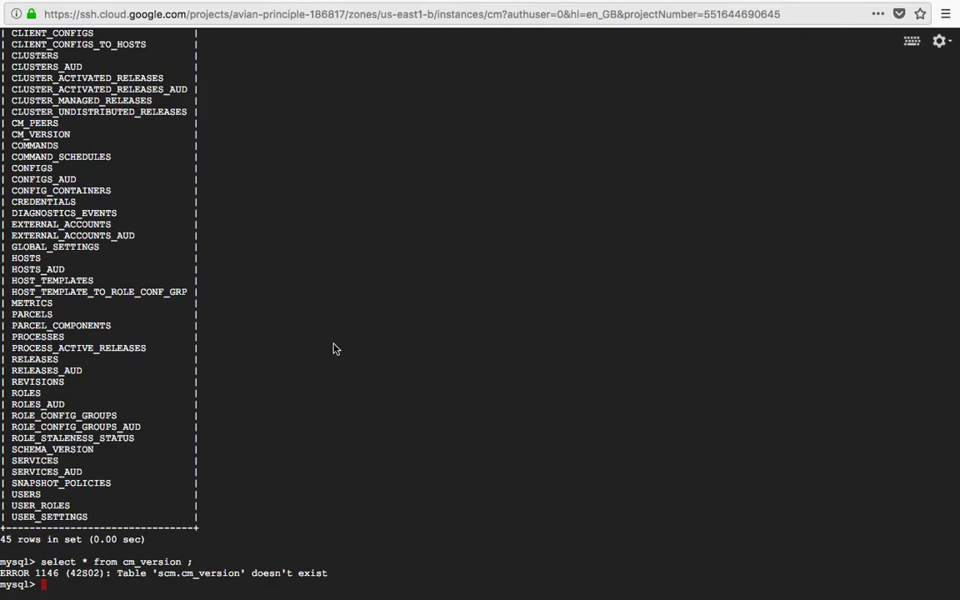
{"action": "double_click", "coordinate": [40, 133]}
{"action": "key", "text": "super+c"}
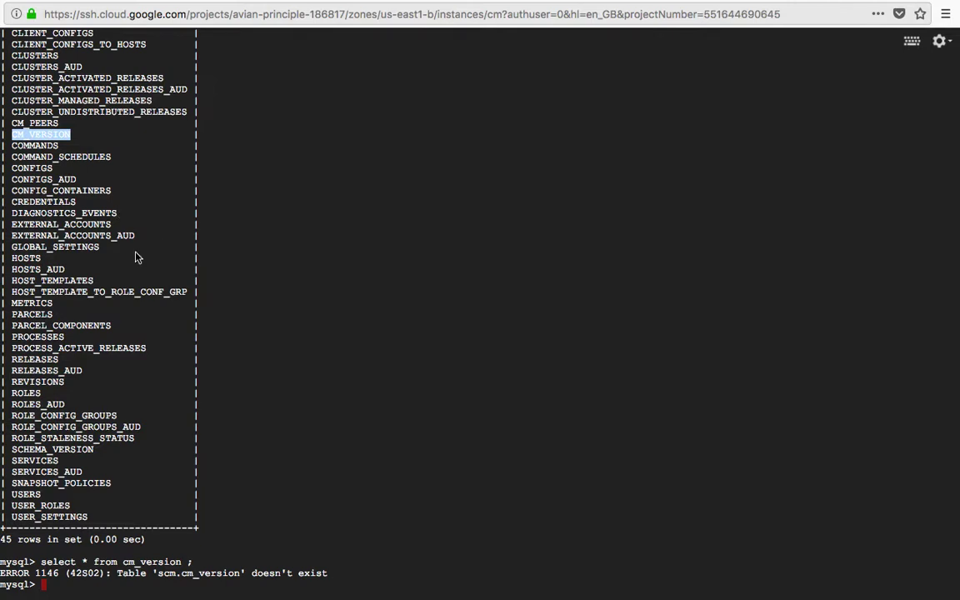
{"action": "type", "text": "select * from"}
{"action": "key", "text": "super+v"}
{"action": "type", "text": ";"}
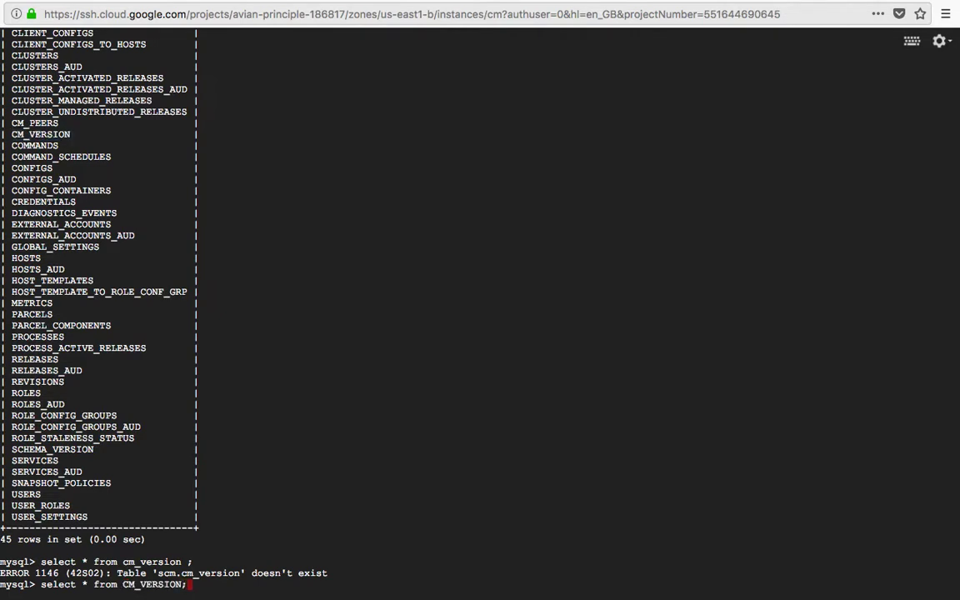
{"action": "key", "text": "Return"}
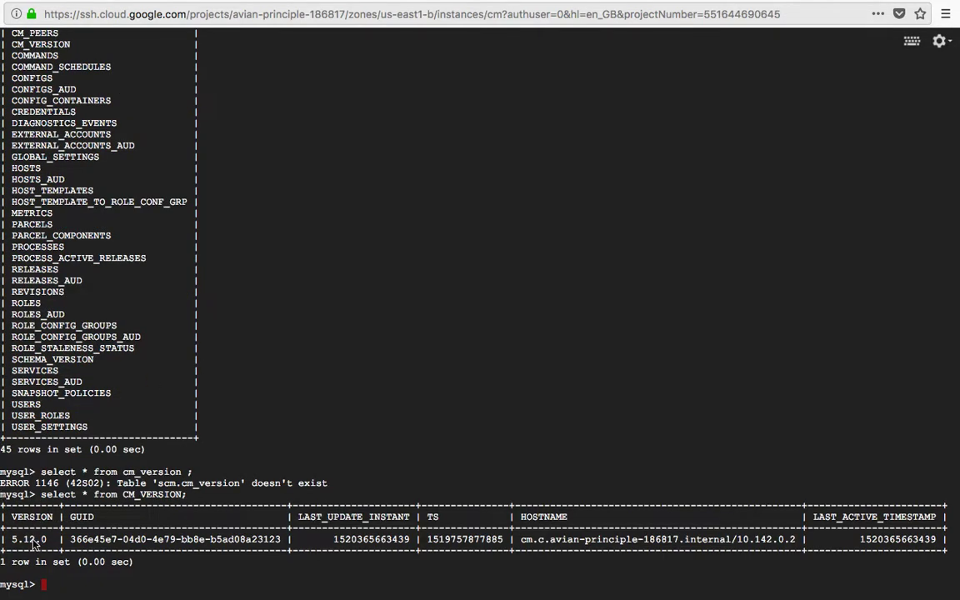
Check the recorded version 5.12.0 in the result row and exit MySQL
{"action": "double_click", "coordinate": [31, 540]}
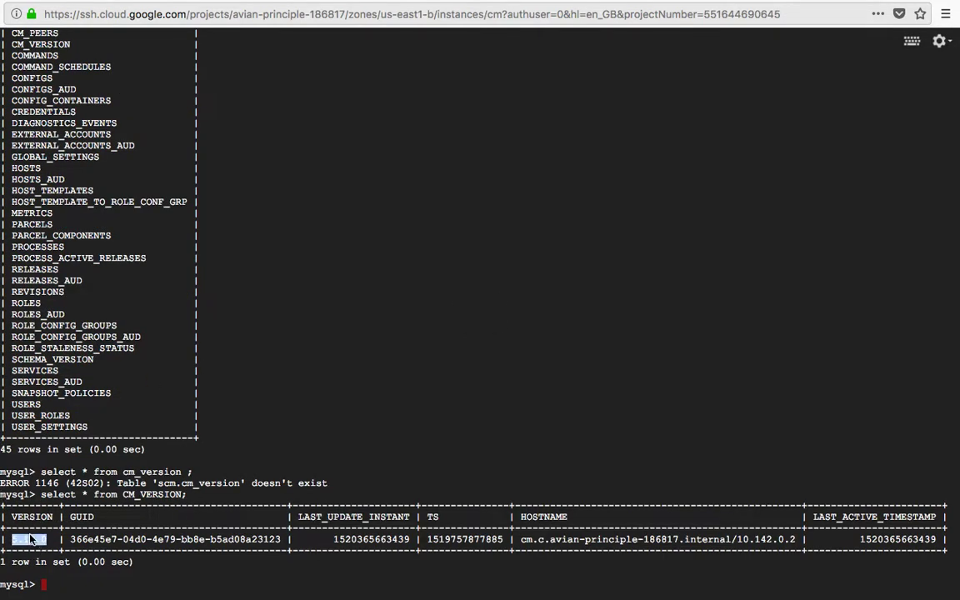
{"action": "double_click", "coordinate": [175, 539]}
{"action": "left_click", "coordinate": [545, 543]}
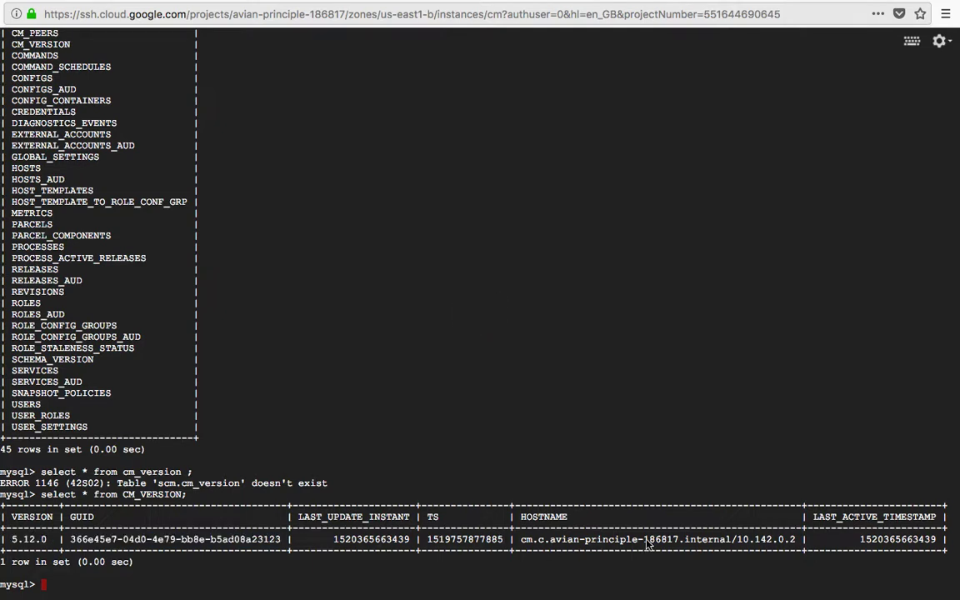
{"action": "type", "text": "exit"}
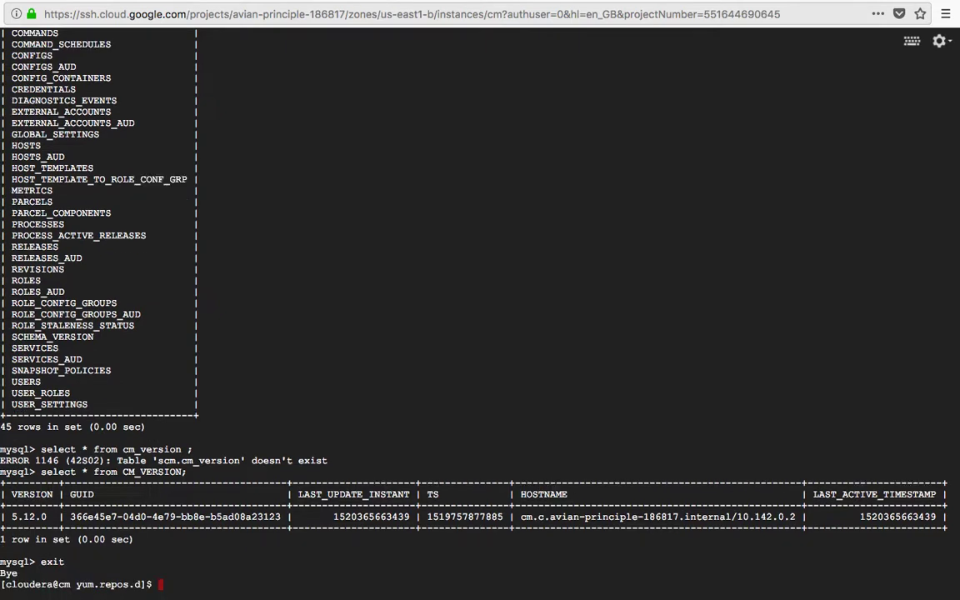
List the yum.repos.d files with 'ls -ltr' and return to the SSH terminal space
{"action": "type", "text": "ls -ltr"}
{"action": "key", "text": "Return"}
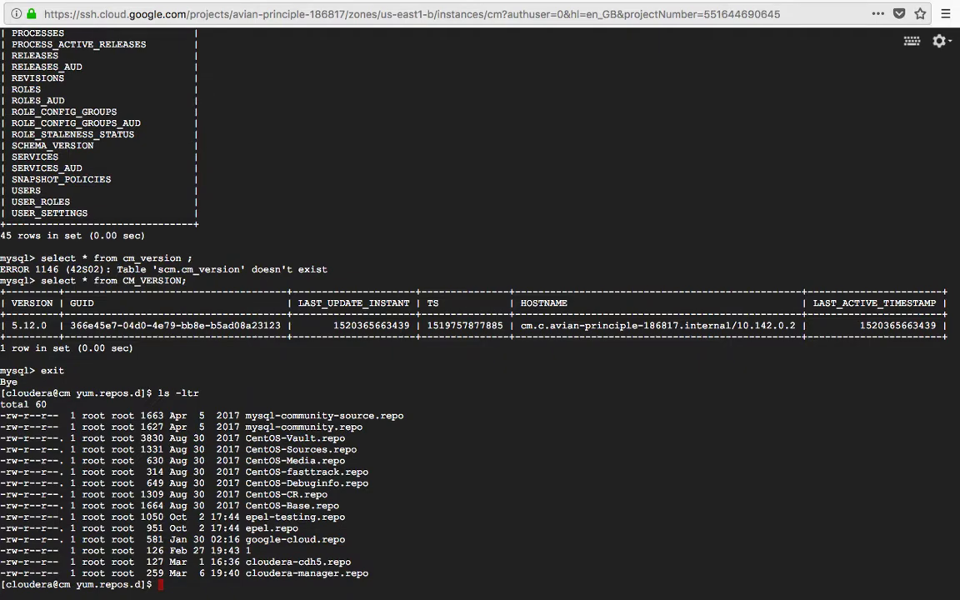
{"action": "key", "text": "ctrl+Up"}
{"action": "left_click", "coordinate": [648, 544]}
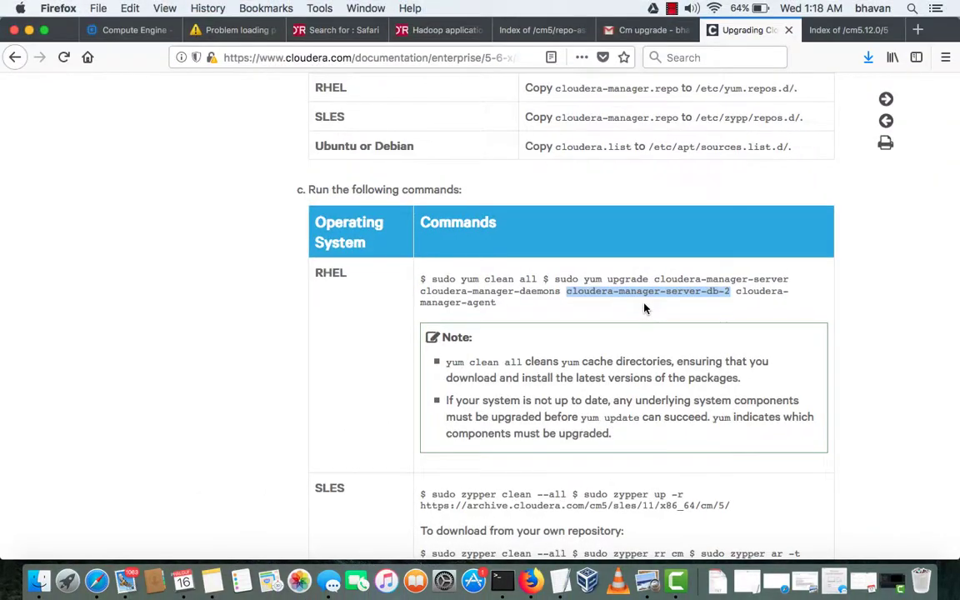
{"action": "key", "text": "ctrl+Up"}
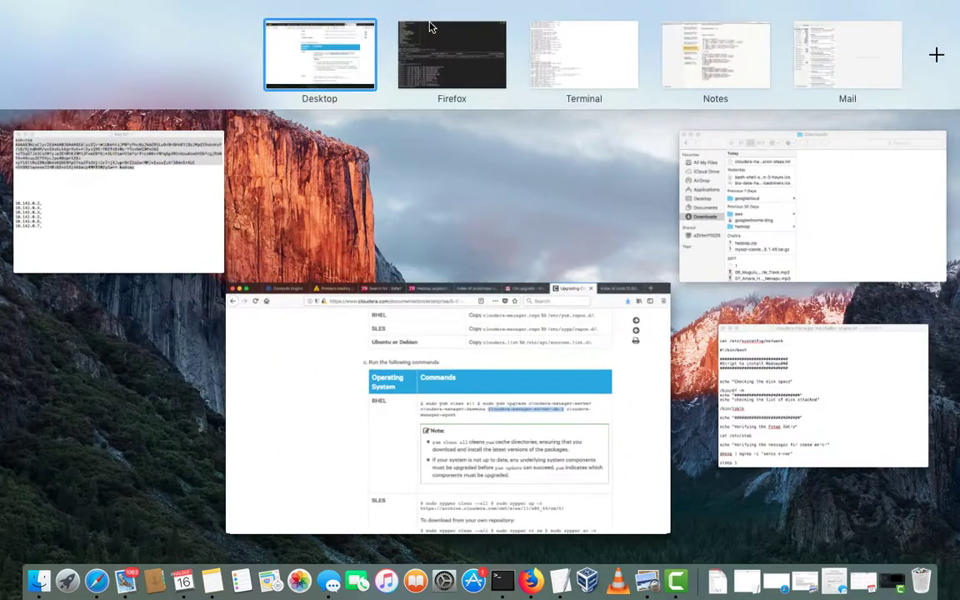
{"action": "left_click", "coordinate": [435, 48]}
Rerun 'telnet 10.142.0.2 7180' several times; port 7180 still refuses connections
{"action": "type", "text": "mysql -uroot -p"}
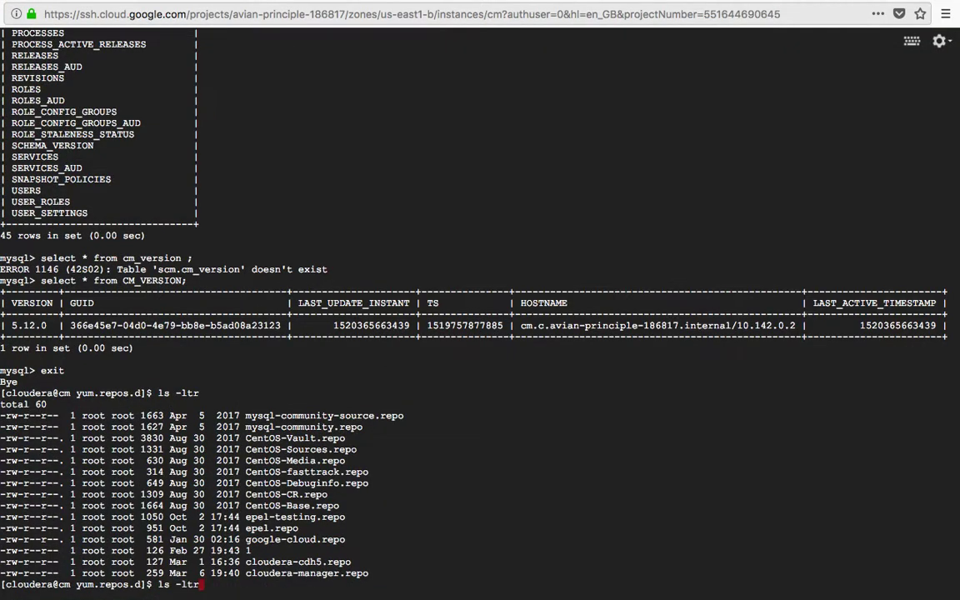
{"action": "key", "text": "Up"}
{"action": "key", "text": "Up"}
{"action": "key", "text": "Up"}
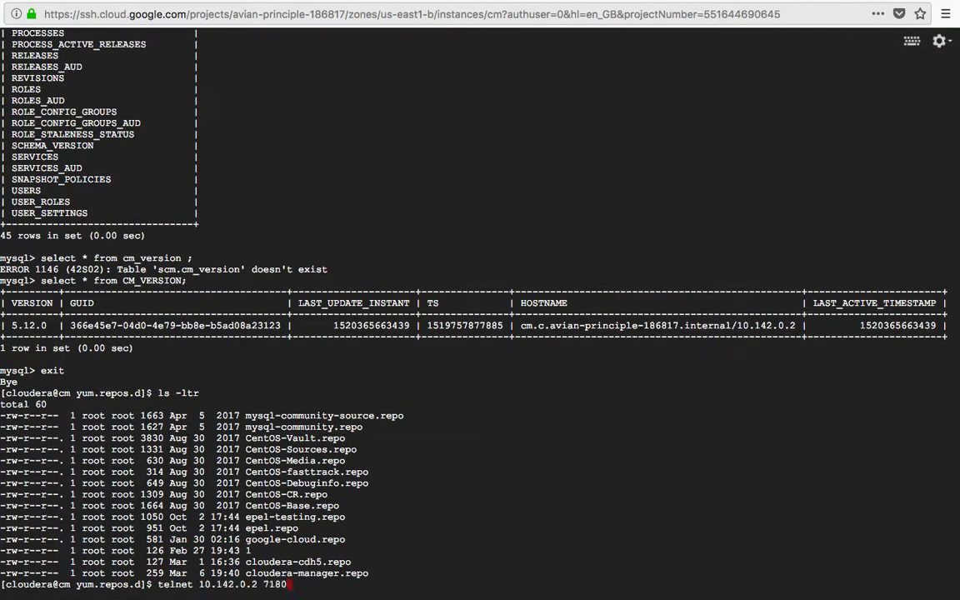
{"action": "key", "text": "Return"}
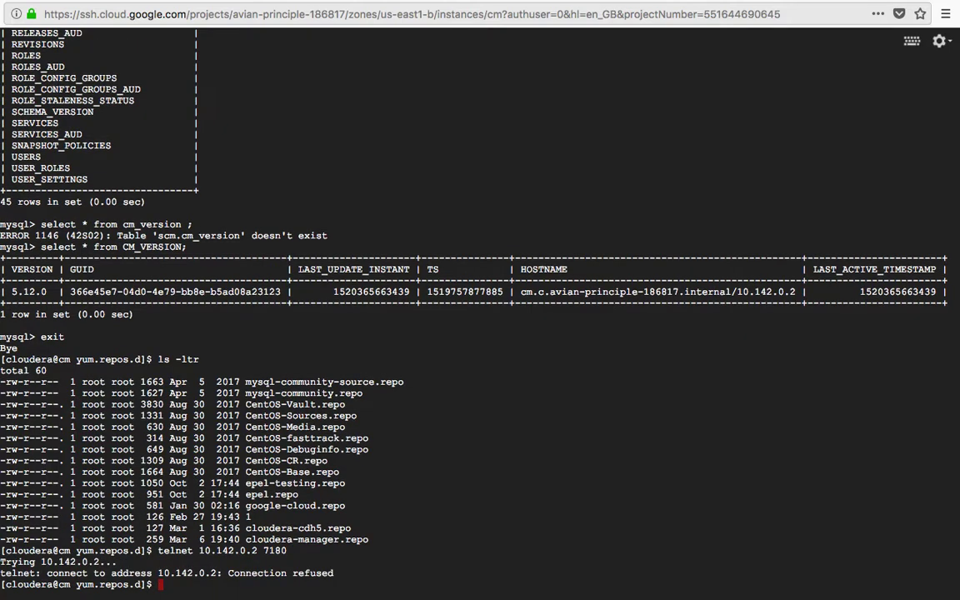
{"action": "key", "text": "Up"}
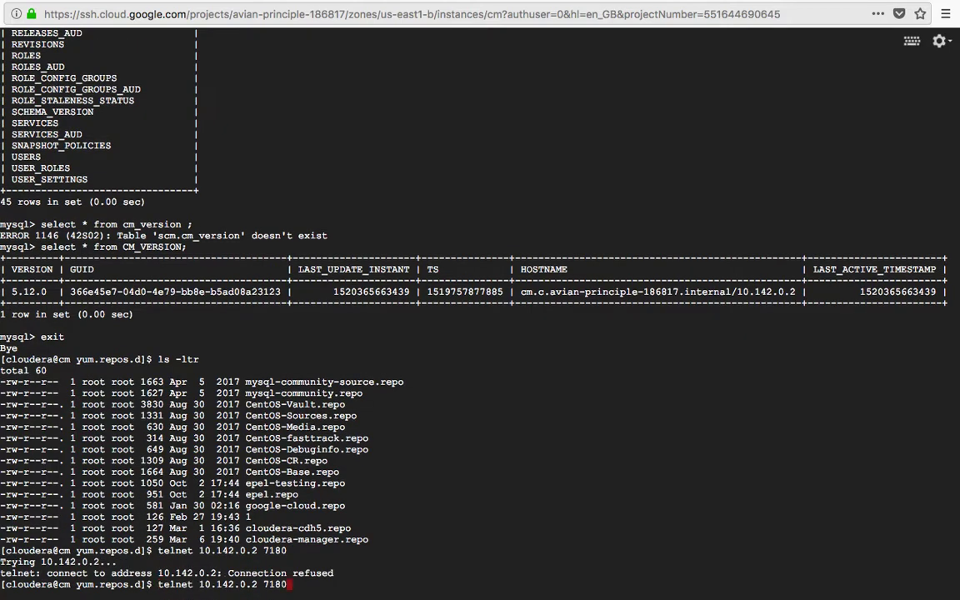
{"action": "key", "text": "Return"}
{"action": "key", "text": "Up"}
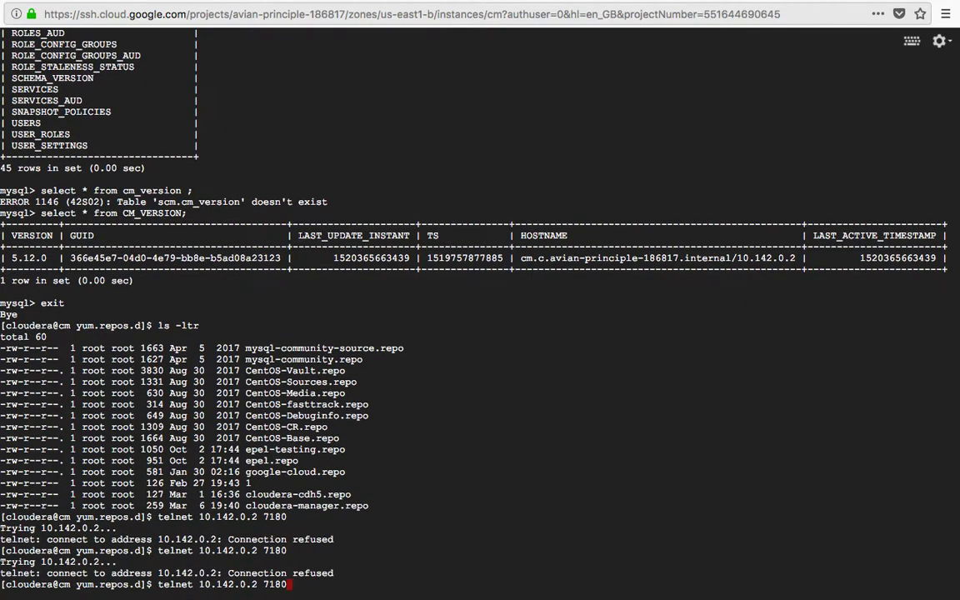
{"action": "key", "text": "Return"}
Take the terminal out of full screen and bring up the Google Cloud VM instances list
{"action": "key", "text": "ctrl+Up"}
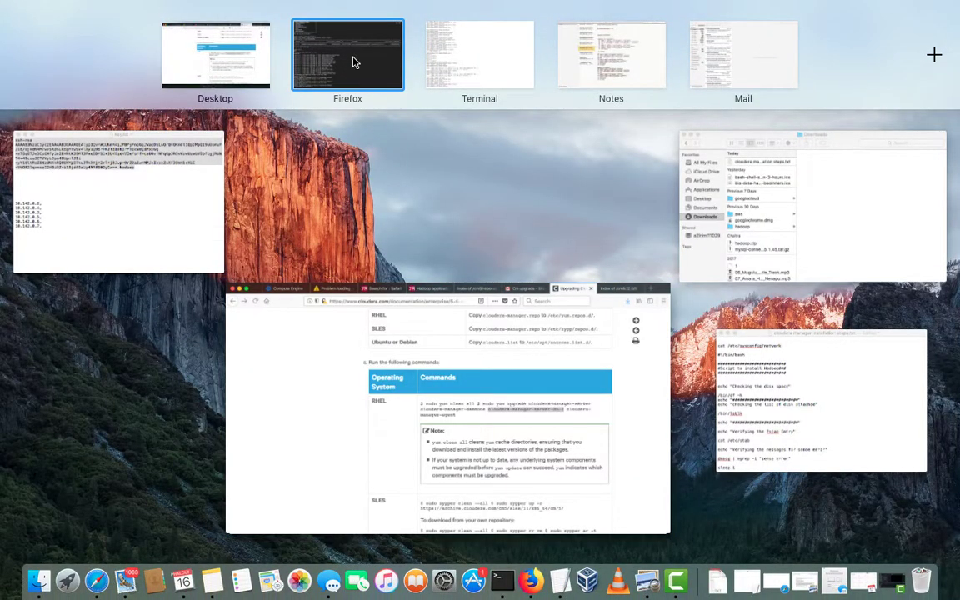
{"action": "left_click", "coordinate": [354, 60]}
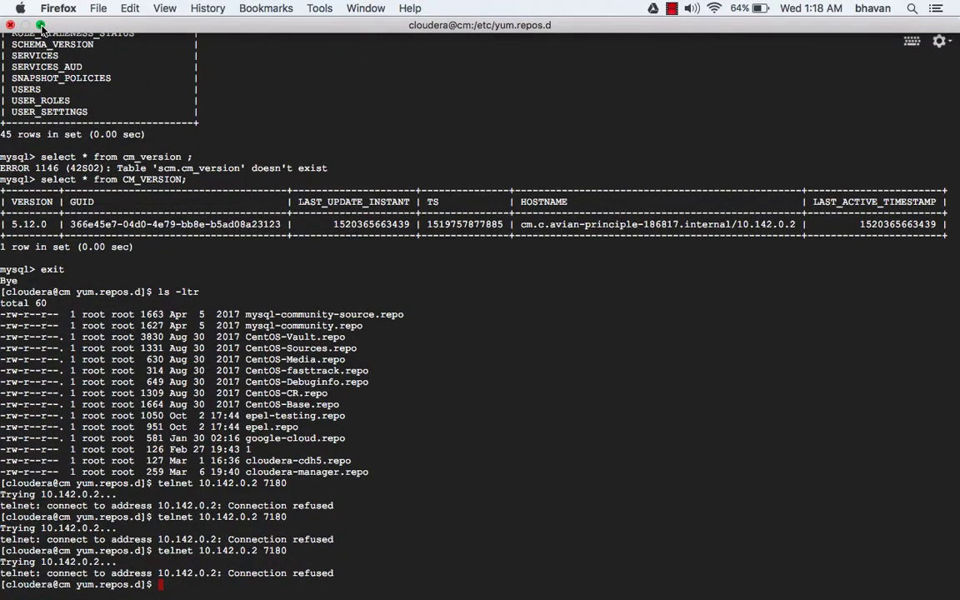
{"action": "left_click", "coordinate": [40, 24]}
{"action": "key", "text": "ctrl+Up"}
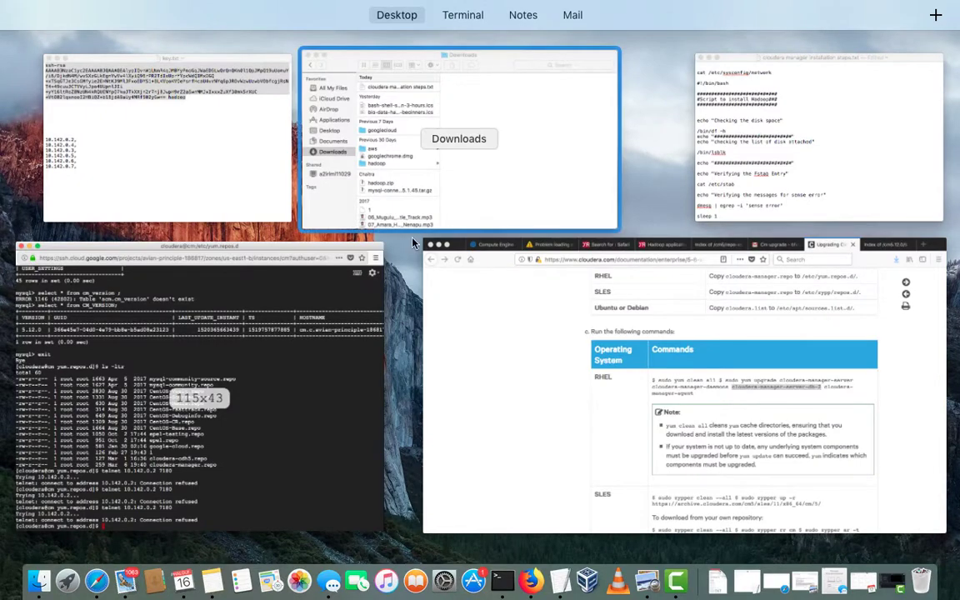
{"action": "left_click", "coordinate": [498, 292]}
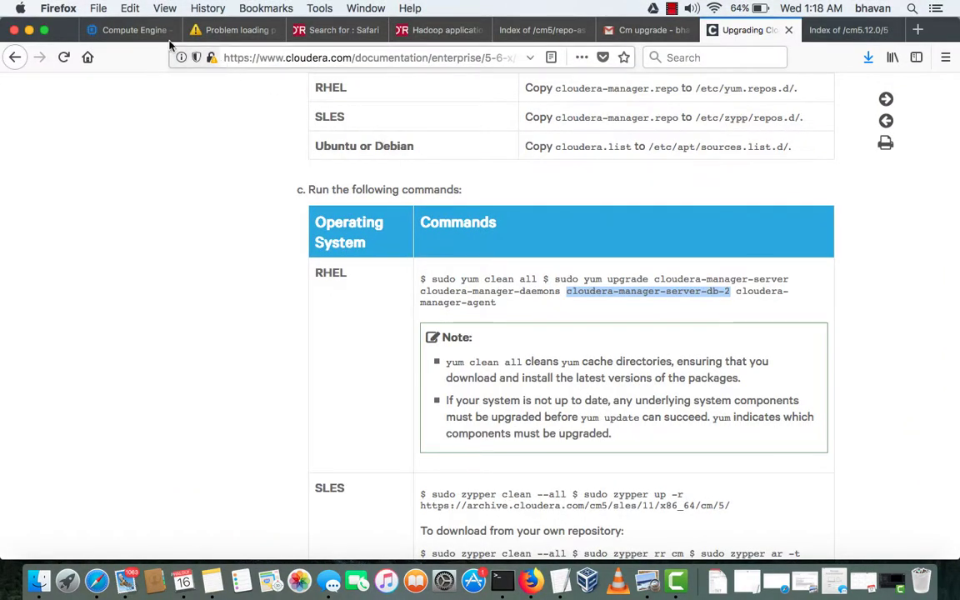
{"action": "left_click", "coordinate": [133, 30]}
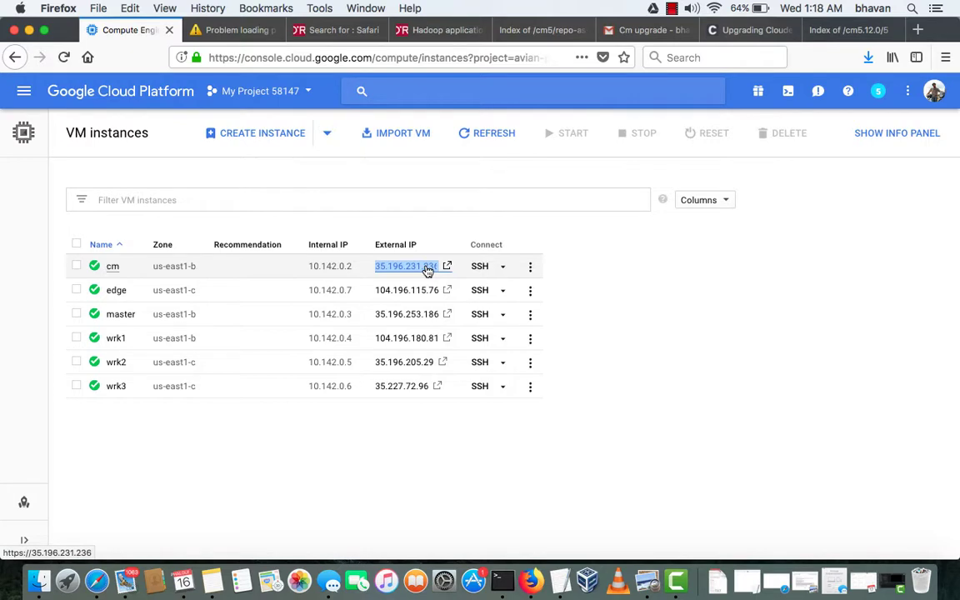
Open the cm instance's external IP over http with ':7180' appended in a new tab
{"action": "left_click", "coordinate": [427, 268]}
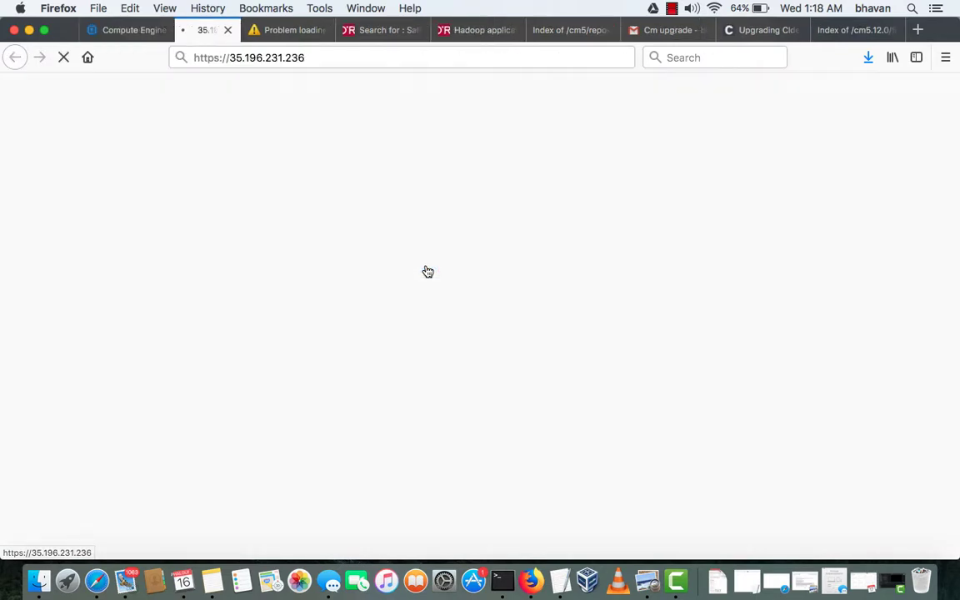
{"action": "left_click", "coordinate": [228, 57]}
{"action": "left_click", "coordinate": [229, 59]}
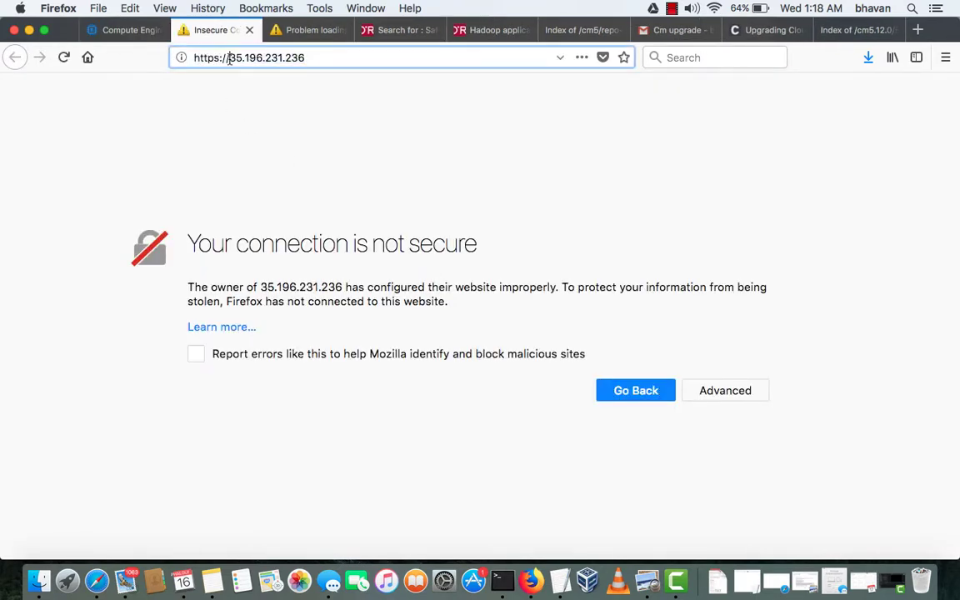
{"action": "left_click", "coordinate": [219, 57]}
{"action": "key", "text": "BackSpace"}
{"action": "key", "text": "Escape"}
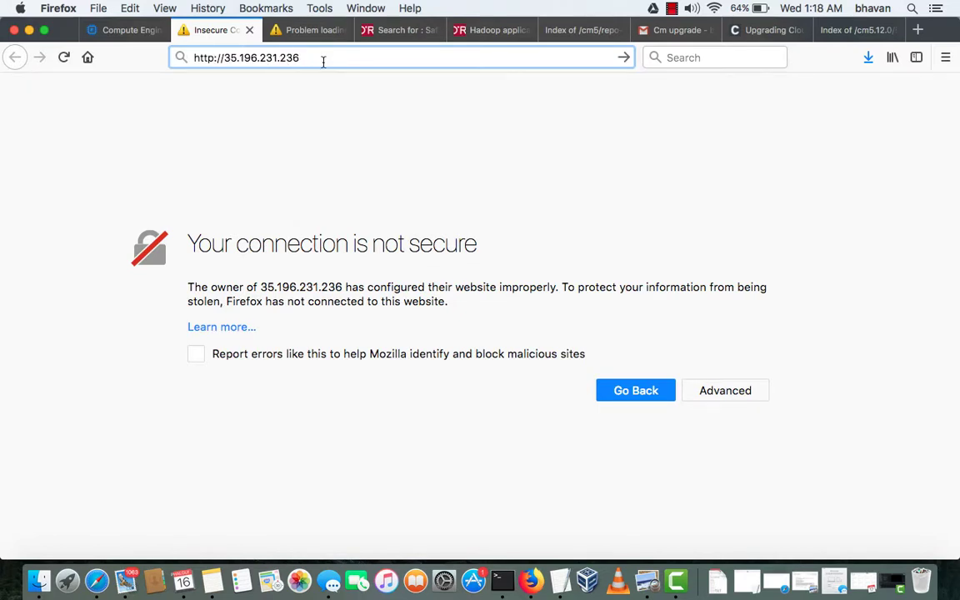
{"action": "left_click", "coordinate": [323, 61]}
{"action": "type", "text": ":7180"}
{"action": "key", "text": "Return"}
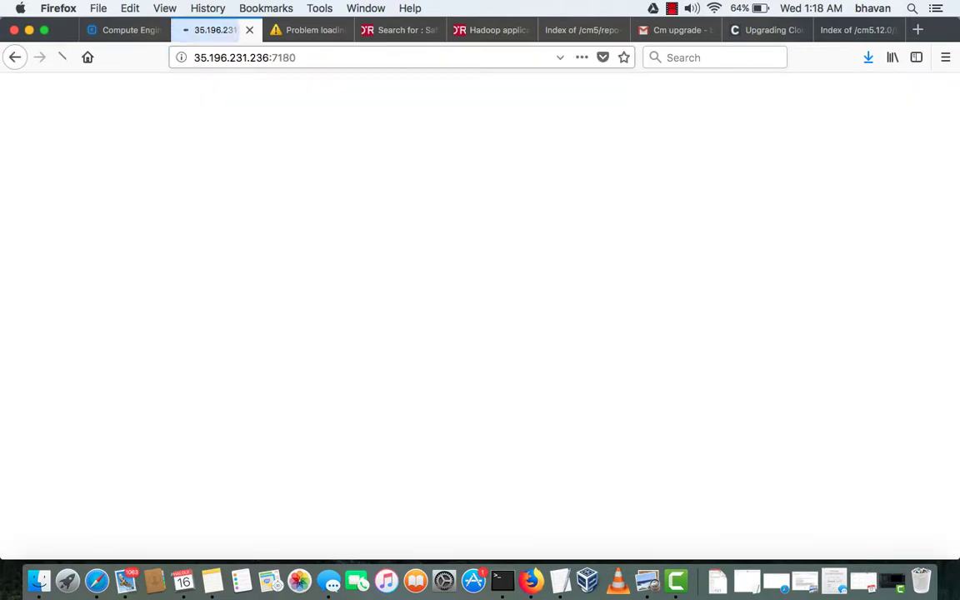
{"action": "left_click", "coordinate": [125, 32]}
Rerun the telnet test in SSH; port 7180 now connects to the Jetty server
{"action": "key", "text": "ctrl+Up"}
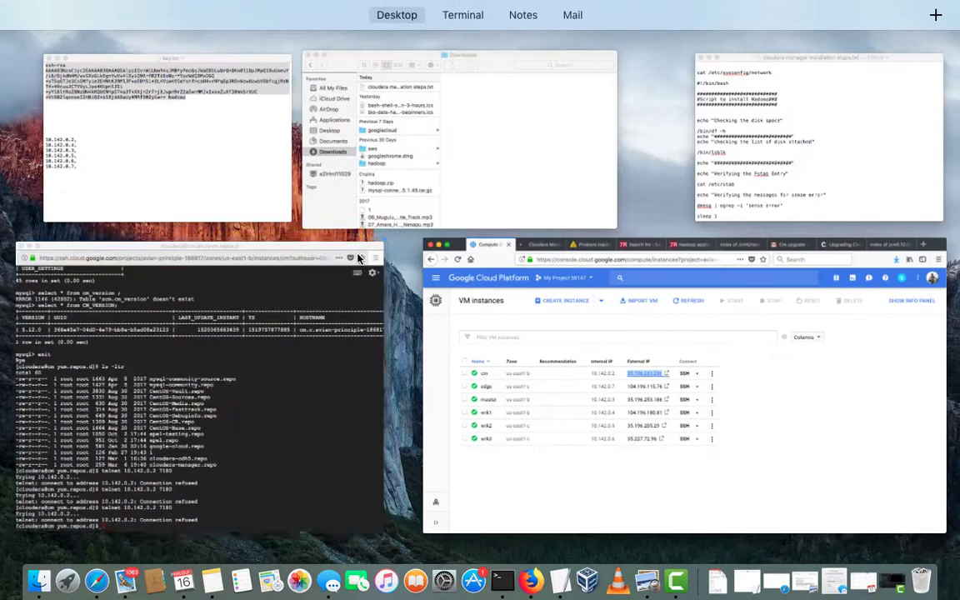
{"action": "left_click", "coordinate": [225, 359]}
{"action": "key", "text": "Up"}
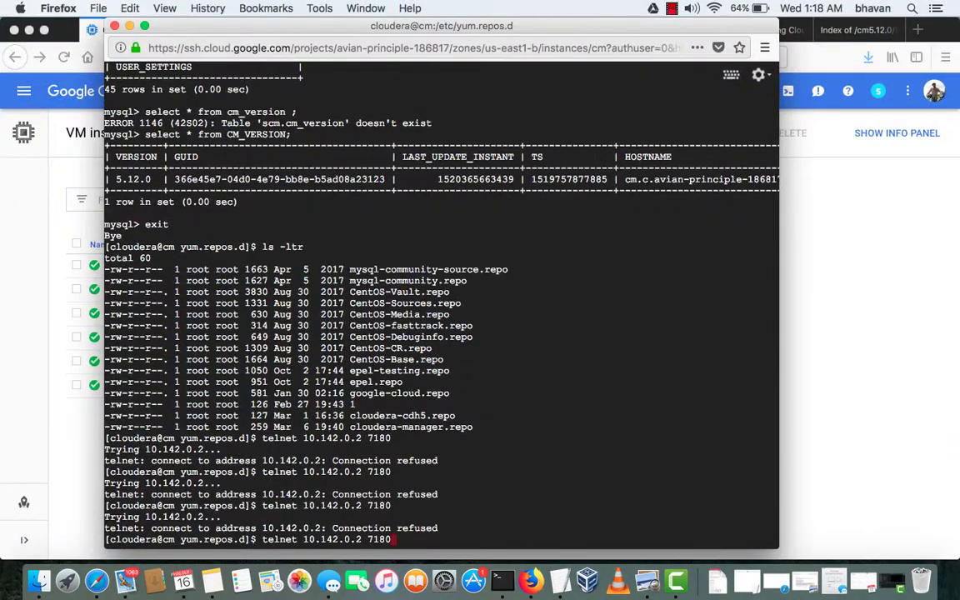
{"action": "key", "text": "Return"}
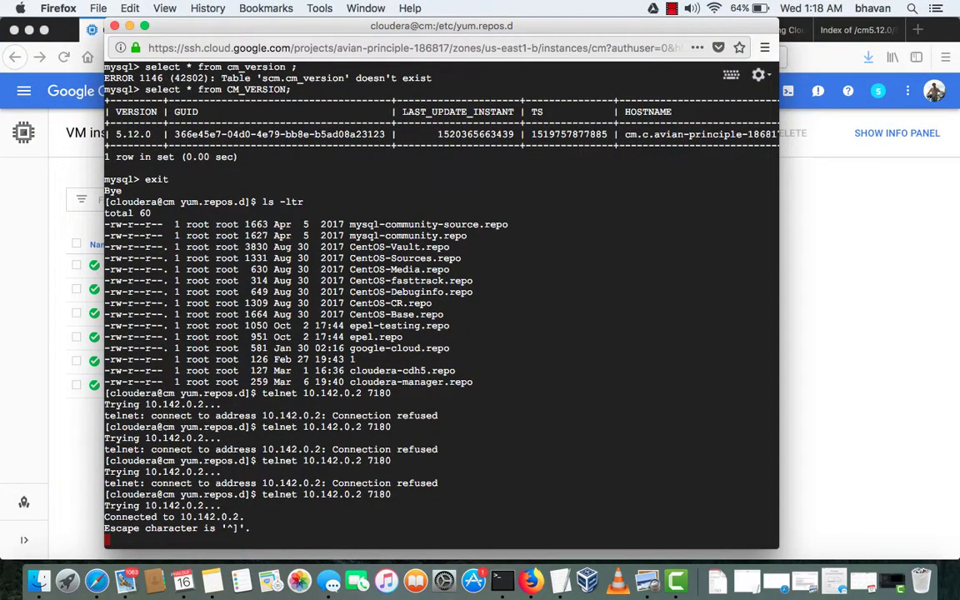
{"action": "type", "text": "ccc`"}
{"action": "key", "text": "Return"}
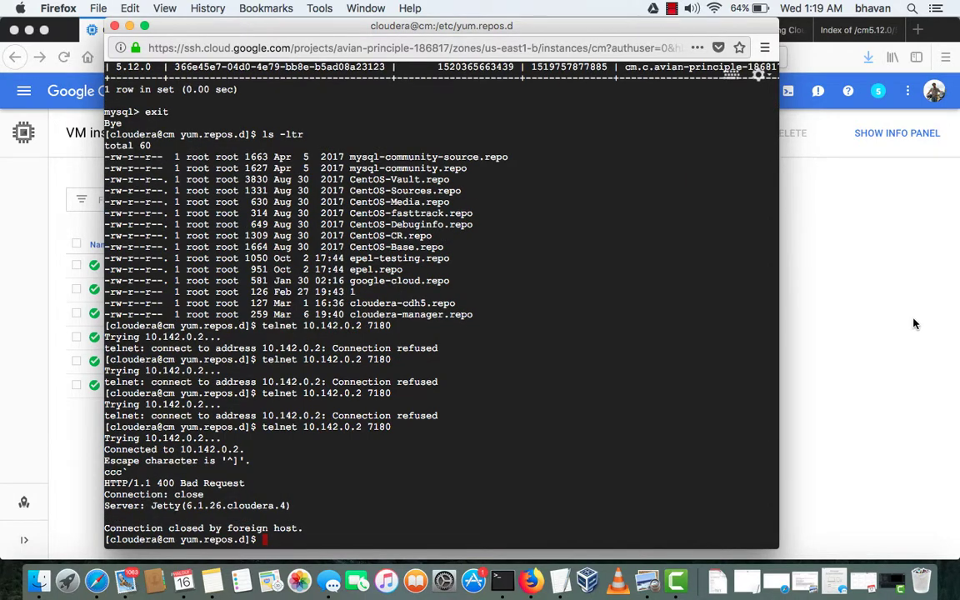
{"action": "left_click", "coordinate": [876, 311]}
Sign in on the Cloudera Manager login page with the administrator username and password
{"action": "left_click", "coordinate": [218, 30]}
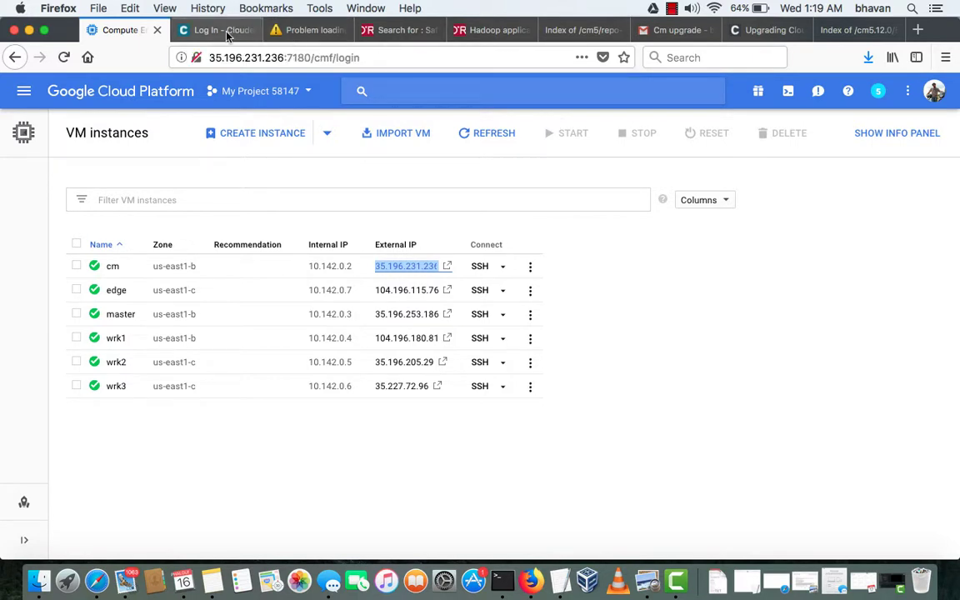
{"action": "type", "text": "admin"}
{"action": "key", "text": "Tab"}
{"action": "type", "text": "admi"}
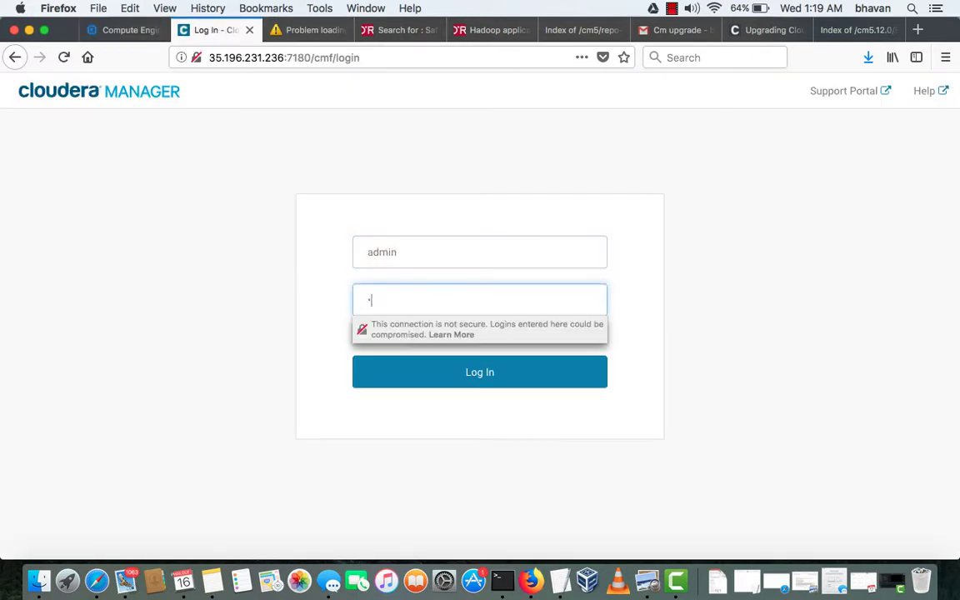
{"action": "type", "text": "n"}
{"action": "key", "text": "Return"}
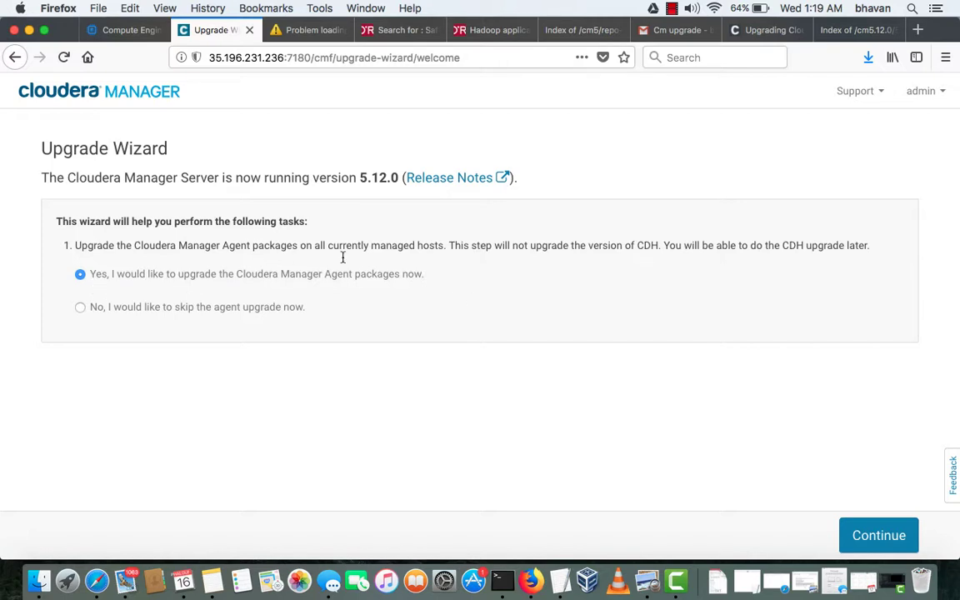
Accept the matched agent release and opt to install the Oracle JDK plus unlimited strength policy files
{"action": "left_click", "coordinate": [883, 537]}
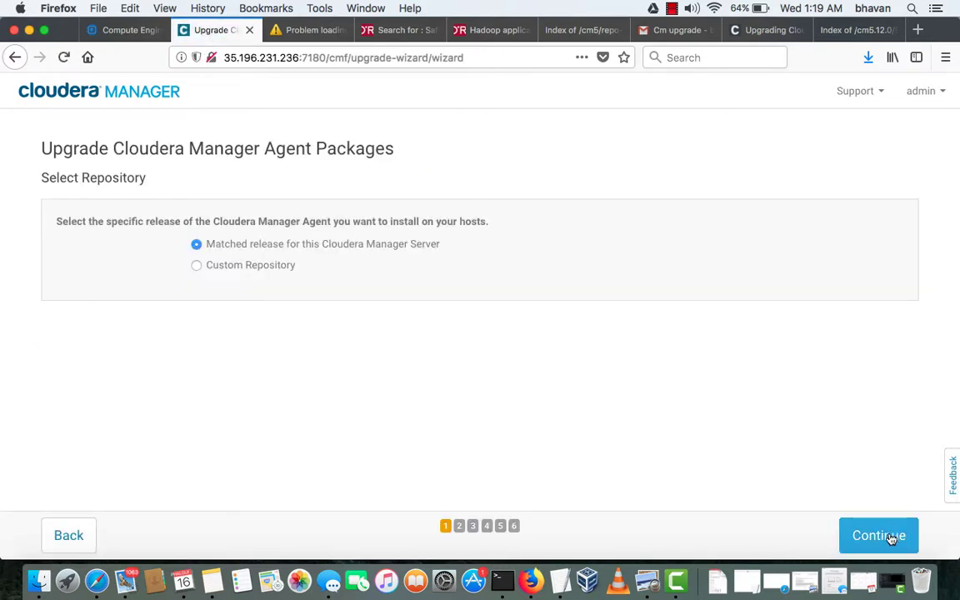
{"action": "left_click", "coordinate": [890, 537]}
{"action": "scroll", "coordinate": [315, 350], "scroll_direction": "down", "scroll_amount": 20}
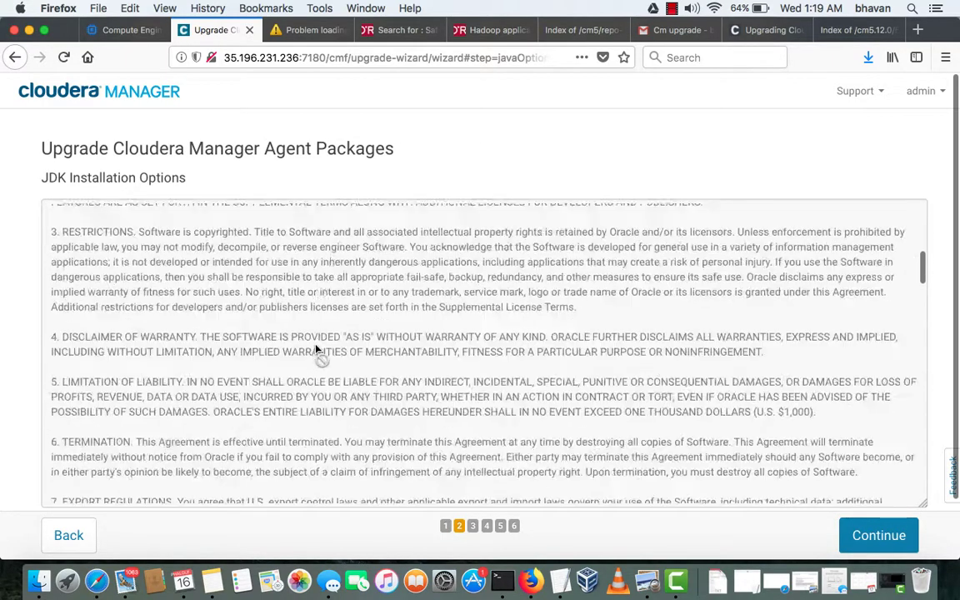
{"action": "scroll", "coordinate": [315, 350], "scroll_direction": "down", "scroll_amount": 2}
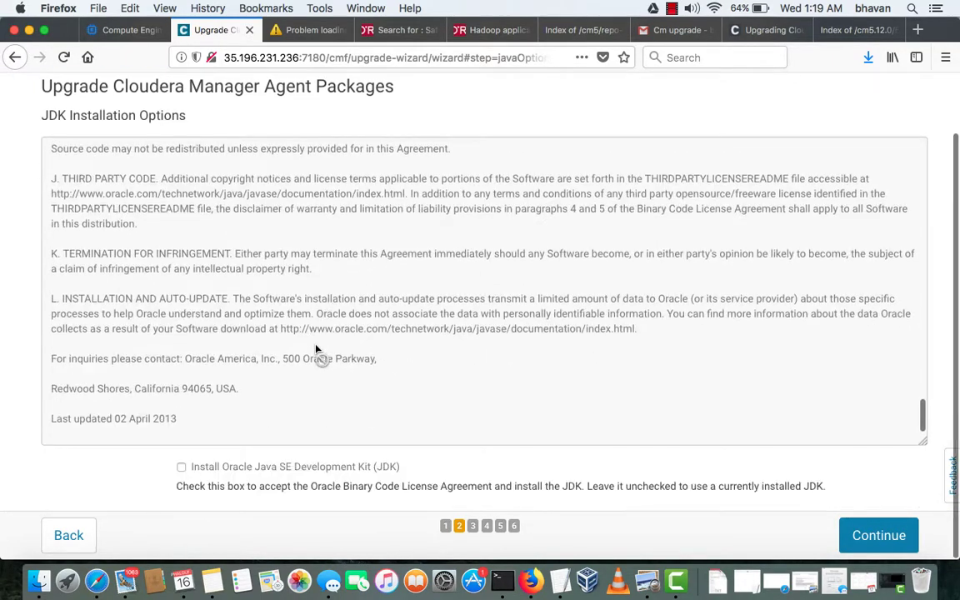
{"action": "left_click", "coordinate": [273, 474]}
{"action": "scroll", "coordinate": [273, 473], "scroll_direction": "down", "scroll_amount": 2}
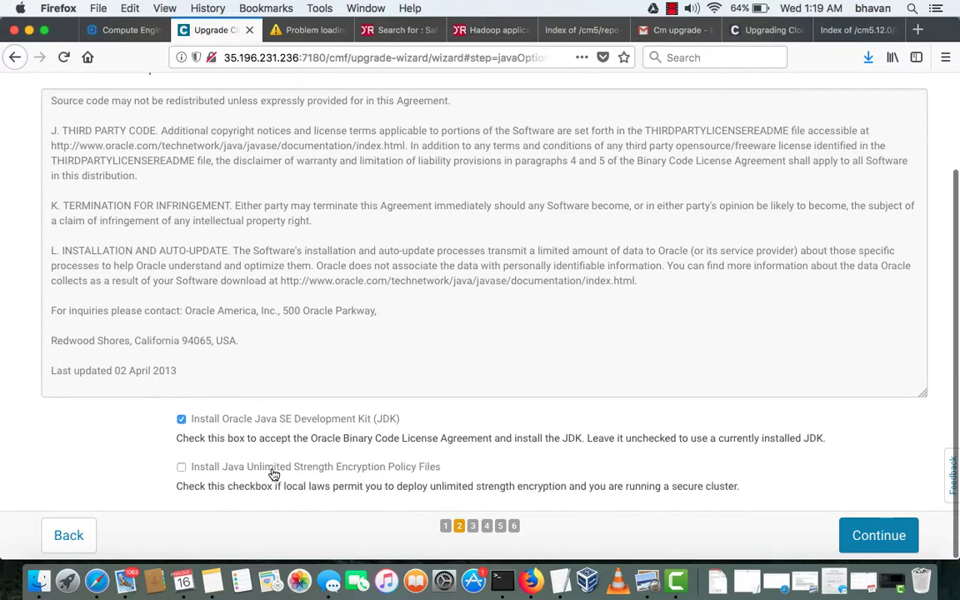
{"action": "left_click", "coordinate": [252, 469]}
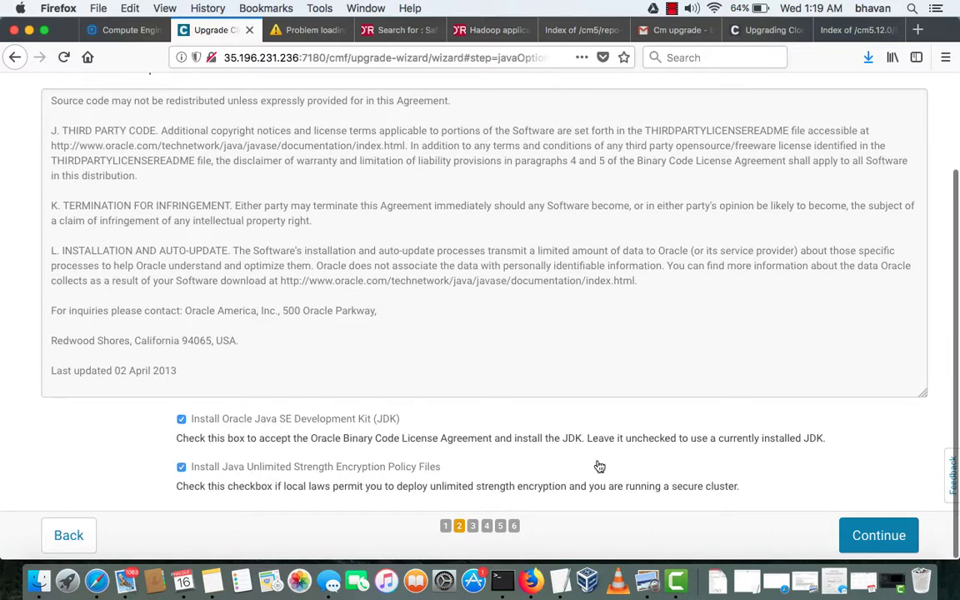
{"action": "left_click", "coordinate": [874, 535]}
Log in to hosts as another user, enter and confirm its password, and start agent installation
{"action": "left_click", "coordinate": [236, 225]}
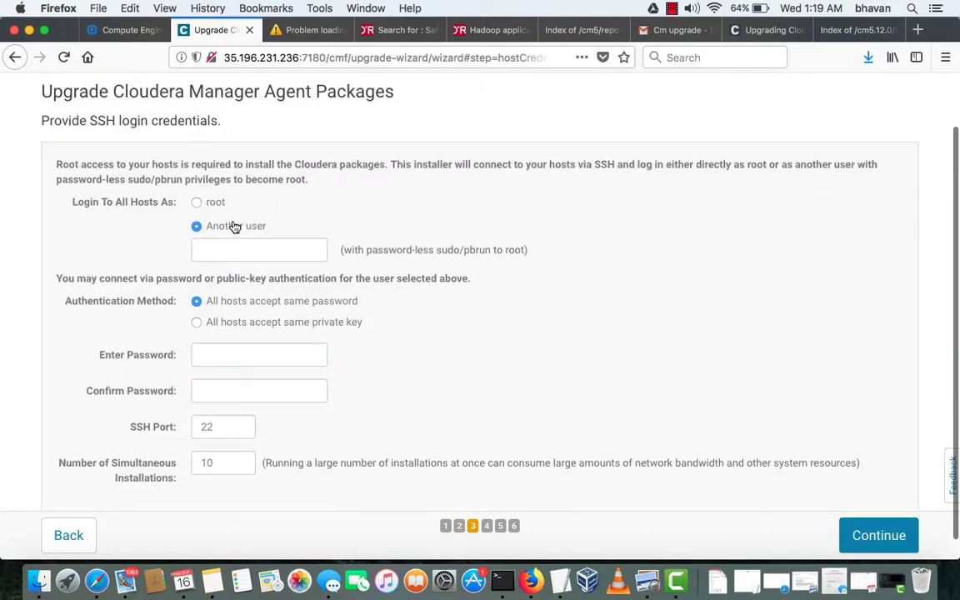
{"action": "type", "text": "c"}
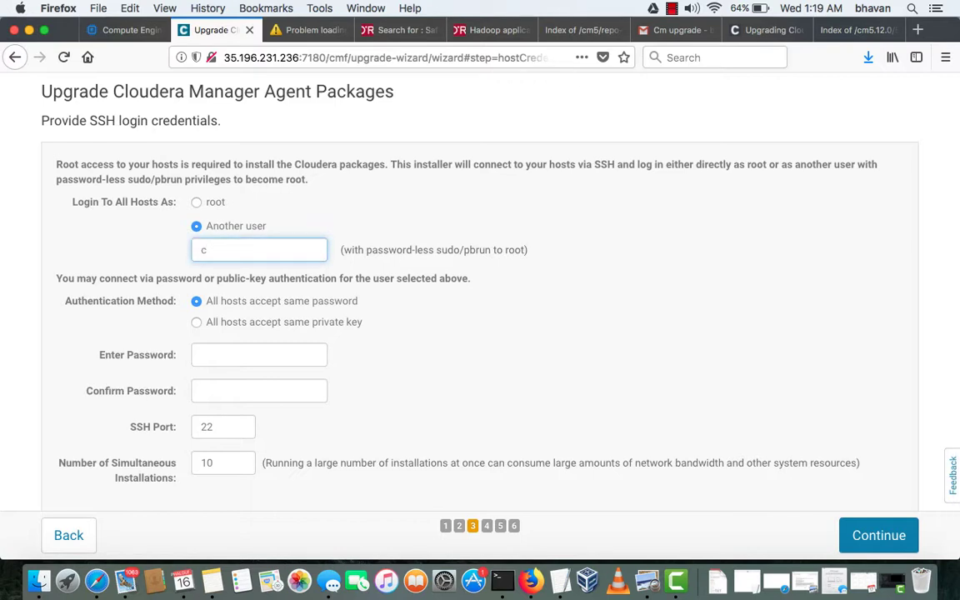
{"action": "type", "text": "loudera"}
{"action": "key", "text": "Tab"}
{"action": "key", "text": "Tab"}
{"action": "type", "text": "clou"}
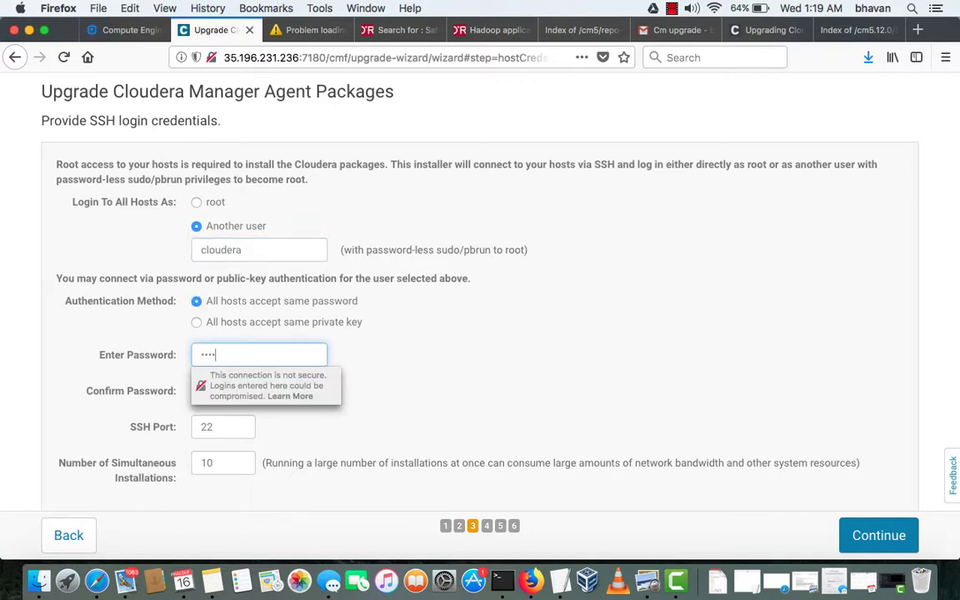
{"action": "type", "text": "dera"}
{"action": "key", "text": "Tab"}
{"action": "type", "text": "clou"}
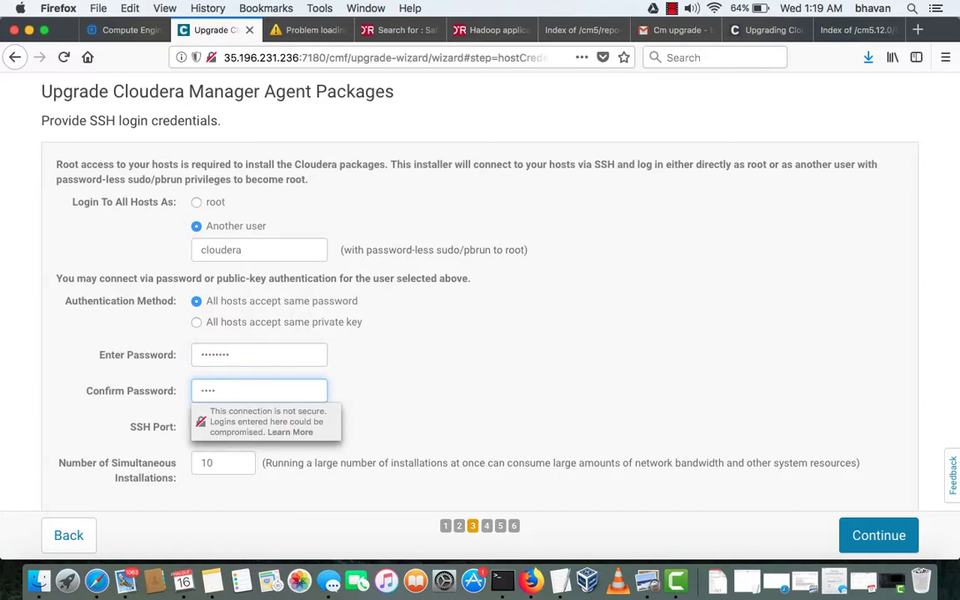
{"action": "type", "text": "dera"}
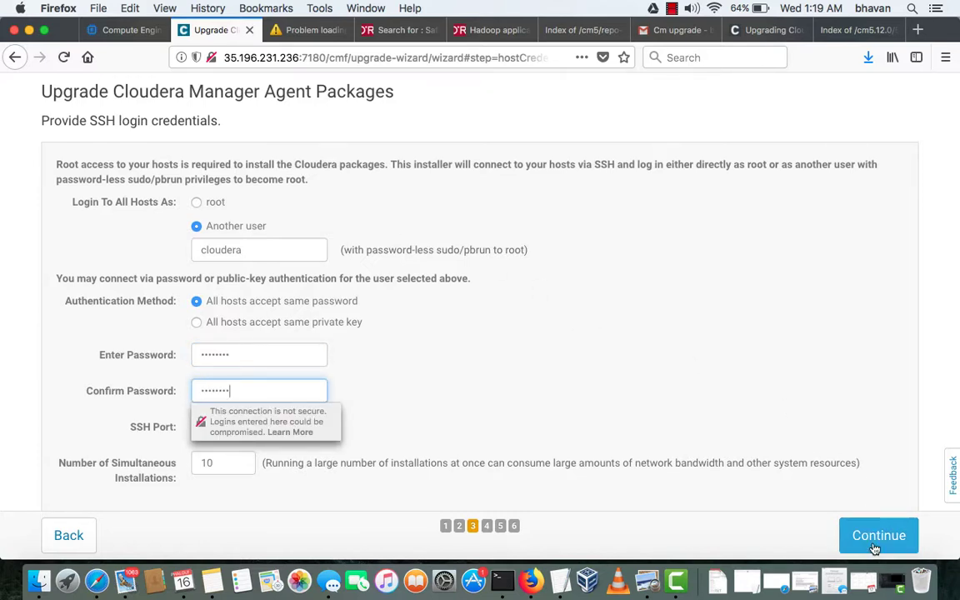
{"action": "left_click", "coordinate": [874, 546]}
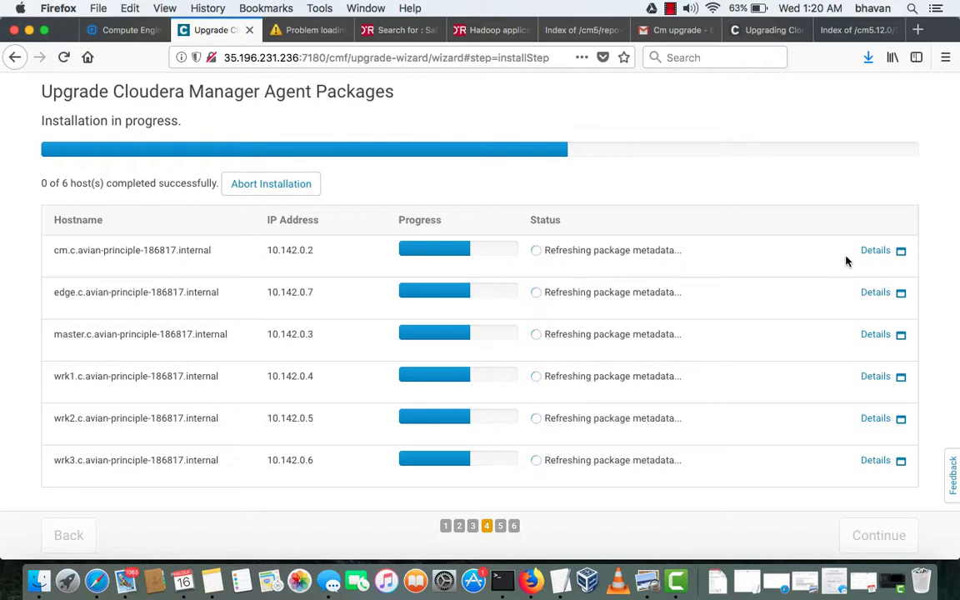
Inspect the package install logs for the cm host and the master host, then close them
{"action": "left_click", "coordinate": [875, 250]}
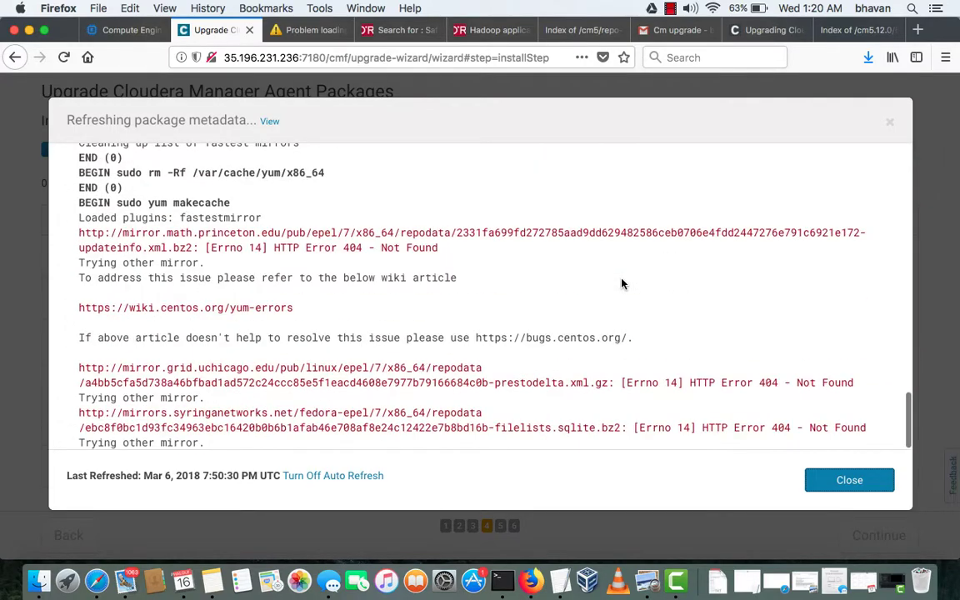
{"action": "left_click", "coordinate": [848, 482]}
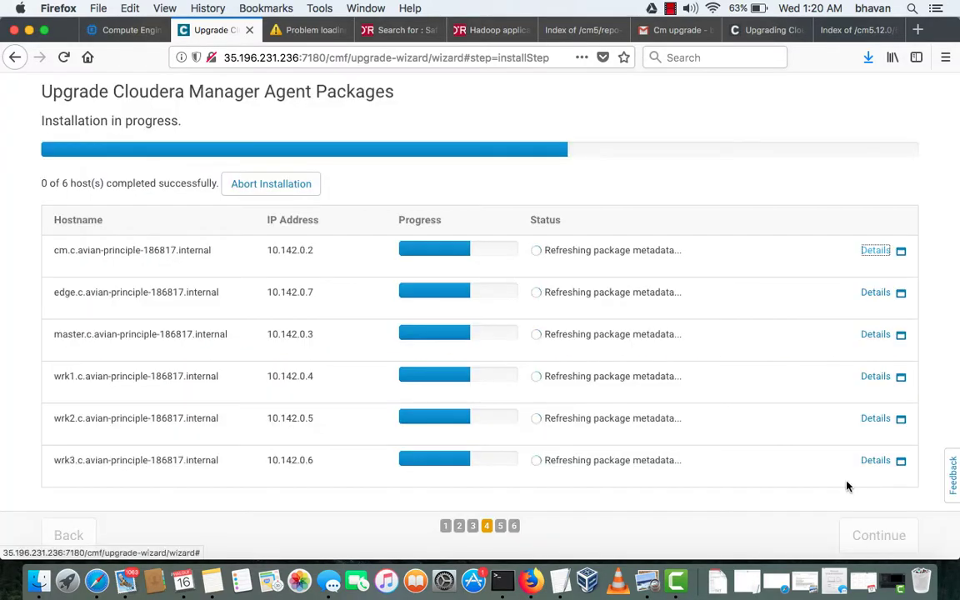
{"action": "left_click", "coordinate": [880, 334]}
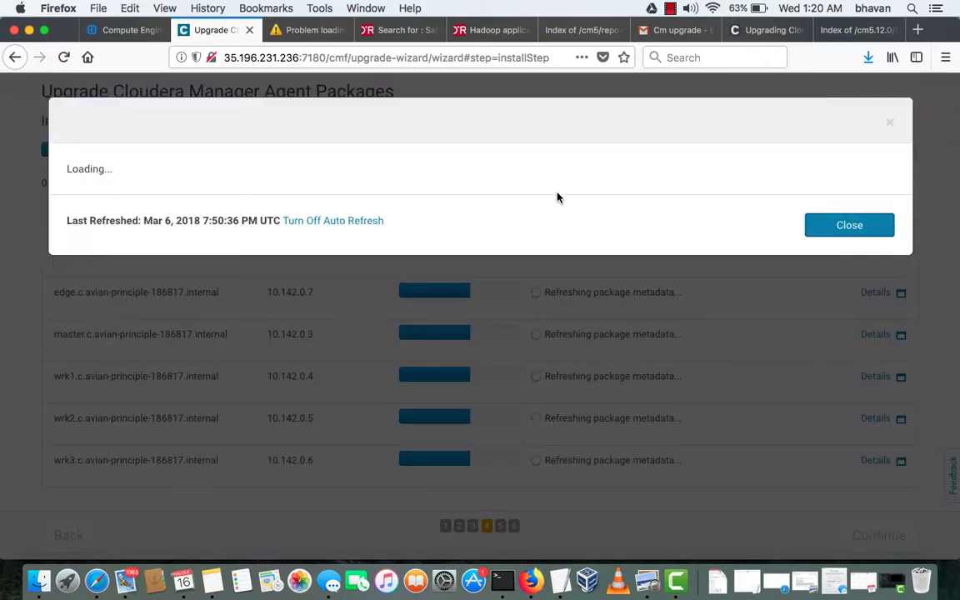
{"action": "scroll", "coordinate": [502, 321], "scroll_direction": "down", "scroll_amount": 10}
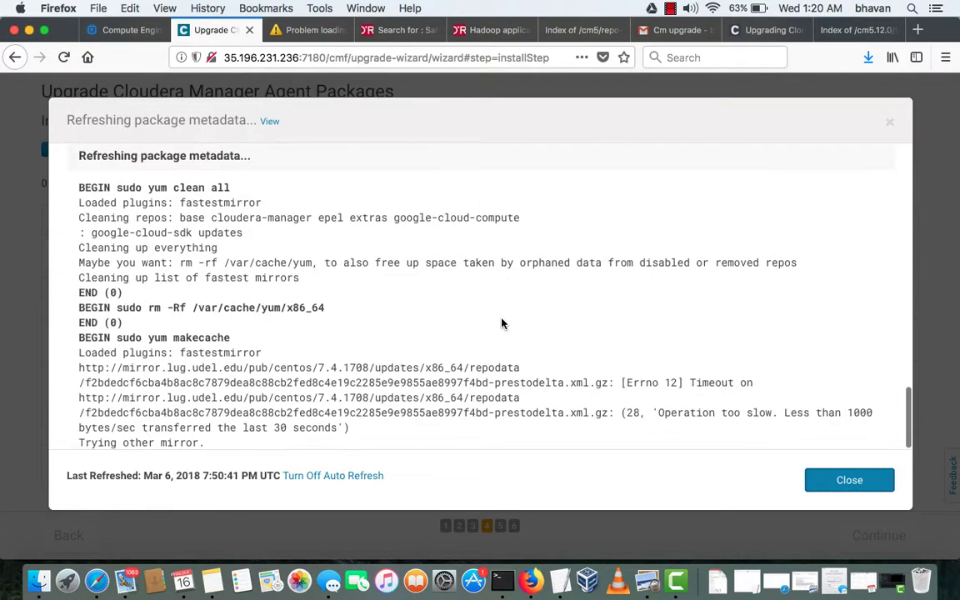
{"action": "left_click", "coordinate": [856, 489]}
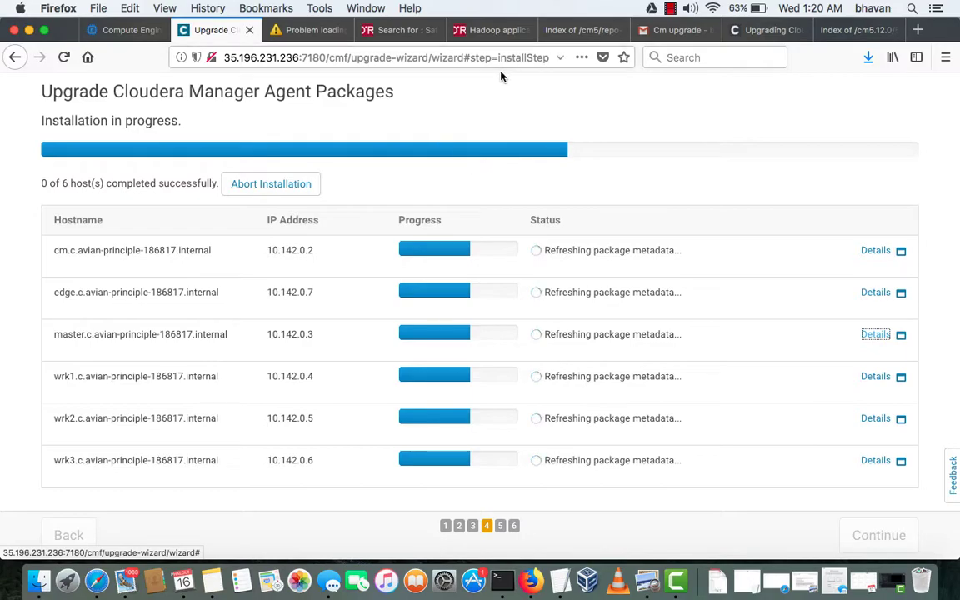
Read the upgrade docs down to 'Start Selected Services and Roles', then return to installation progress
{"action": "left_click", "coordinate": [791, 31]}
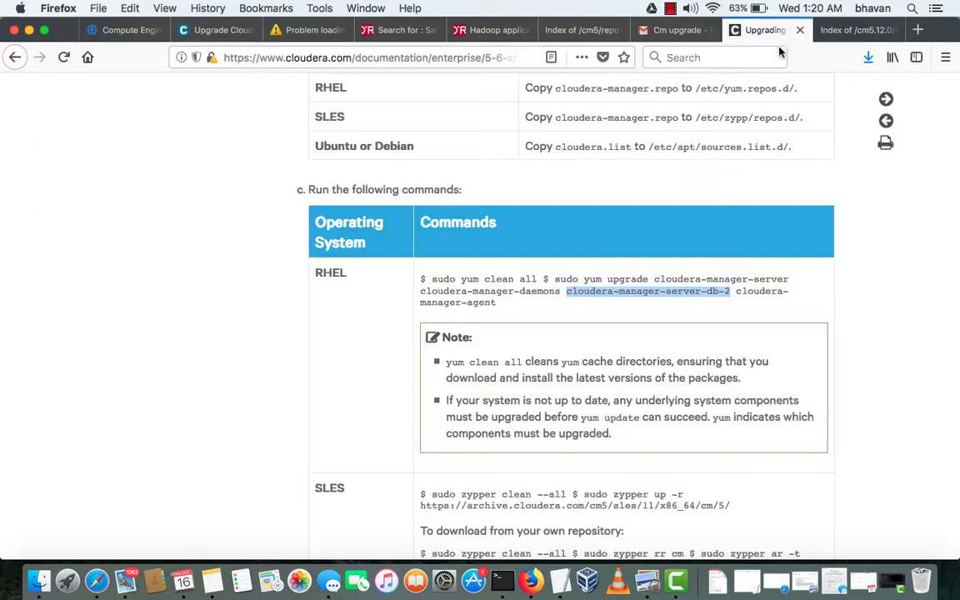
{"action": "scroll", "coordinate": [739, 279], "scroll_direction": "down", "scroll_amount": 5}
{"action": "scroll", "coordinate": [739, 283], "scroll_direction": "down", "scroll_amount": 20}
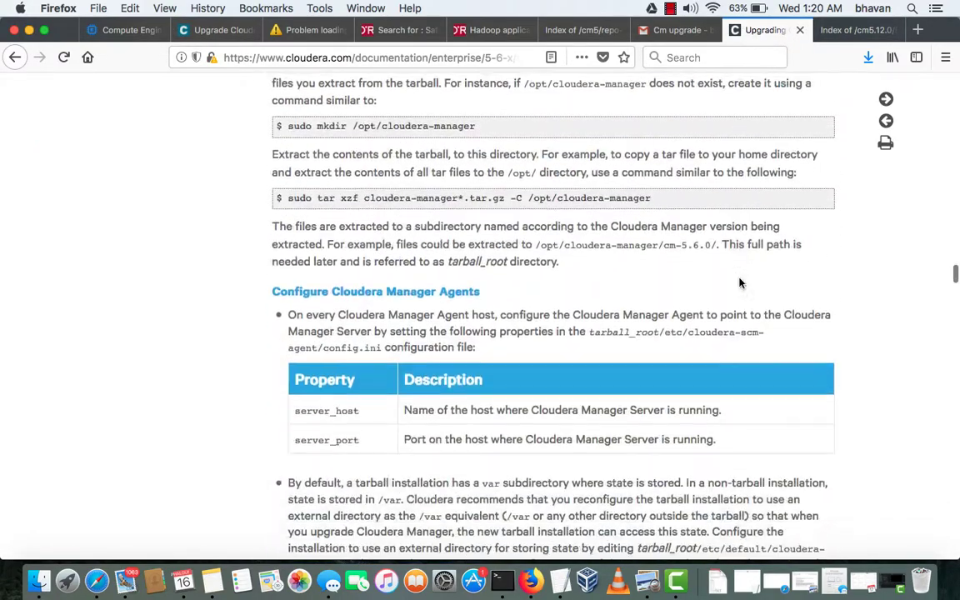
{"action": "scroll", "coordinate": [739, 281], "scroll_direction": "down", "scroll_amount": 20}
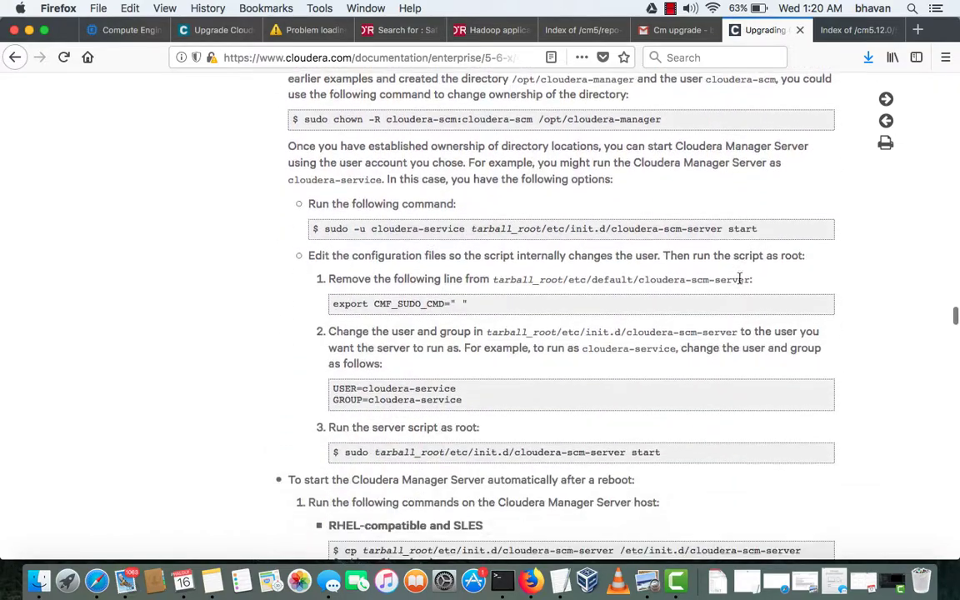
{"action": "scroll", "coordinate": [739, 279], "scroll_direction": "down", "scroll_amount": 15}
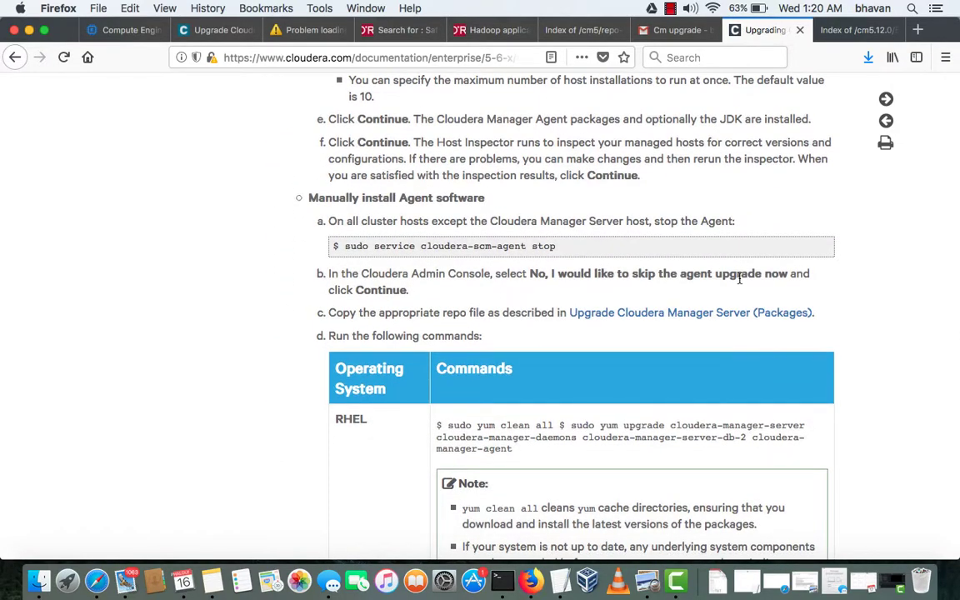
{"action": "scroll", "coordinate": [739, 278], "scroll_direction": "down", "scroll_amount": 5}
{"action": "scroll", "coordinate": [738, 278], "scroll_direction": "down", "scroll_amount": 15}
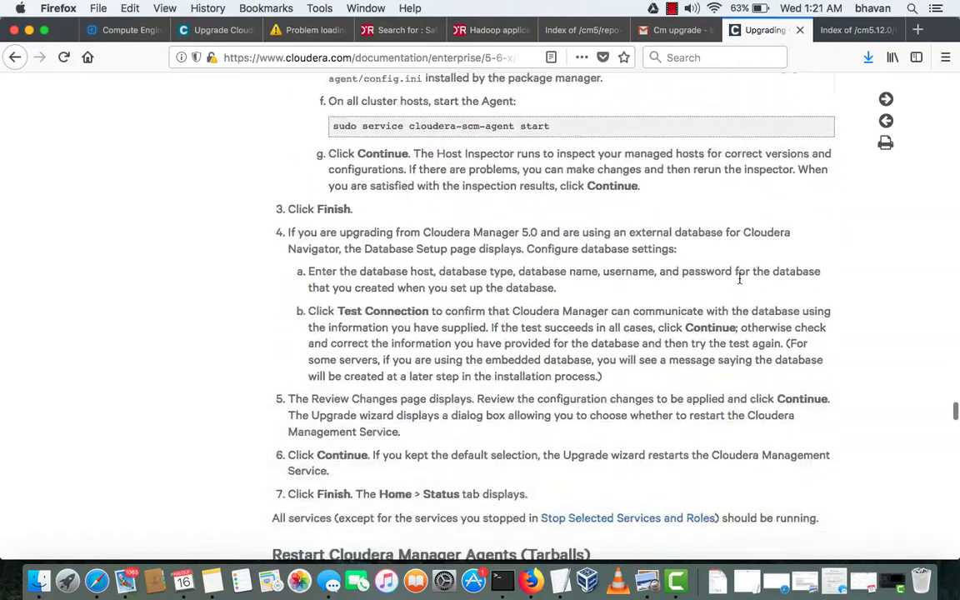
{"action": "scroll", "coordinate": [739, 278], "scroll_direction": "down", "scroll_amount": 20}
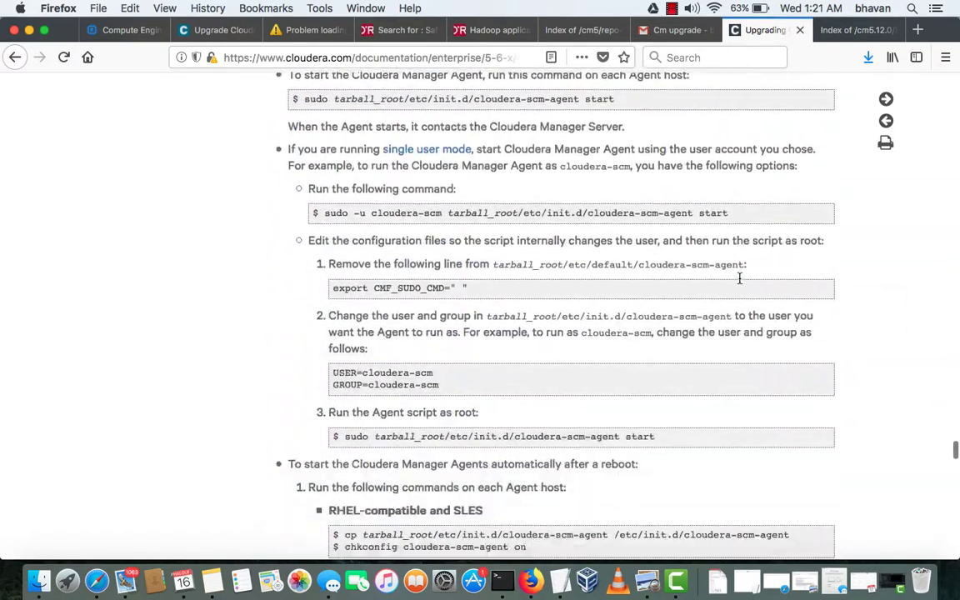
{"action": "scroll", "coordinate": [739, 283], "scroll_direction": "down", "scroll_amount": 20}
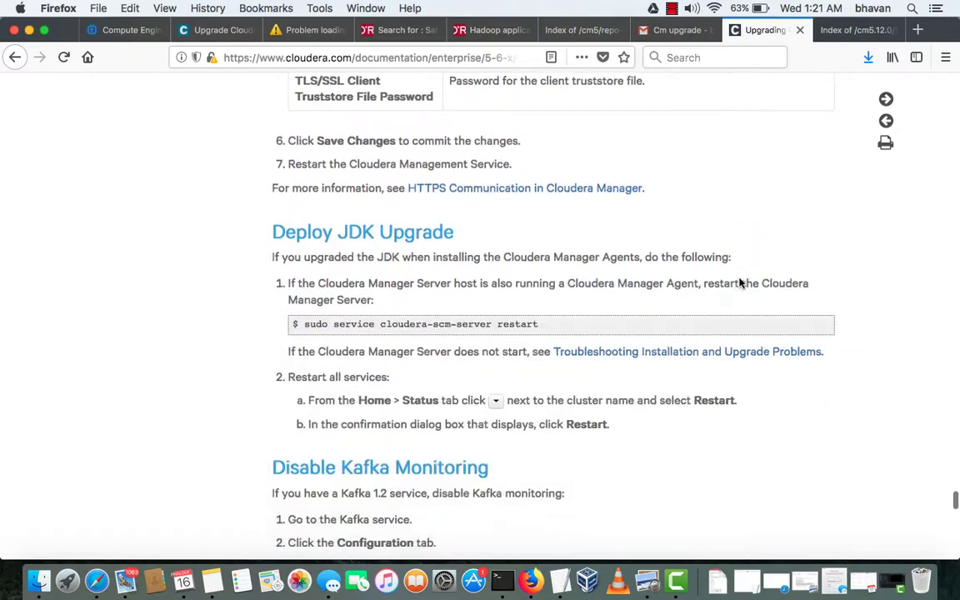
{"action": "scroll", "coordinate": [738, 283], "scroll_direction": "down", "scroll_amount": 20}
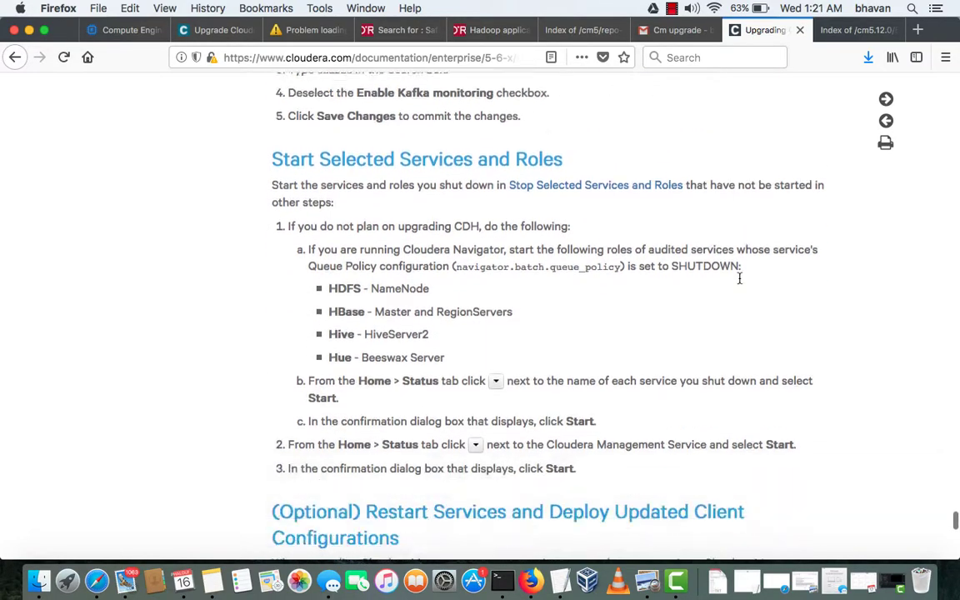
{"action": "scroll", "coordinate": [739, 278], "scroll_direction": "down", "scroll_amount": 5}
{"action": "scroll", "coordinate": [739, 281], "scroll_direction": "up", "scroll_amount": 15}
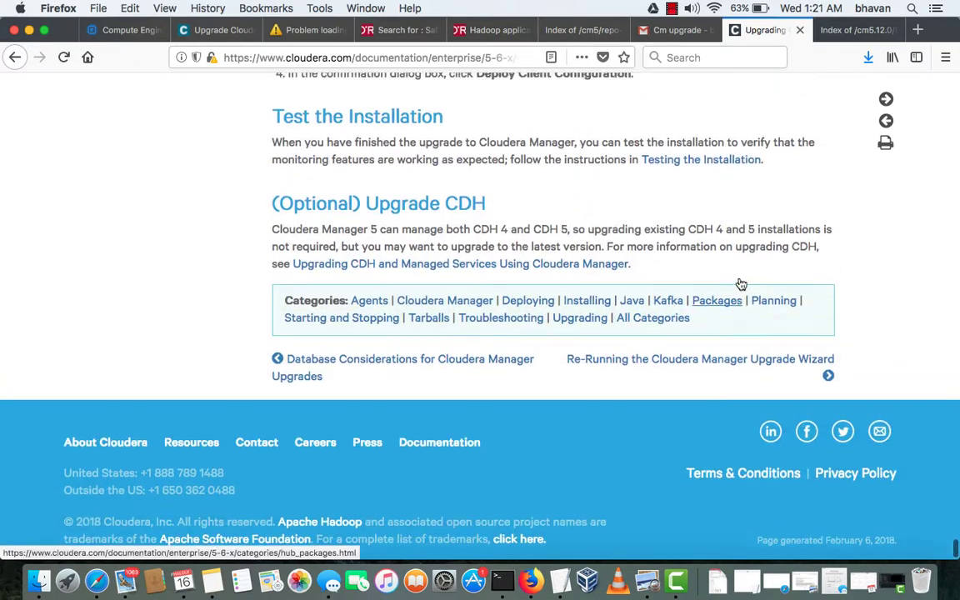
{"action": "left_click", "coordinate": [212, 30]}
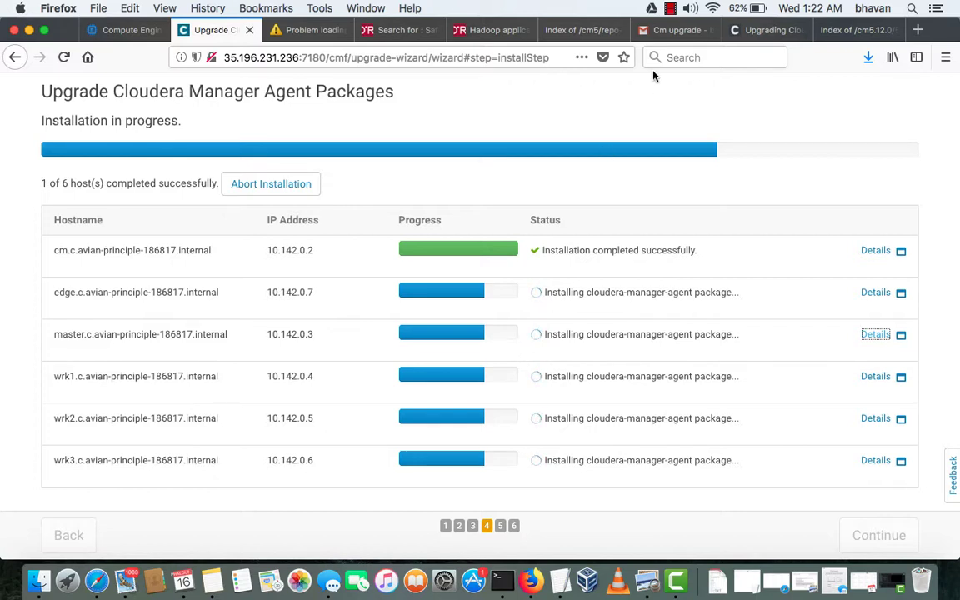
Wait until all 6 hosts show the agent installation completed successfully
{"action": "left_click", "coordinate": [671, 9]}
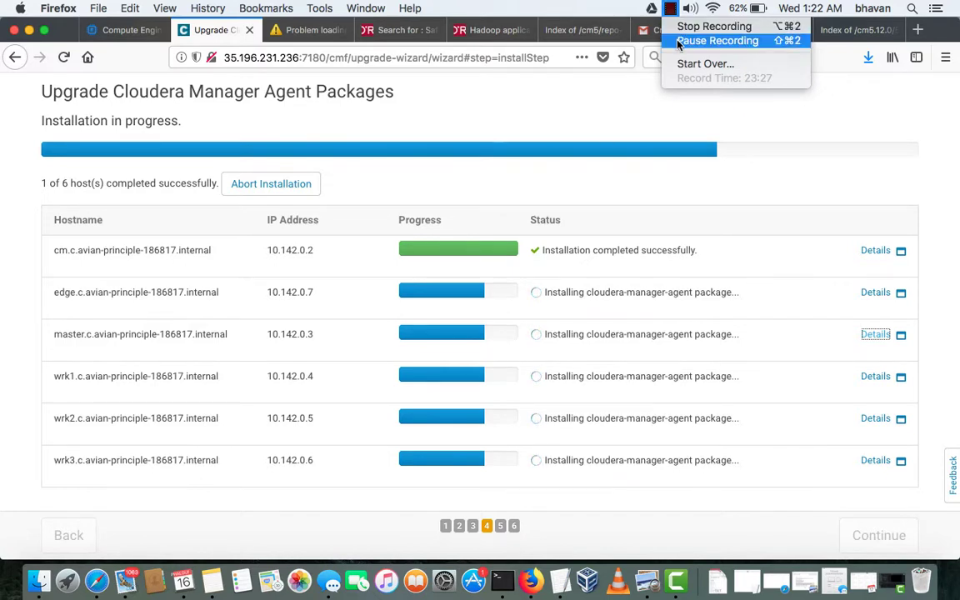
{"action": "left_click", "coordinate": [679, 42]}
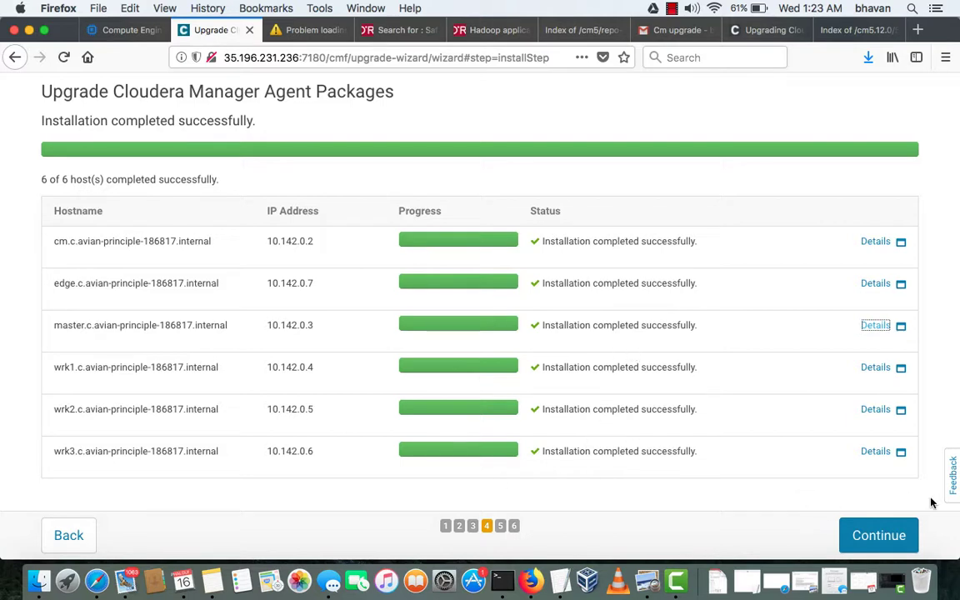
Run the host inspection, check the missing impala and sqoop user warnings and the Version Summary
{"action": "left_click", "coordinate": [878, 535]}
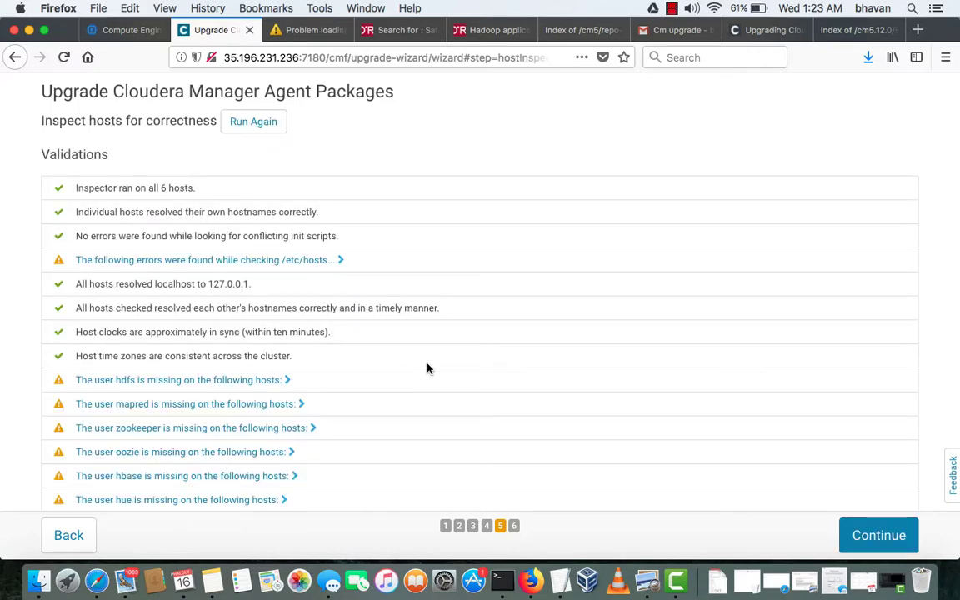
{"action": "scroll", "coordinate": [210, 334], "scroll_direction": "down", "scroll_amount": 3}
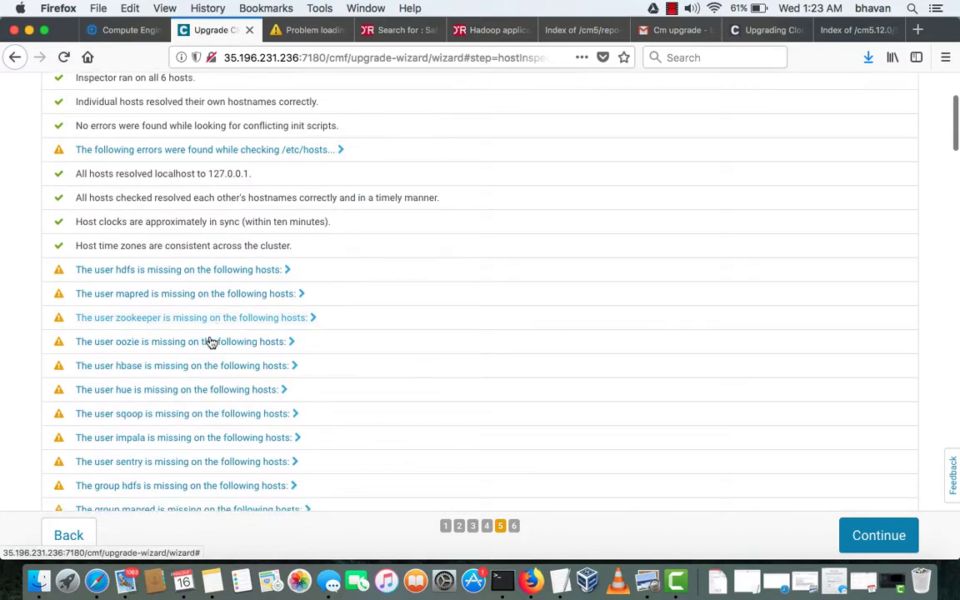
{"action": "scroll", "coordinate": [211, 343], "scroll_direction": "down", "scroll_amount": 6}
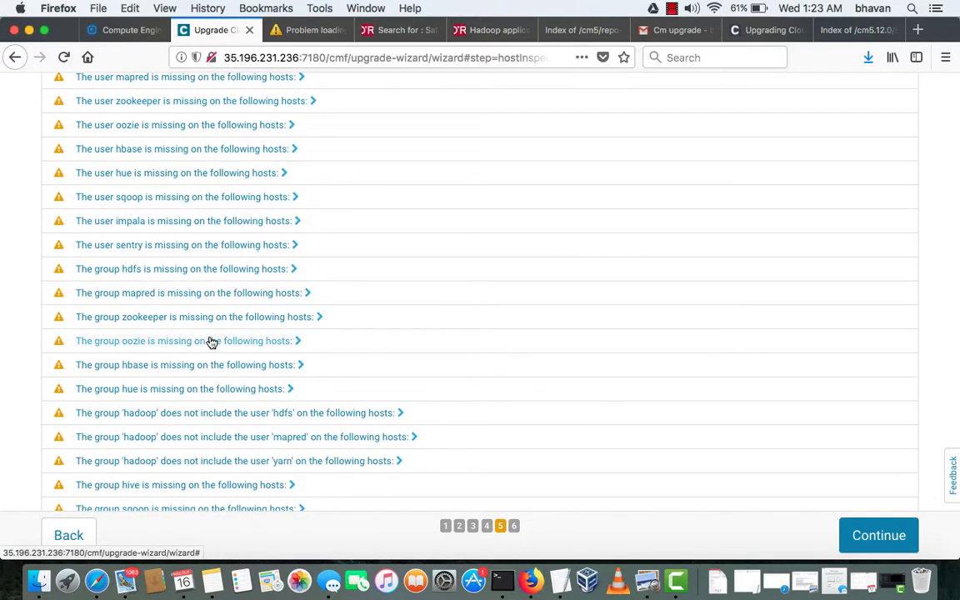
{"action": "left_click", "coordinate": [238, 224]}
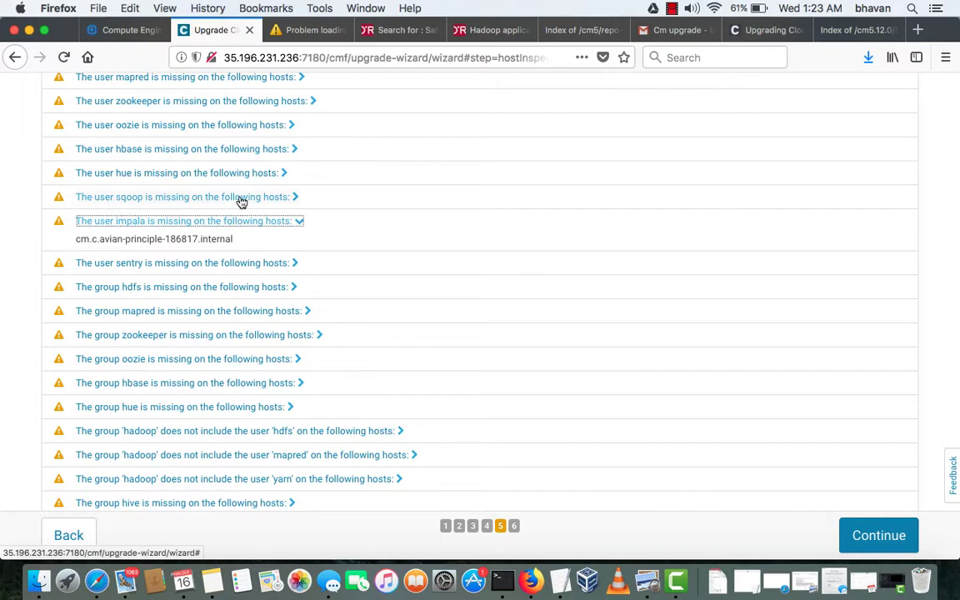
{"action": "left_click", "coordinate": [240, 200]}
{"action": "scroll", "coordinate": [240, 202], "scroll_direction": "down", "scroll_amount": 3}
{"action": "scroll", "coordinate": [240, 203], "scroll_direction": "down", "scroll_amount": 15}
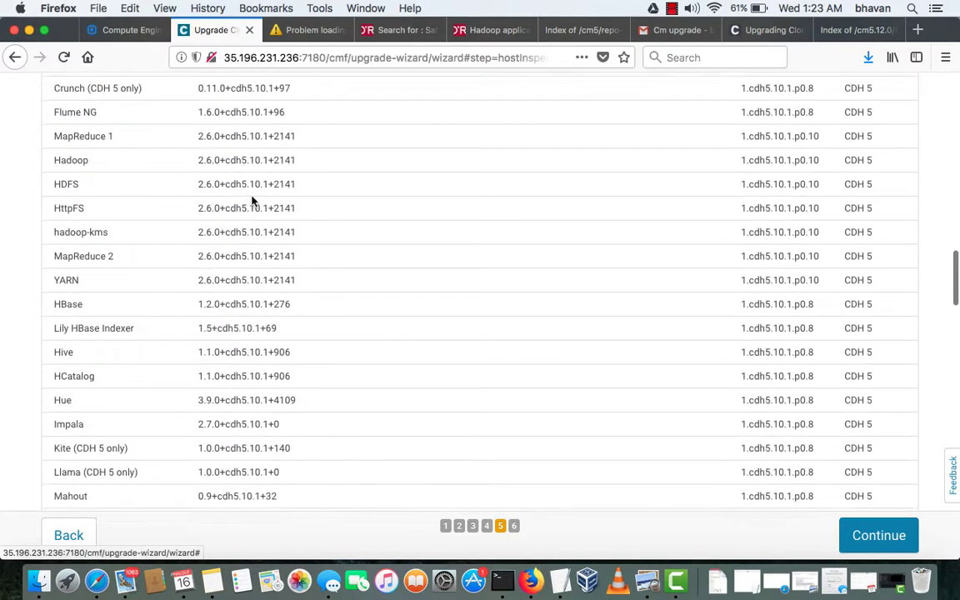
{"action": "scroll", "coordinate": [796, 402], "scroll_direction": "down", "scroll_amount": 10}
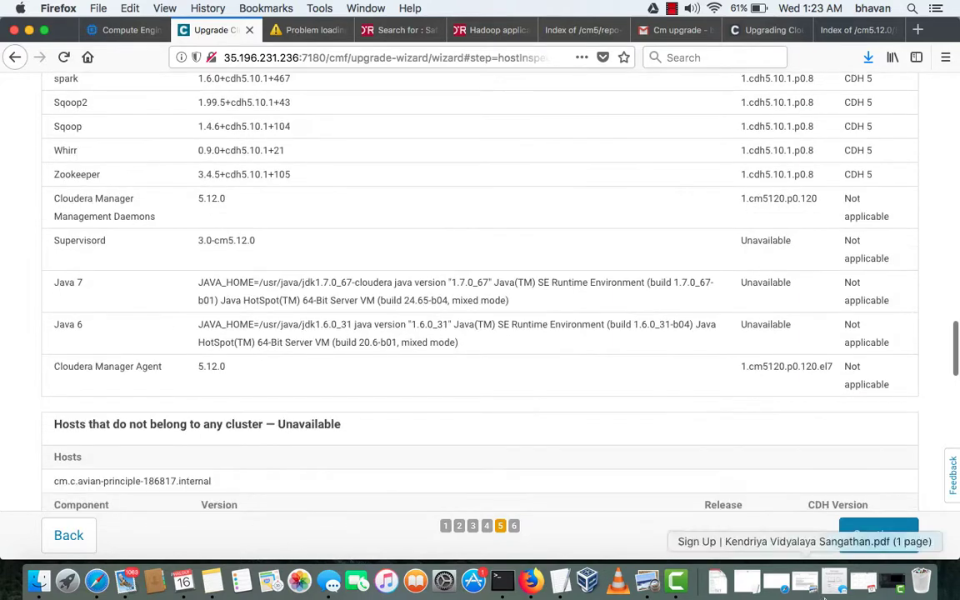
{"action": "left_click", "coordinate": [900, 539]}
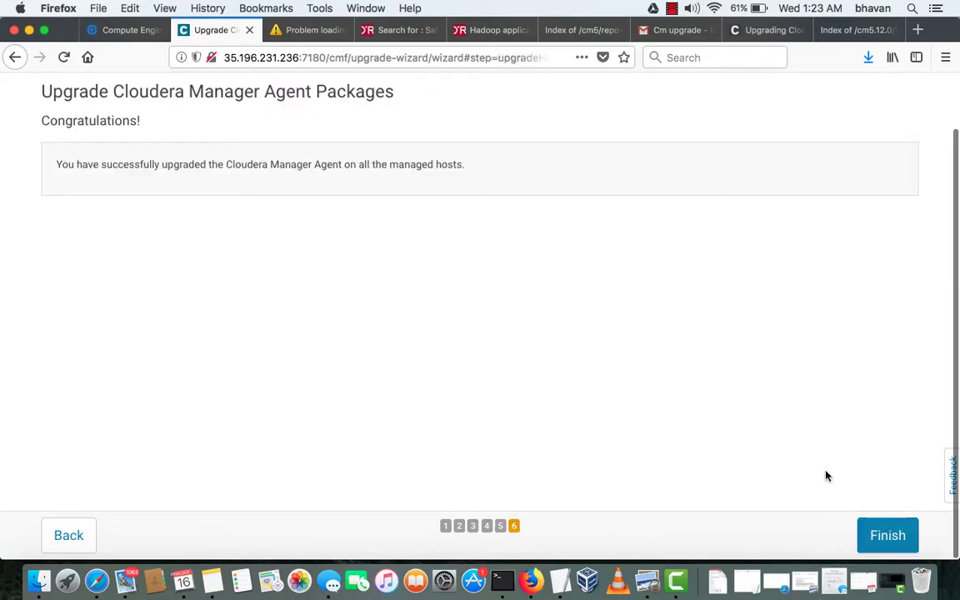
Finish the agent upgrade, accept the listed configuration changes, and restart the Cloudera Management Service
{"action": "left_click", "coordinate": [890, 538]}
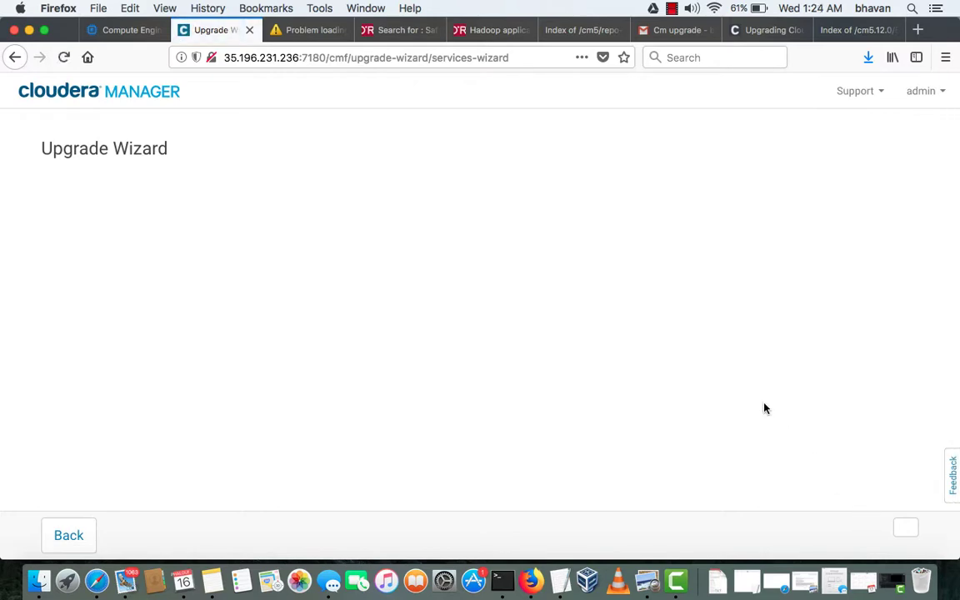
{"action": "scroll", "coordinate": [765, 409], "scroll_direction": "down", "scroll_amount": 2}
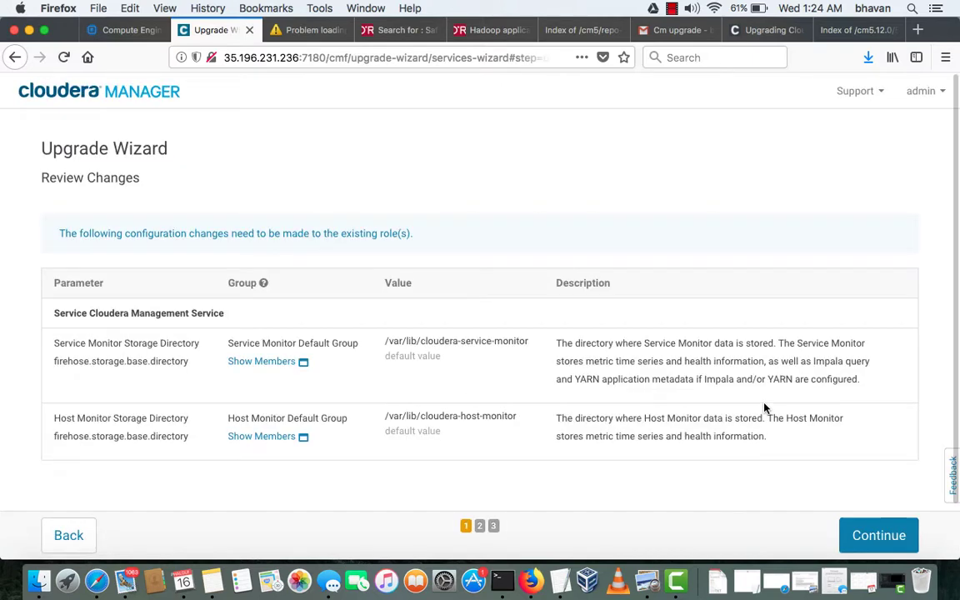
{"action": "scroll", "coordinate": [855, 473], "scroll_direction": "down", "scroll_amount": 2}
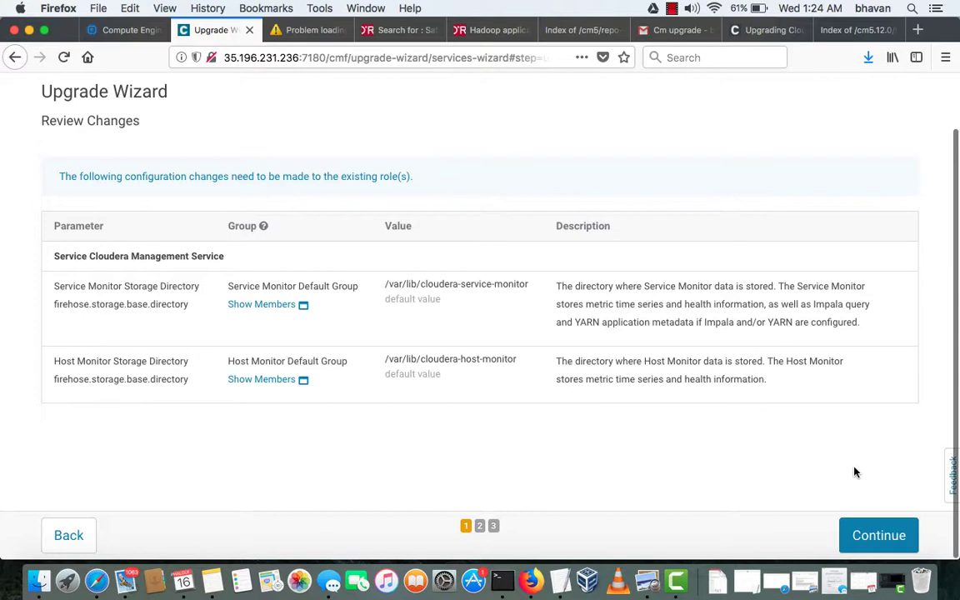
{"action": "left_click", "coordinate": [876, 533]}
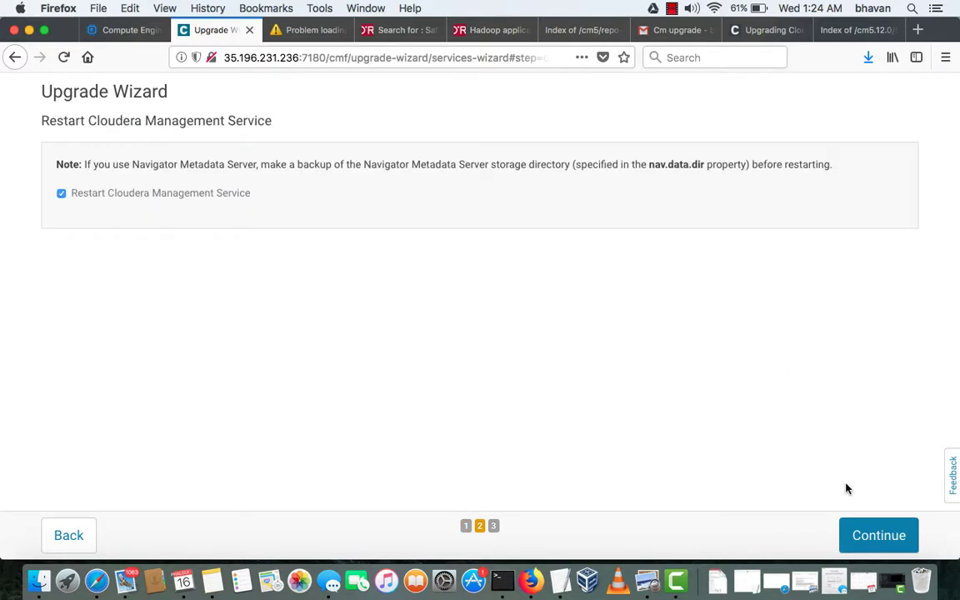
{"action": "left_click", "coordinate": [874, 539]}
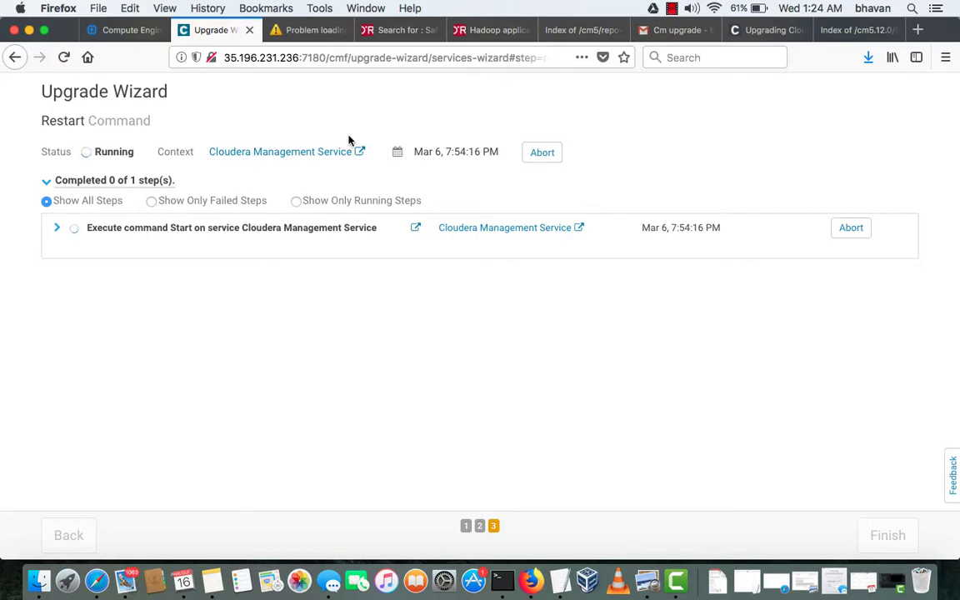
Verify all five Management Service role start commands succeeded, then finish the Upgrade Wizard
{"action": "left_click", "coordinate": [57, 227]}
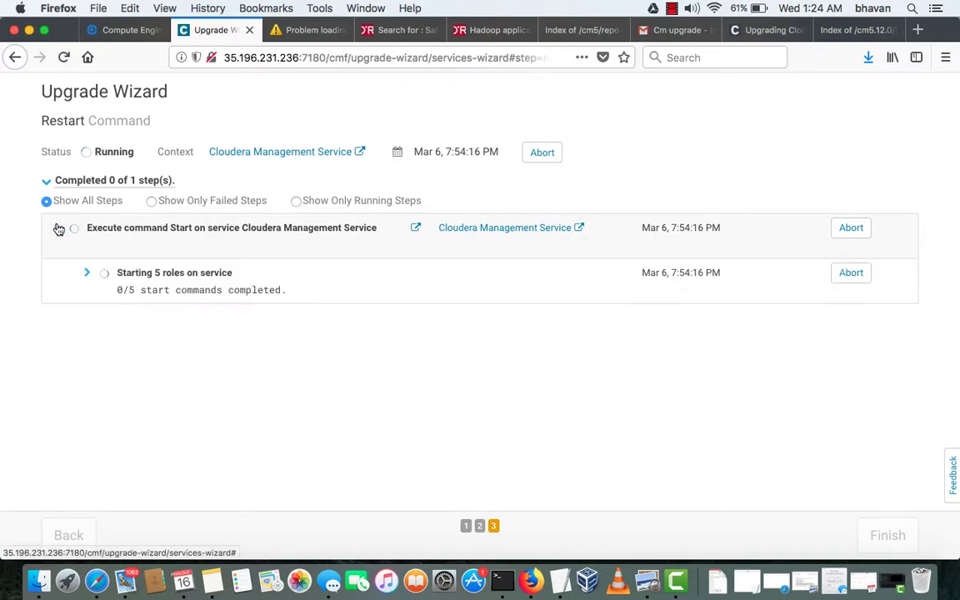
{"action": "left_click", "coordinate": [86, 275]}
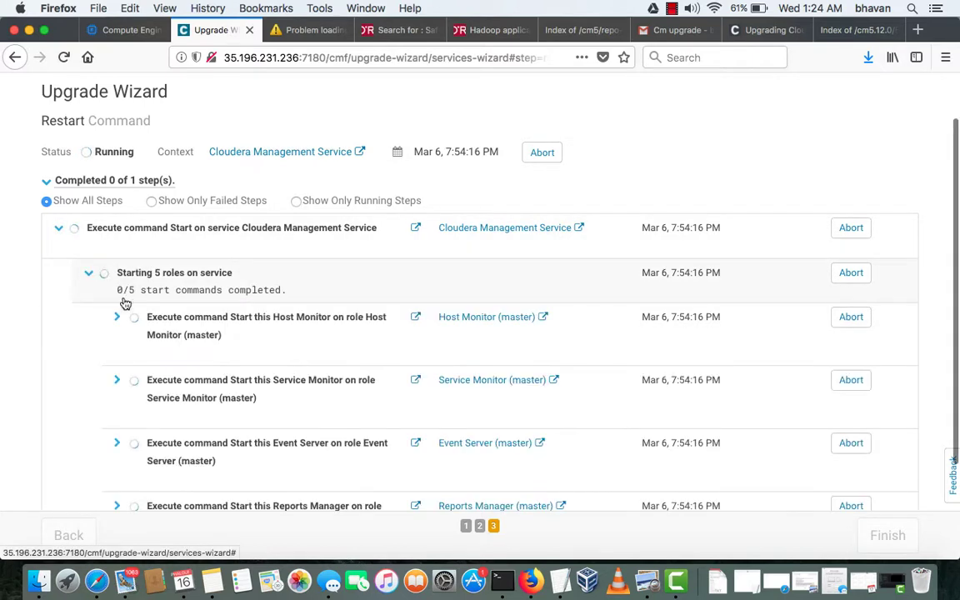
{"action": "scroll", "coordinate": [131, 317], "scroll_direction": "down", "scroll_amount": 3}
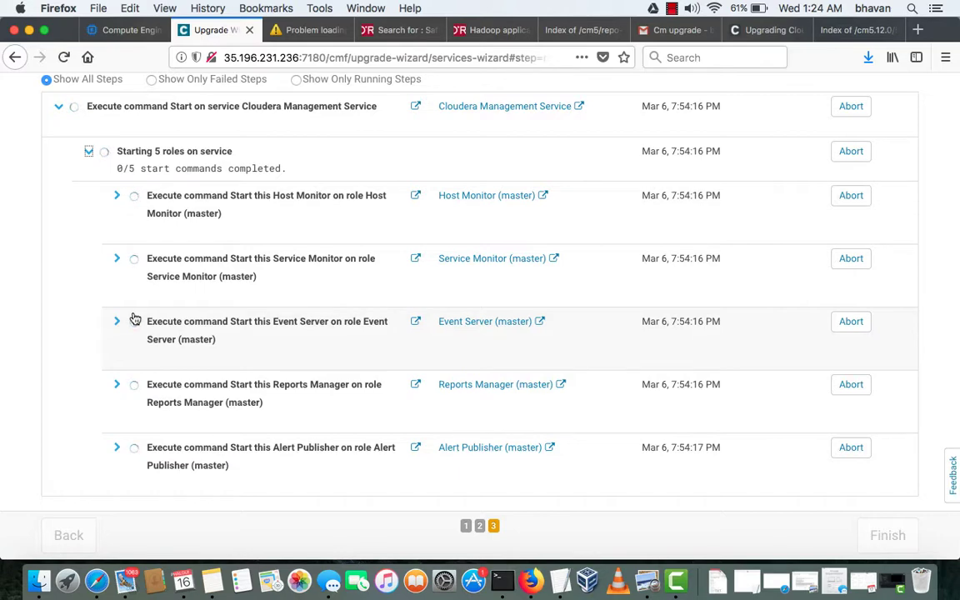
{"action": "scroll", "coordinate": [135, 319], "scroll_direction": "up", "scroll_amount": 4}
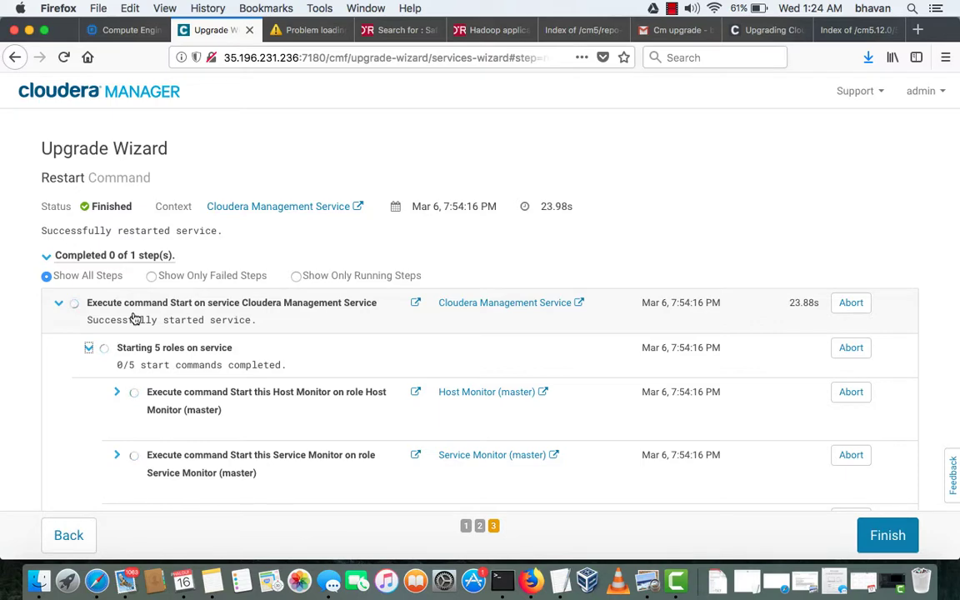
{"action": "scroll", "coordinate": [135, 319], "scroll_direction": "down", "scroll_amount": 4}
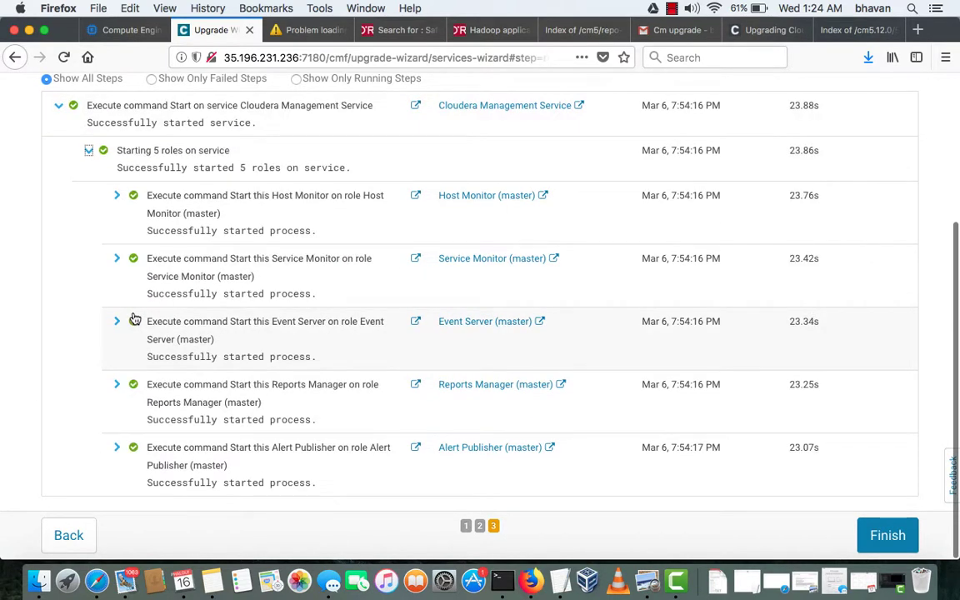
{"action": "left_click", "coordinate": [887, 535]}
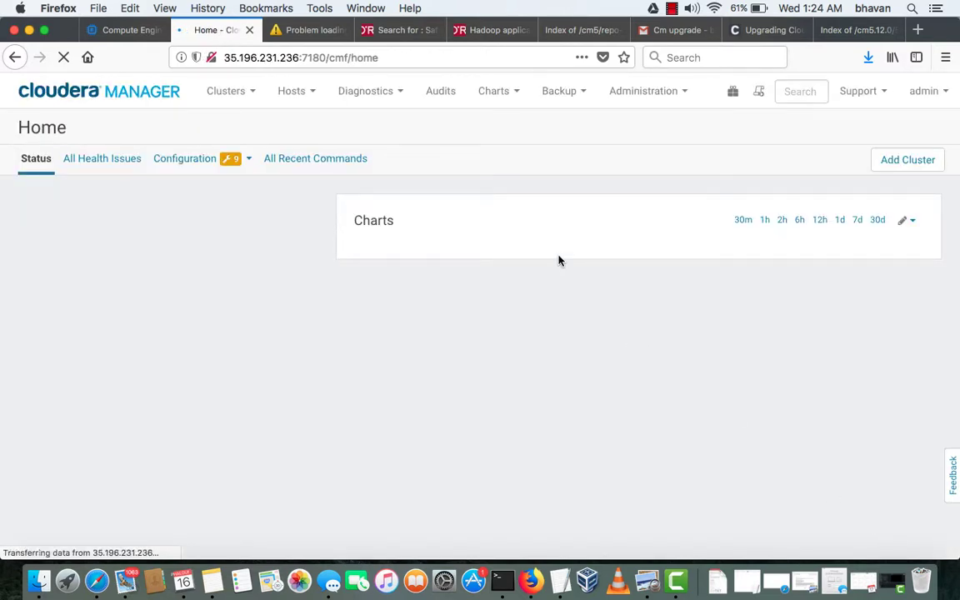
Confirm in Support > About that Cloudera Manager reports version 5.12.0
{"action": "left_click", "coordinate": [878, 97]}
{"action": "left_click", "coordinate": [786, 313]}
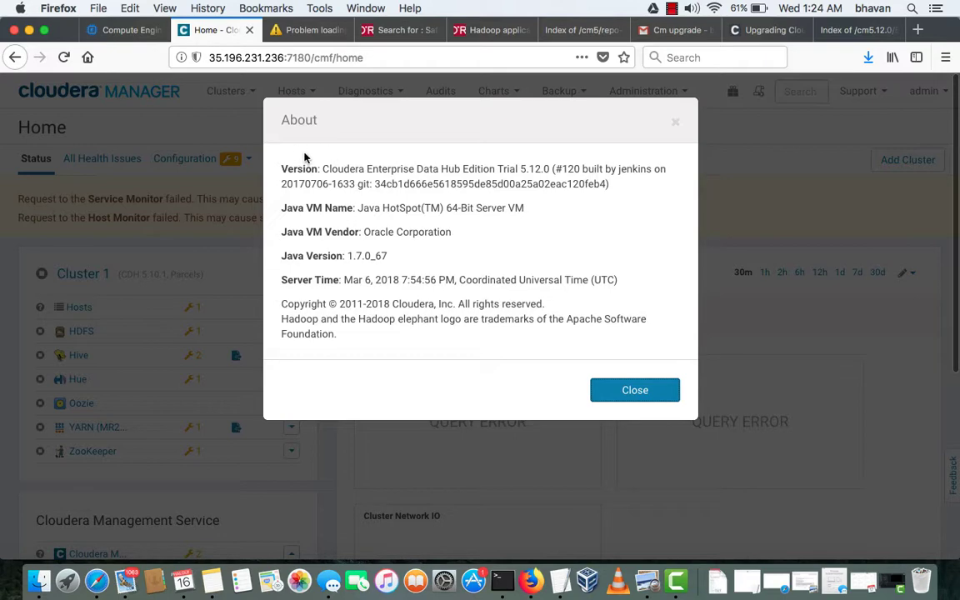
{"action": "double_click", "coordinate": [535, 170]}
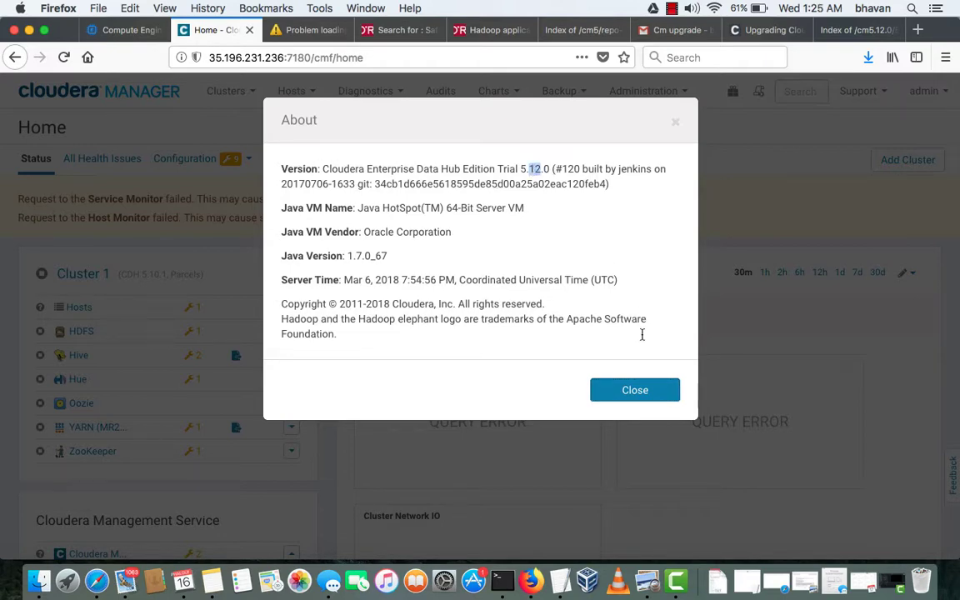
{"action": "left_click", "coordinate": [652, 399]}
Choose Start from the Cluster 1 actions menu
{"action": "scroll", "coordinate": [204, 360], "scroll_direction": "down", "scroll_amount": 5}
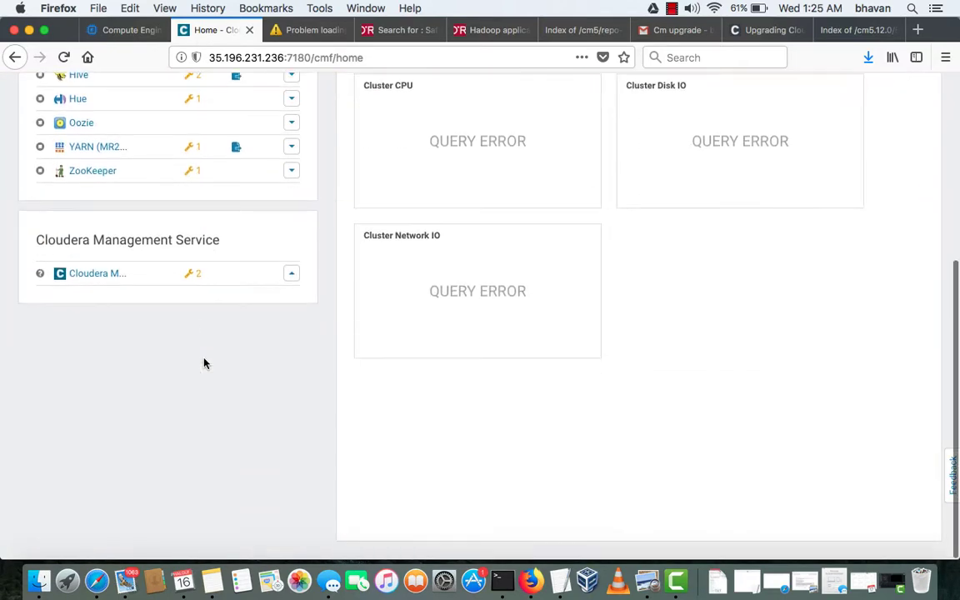
{"action": "left_click", "coordinate": [292, 276]}
{"action": "scroll", "coordinate": [241, 163], "scroll_direction": "up", "scroll_amount": 5}
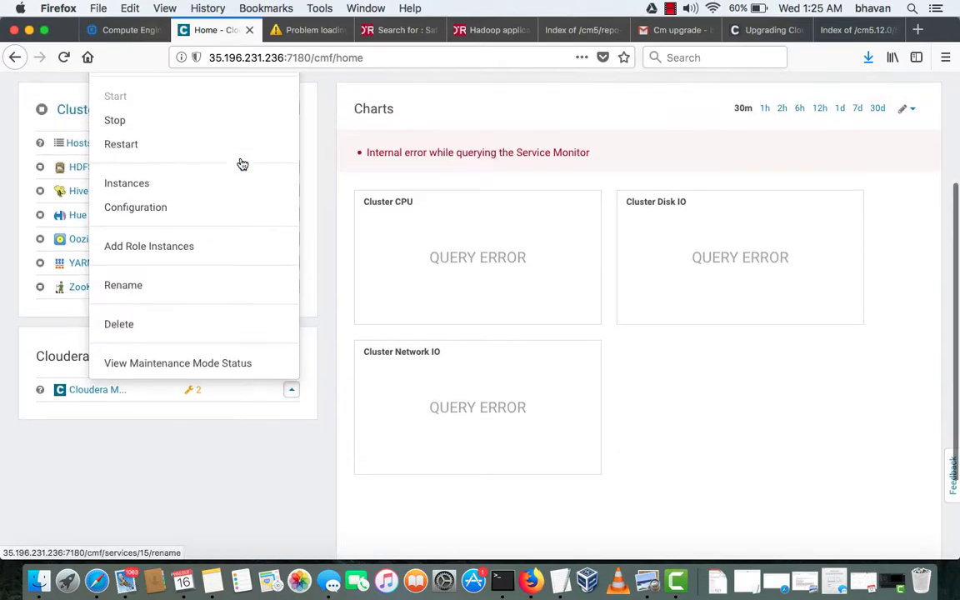
{"action": "left_click", "coordinate": [318, 244]}
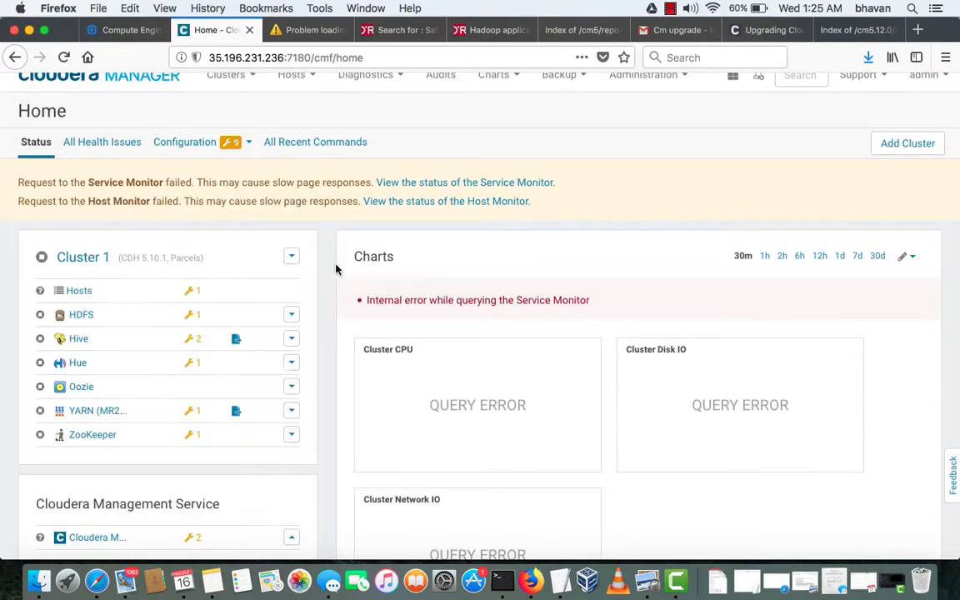
{"action": "left_click", "coordinate": [290, 258]}
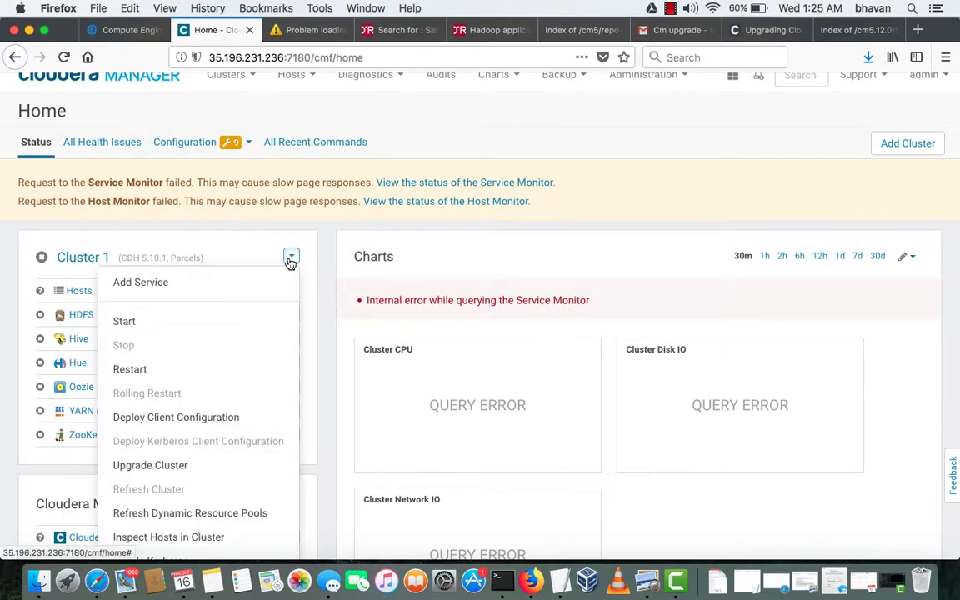
{"action": "left_click", "coordinate": [252, 321]}
Confirm starting Cluster 1 and follow the ZooKeeper start step until it succeeds
{"action": "left_click", "coordinate": [635, 234]}
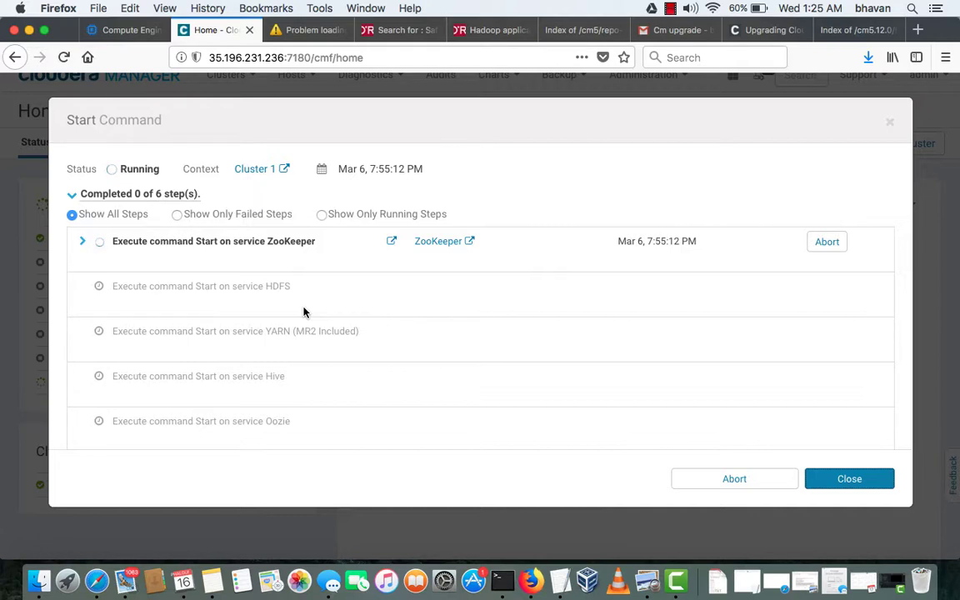
{"action": "left_click", "coordinate": [86, 244]}
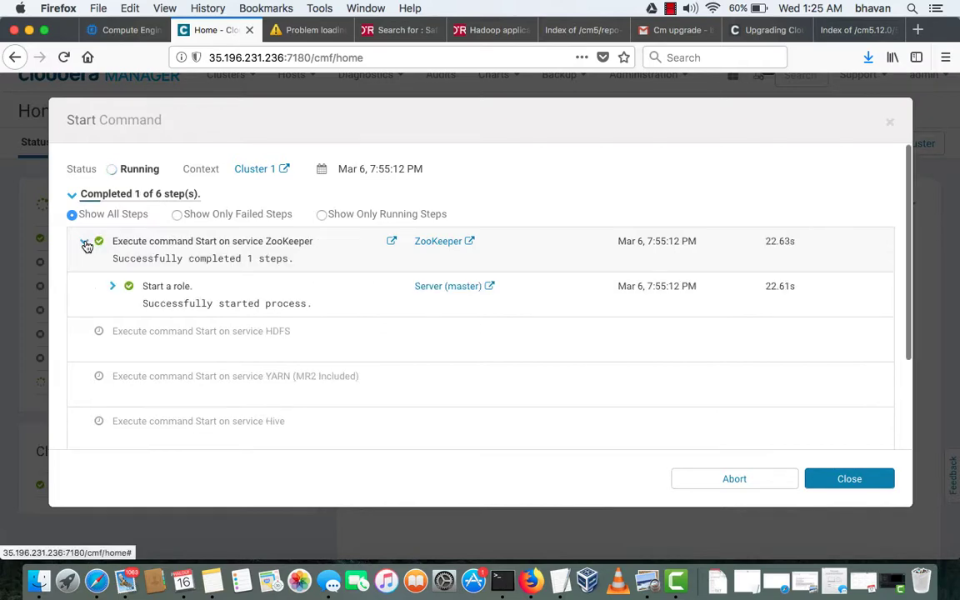
{"action": "scroll", "coordinate": [103, 337], "scroll_direction": "down", "scroll_amount": 1}
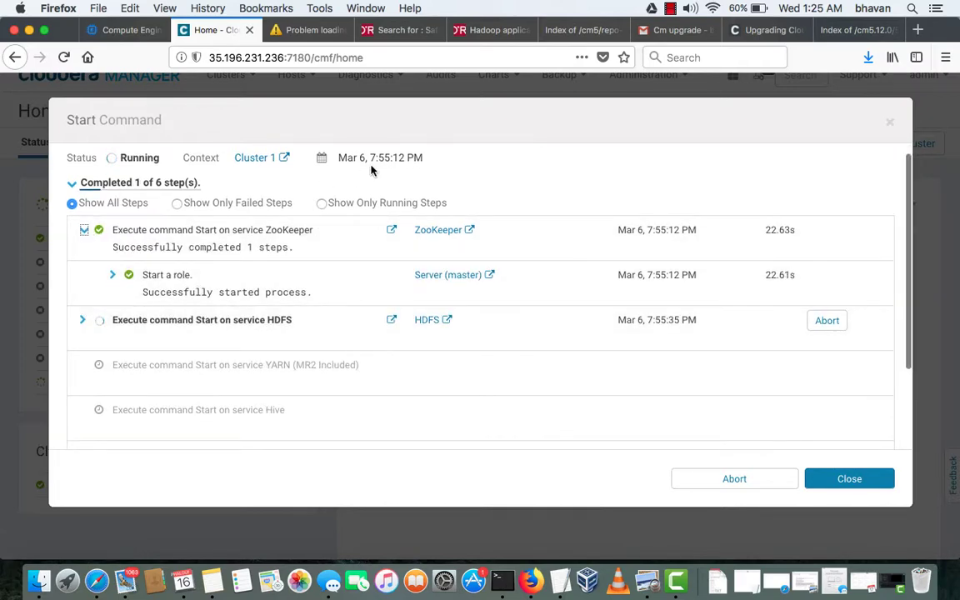
{"action": "scroll", "coordinate": [328, 305], "scroll_direction": "down", "scroll_amount": 3}
{"action": "scroll", "coordinate": [327, 303], "scroll_direction": "up", "scroll_amount": 3}
{"action": "scroll", "coordinate": [327, 303], "scroll_direction": "down", "scroll_amount": 3}
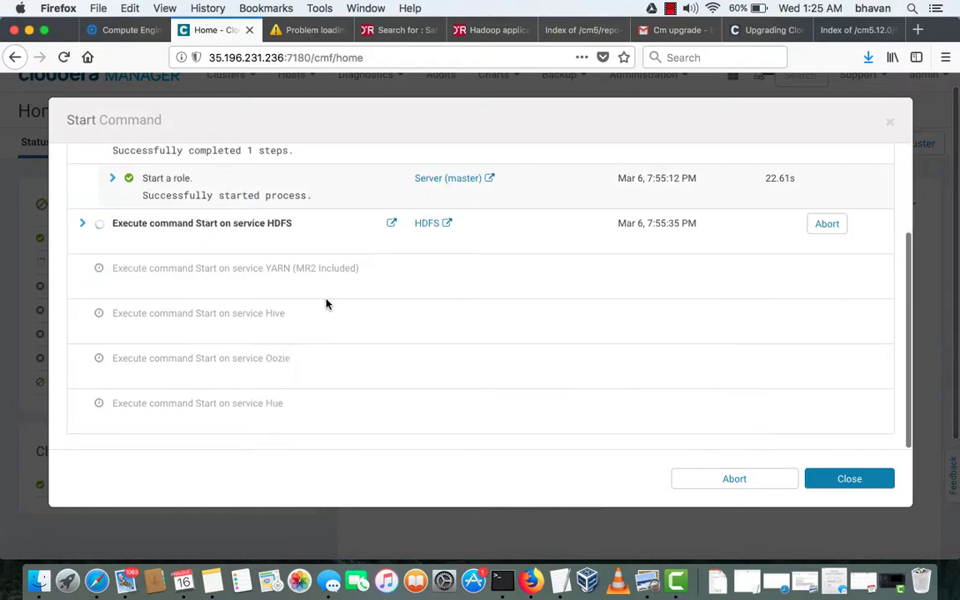
{"action": "scroll", "coordinate": [328, 304], "scroll_direction": "up", "scroll_amount": 3}
Review the docs' final sections on starting services and testing, then return to cluster start progress
{"action": "left_click", "coordinate": [760, 30]}
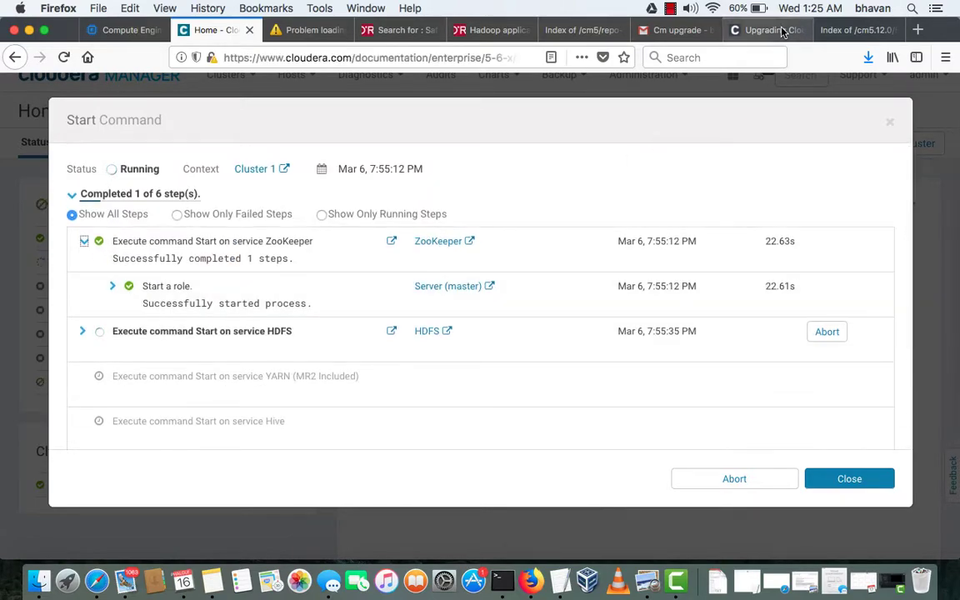
{"action": "scroll", "coordinate": [629, 368], "scroll_direction": "down", "scroll_amount": 10}
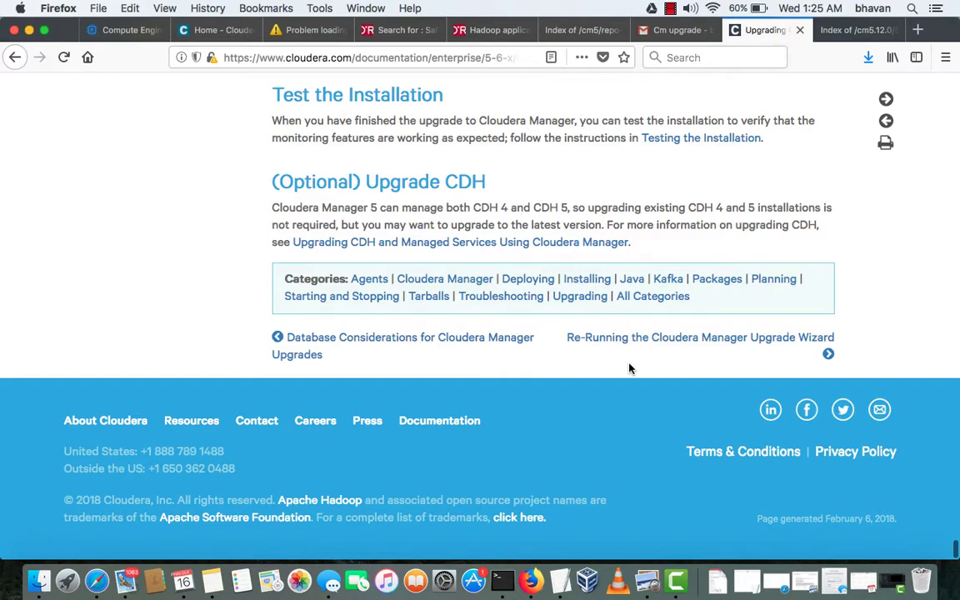
{"action": "scroll", "coordinate": [629, 368], "scroll_direction": "up", "scroll_amount": 3}
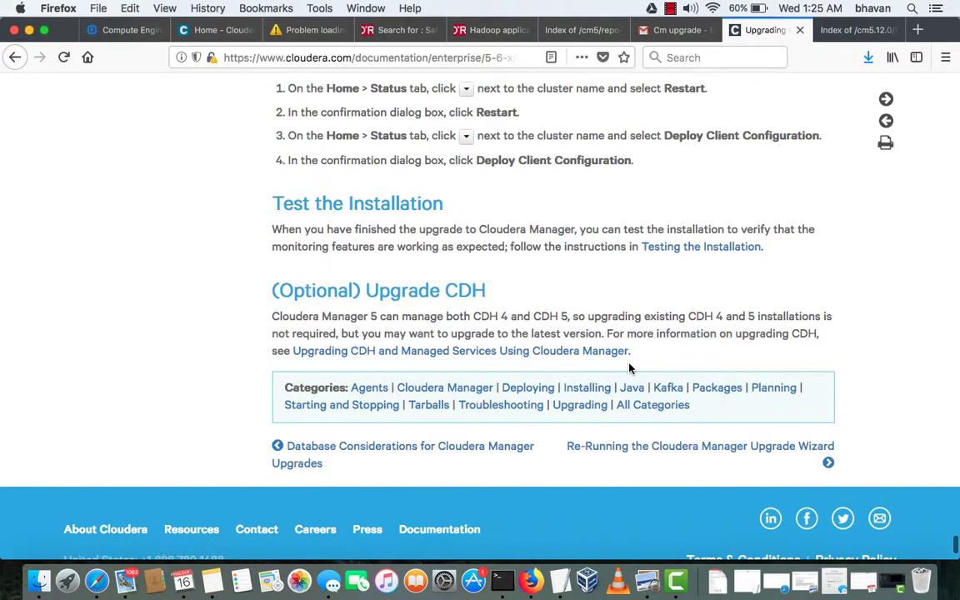
{"action": "scroll", "coordinate": [629, 368], "scroll_direction": "up", "scroll_amount": 15}
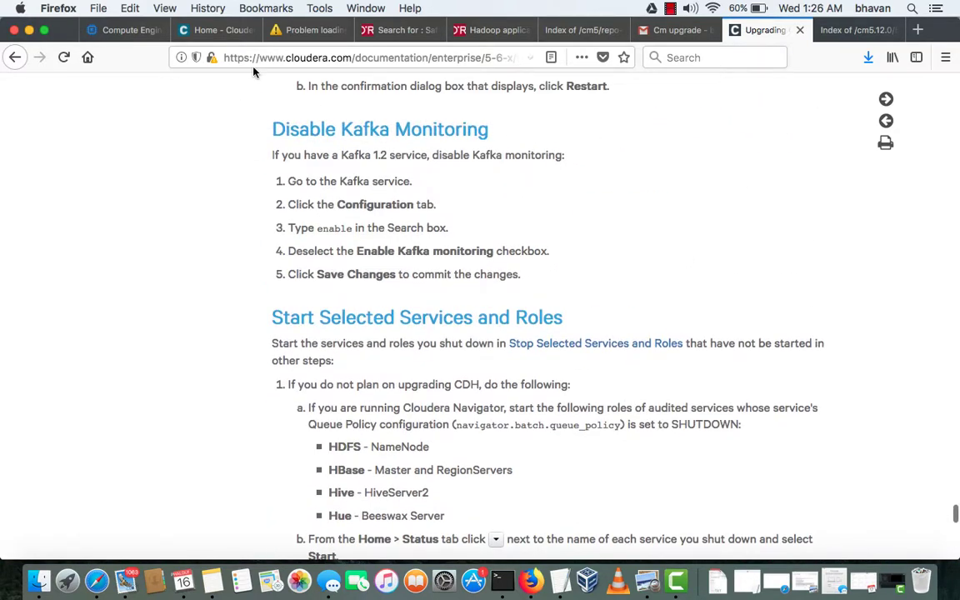
{"action": "left_click", "coordinate": [210, 30]}
Expand the HDFS and YARN start steps and review the six YARN role starts
{"action": "scroll", "coordinate": [348, 246], "scroll_direction": "down", "scroll_amount": 2}
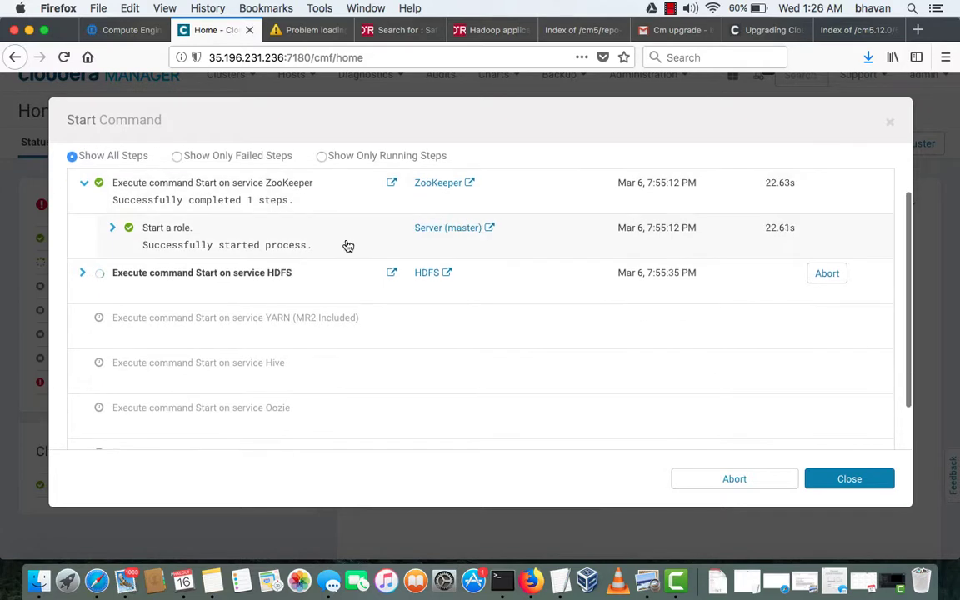
{"action": "left_click", "coordinate": [84, 273]}
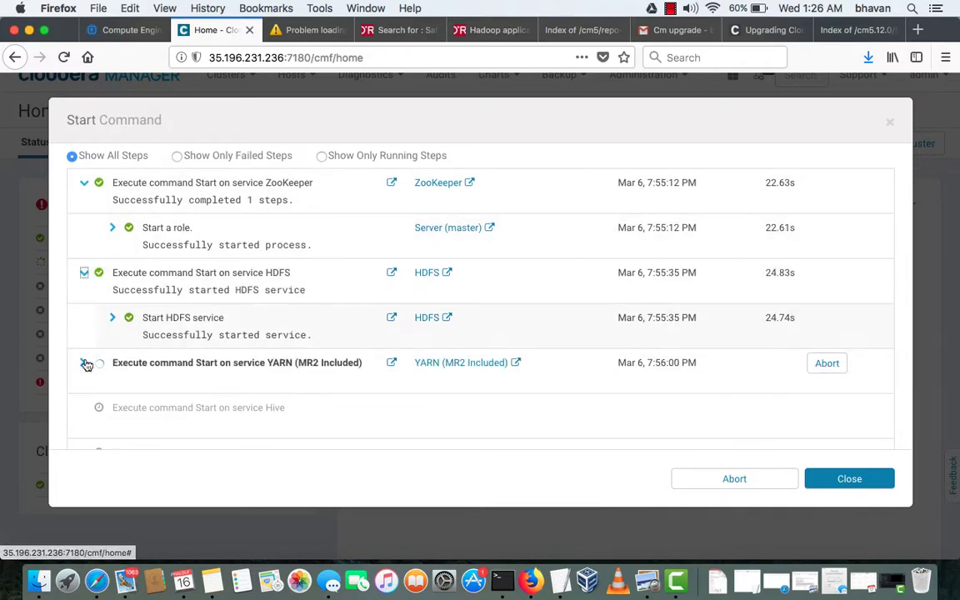
{"action": "left_click", "coordinate": [82, 364]}
{"action": "scroll", "coordinate": [243, 392], "scroll_direction": "down", "scroll_amount": 3}
{"action": "scroll", "coordinate": [243, 392], "scroll_direction": "down", "scroll_amount": 1}
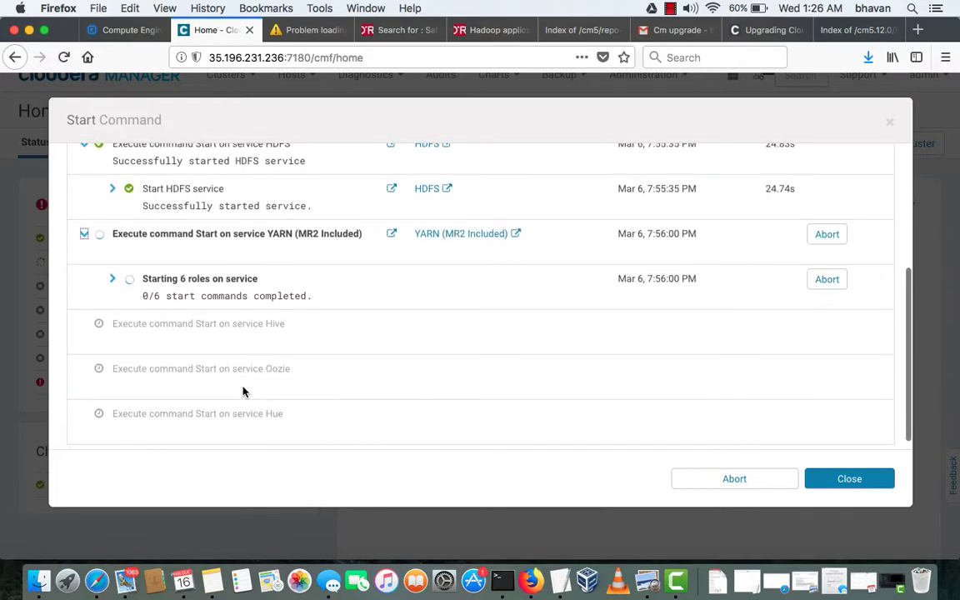
{"action": "left_click", "coordinate": [115, 282]}
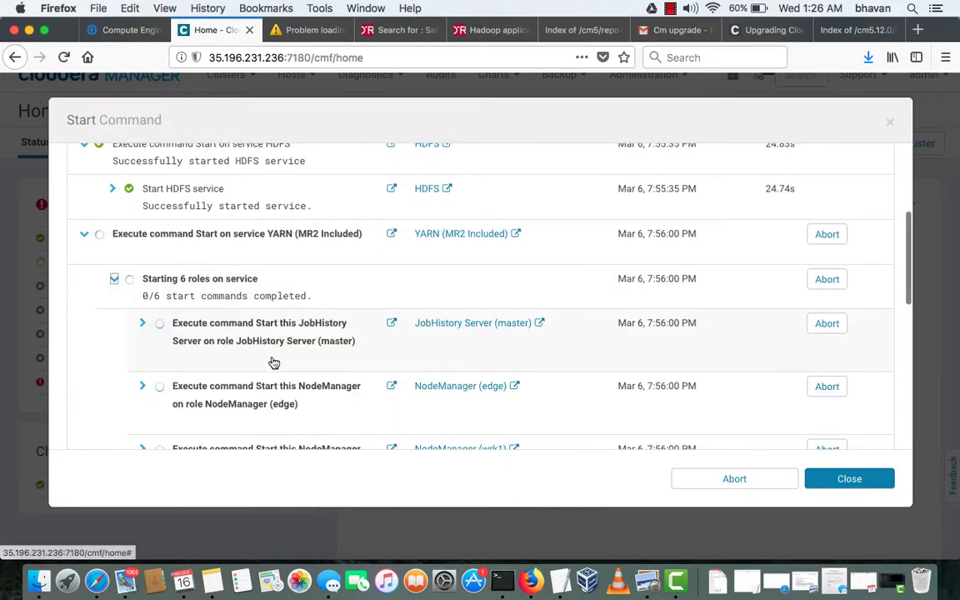
{"action": "scroll", "coordinate": [273, 362], "scroll_direction": "down", "scroll_amount": 8}
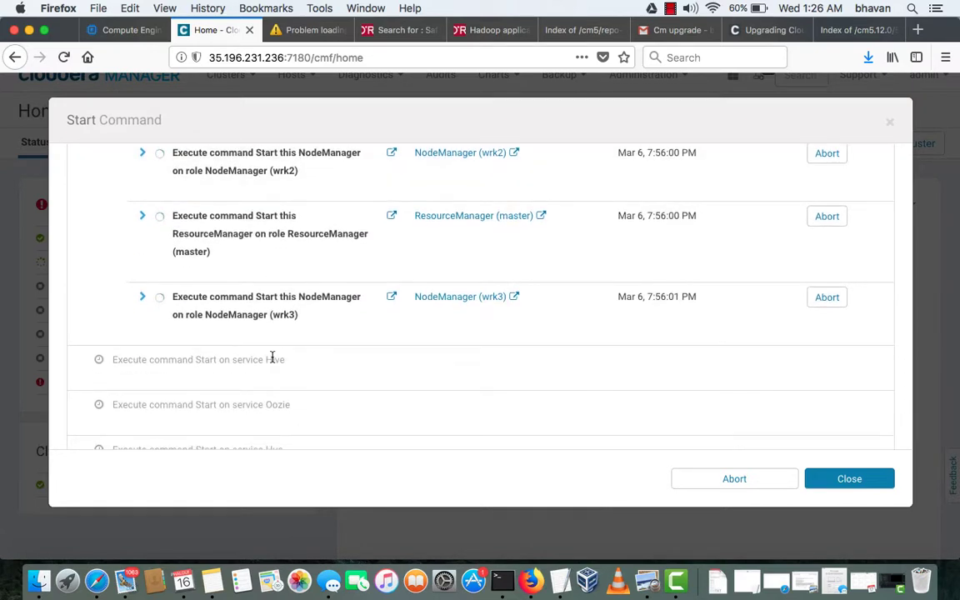
{"action": "scroll", "coordinate": [272, 359], "scroll_direction": "down", "scroll_amount": 3}
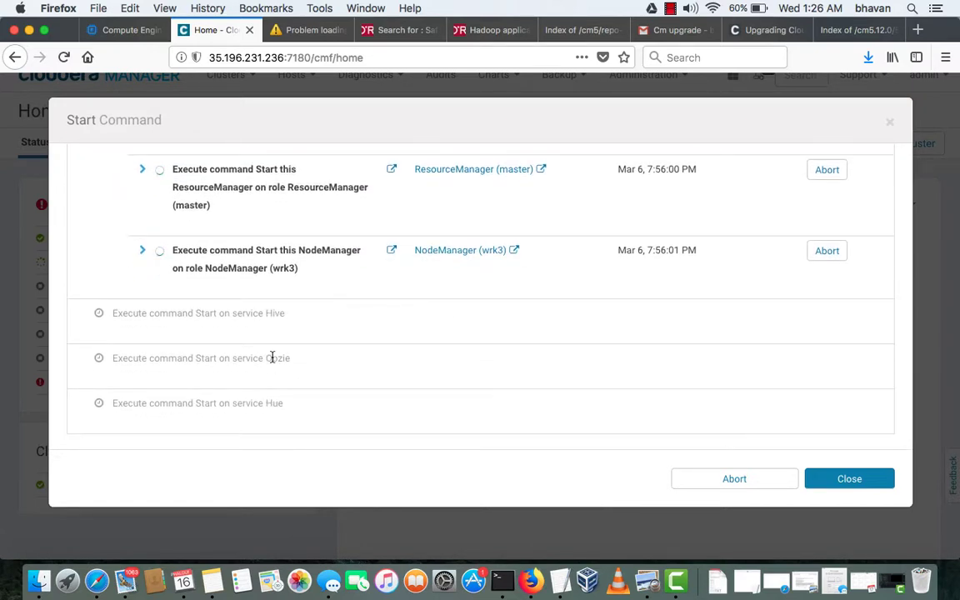
{"action": "scroll", "coordinate": [272, 357], "scroll_direction": "up", "scroll_amount": 4}
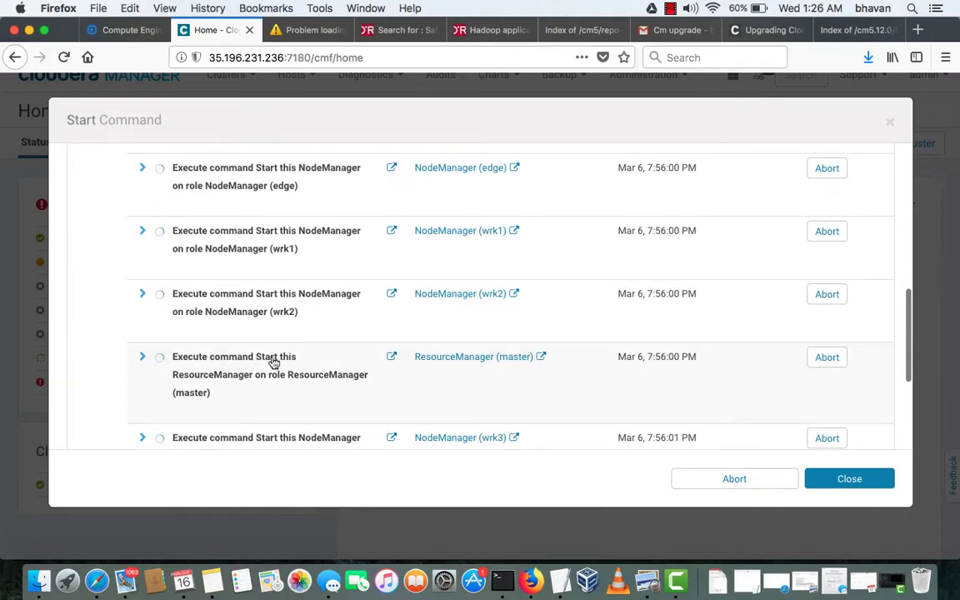
{"action": "scroll", "coordinate": [273, 363], "scroll_direction": "up", "scroll_amount": 2}
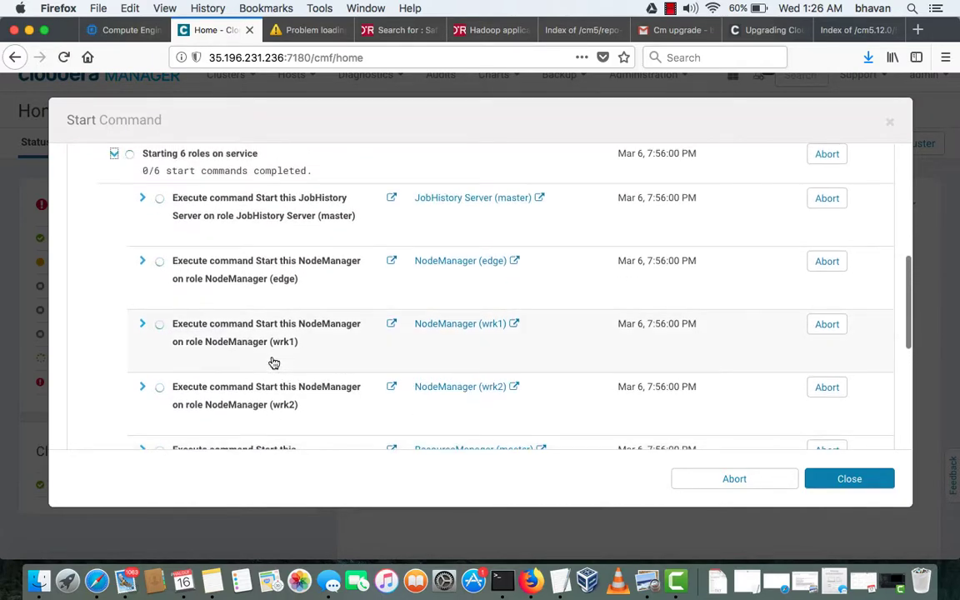
{"action": "scroll", "coordinate": [273, 363], "scroll_direction": "down", "scroll_amount": 6}
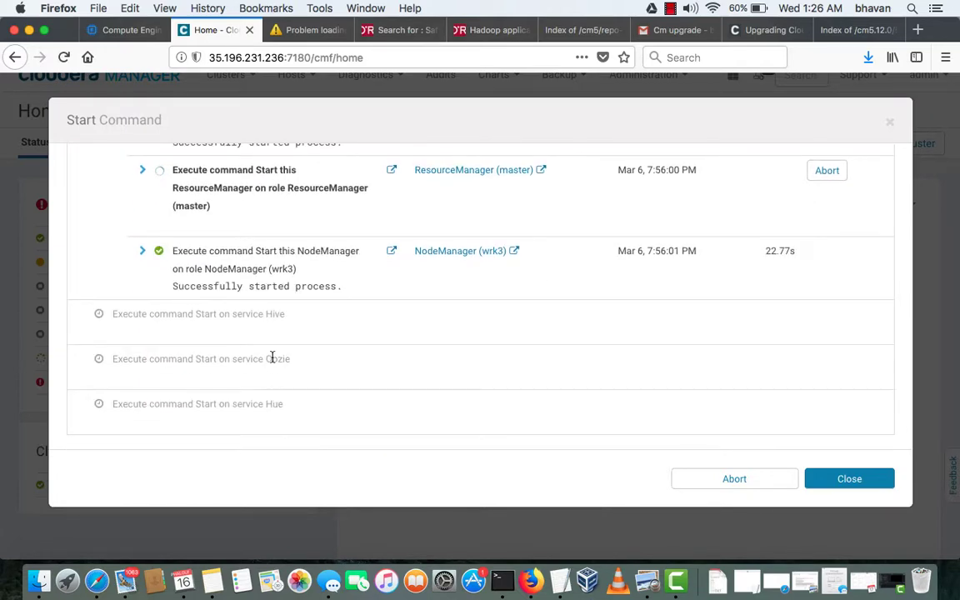
{"action": "scroll", "coordinate": [273, 361], "scroll_direction": "up", "scroll_amount": 3}
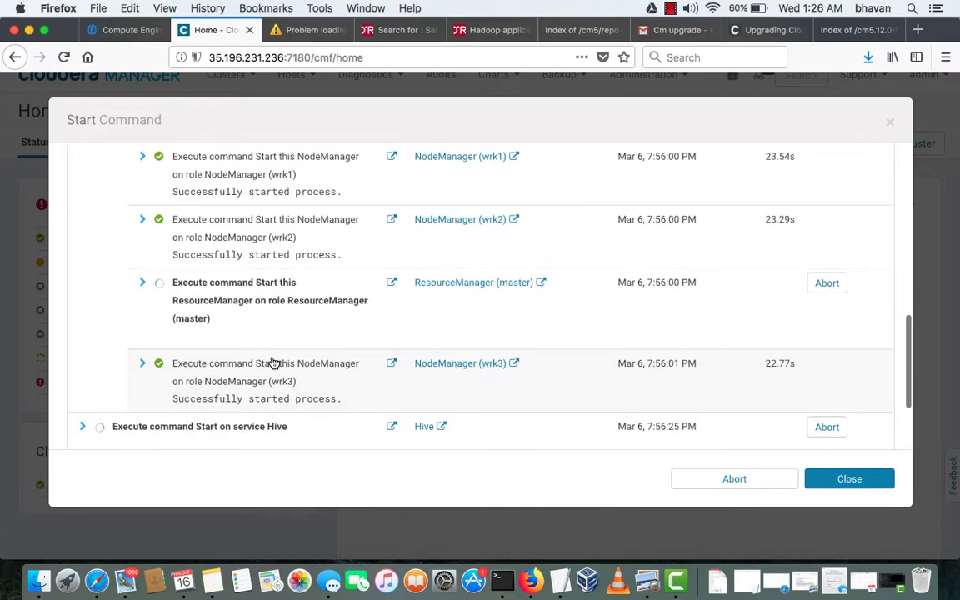
{"action": "scroll", "coordinate": [272, 360], "scroll_direction": "down", "scroll_amount": 3}
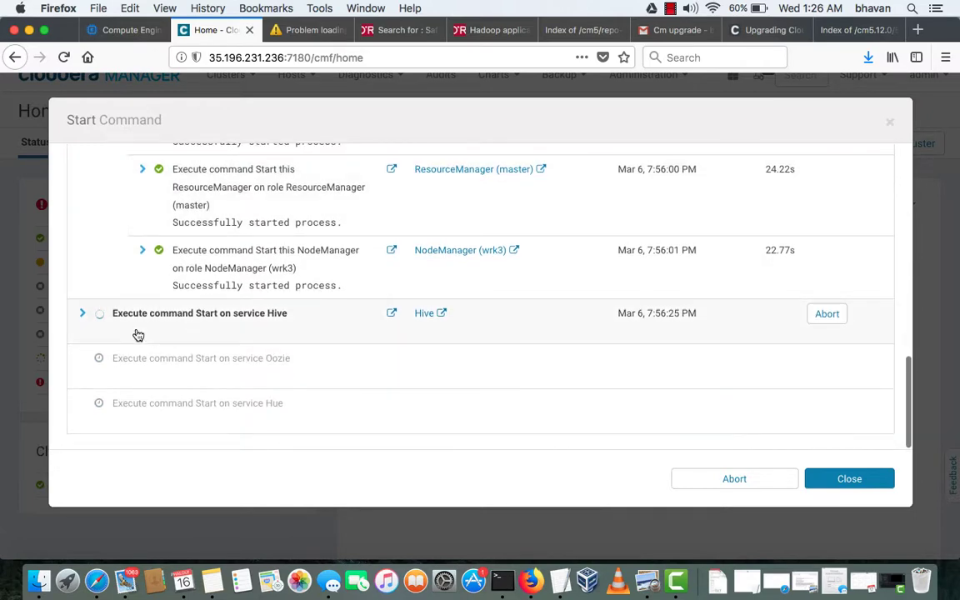
{"action": "scroll", "coordinate": [240, 301], "scroll_direction": "up", "scroll_amount": 10}
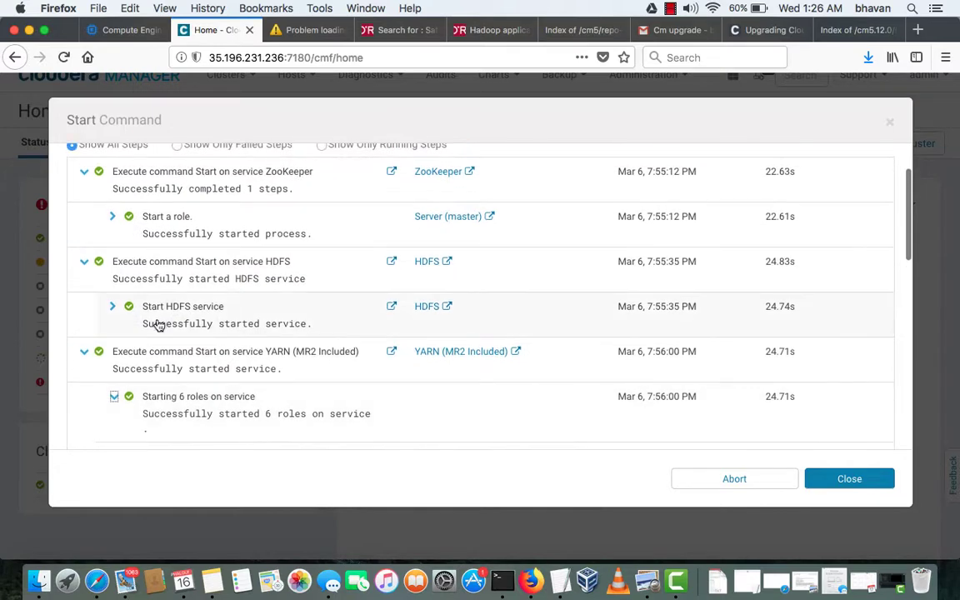
Collapse the YARN, HDFS and ZooKeeper start step details again
{"action": "left_click", "coordinate": [83, 351]}
{"action": "left_click", "coordinate": [85, 263]}
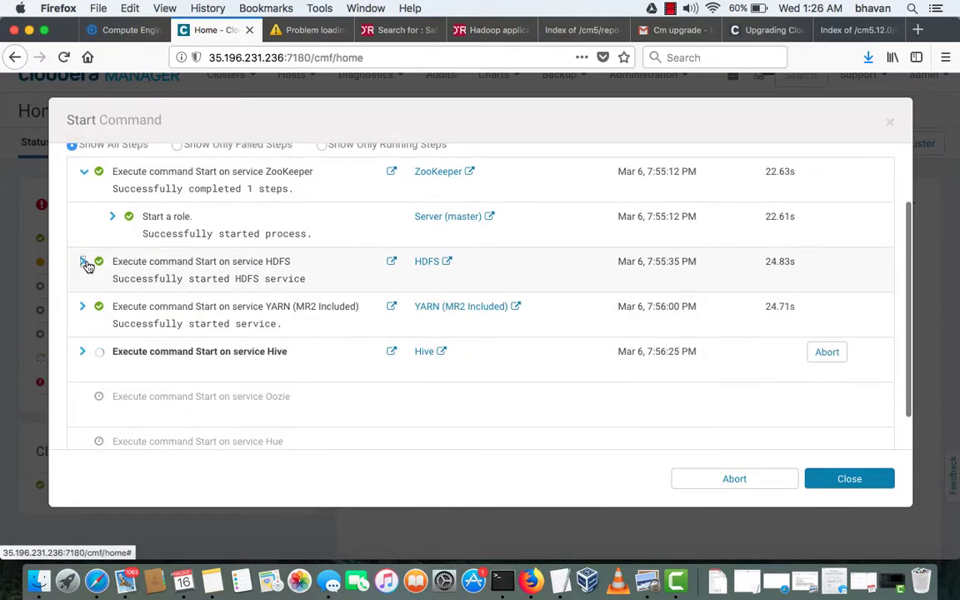
{"action": "scroll", "coordinate": [88, 266], "scroll_direction": "up", "scroll_amount": 2}
{"action": "left_click", "coordinate": [84, 240]}
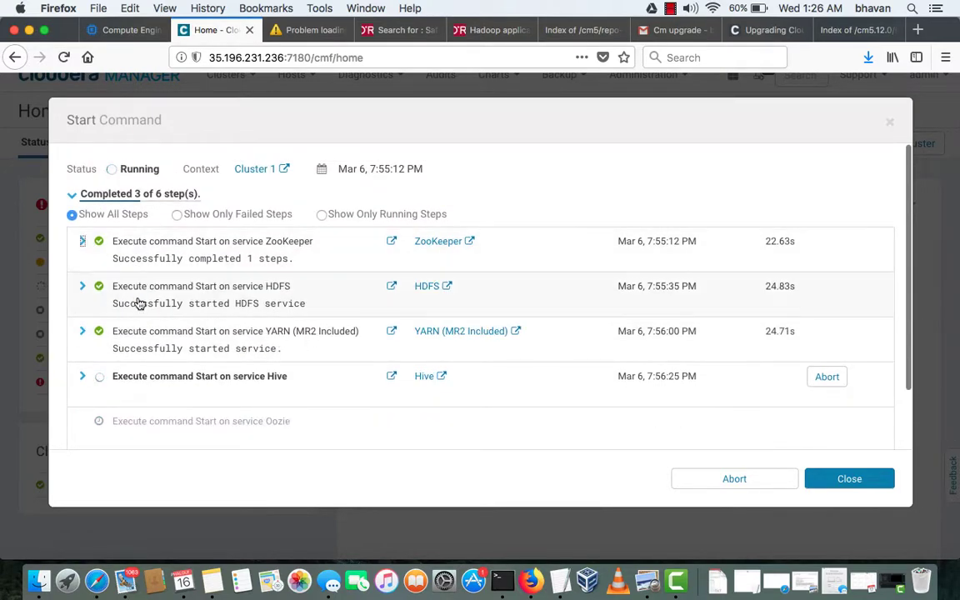
{"action": "scroll", "coordinate": [137, 304], "scroll_direction": "down", "scroll_amount": 2}
Drill into Hive's role starts to show the HiveServer2 start stdout output
{"action": "left_click", "coordinate": [83, 315]}
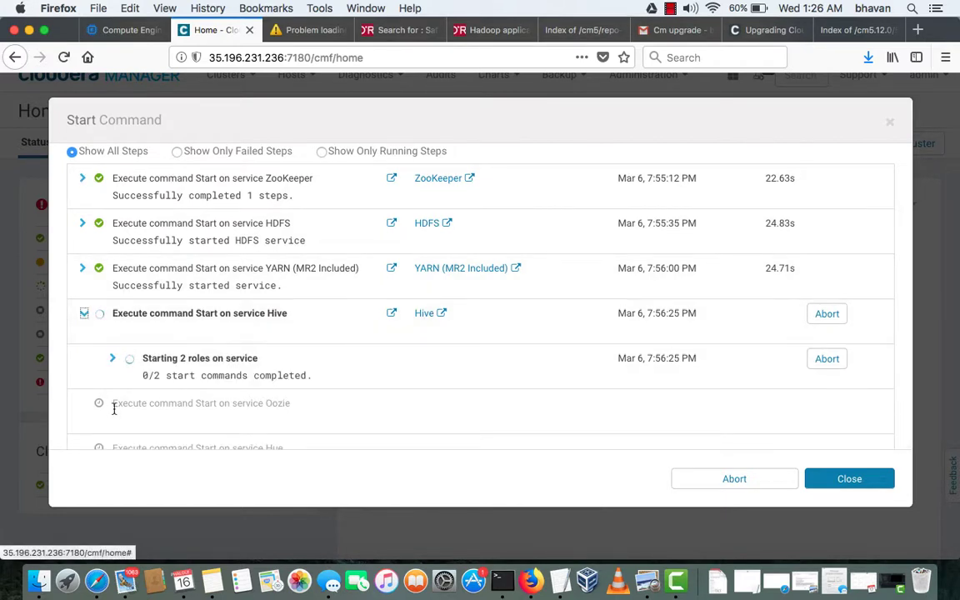
{"action": "left_click", "coordinate": [111, 359]}
{"action": "scroll", "coordinate": [222, 368], "scroll_direction": "down", "scroll_amount": 5}
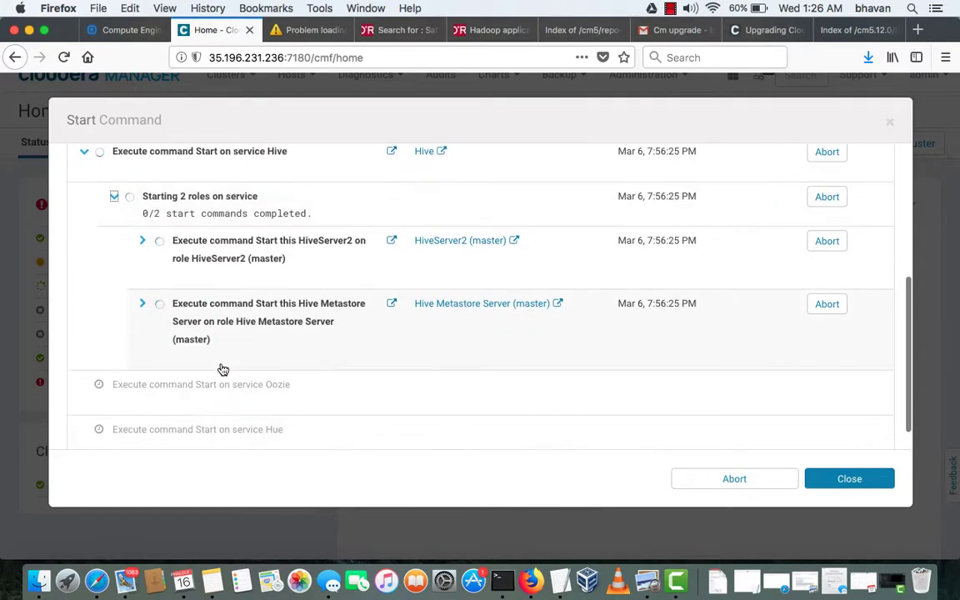
{"action": "left_click", "coordinate": [142, 242]}
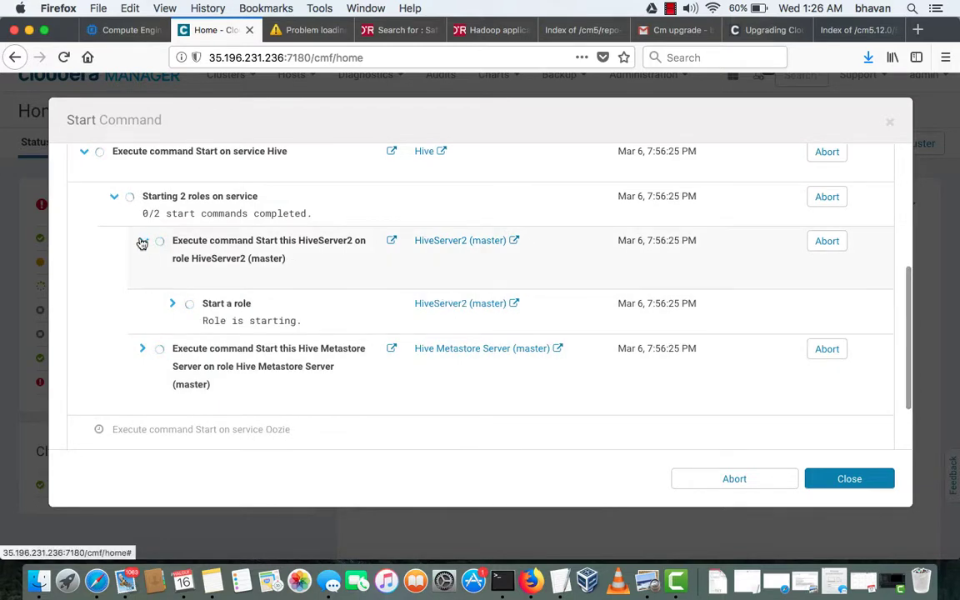
{"action": "left_click", "coordinate": [172, 306]}
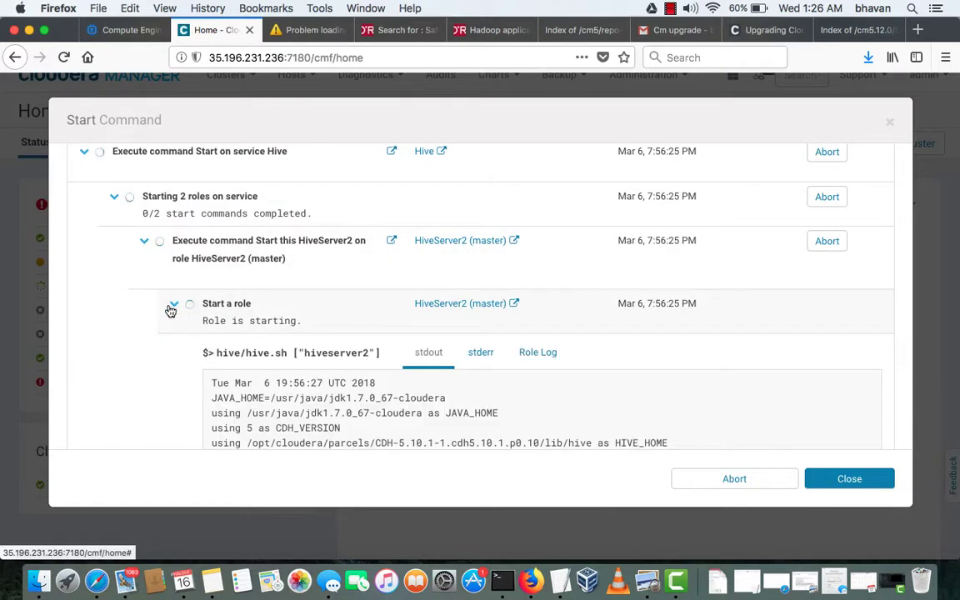
{"action": "right_click", "coordinate": [171, 304]}
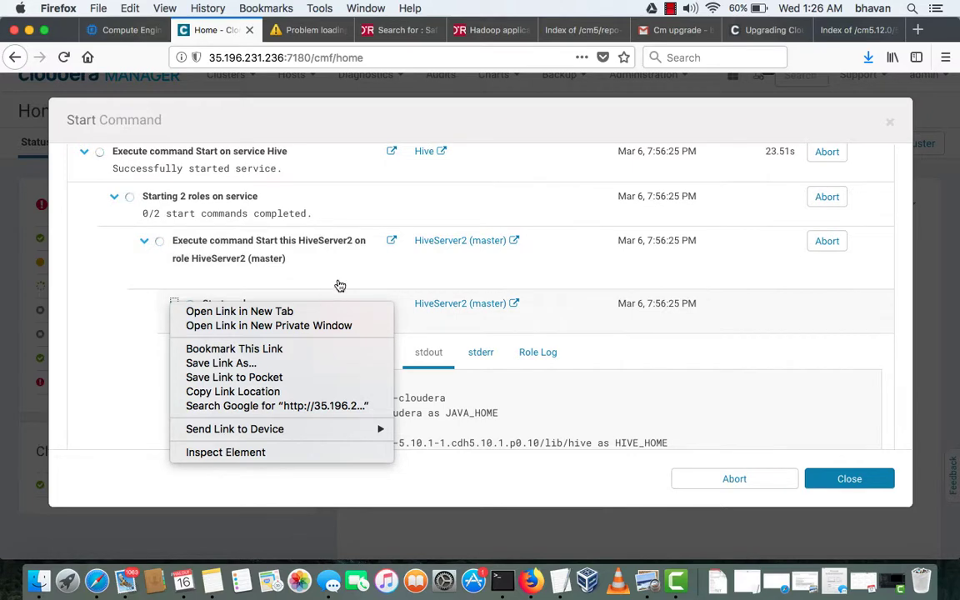
{"action": "left_click", "coordinate": [656, 354]}
{"action": "scroll", "coordinate": [655, 355], "scroll_direction": "down", "scroll_amount": 2}
{"action": "scroll", "coordinate": [656, 355], "scroll_direction": "down", "scroll_amount": 3}
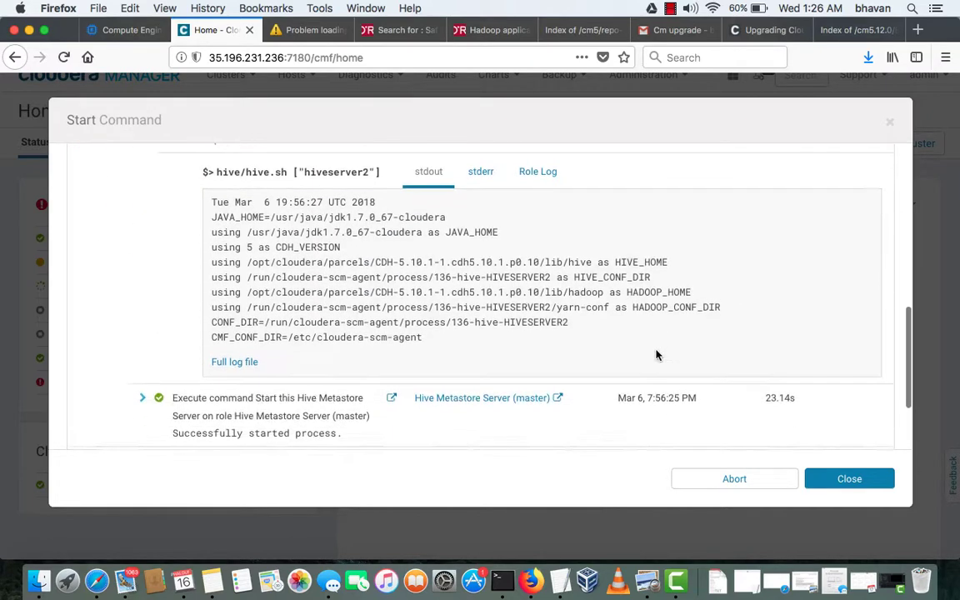
Check the HiveServer2 stderr and Role Log output
{"action": "left_click", "coordinate": [486, 169]}
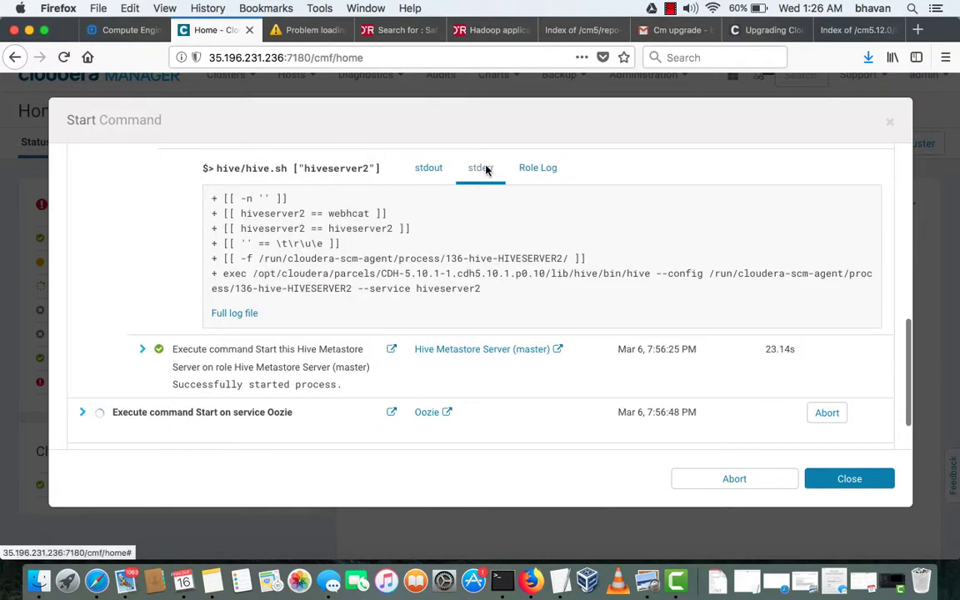
{"action": "left_click", "coordinate": [538, 168]}
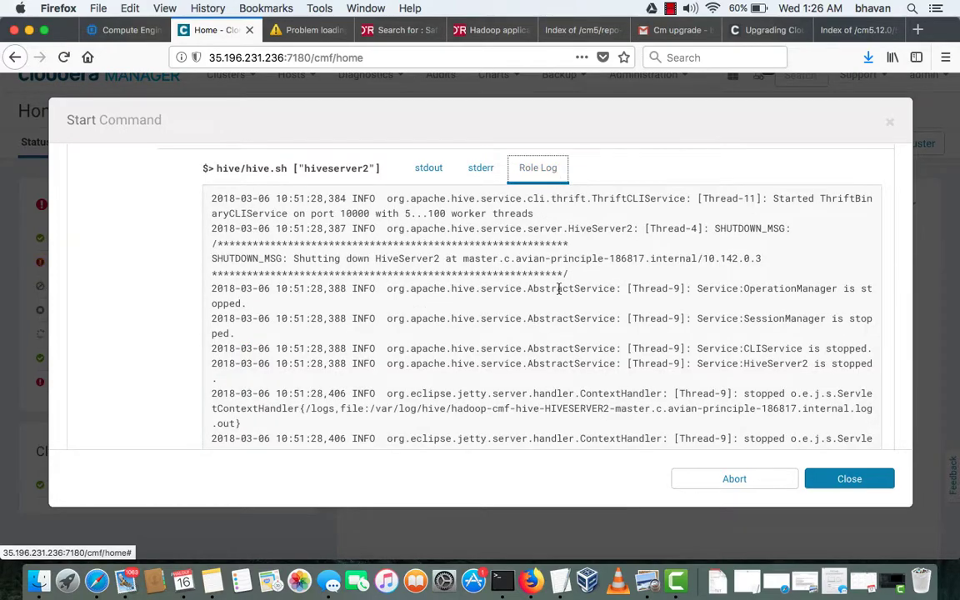
{"action": "scroll", "coordinate": [559, 295], "scroll_direction": "down", "scroll_amount": 5}
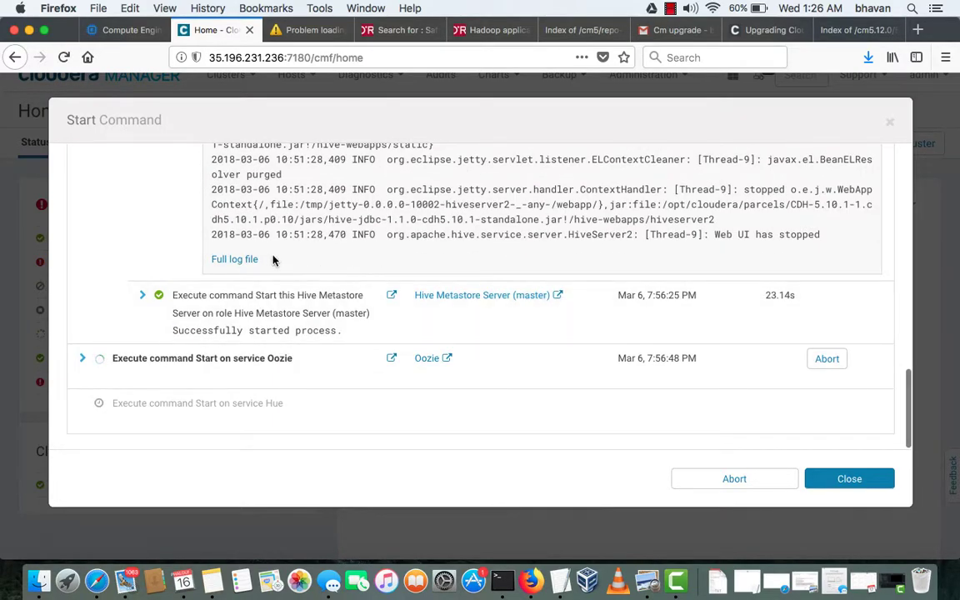
{"action": "scroll", "coordinate": [319, 268], "scroll_direction": "up", "scroll_amount": 4}
{"action": "scroll", "coordinate": [319, 268], "scroll_direction": "up", "scroll_amount": 10}
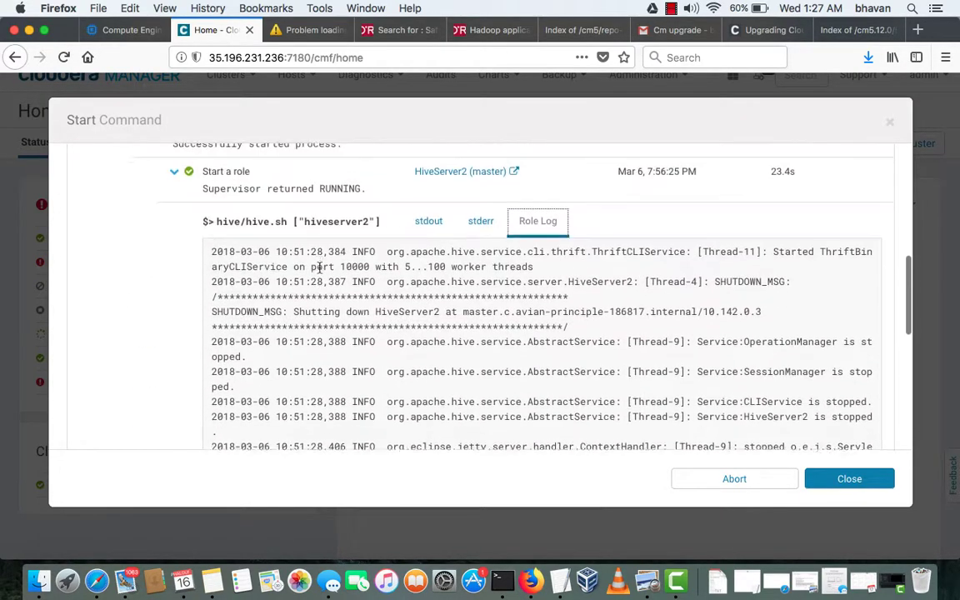
{"action": "scroll", "coordinate": [321, 271], "scroll_direction": "up", "scroll_amount": 3}
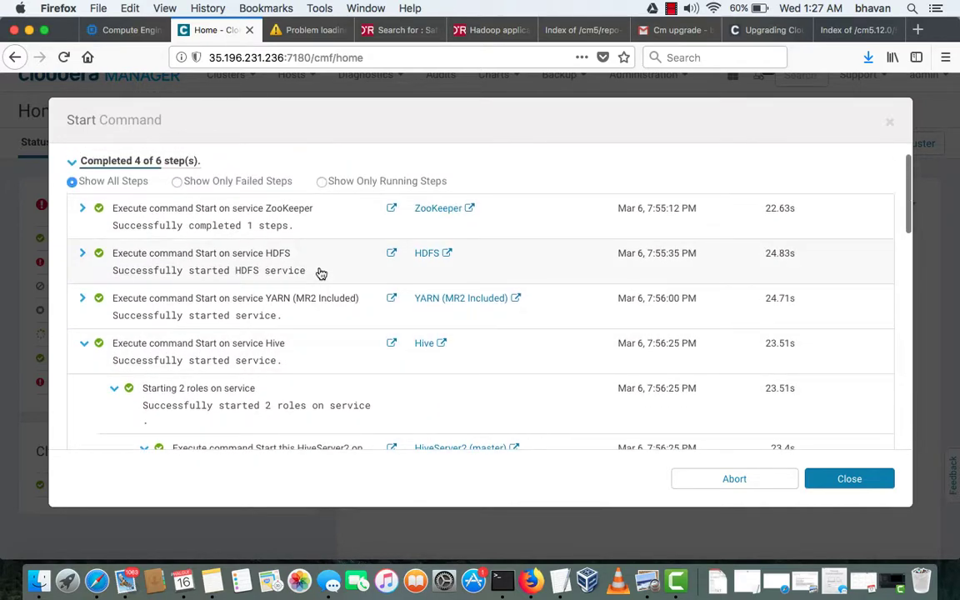
Collapse Hive's role steps and inspect the Oozie Server start details until Oozie succeeds
{"action": "scroll", "coordinate": [123, 266], "scroll_direction": "down", "scroll_amount": 4}
{"action": "left_click", "coordinate": [113, 263]}
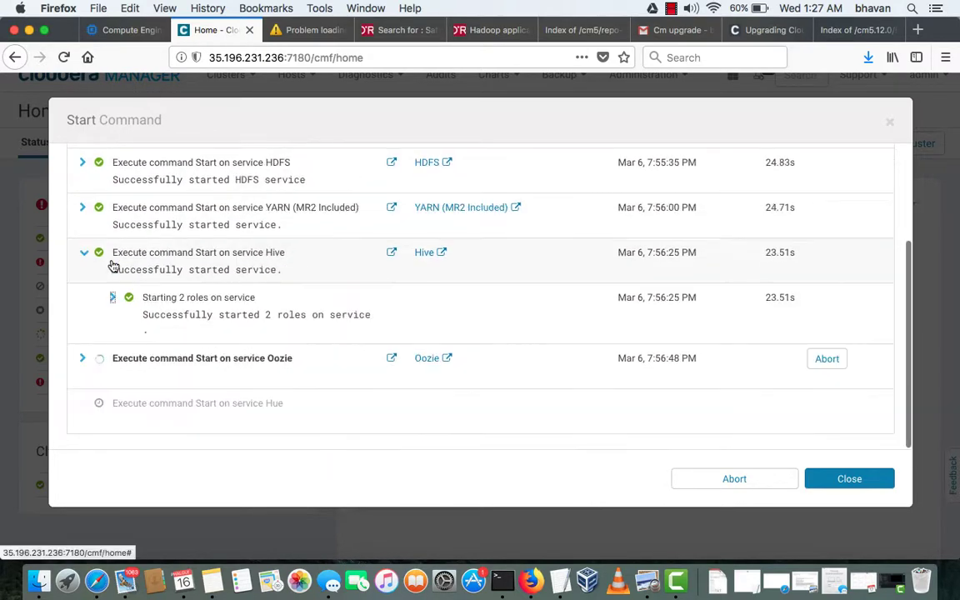
{"action": "left_click", "coordinate": [85, 359]}
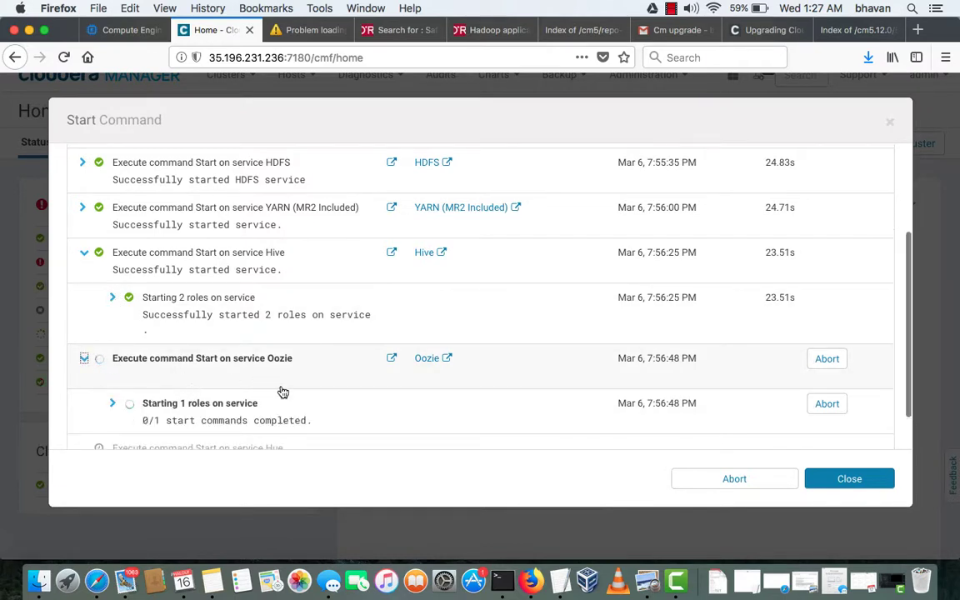
{"action": "scroll", "coordinate": [278, 390], "scroll_direction": "down", "scroll_amount": 1}
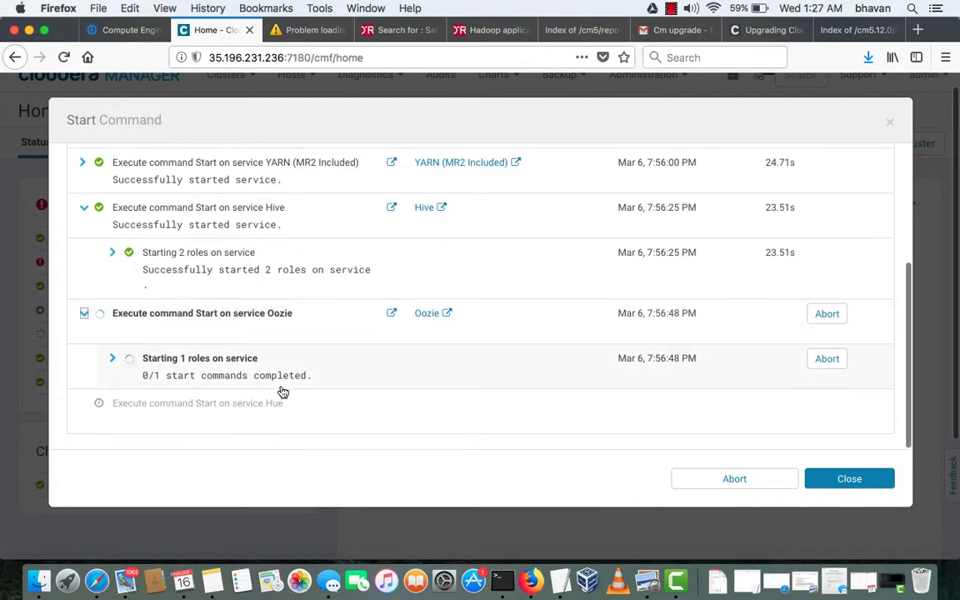
{"action": "left_click", "coordinate": [114, 359]}
{"action": "scroll", "coordinate": [256, 398], "scroll_direction": "down", "scroll_amount": 1}
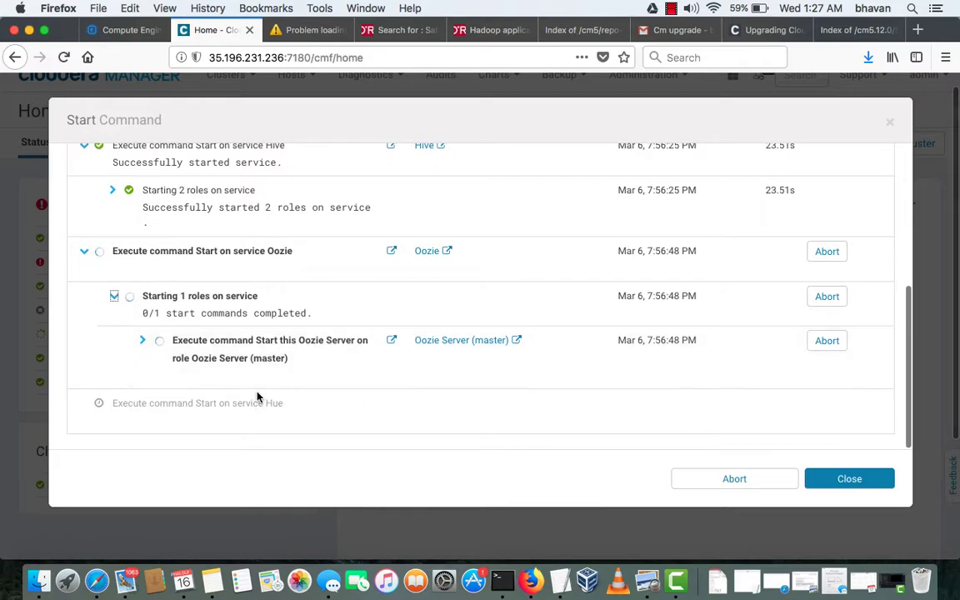
{"action": "left_click", "coordinate": [142, 343]}
{"action": "scroll", "coordinate": [225, 386], "scroll_direction": "down", "scroll_amount": 1}
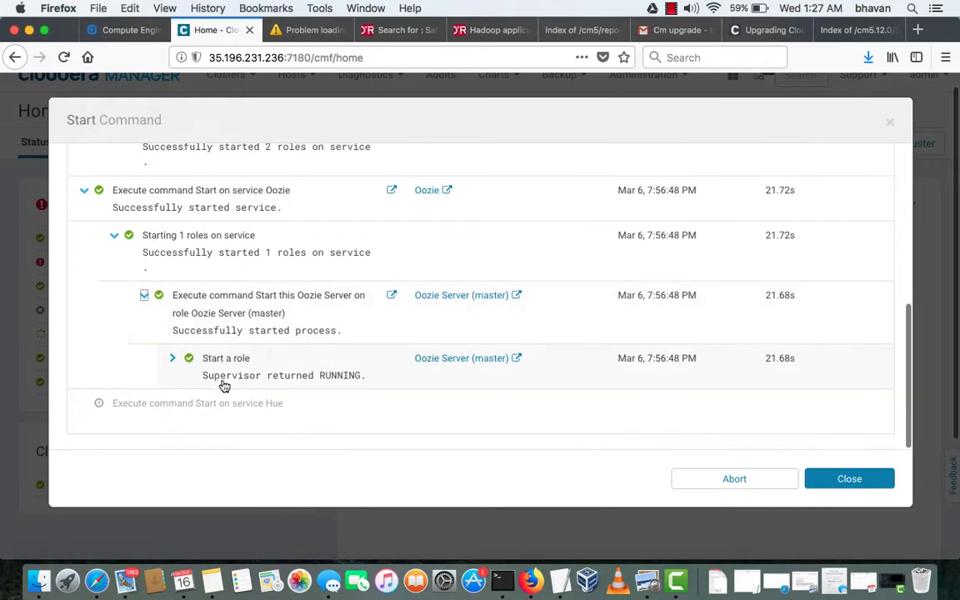
{"action": "scroll", "coordinate": [224, 386], "scroll_direction": "up", "scroll_amount": 3}
{"action": "left_click", "coordinate": [84, 271]}
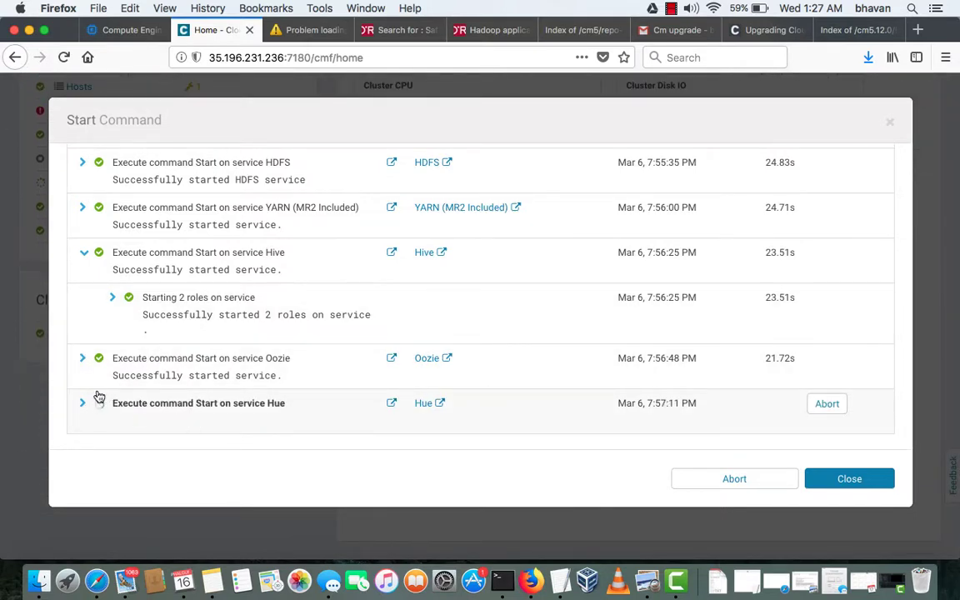
Follow Hue's role start to success and close the Start Command dialog
{"action": "left_click", "coordinate": [81, 402]}
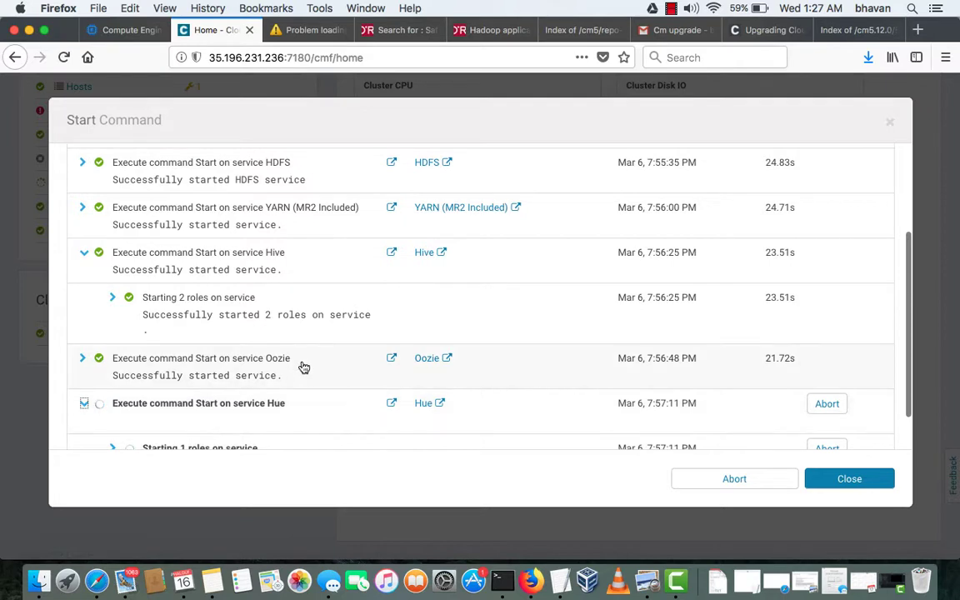
{"action": "scroll", "coordinate": [304, 367], "scroll_direction": "down", "scroll_amount": 1}
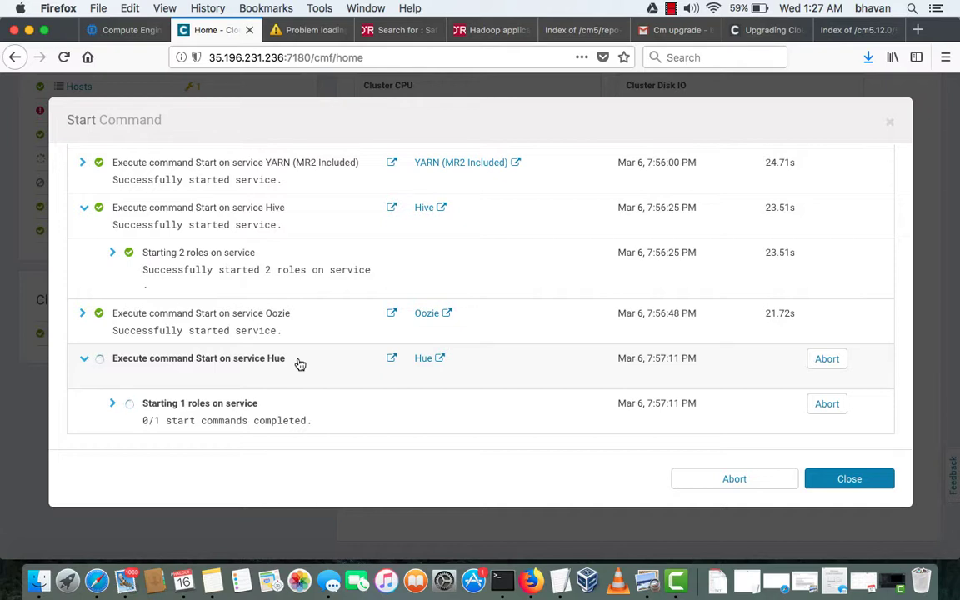
{"action": "left_click", "coordinate": [114, 407]}
{"action": "scroll", "coordinate": [360, 397], "scroll_direction": "down", "scroll_amount": 2}
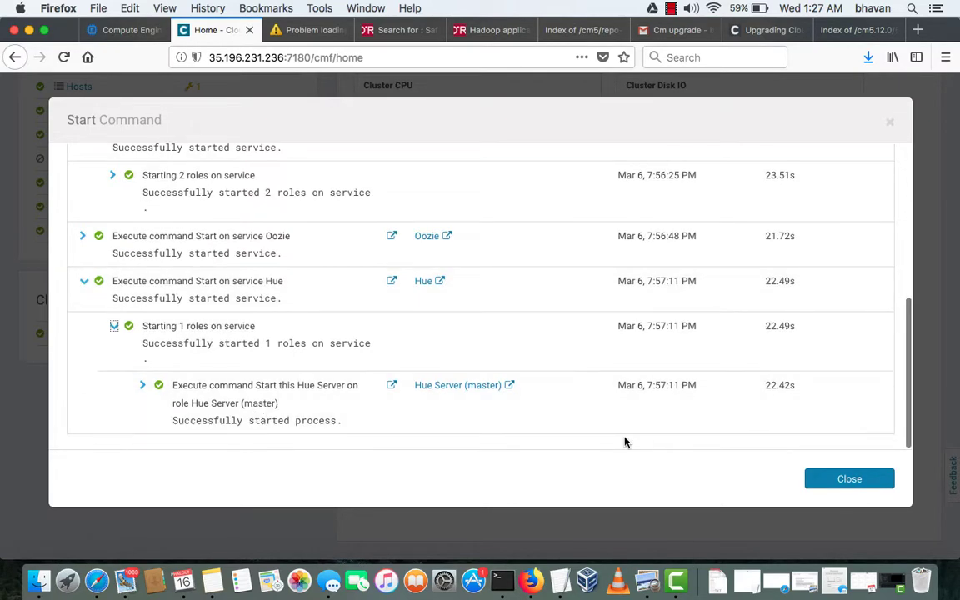
{"action": "left_click", "coordinate": [849, 482]}
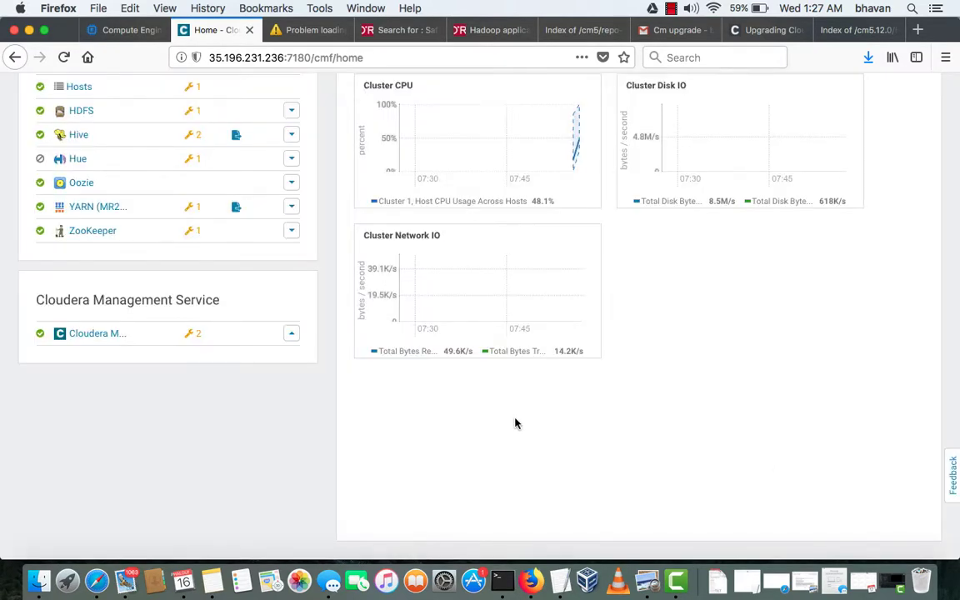
Check the Hue service status page, then verify all Cluster 1 services healthy on Home
{"action": "scroll", "coordinate": [515, 423], "scroll_direction": "up", "scroll_amount": 3}
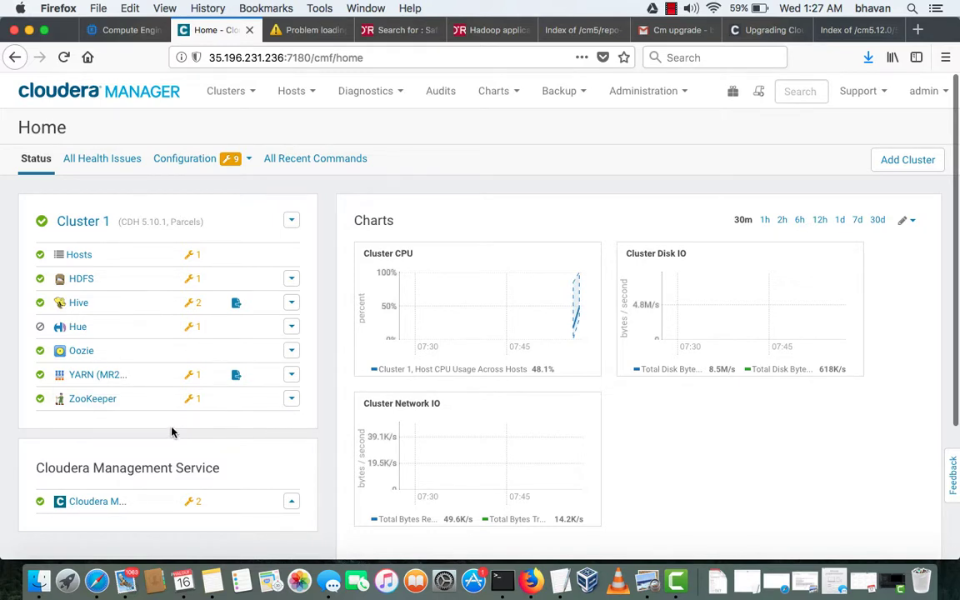
{"action": "left_click", "coordinate": [77, 328]}
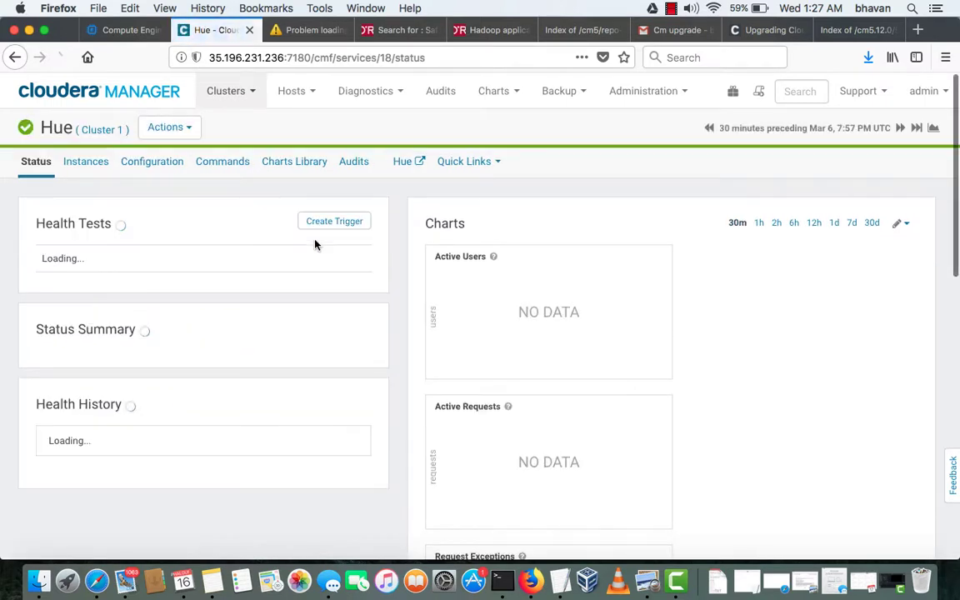
{"action": "left_click", "coordinate": [93, 100]}
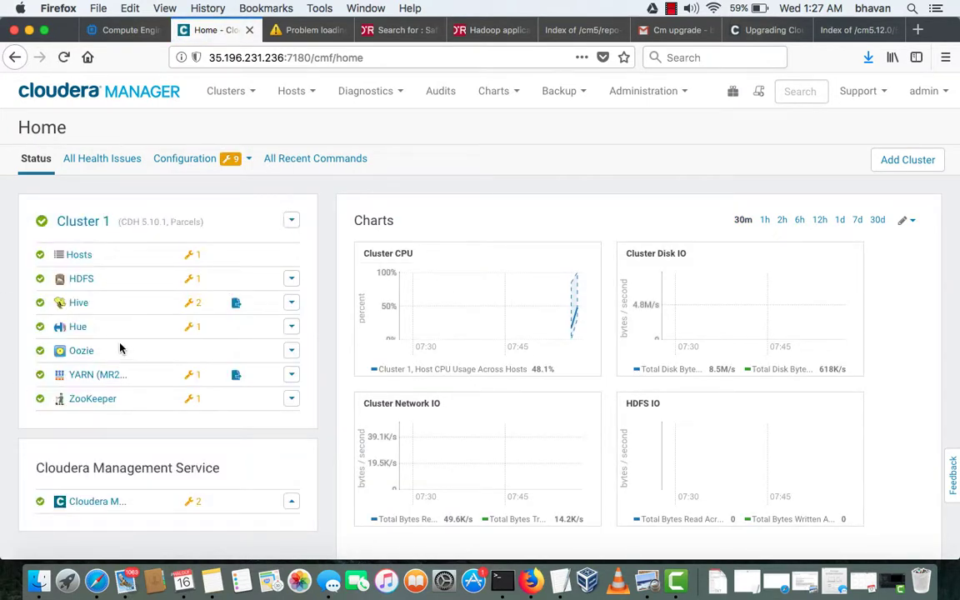
{"action": "scroll", "coordinate": [117, 334], "scroll_direction": "down", "scroll_amount": 2}
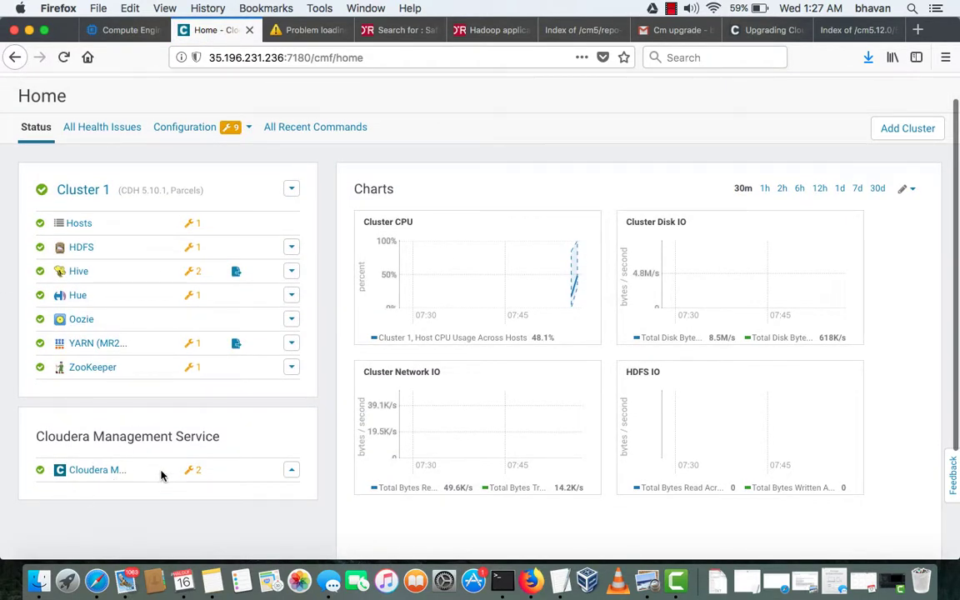
{"action": "scroll", "coordinate": [586, 321], "scroll_direction": "up", "scroll_amount": 2}
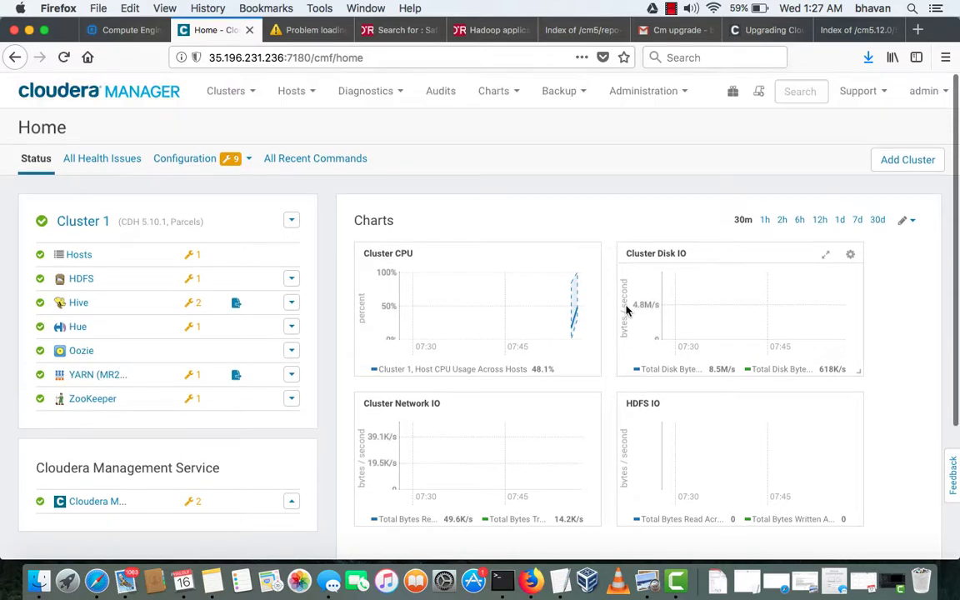
{"action": "left_click", "coordinate": [879, 98]}
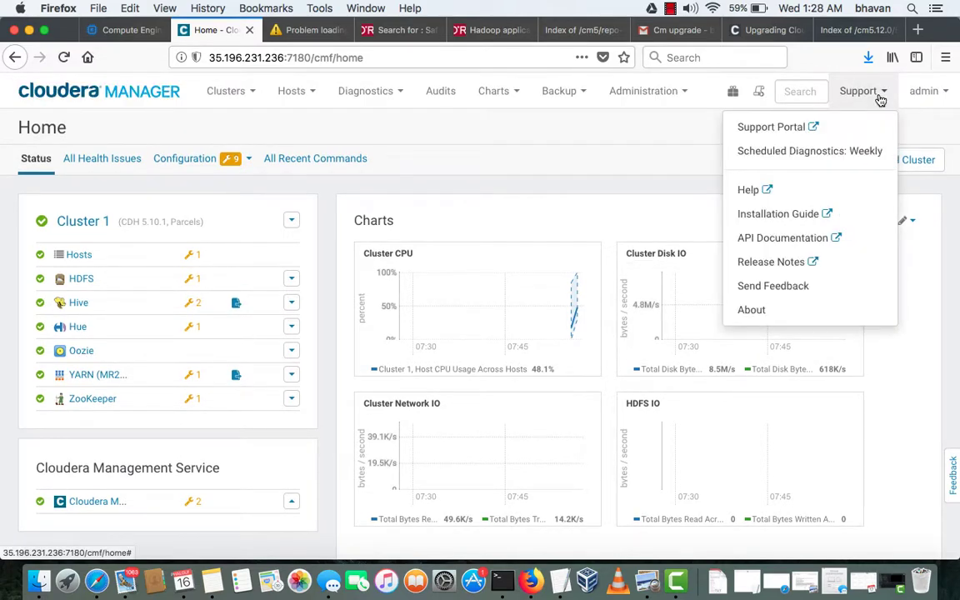
{"action": "left_click", "coordinate": [750, 311]}
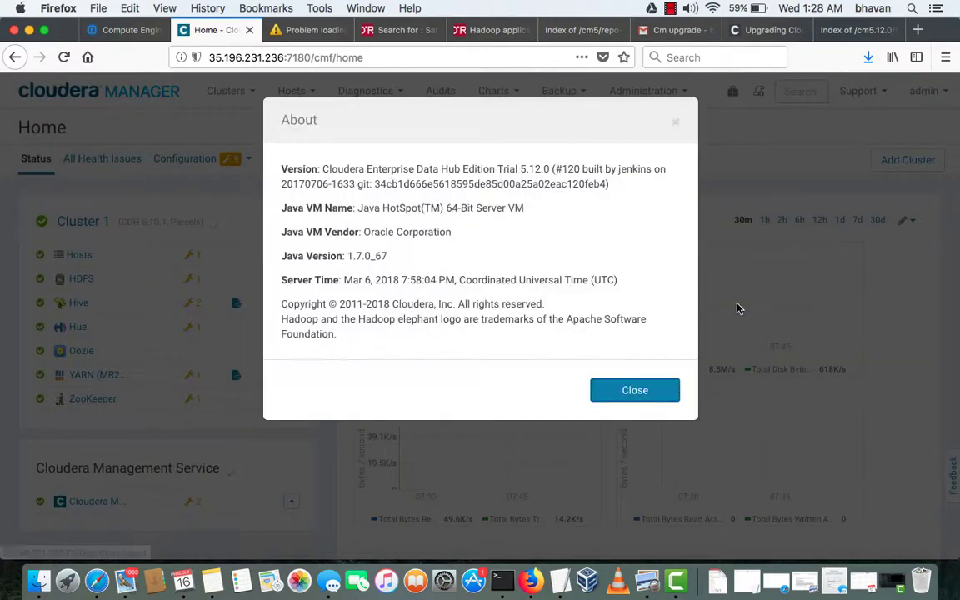
{"action": "double_click", "coordinate": [529, 169]}
{"action": "left_click_drag", "start_coordinate": [552, 169], "coordinate": [557, 171]}
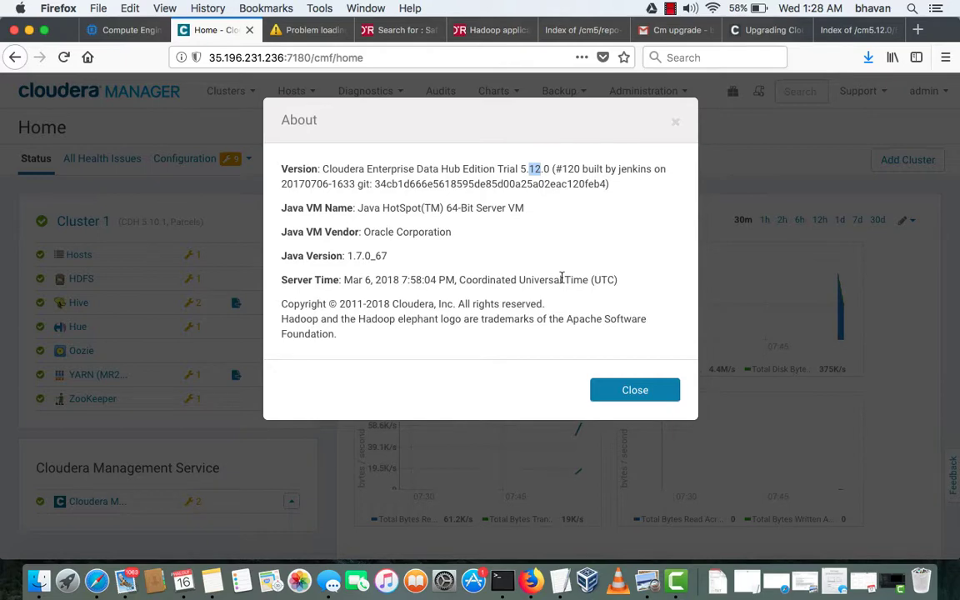
{"action": "scroll", "coordinate": [561, 277], "scroll_direction": "down", "scroll_amount": 1}
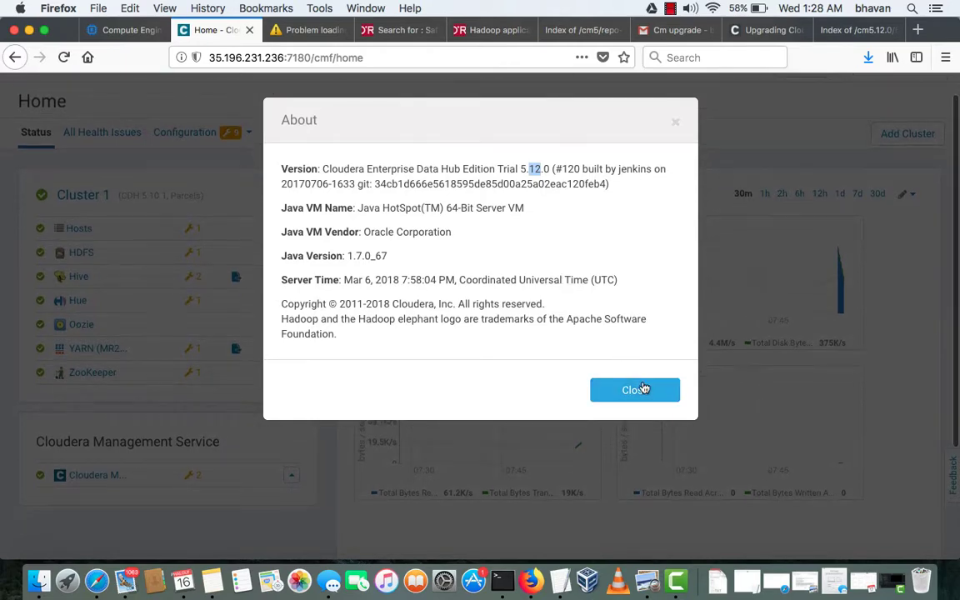
{"action": "left_click", "coordinate": [643, 388]}
{"action": "left_click", "coordinate": [671, 10]}
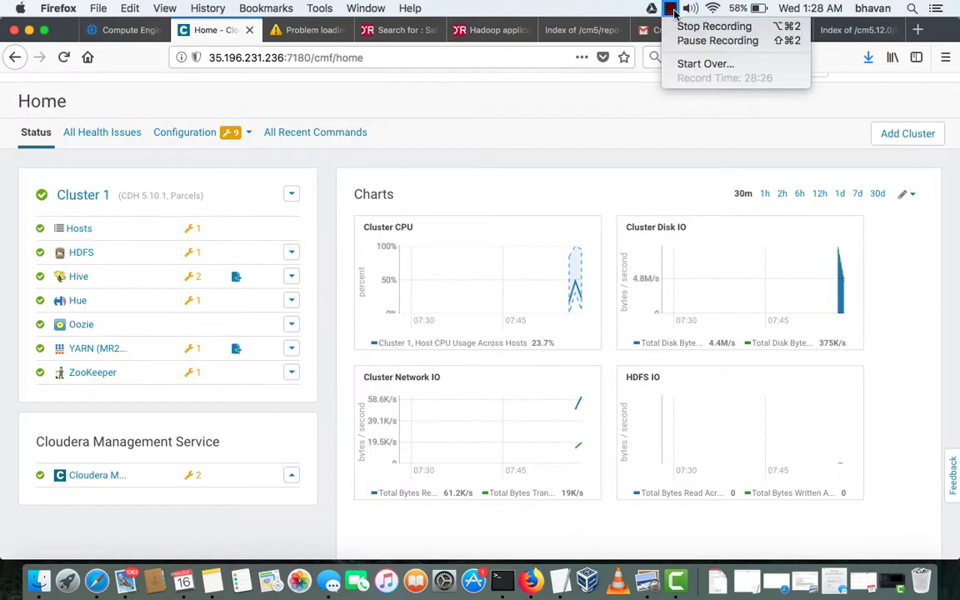